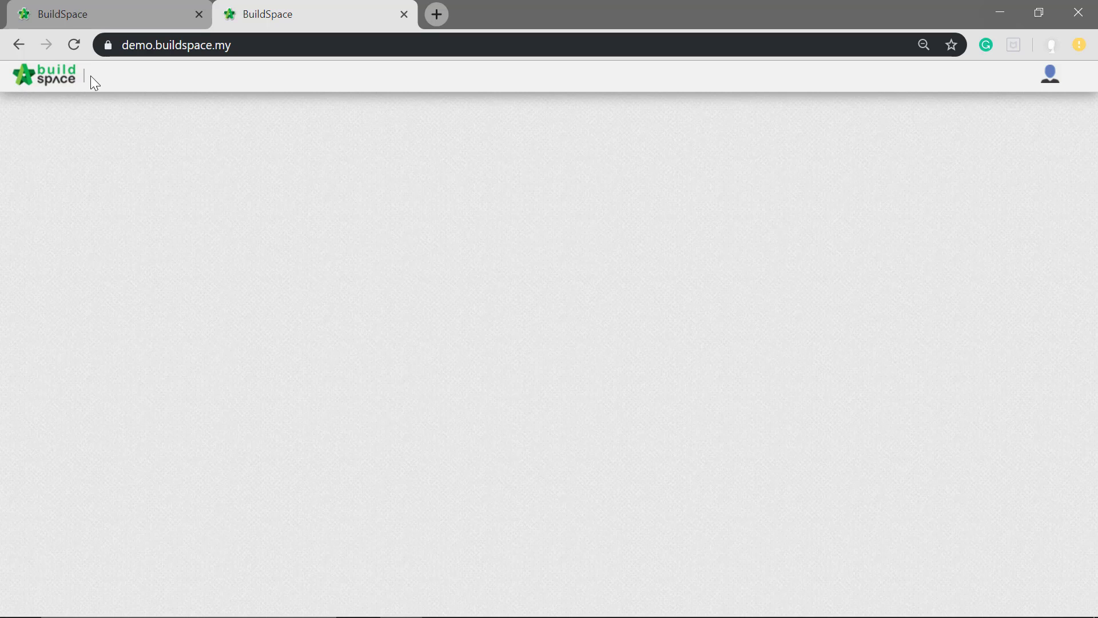
- Open Project Builder and start creating a project with the Project Information Form
click(47, 87)
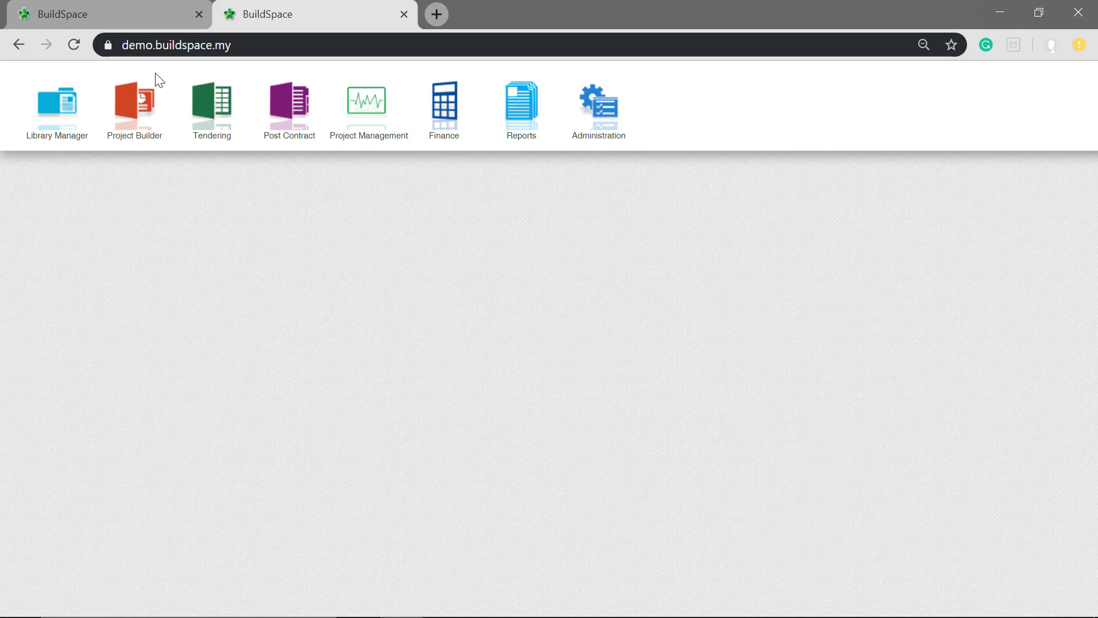
click(150, 114)
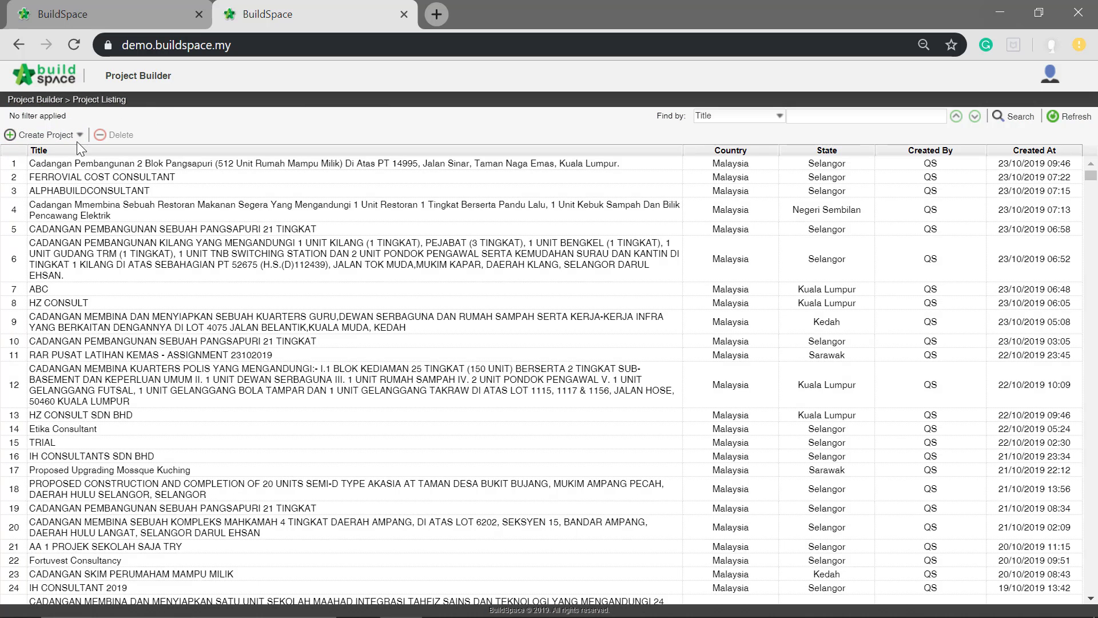
click(46, 135)
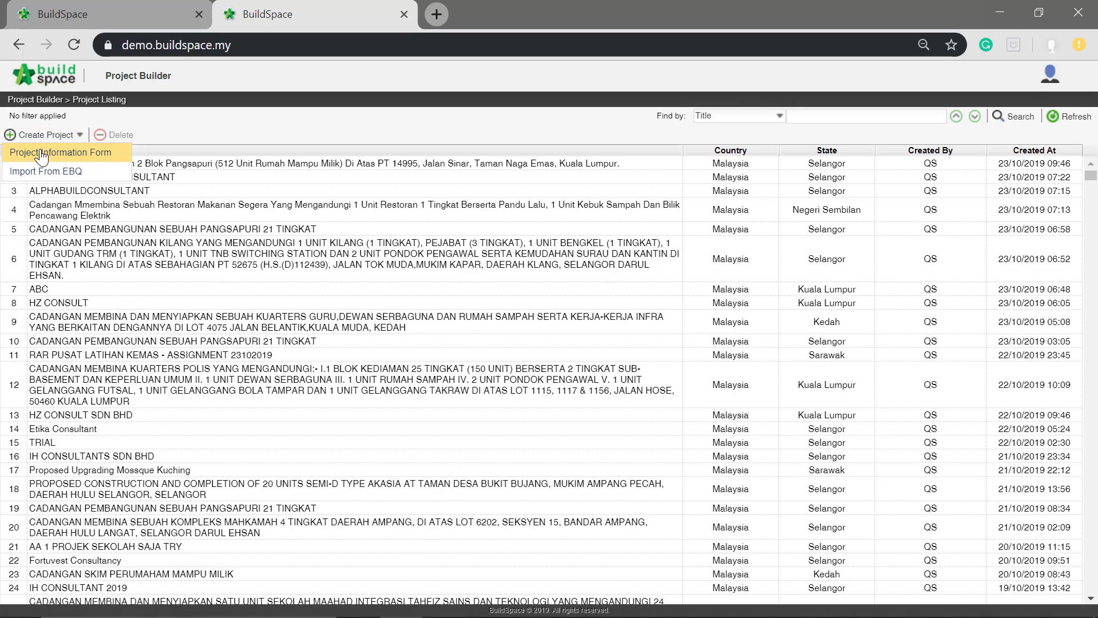
click(45, 154)
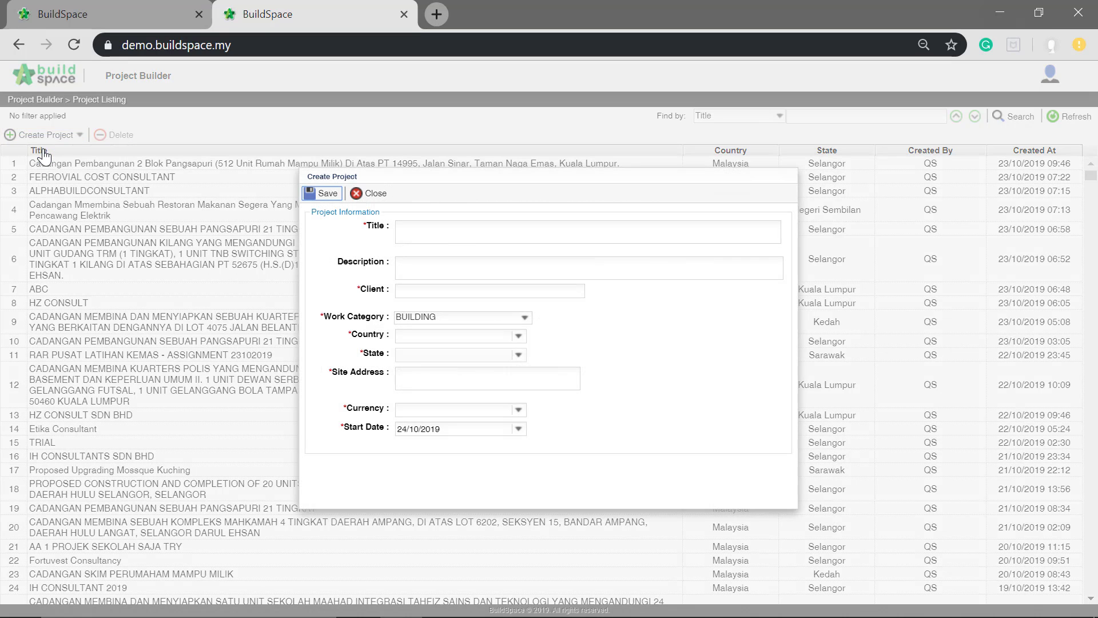
- Give the new project the title "Testing Project A", the description "100 Storey Building" and the client "Buildspace"
click(458, 231)
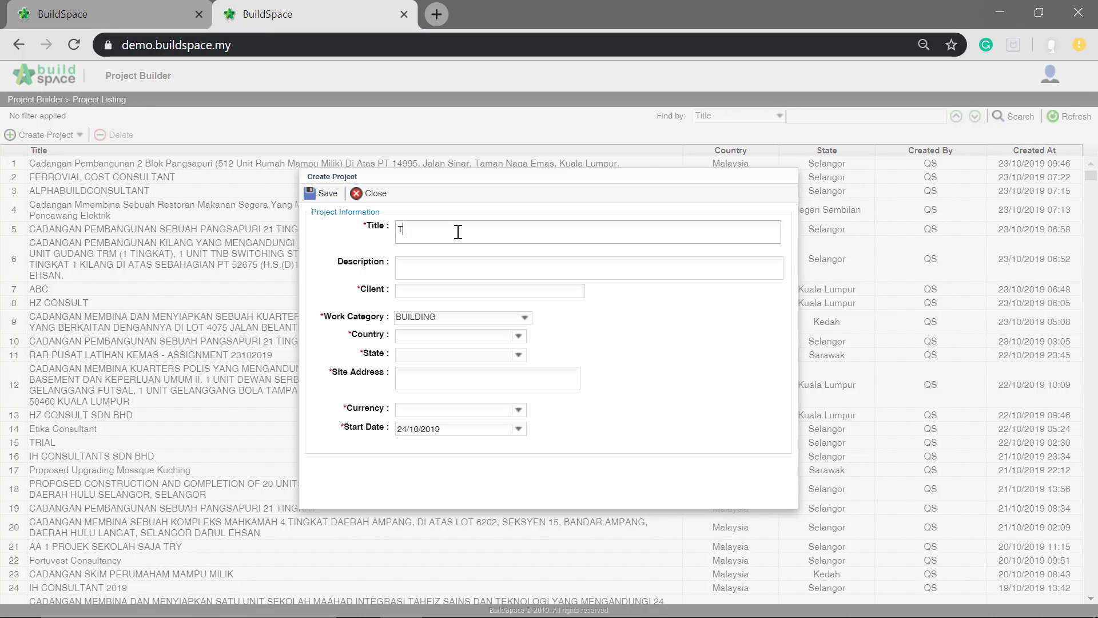
text(Testing Project A)
click(437, 274)
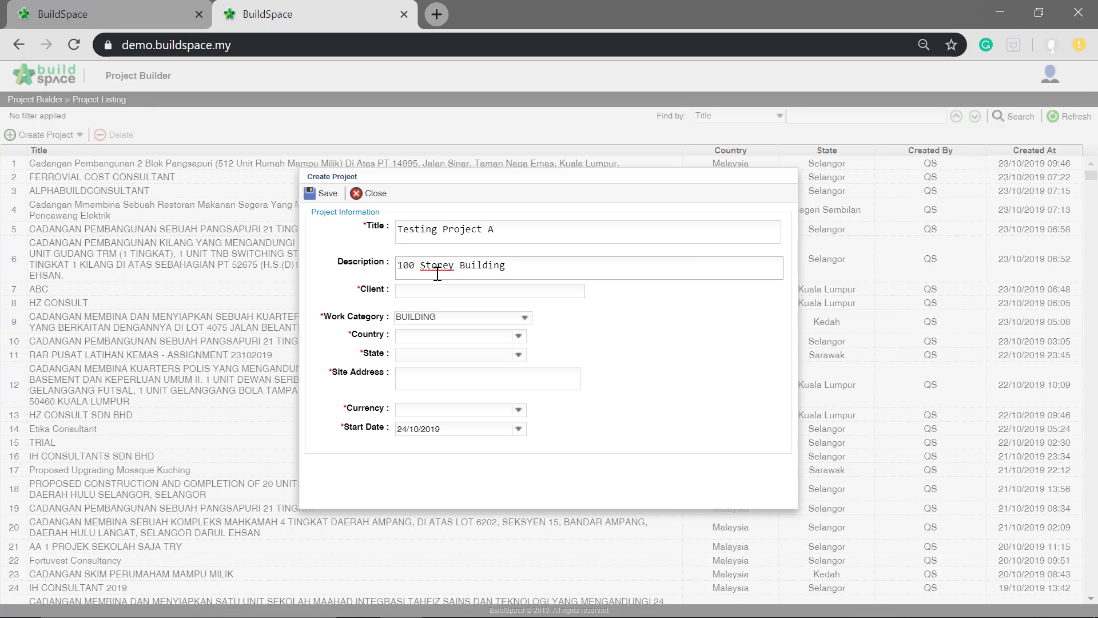
click(426, 292)
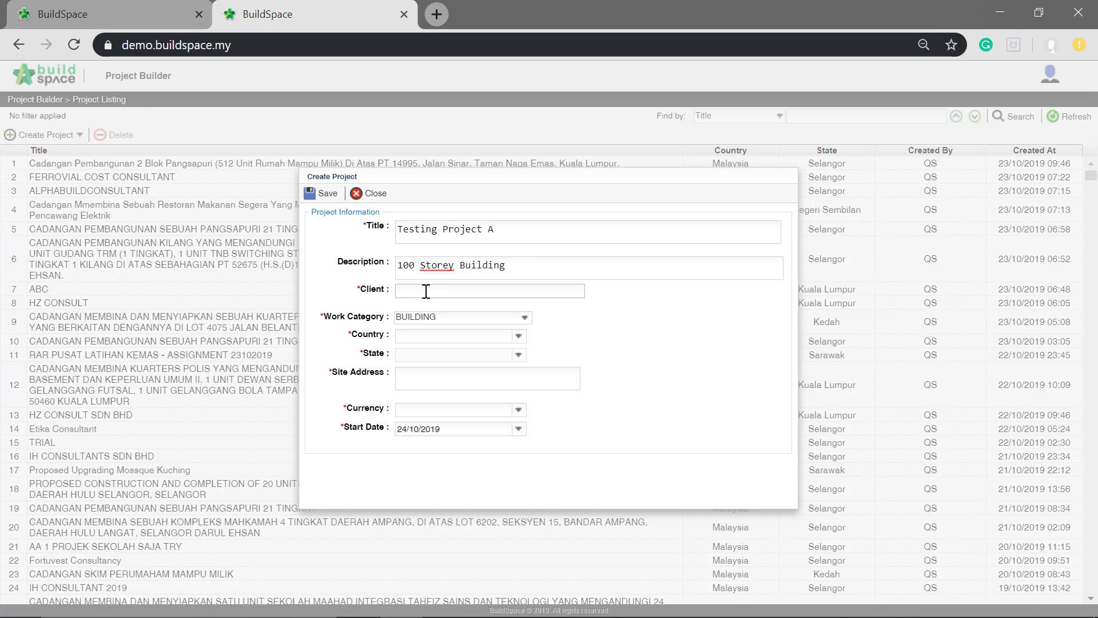
text(buildspace)
- Choose BUILDING as the project's work category and Malaysia as its country
click(522, 320)
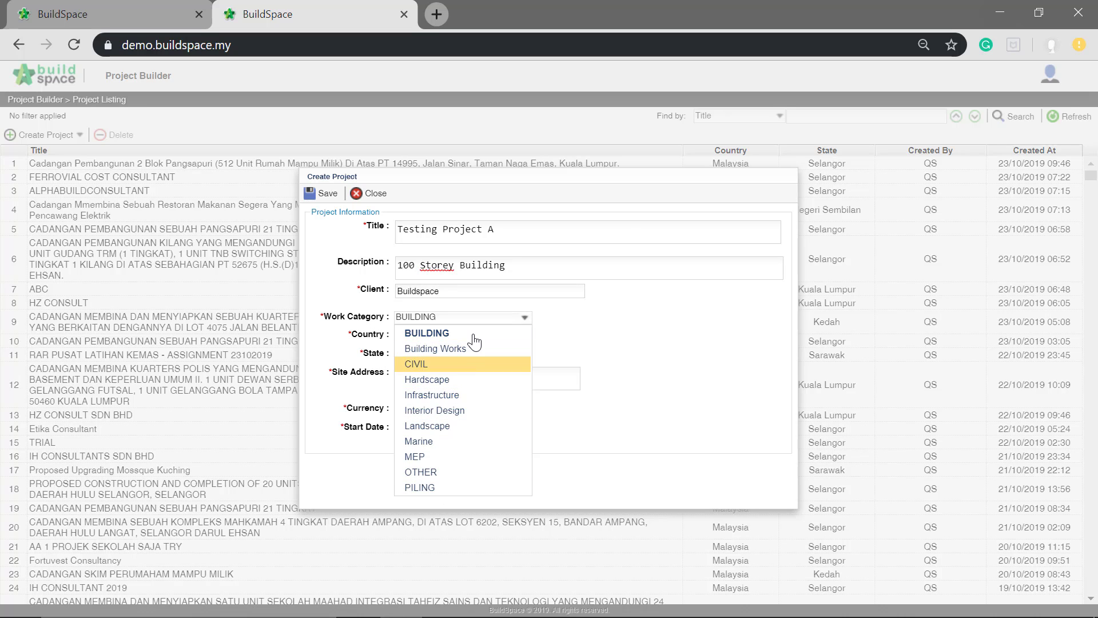
click(470, 333)
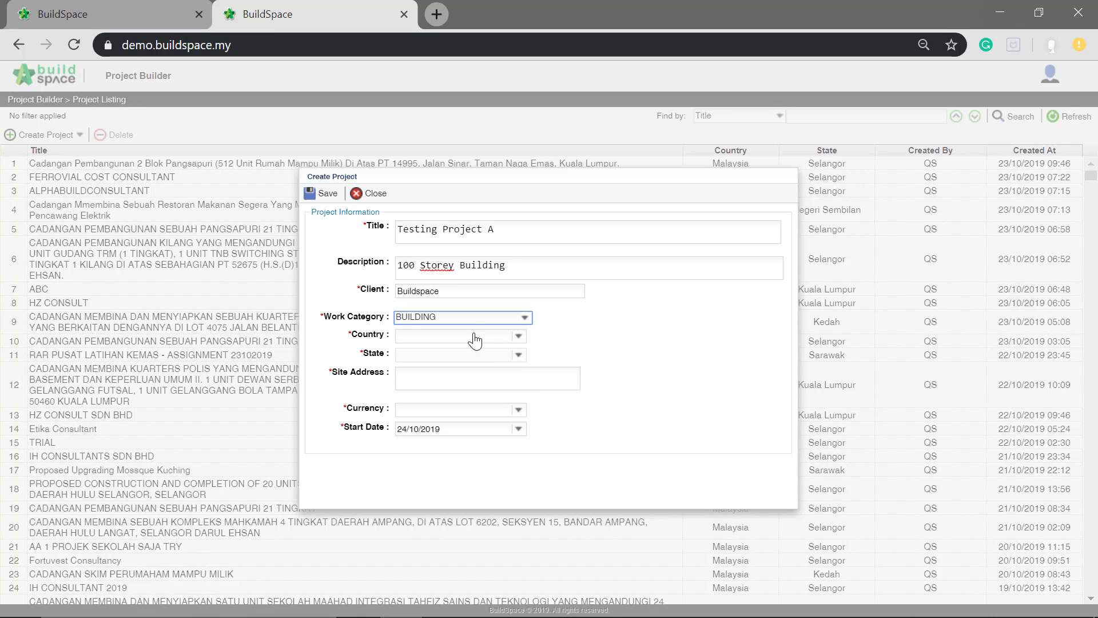
click(518, 336)
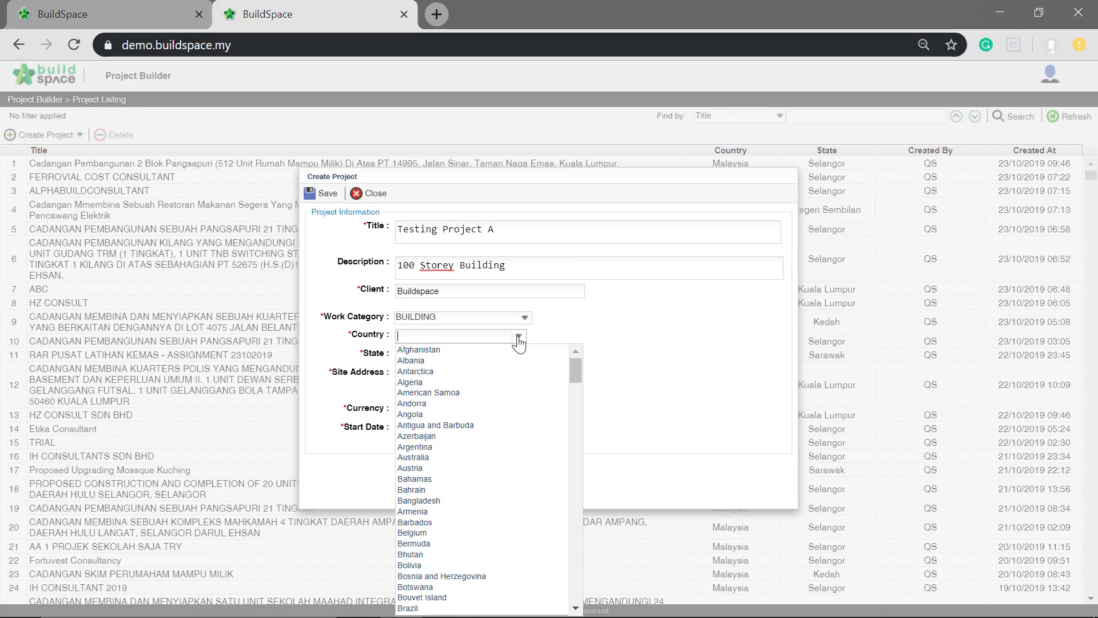
text(mala)
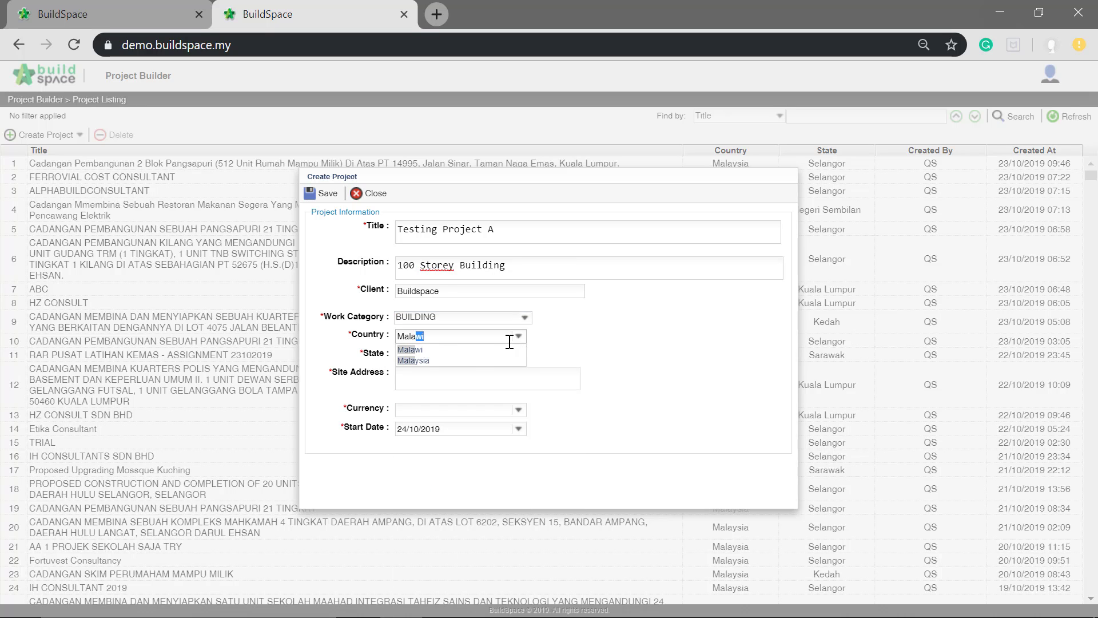
click(445, 361)
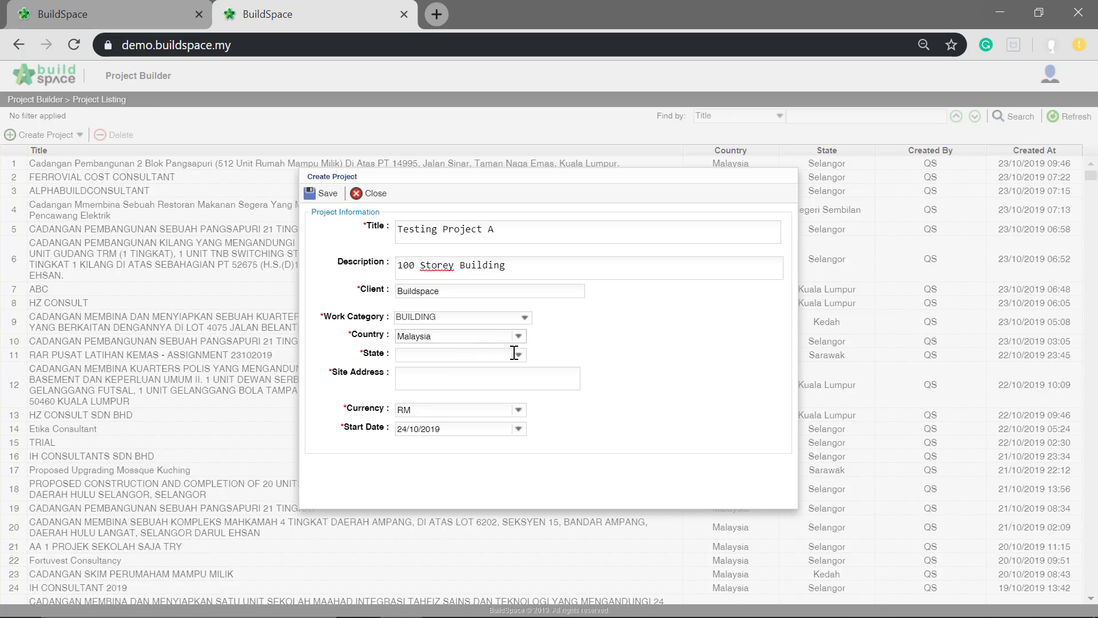
- Set the project's state to Kuala Lumpur and fill in the site address
click(419, 355)
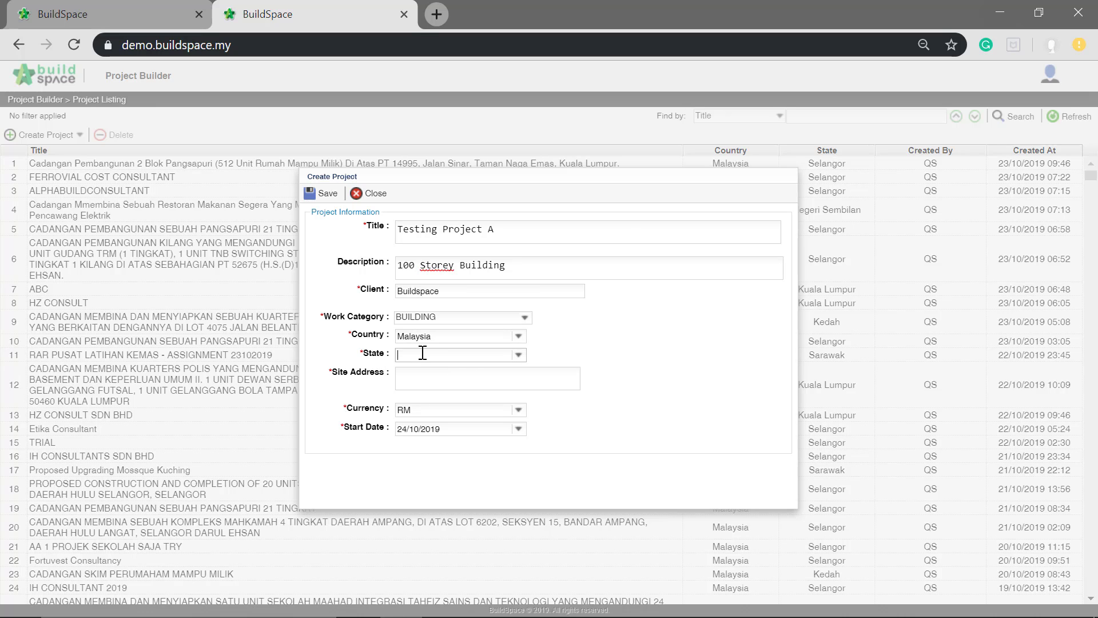
click(518, 356)
text(kua)
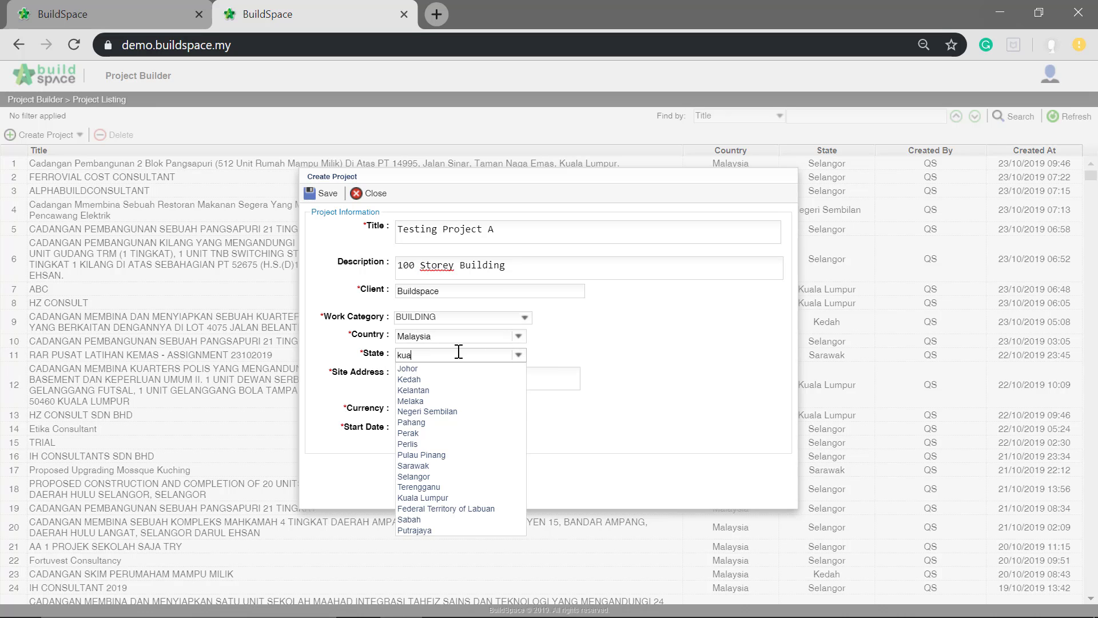
text(la Lumpur)
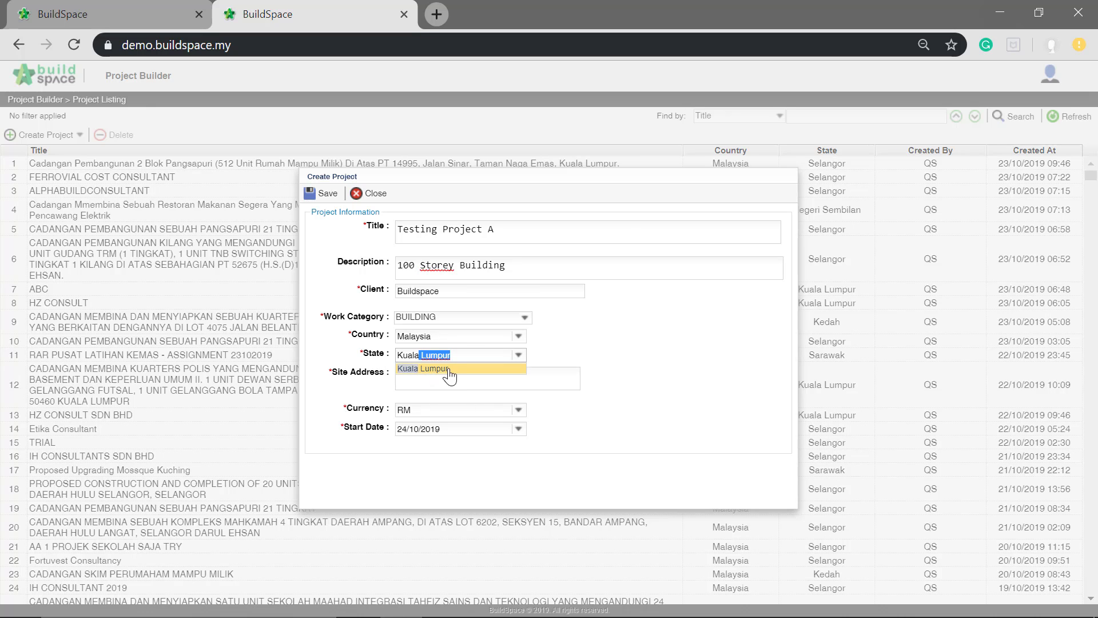
click(450, 373)
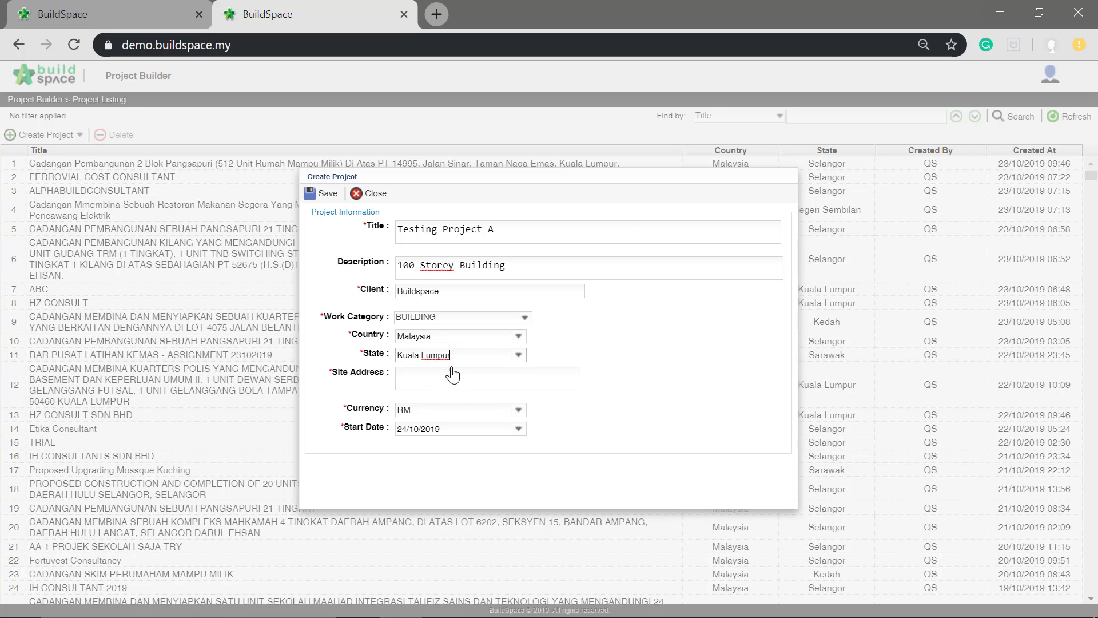
click(415, 384)
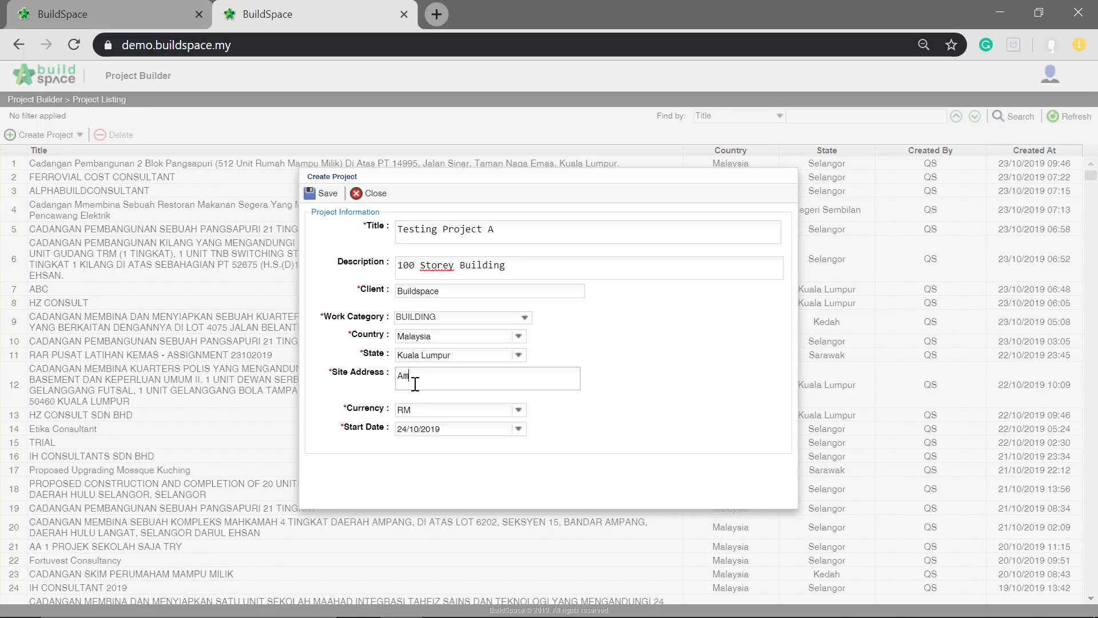
text(Ampanag)
text(g Jaya)
- Keep RM as the currency, set the start date to 31/10/2019 and save the project
click(518, 411)
click(519, 411)
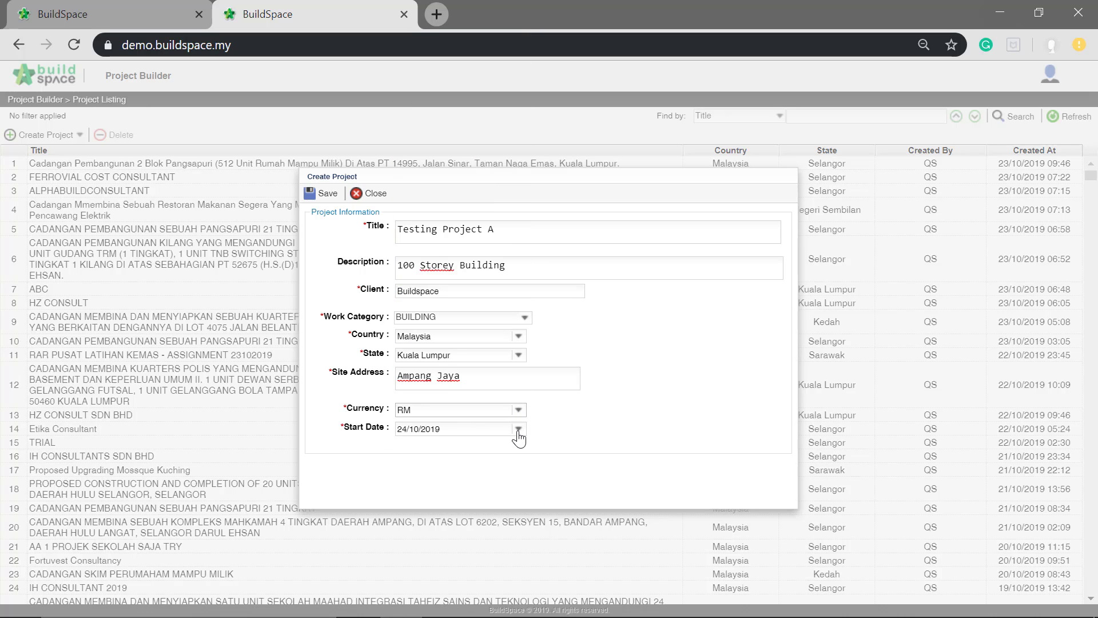
click(519, 430)
click(478, 529)
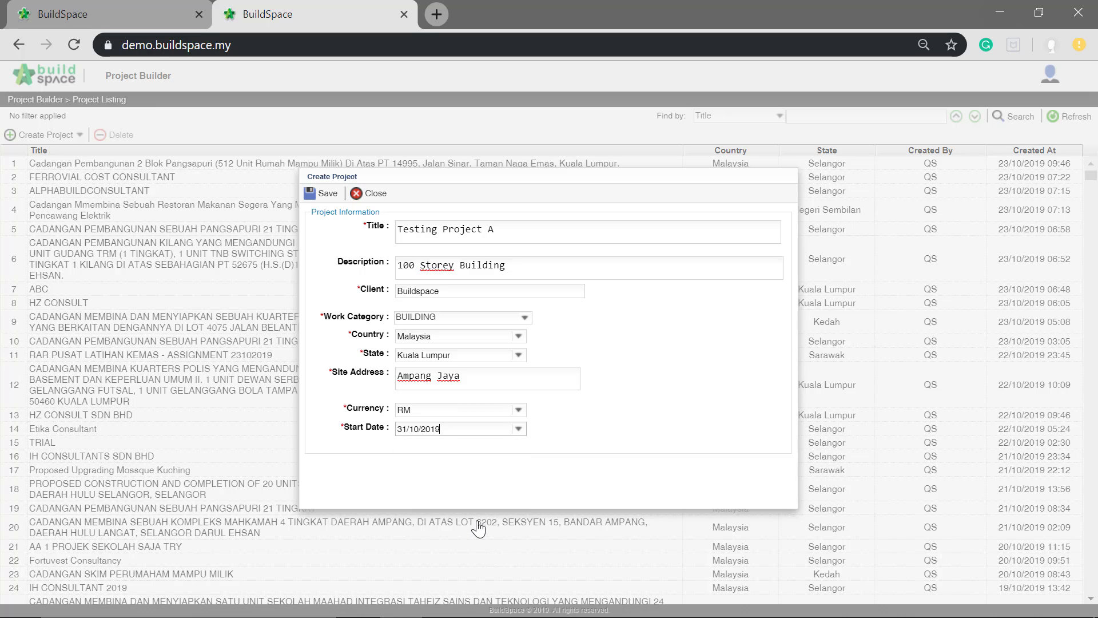
click(328, 195)
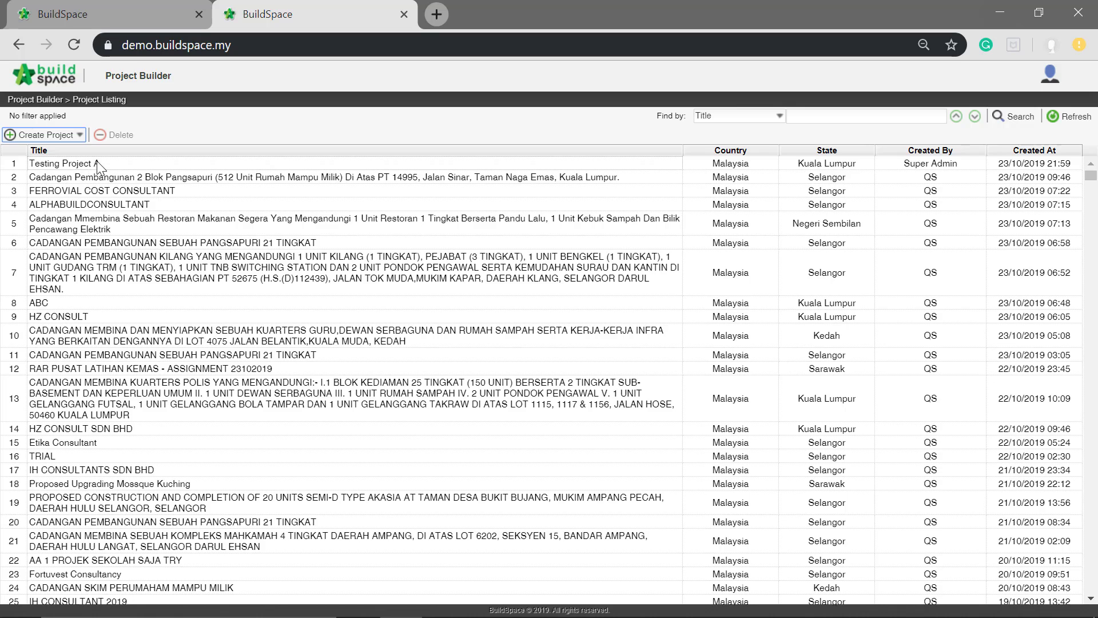
- Open Testing Project A and add a normal bill named "Bill No. 1" to its project breakdown
click(32, 164)
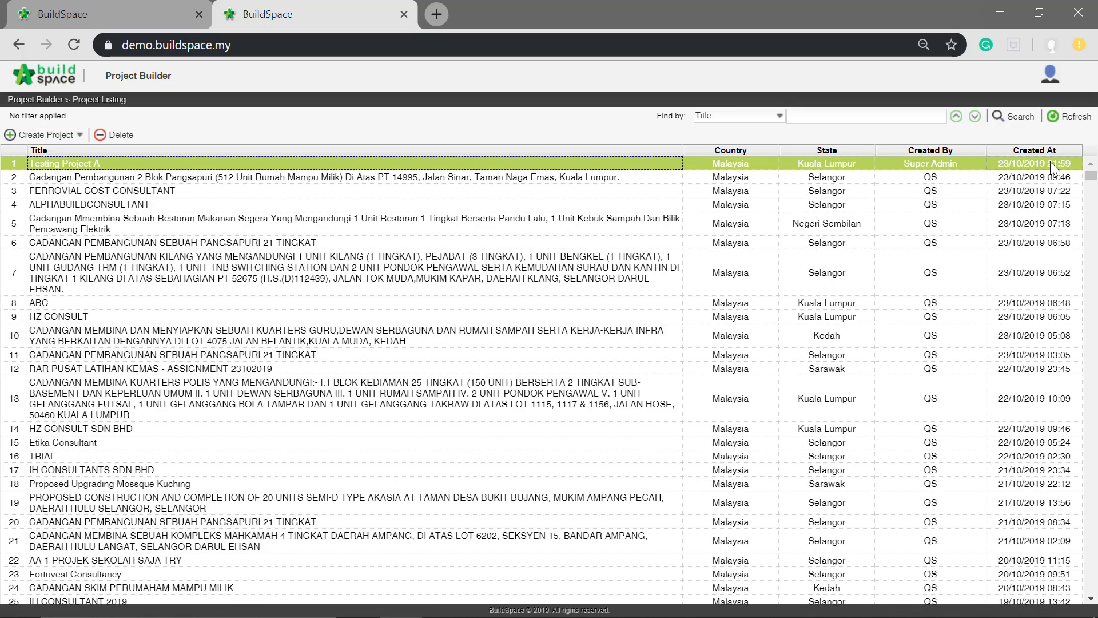
double_click(434, 163)
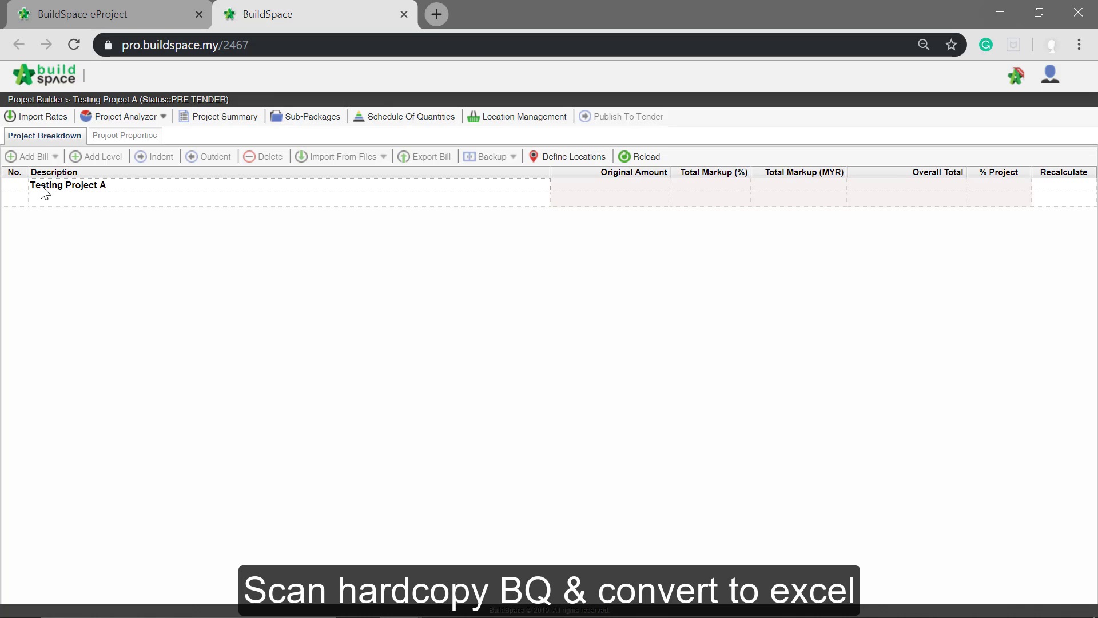
click(42, 187)
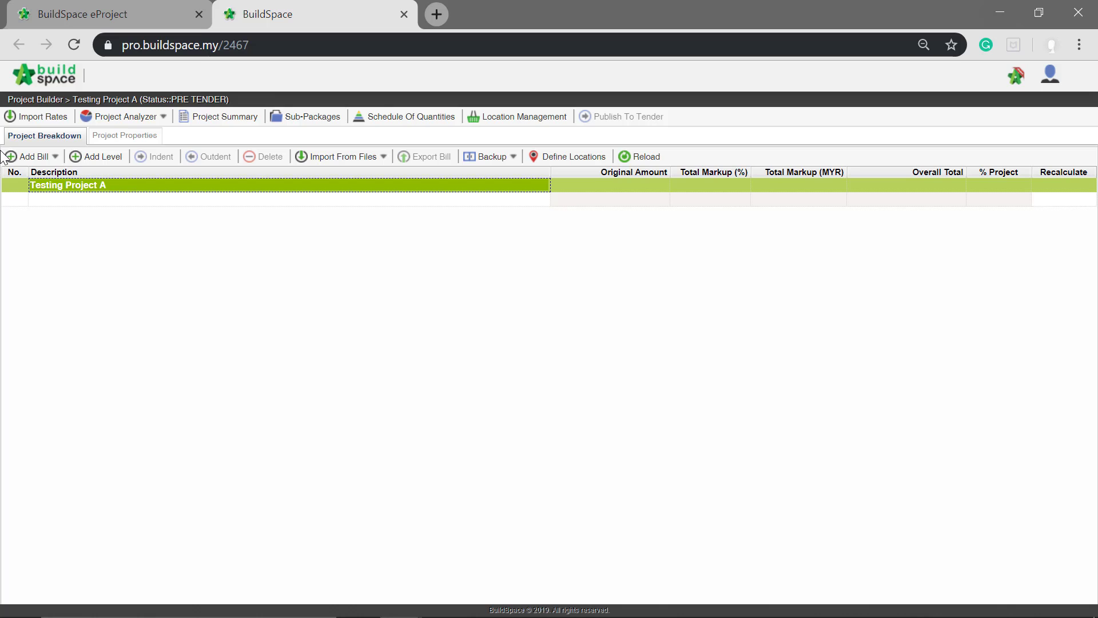
click(41, 158)
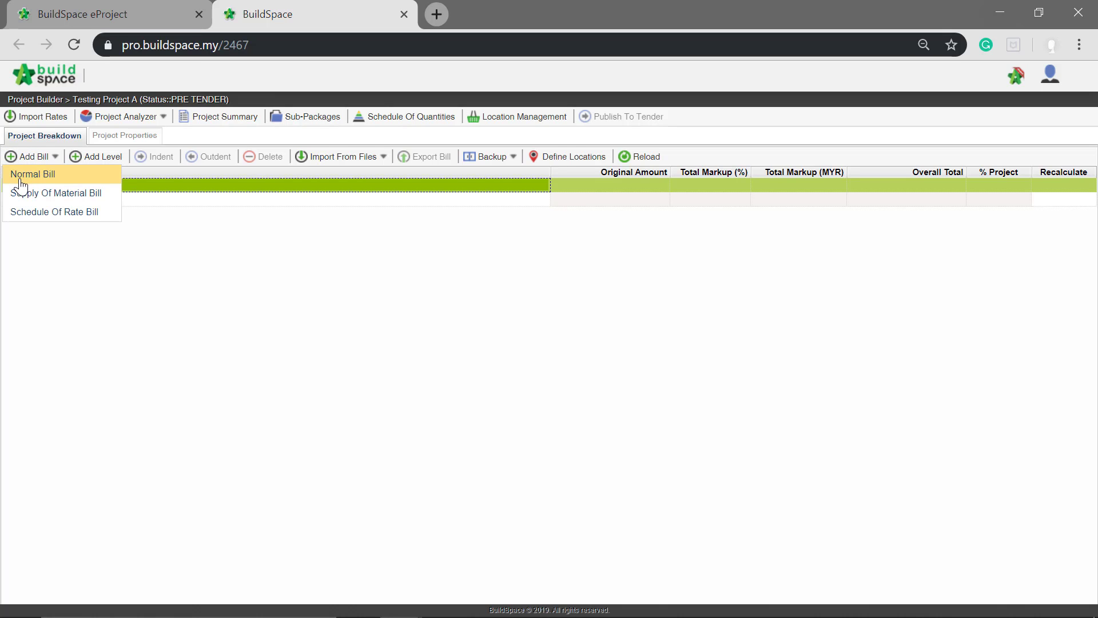
click(30, 176)
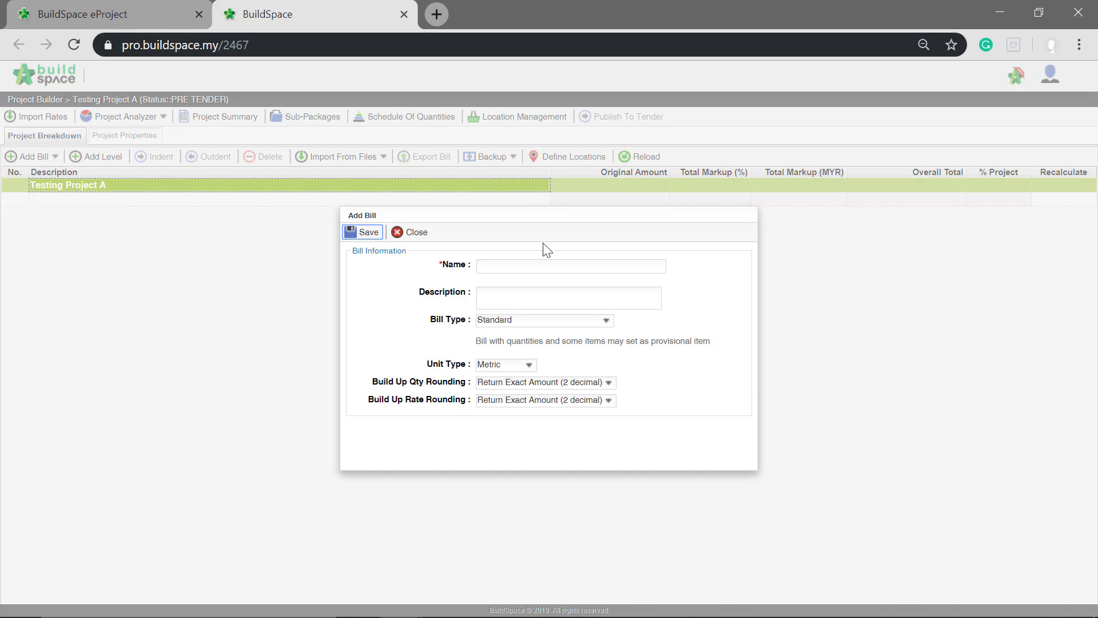
click(576, 267)
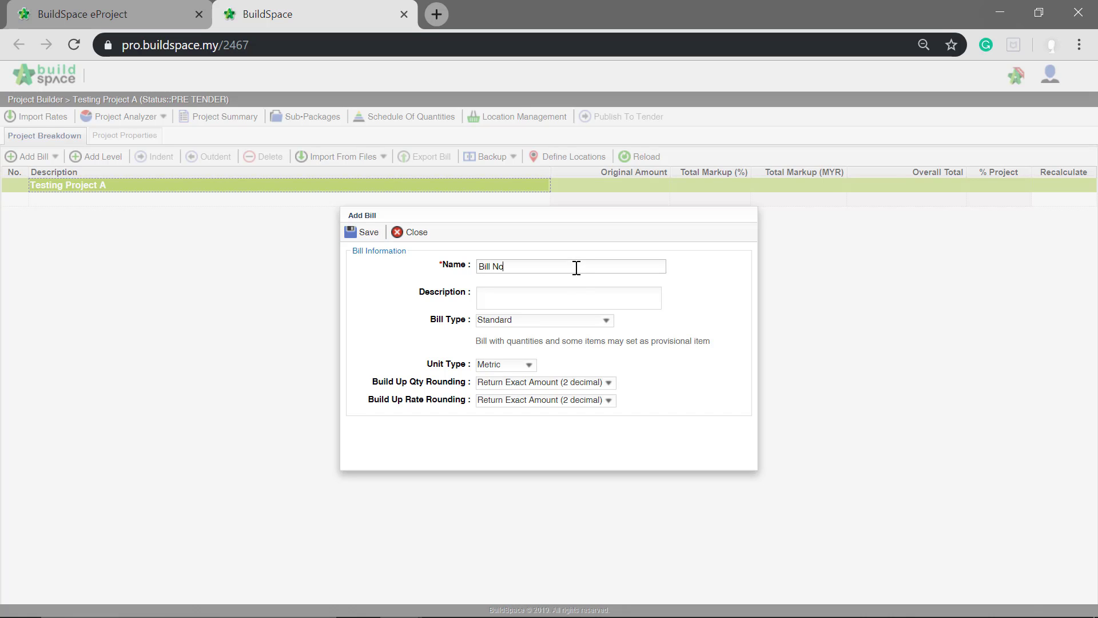
text(Bill No. 1)
click(370, 235)
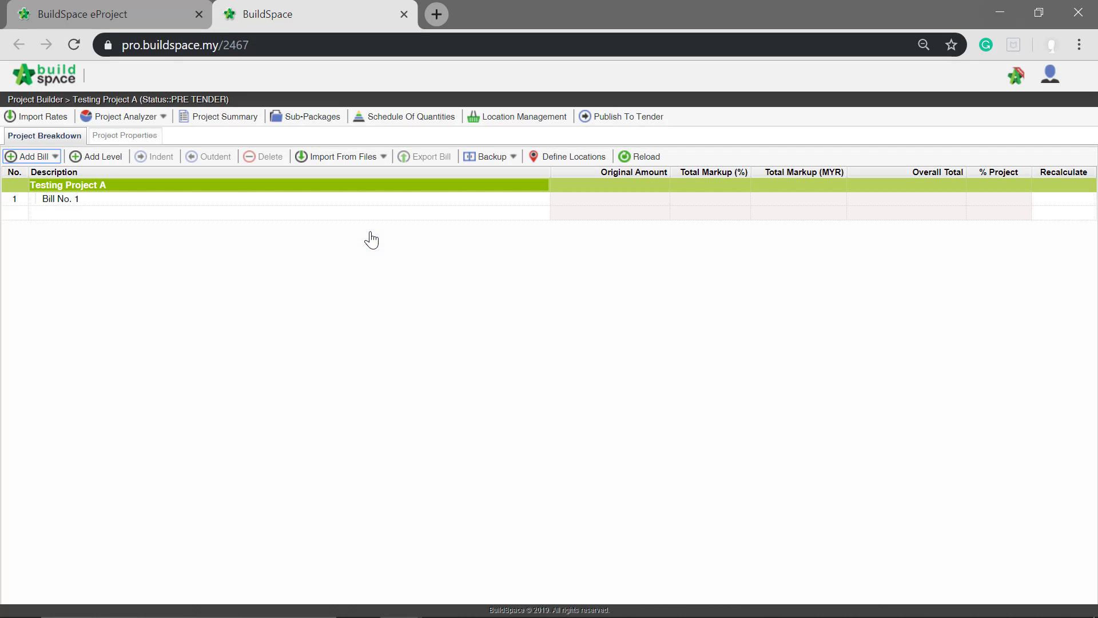
click(399, 204)
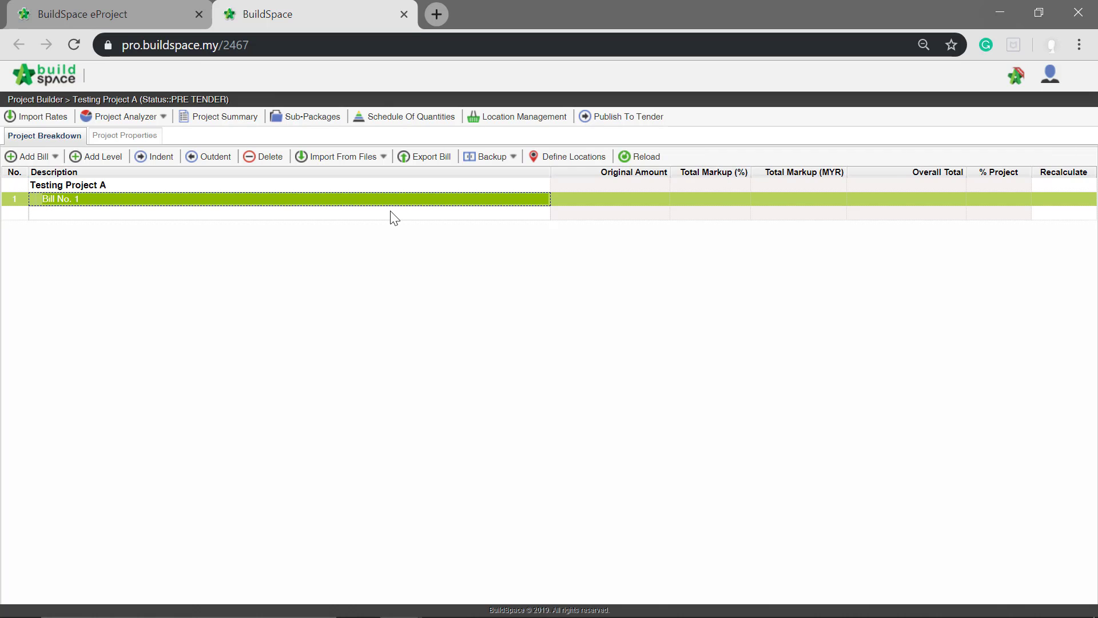
- Switch to the Sample Excel BQ Original workbook in Excel and delete rows 1 to 8 of sheet 3.1
mouse_move(366, 615)
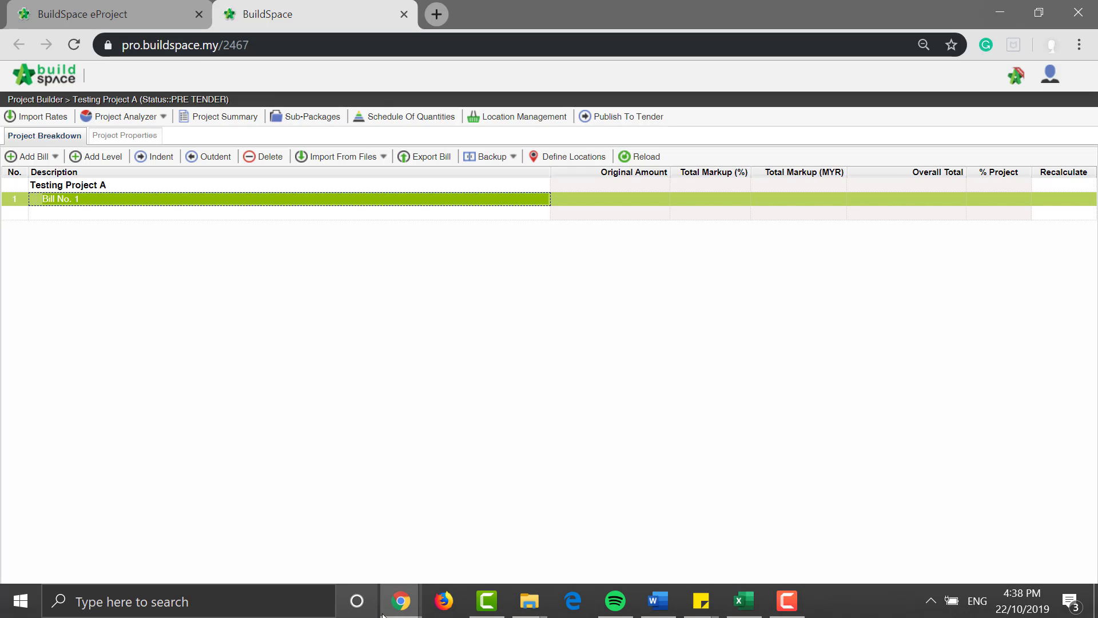
click(743, 601)
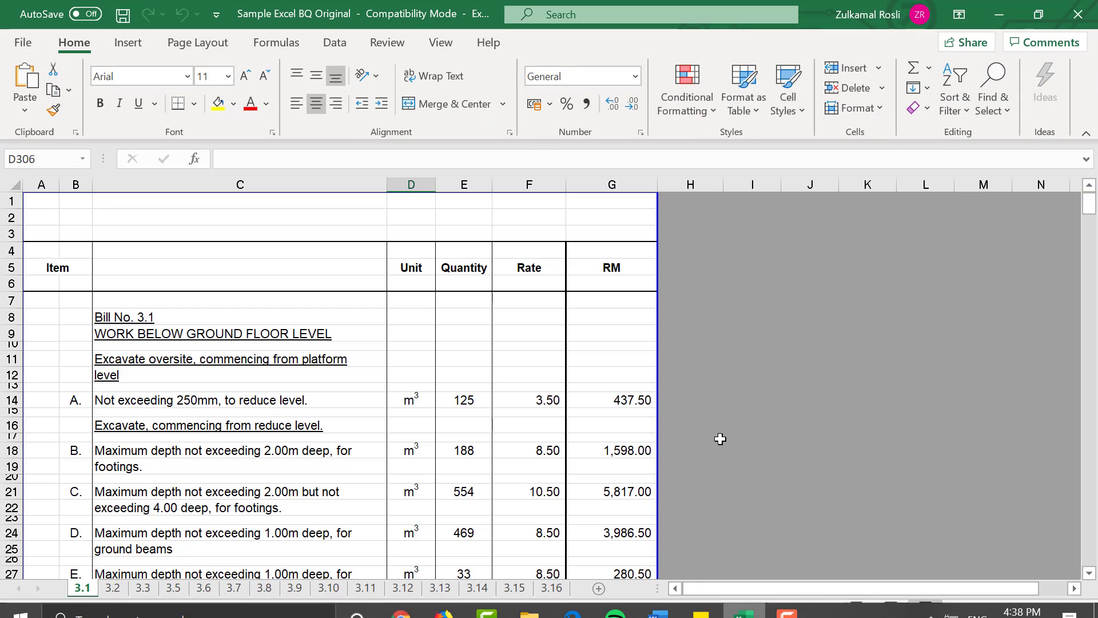
click(11, 200)
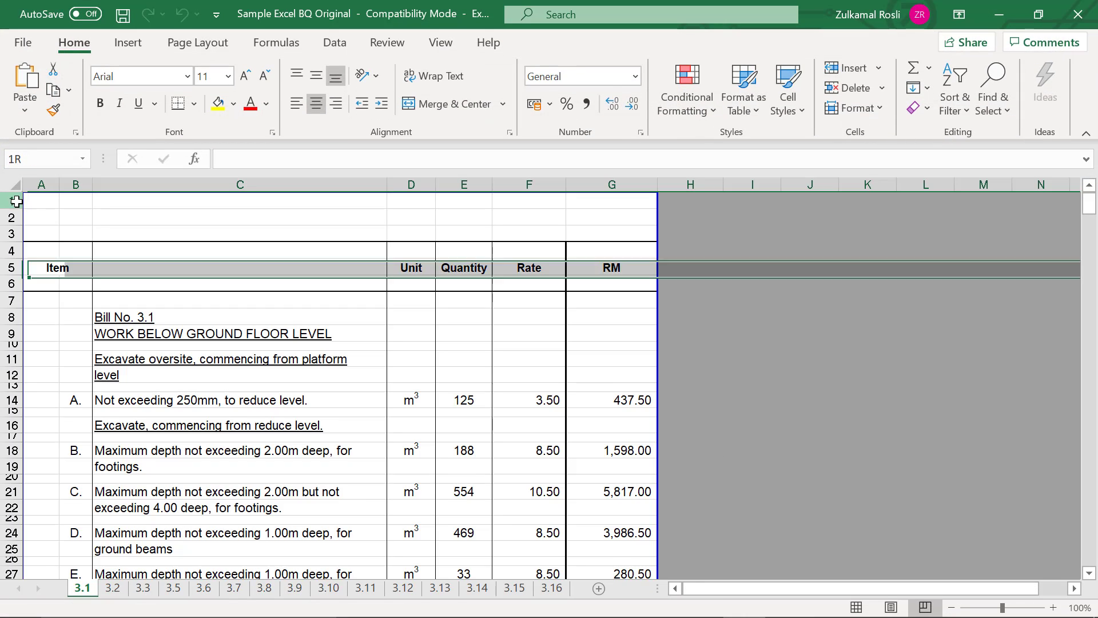
shift+click(10, 318)
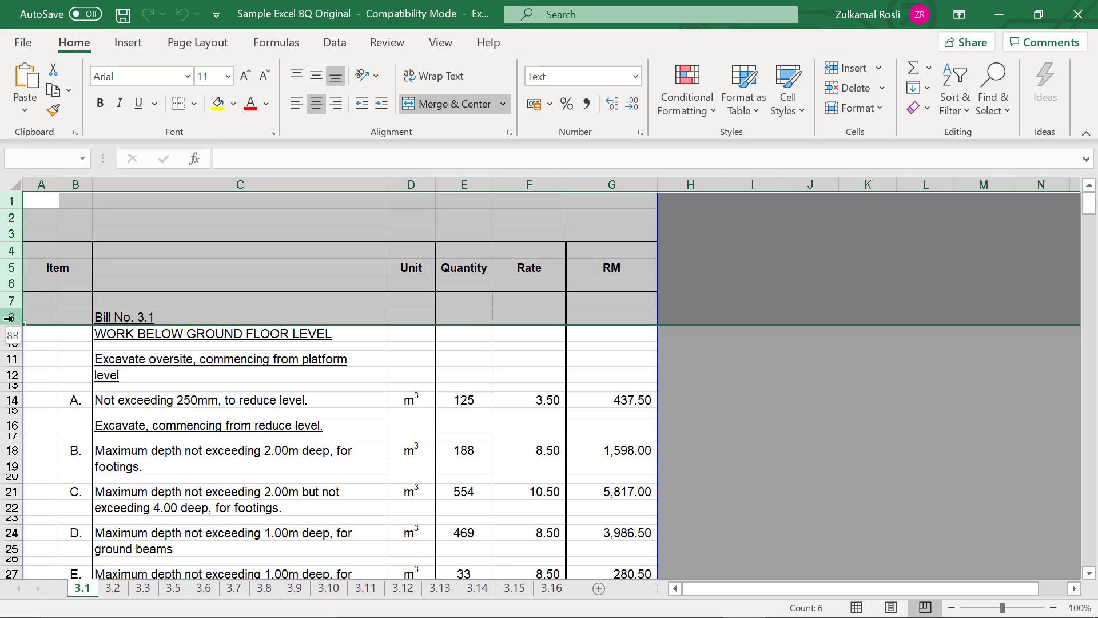
right_click(5, 267)
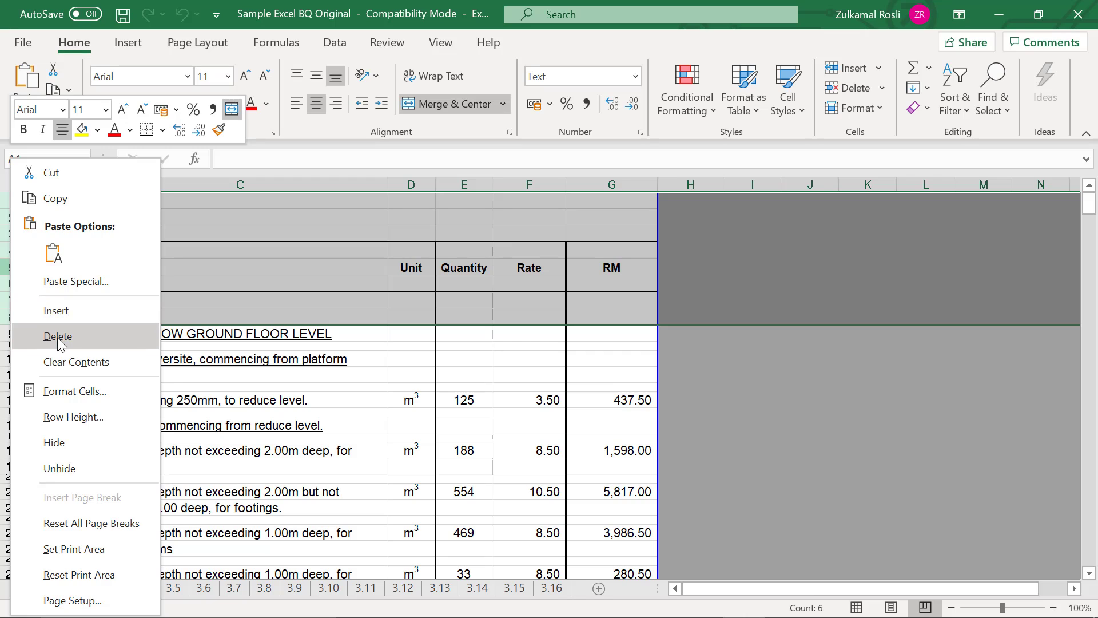
key(Escape)
key(ctrl+minus)
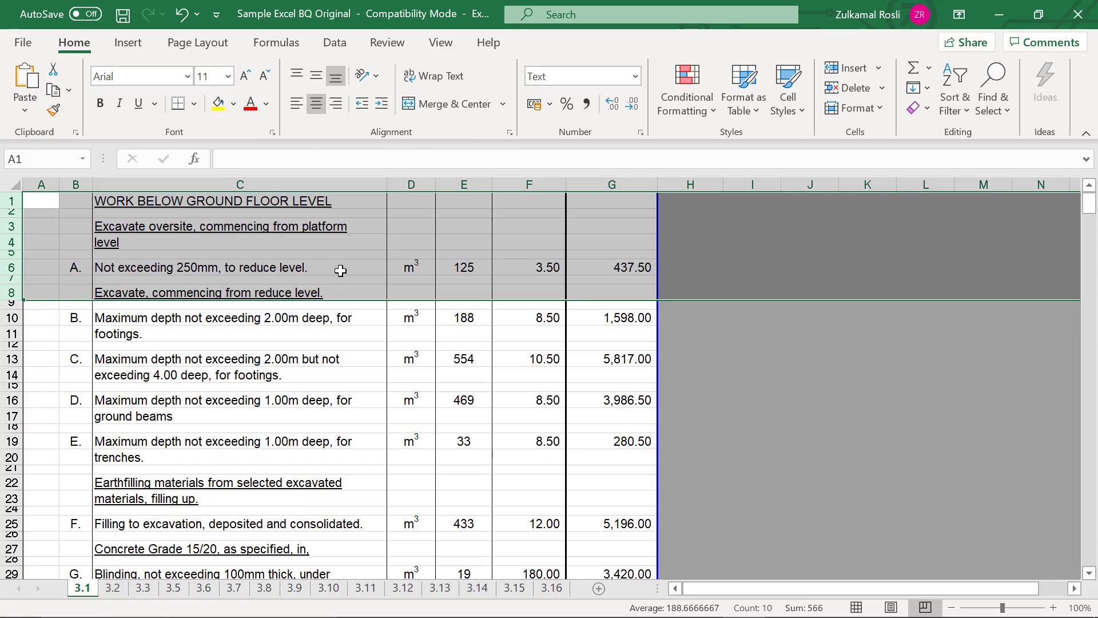
- Delete rows 49 to 56 of sheet 3.1, covering the first page's collection total, footer and continued heading
click(341, 267)
scroll(340, 270, down, 4)
scroll(340, 271, down, 8)
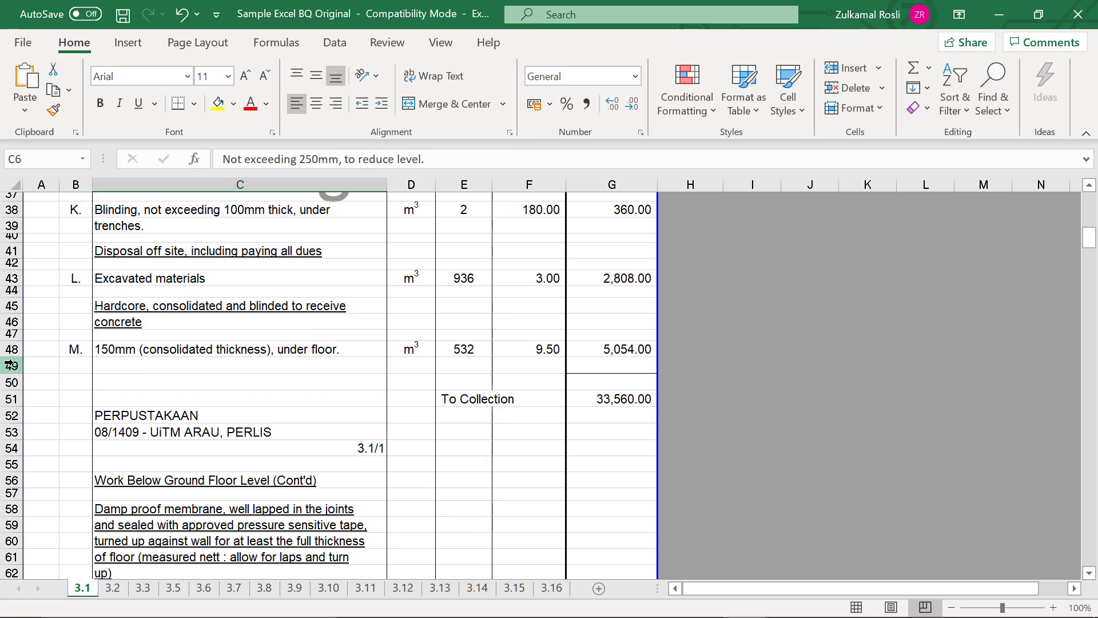
click(11, 364)
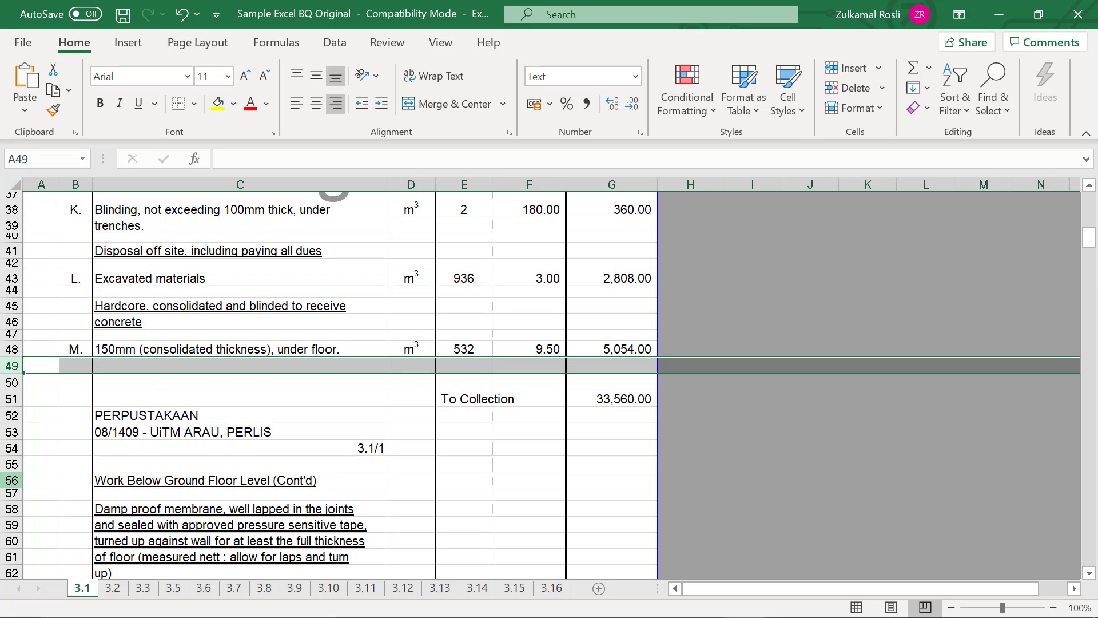
shift+click(2, 480)
right_click(6, 463)
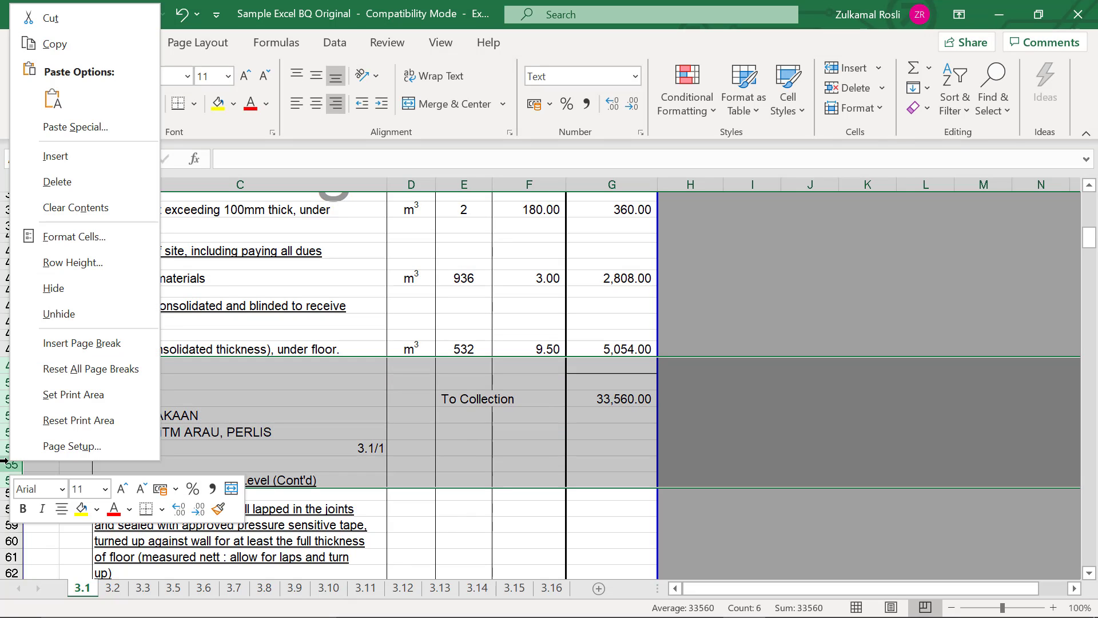
click(68, 189)
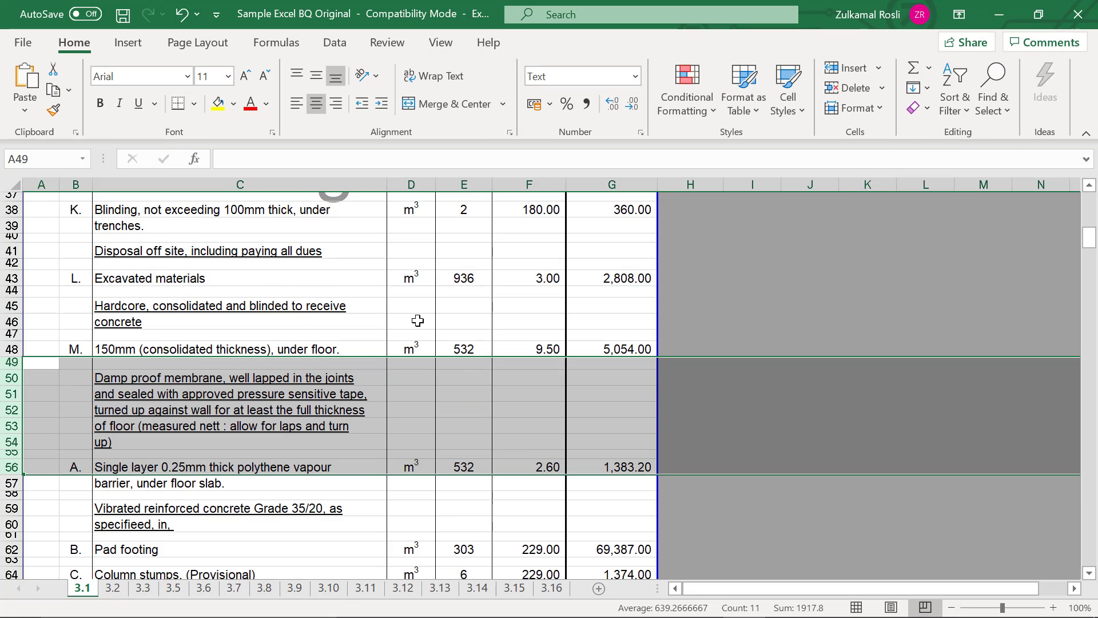
click(415, 321)
- Delete rows 319 to 378 at the end of sheet 3.1, covering the last collection total, the collection page and its footer
drag(1089, 238, 1088, 492)
scroll(915, 400, up, 2)
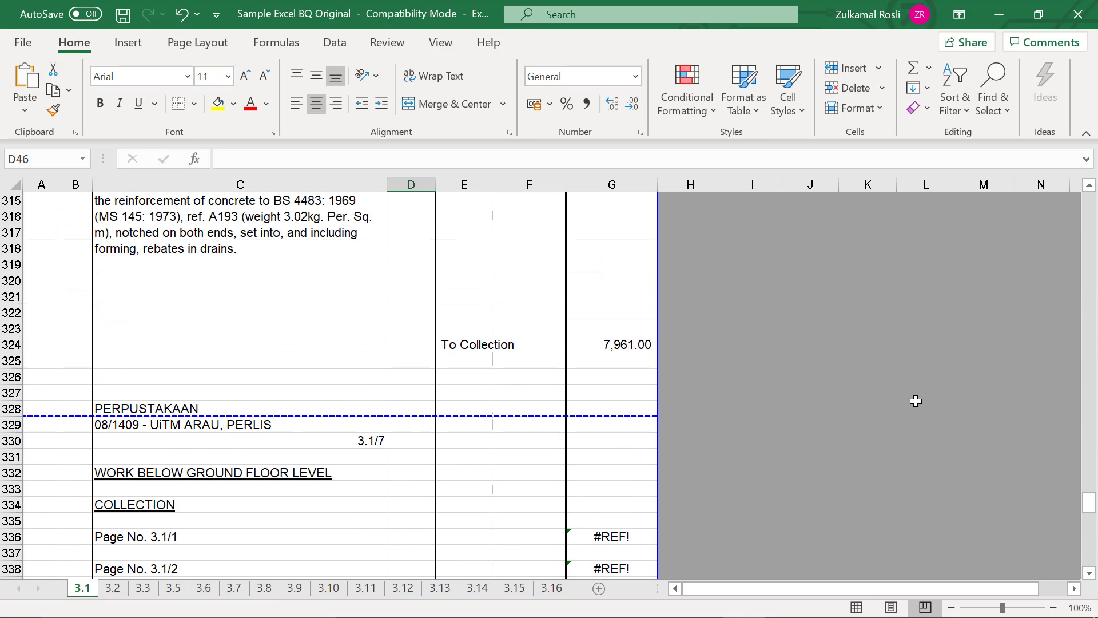
scroll(209, 374, down, 2)
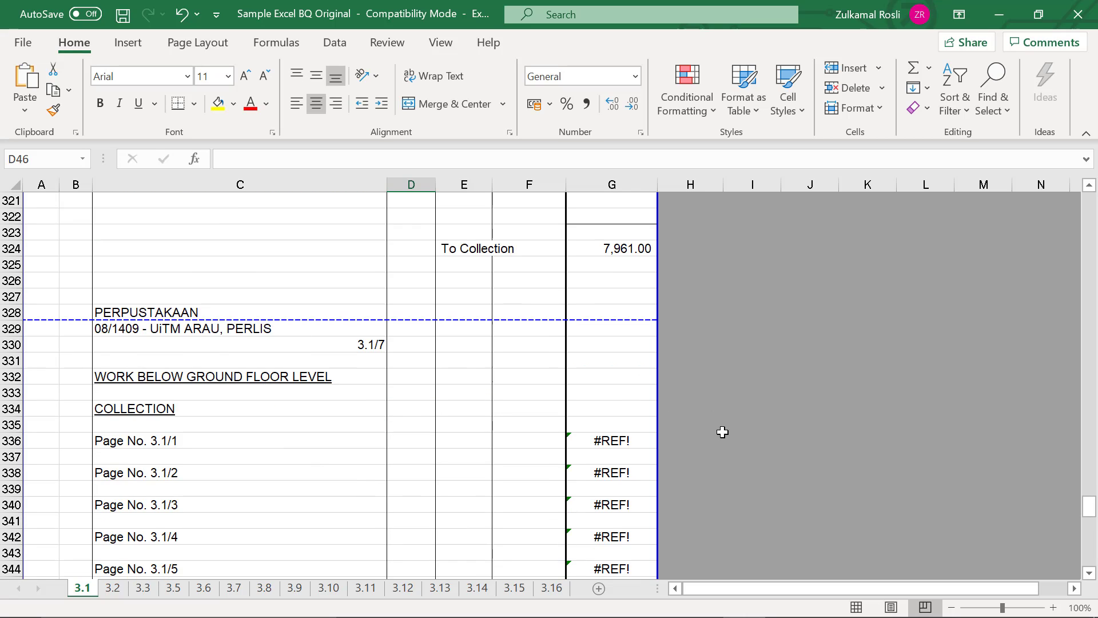
scroll(497, 473, up, 2)
click(12, 264)
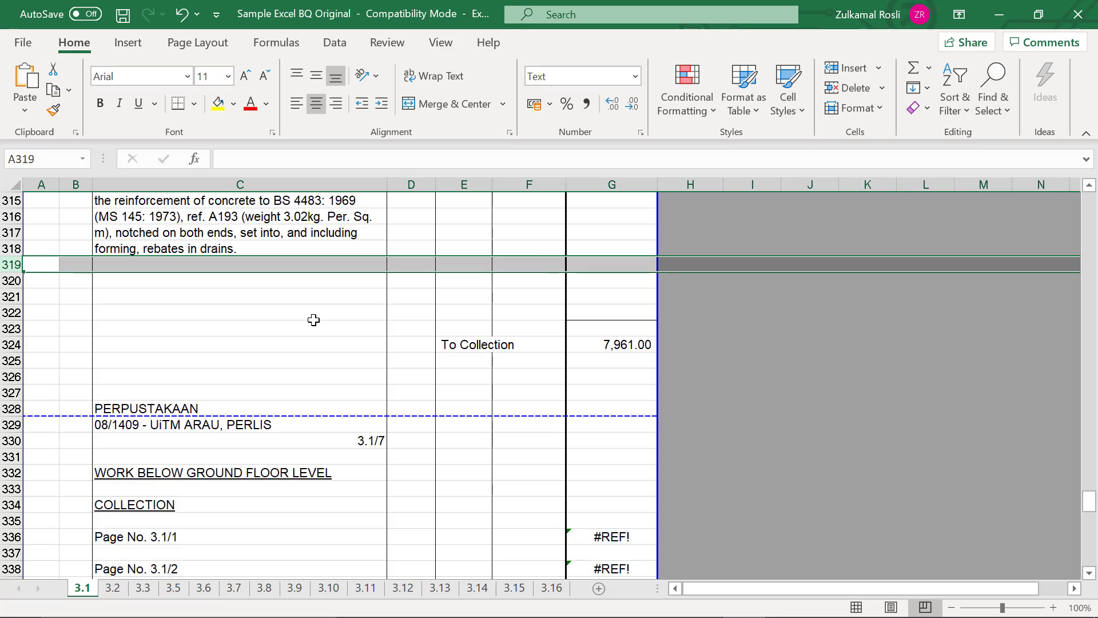
scroll(314, 320, down, 2)
scroll(314, 320, down, 12)
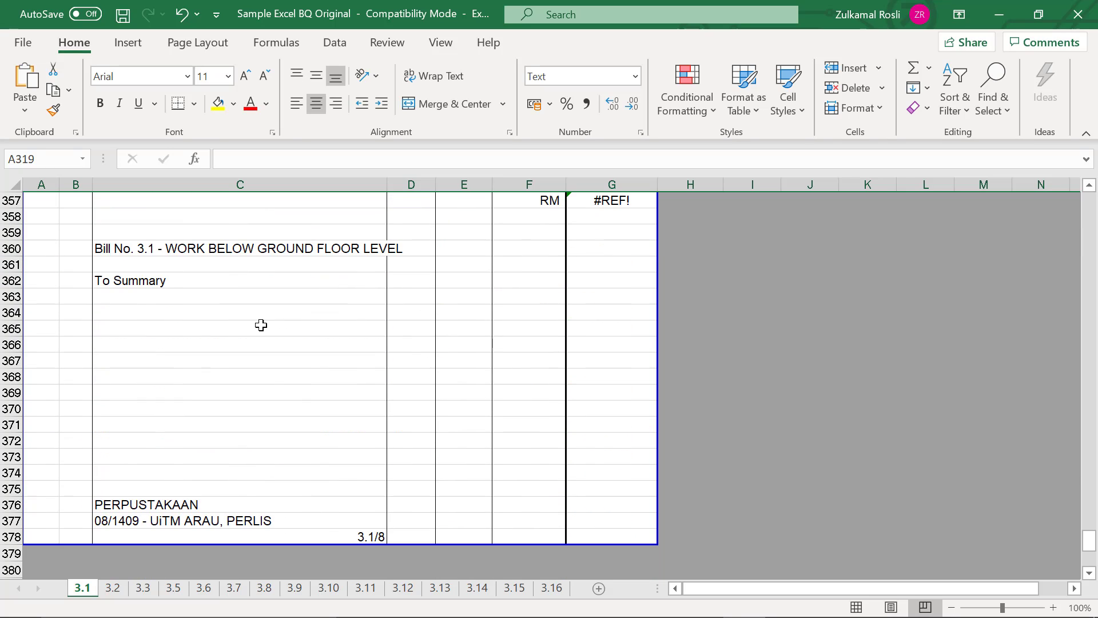
shift+click(8, 535)
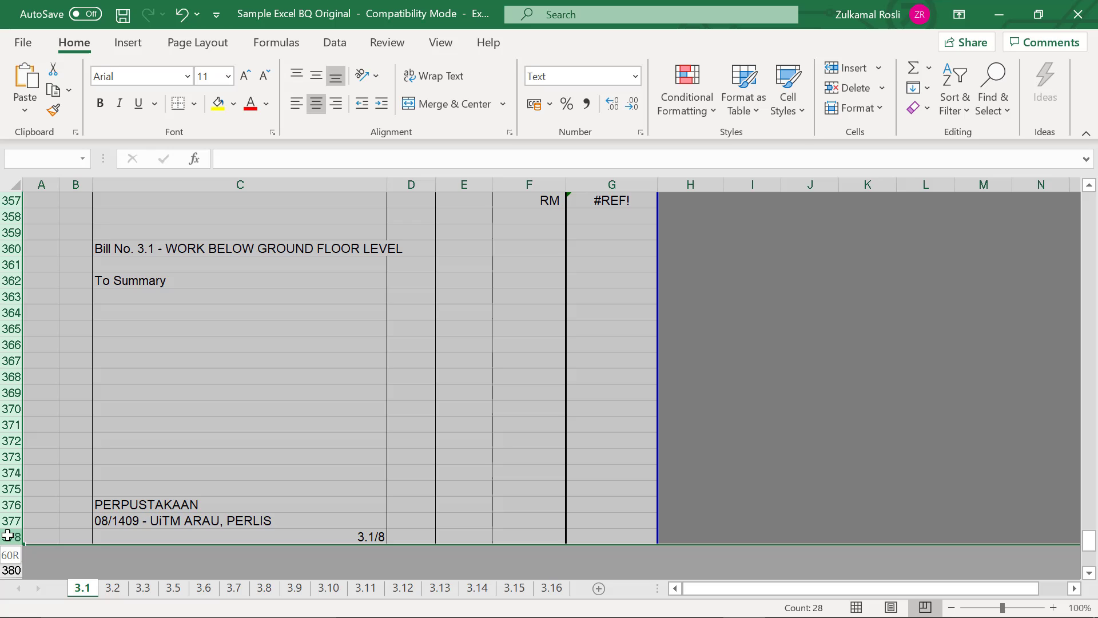
right_click(2, 441)
key(d)
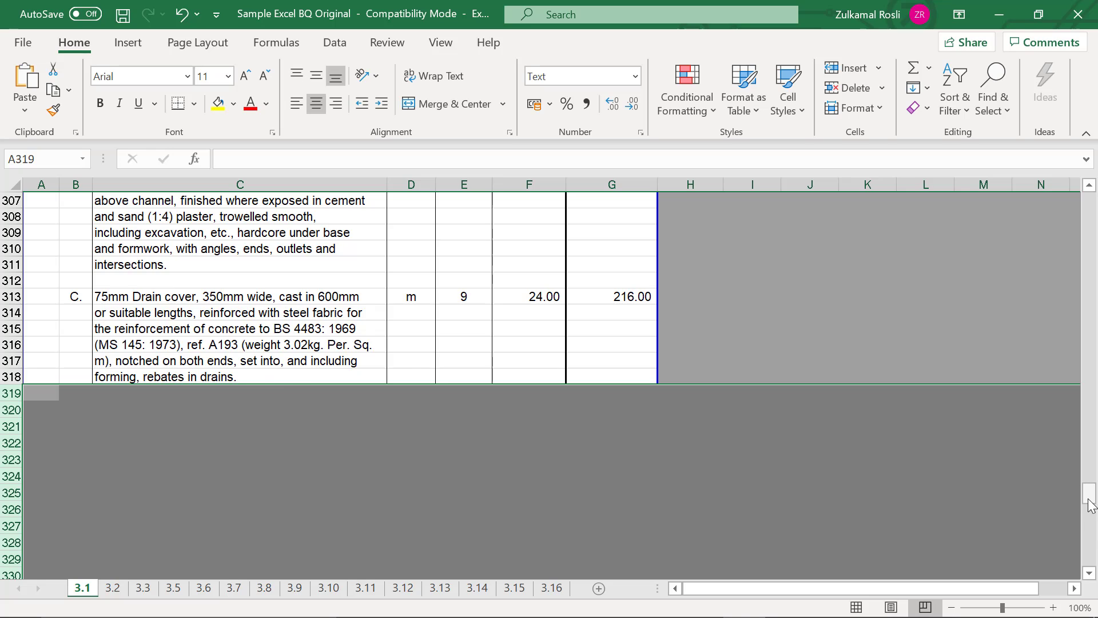
- Examine the blank spacer rows between the headings and items at the start of sheet 3.1
drag(1088, 499, 1090, 205)
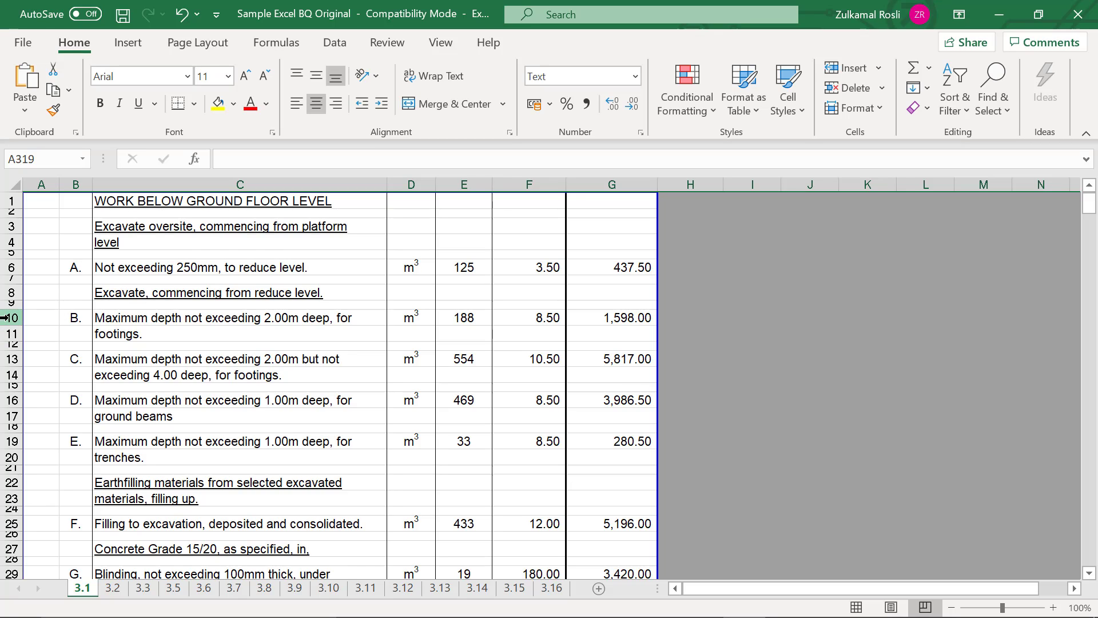
click(9, 374)
click(9, 400)
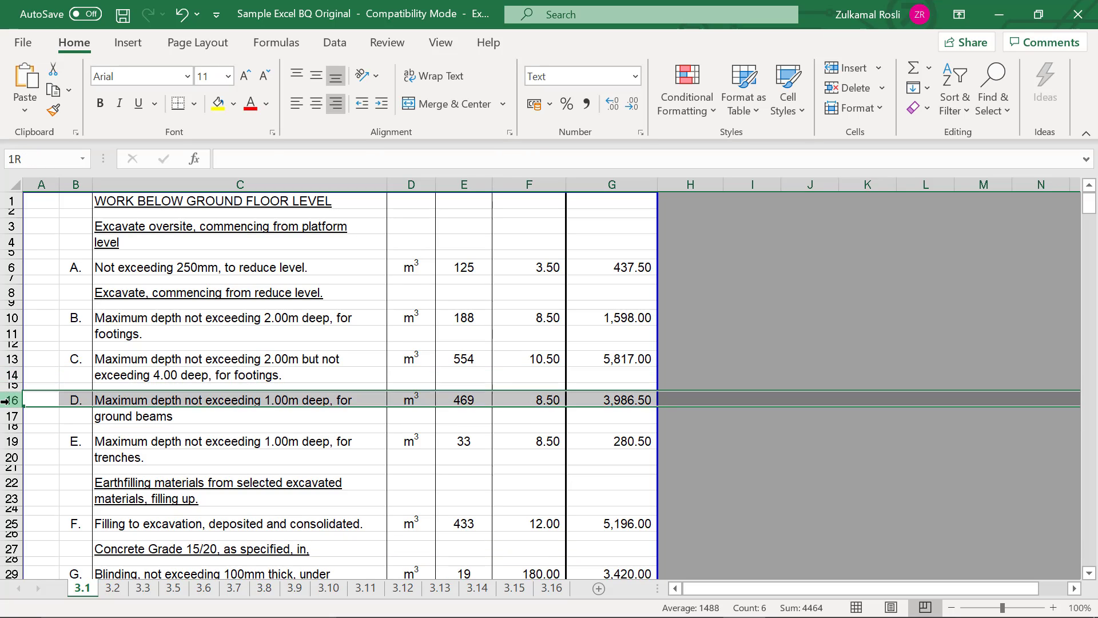
click(11, 387)
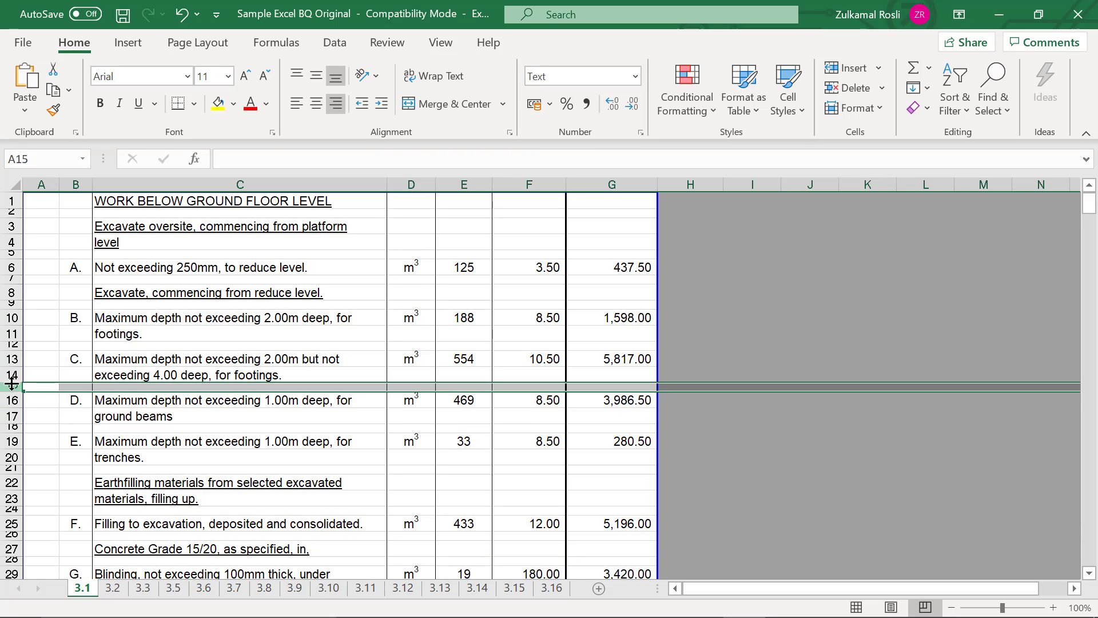
click(11, 375)
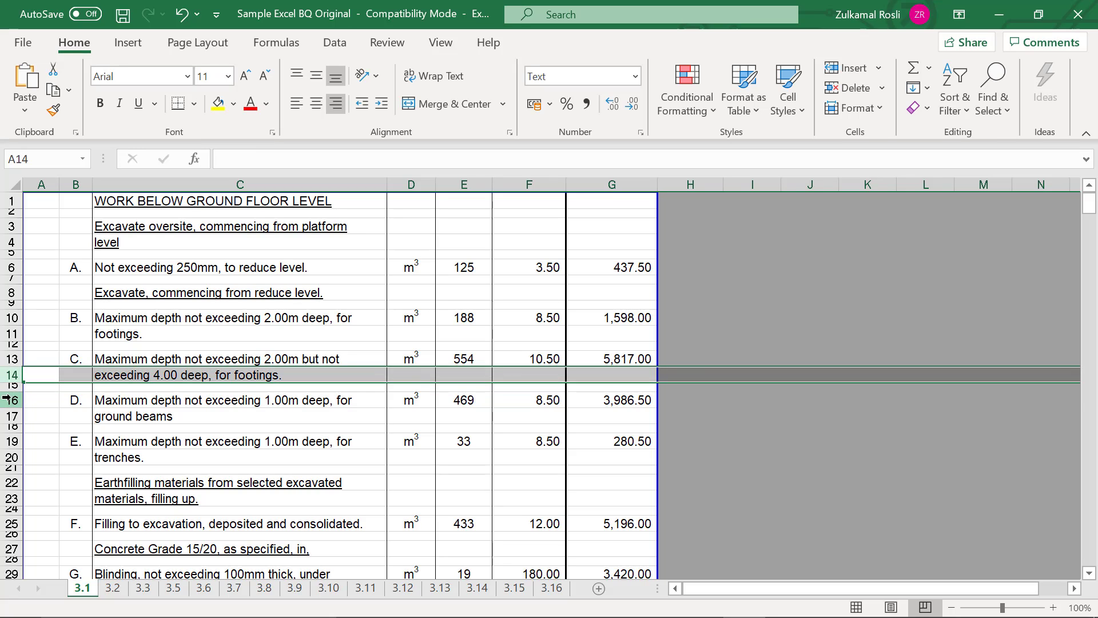
click(12, 398)
click(11, 388)
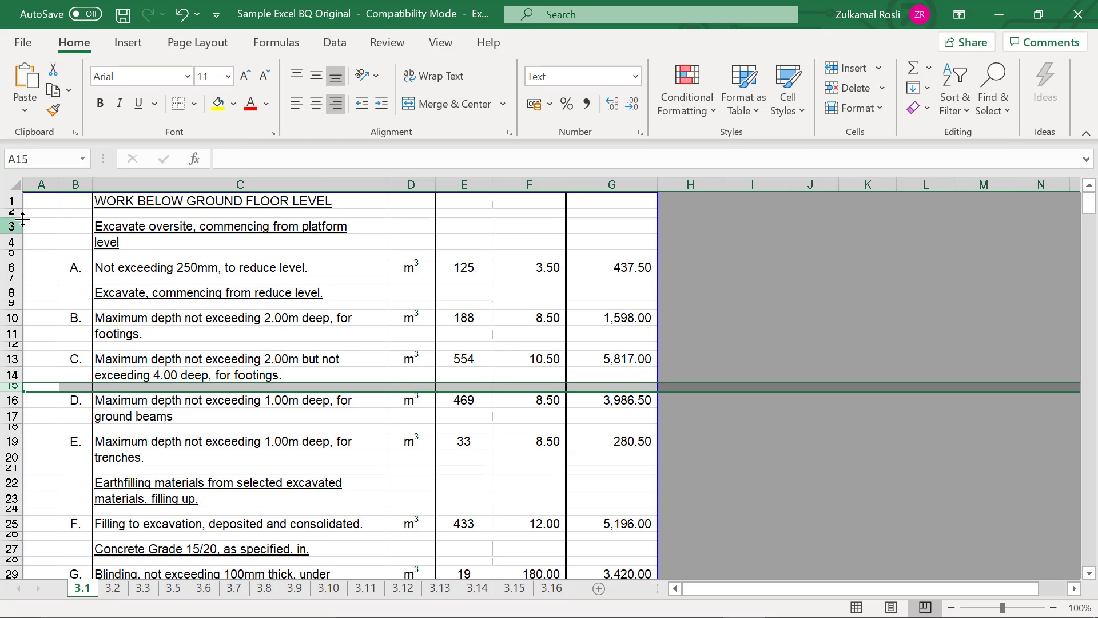
click(12, 202)
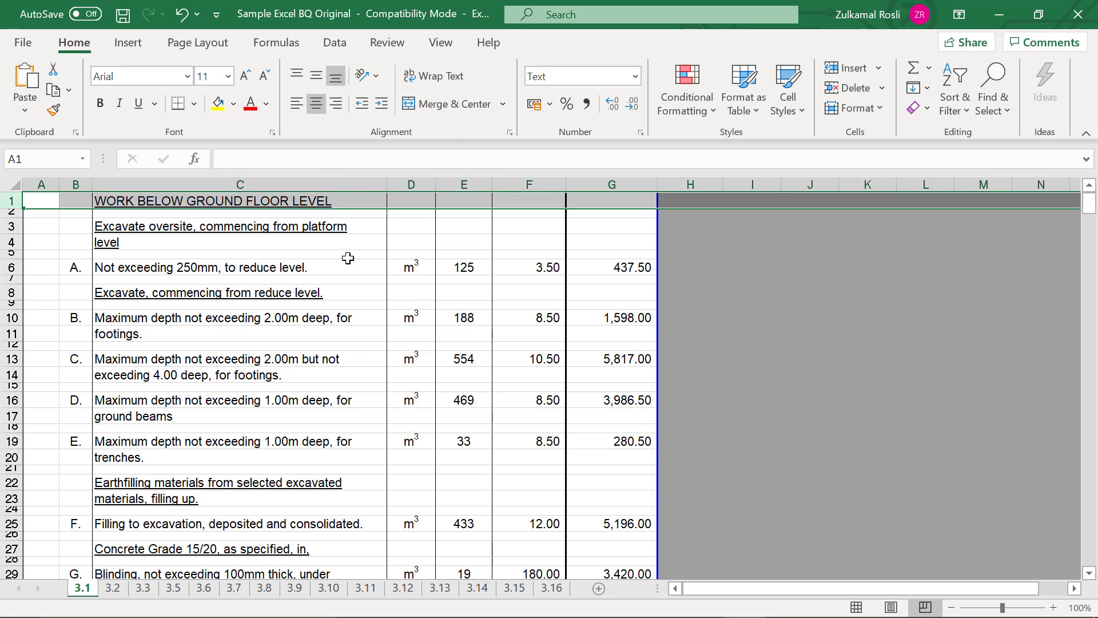
click(367, 264)
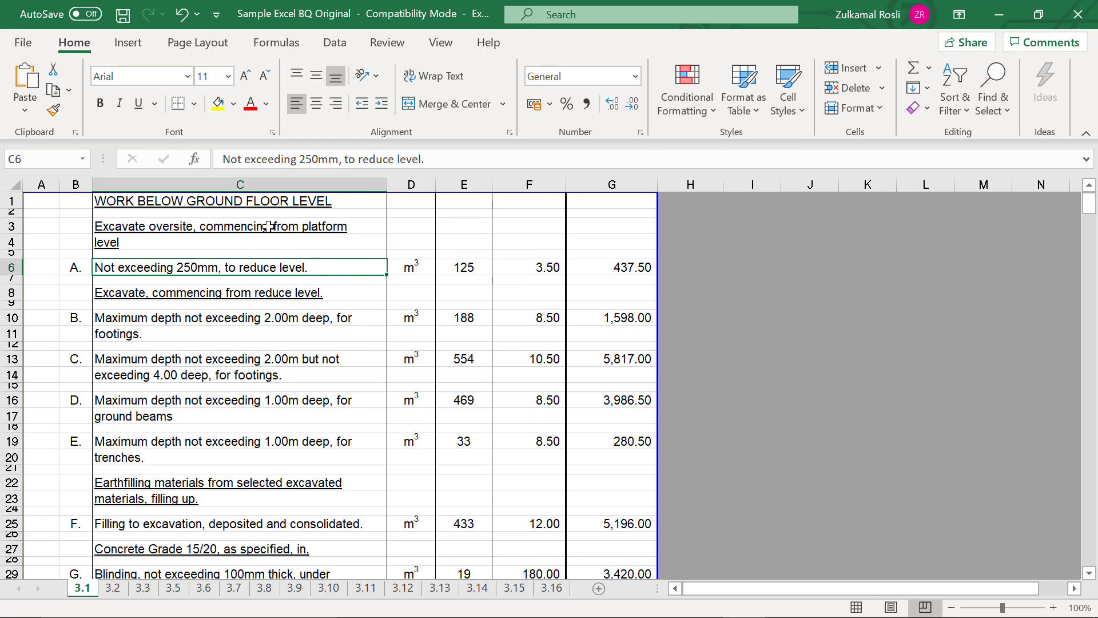
- Save a copy of the workbook as "Sample Excel BQ Original a" in the same folder
click(24, 48)
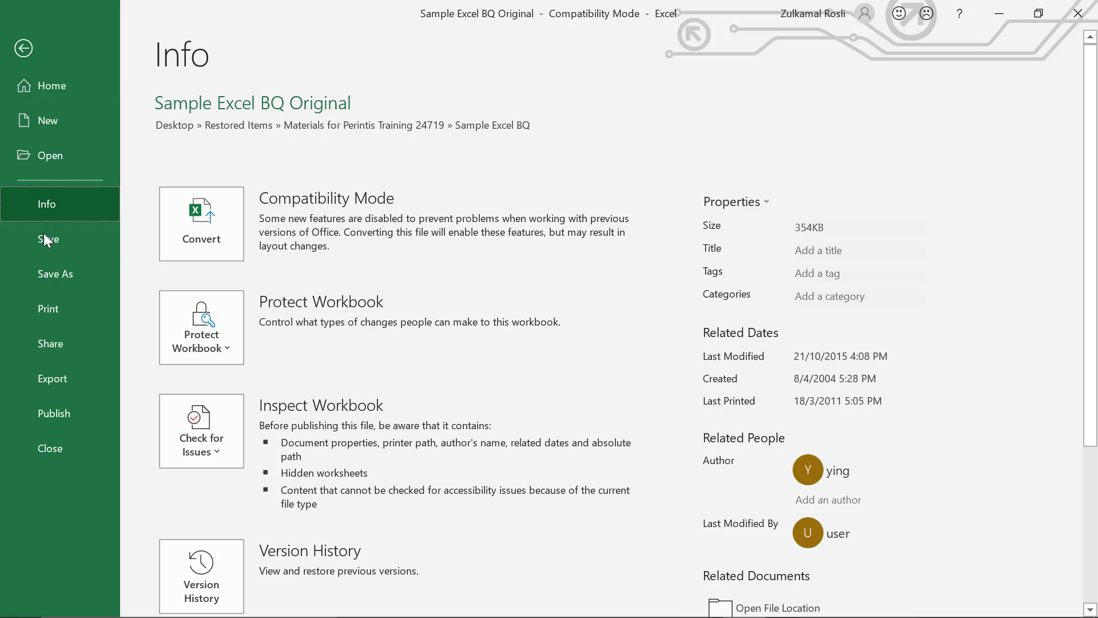
click(46, 274)
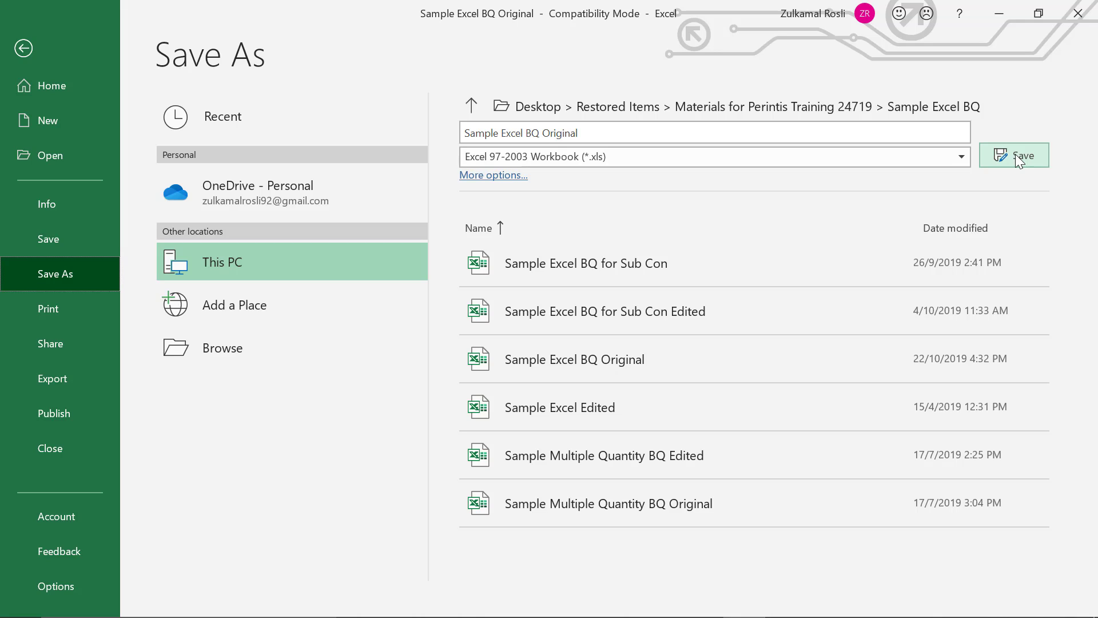
click(916, 133)
click(916, 132)
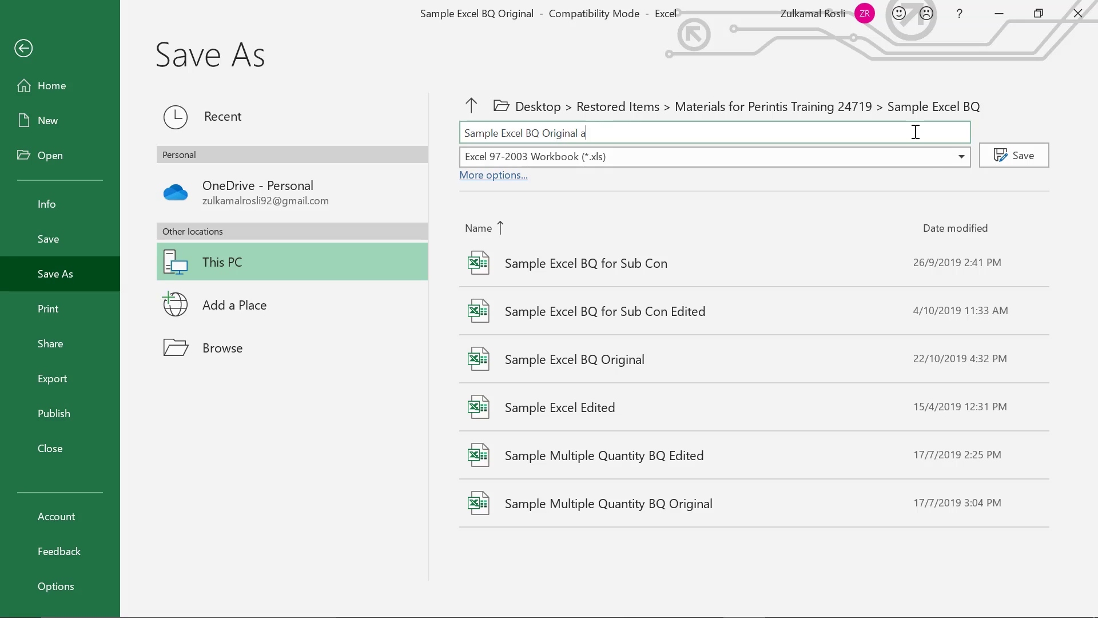
click(1004, 157)
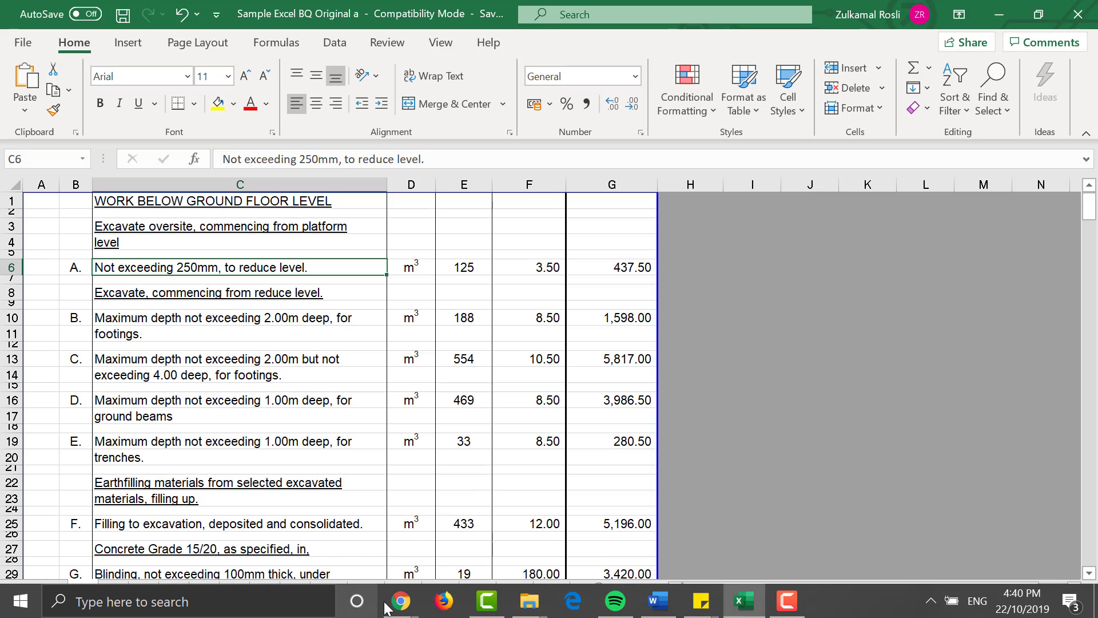
- Switch to BuildSpace in Chrome and select "Sample Excel BQ Original a" as the file for an import from Excel
mouse_move(403, 599)
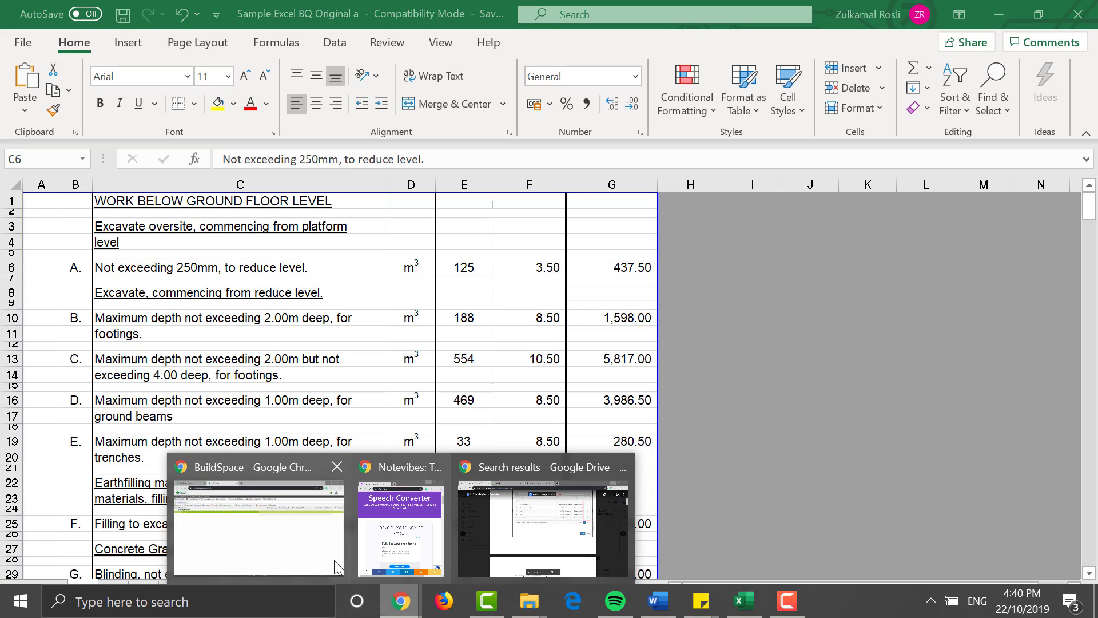
click(332, 559)
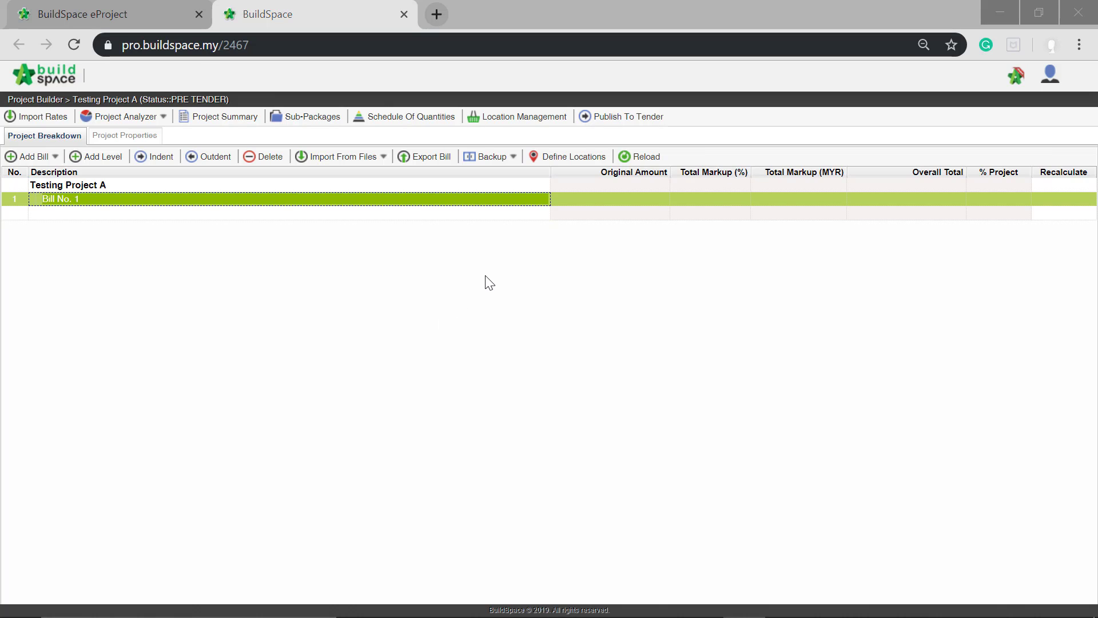
click(380, 157)
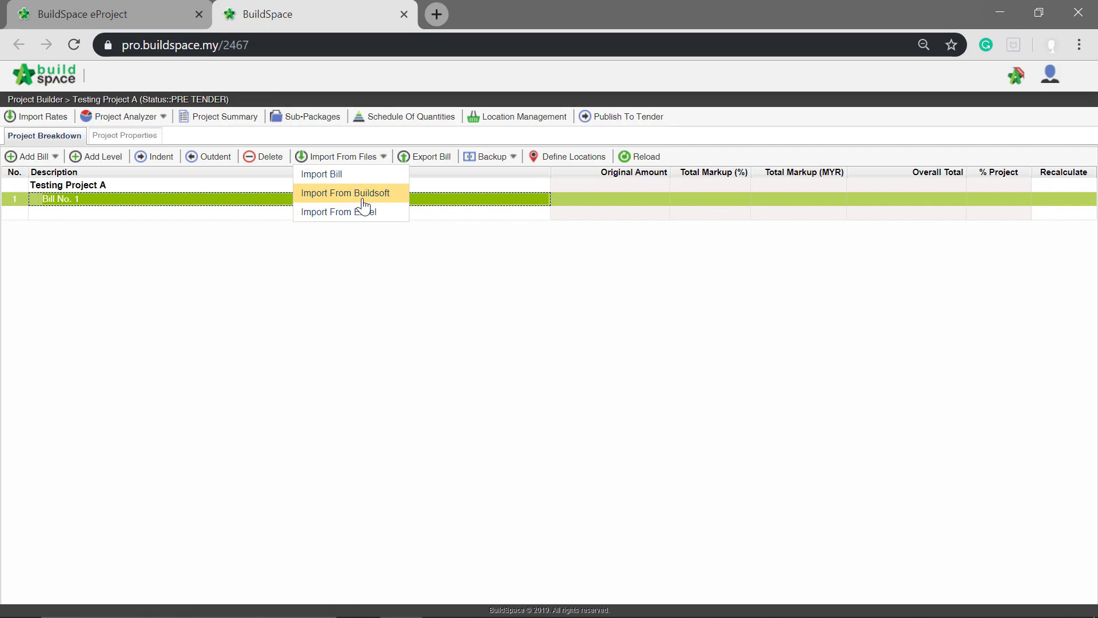
click(359, 220)
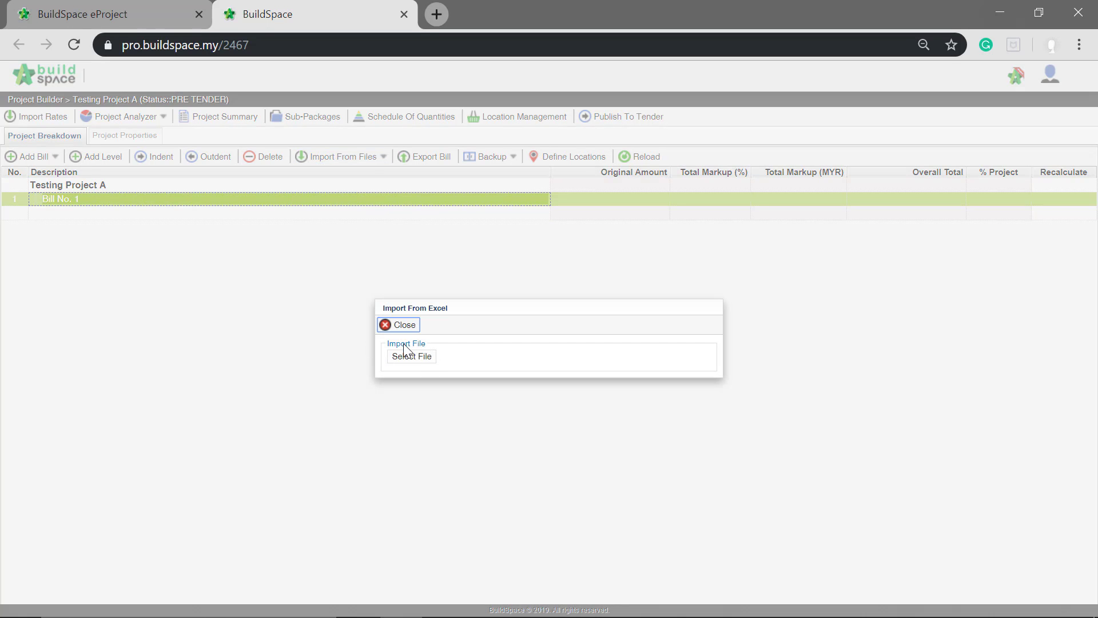
click(426, 360)
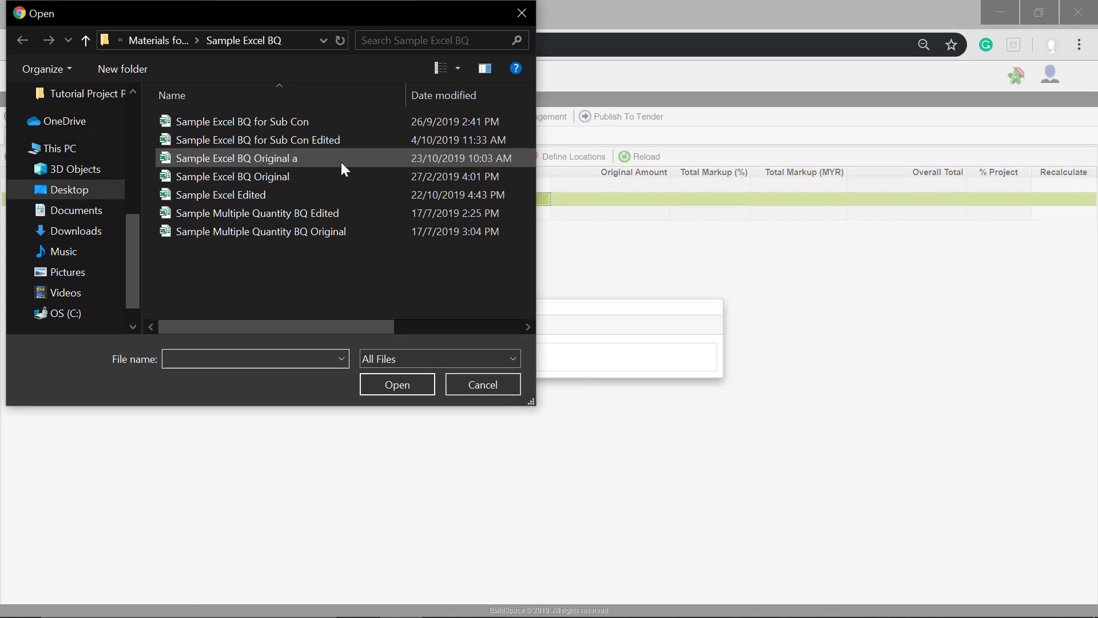
click(304, 158)
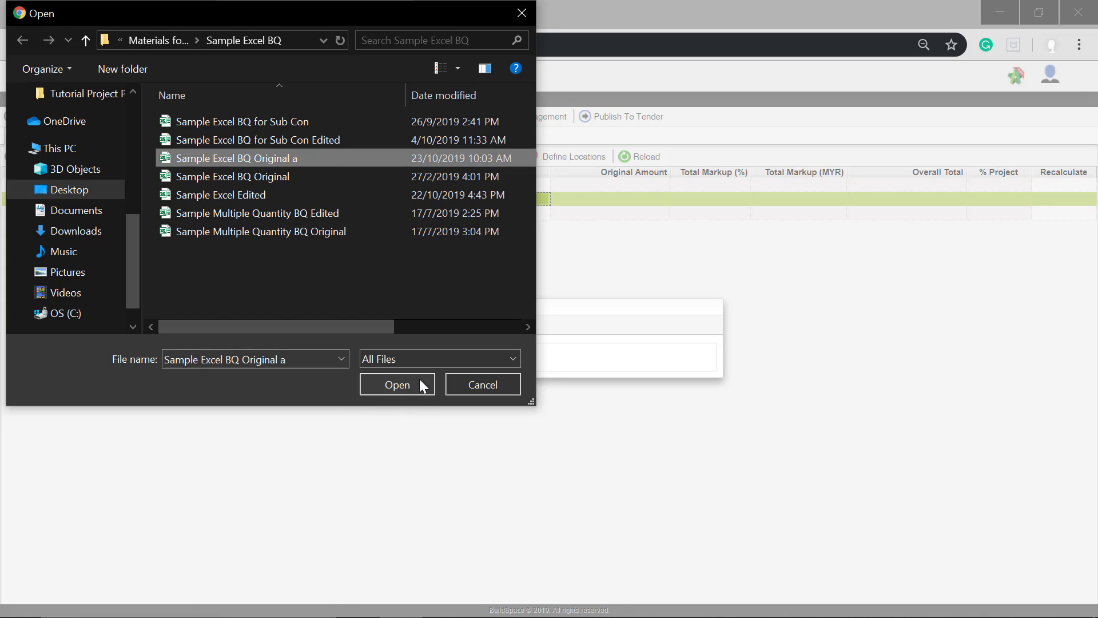
click(401, 381)
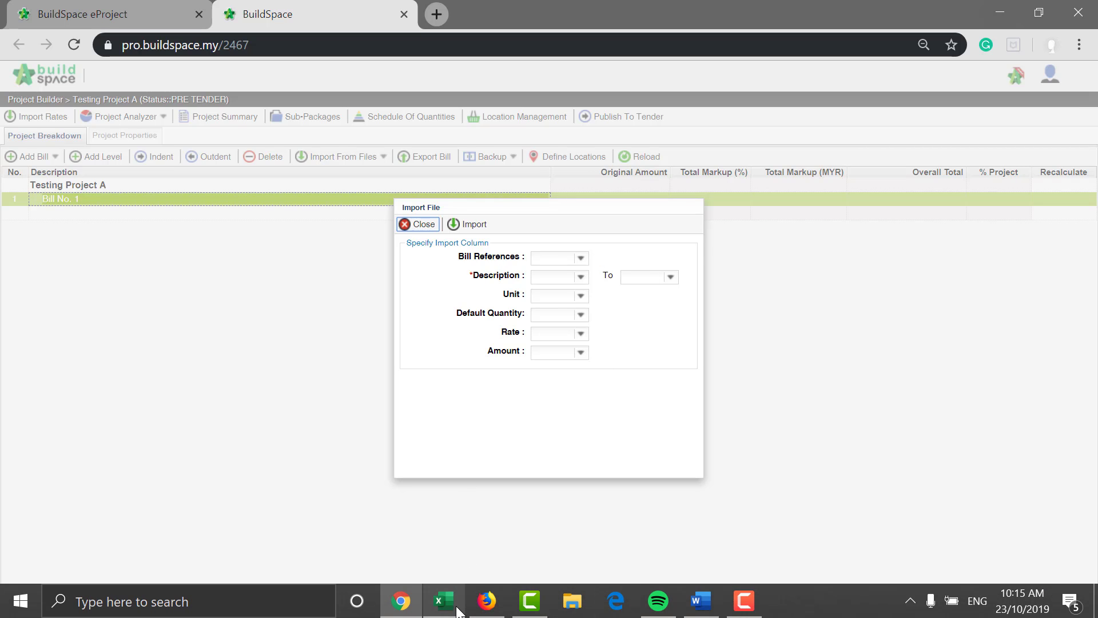
- Switch to the Excel workbook and check which columns hold the description, unit, quantity and rate
click(457, 611)
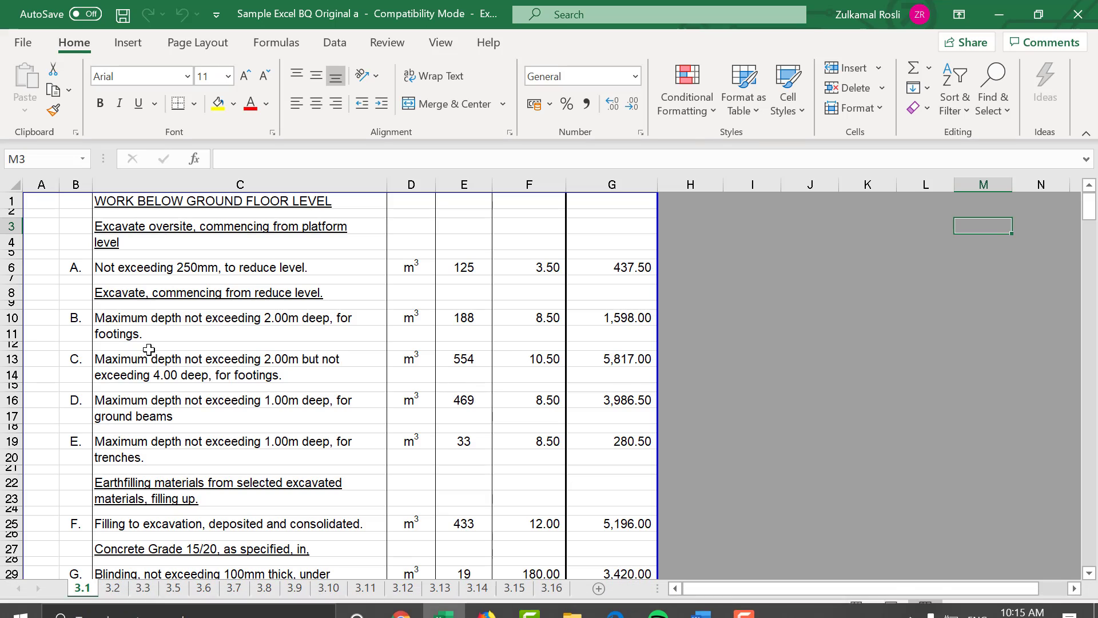
click(298, 183)
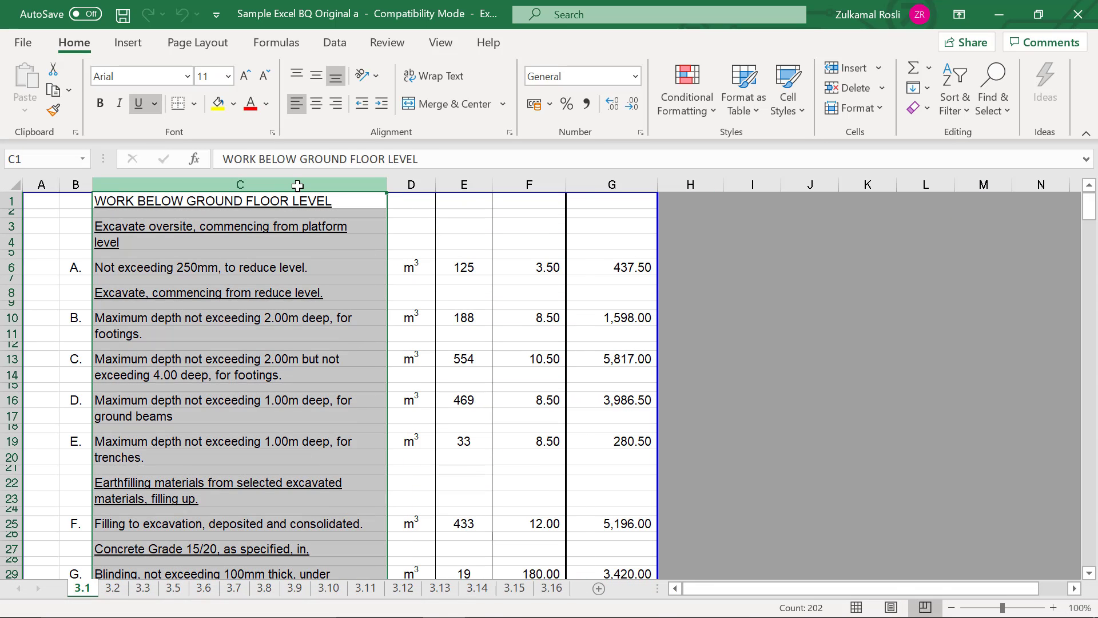
click(421, 186)
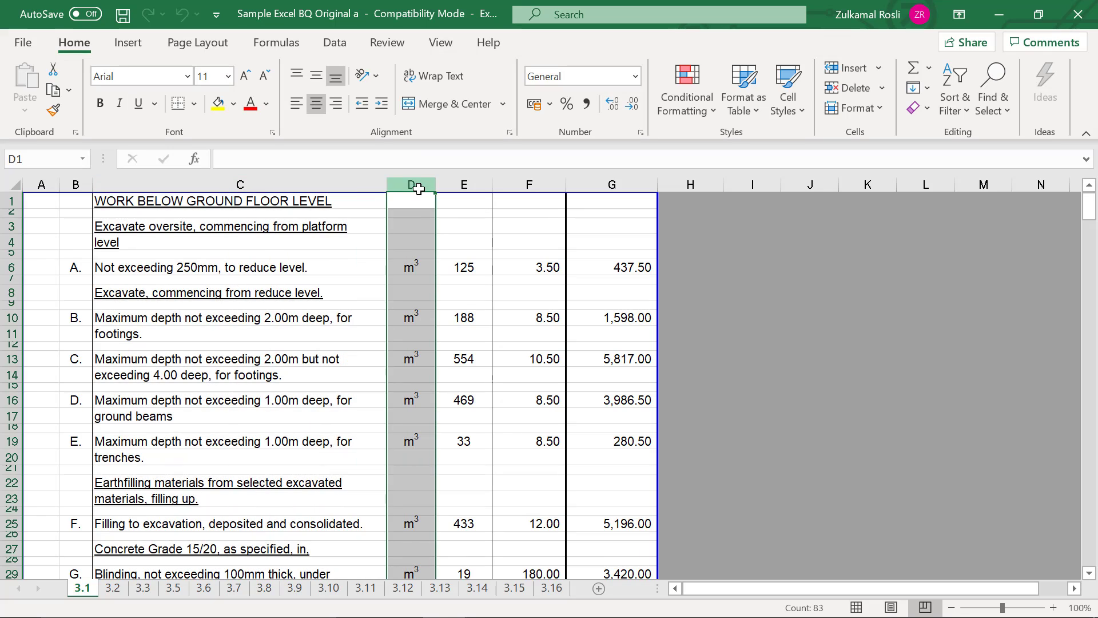
click(465, 182)
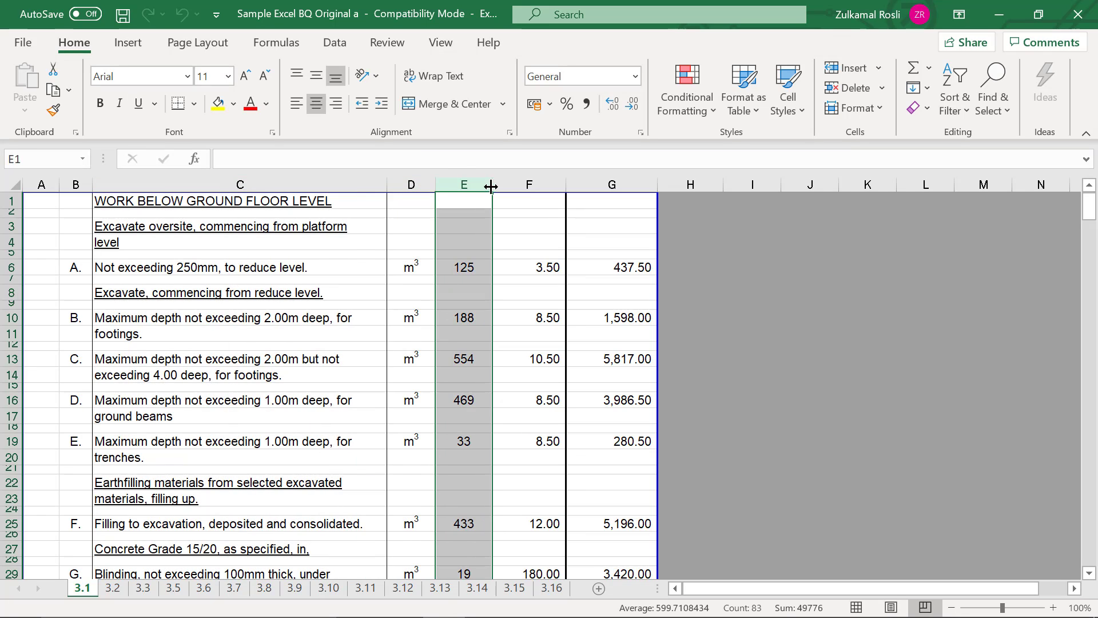
click(522, 183)
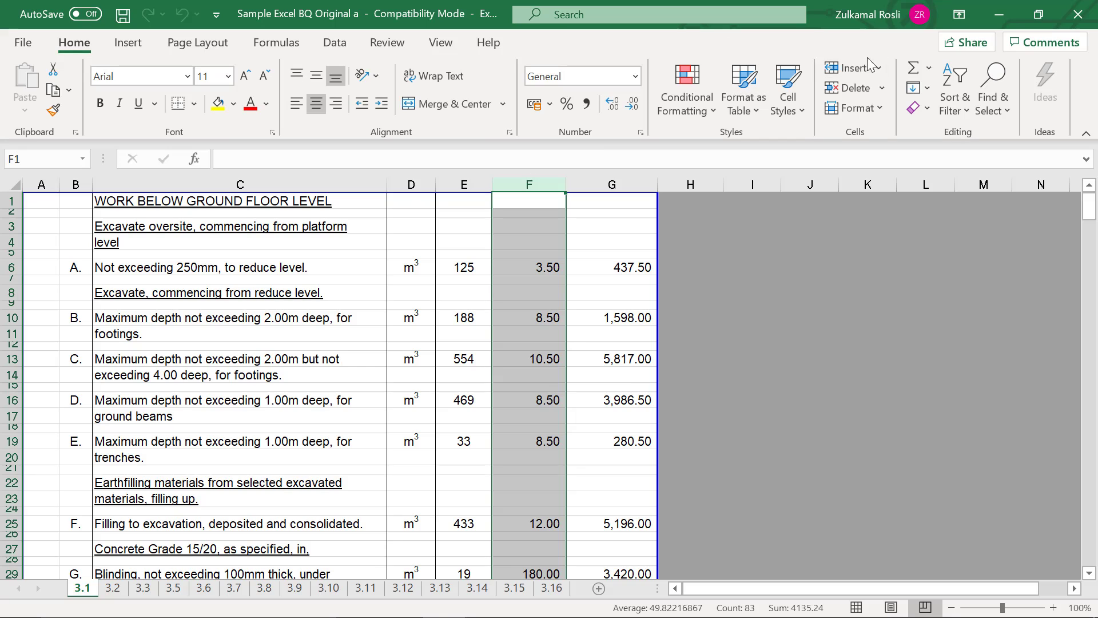
- Switch back to BuildSpace in Chrome and map the import's description range from column C to column C
click(998, 16)
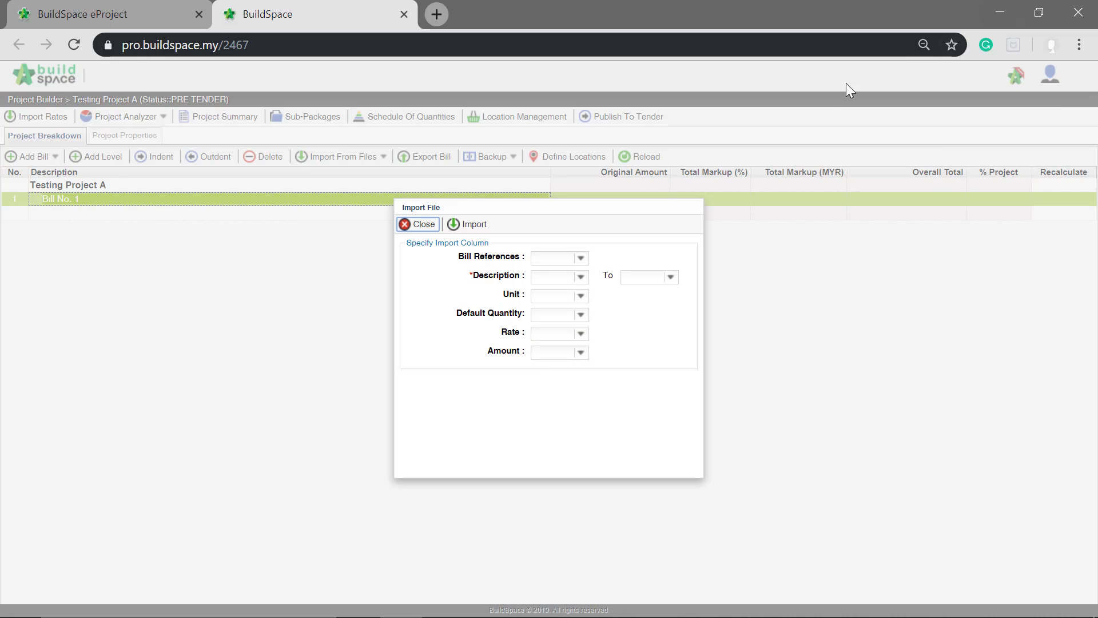
click(581, 277)
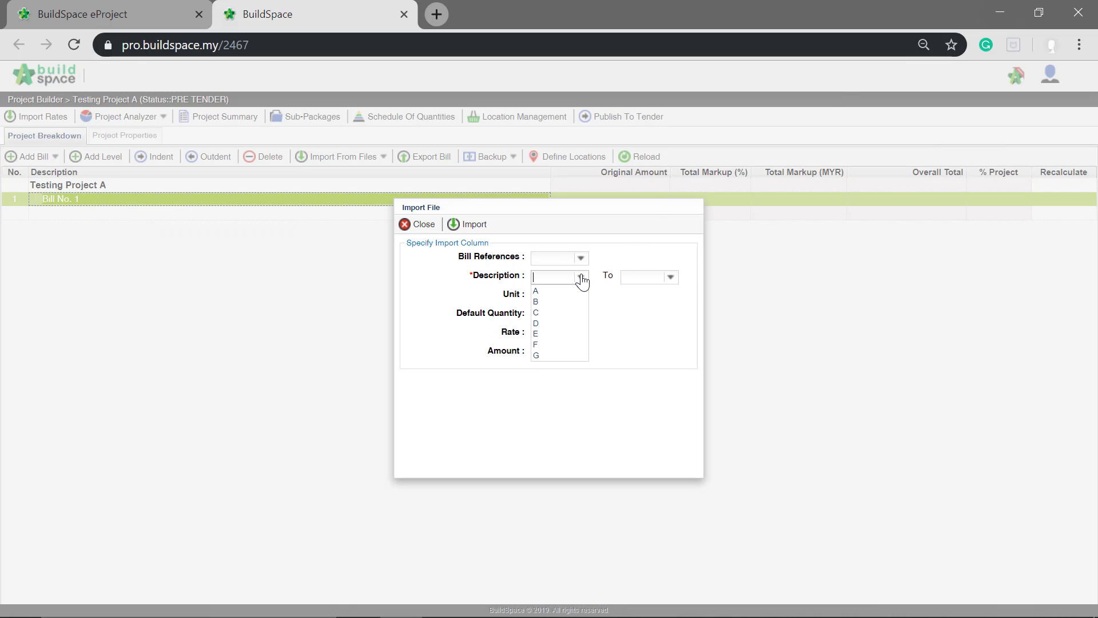
click(554, 313)
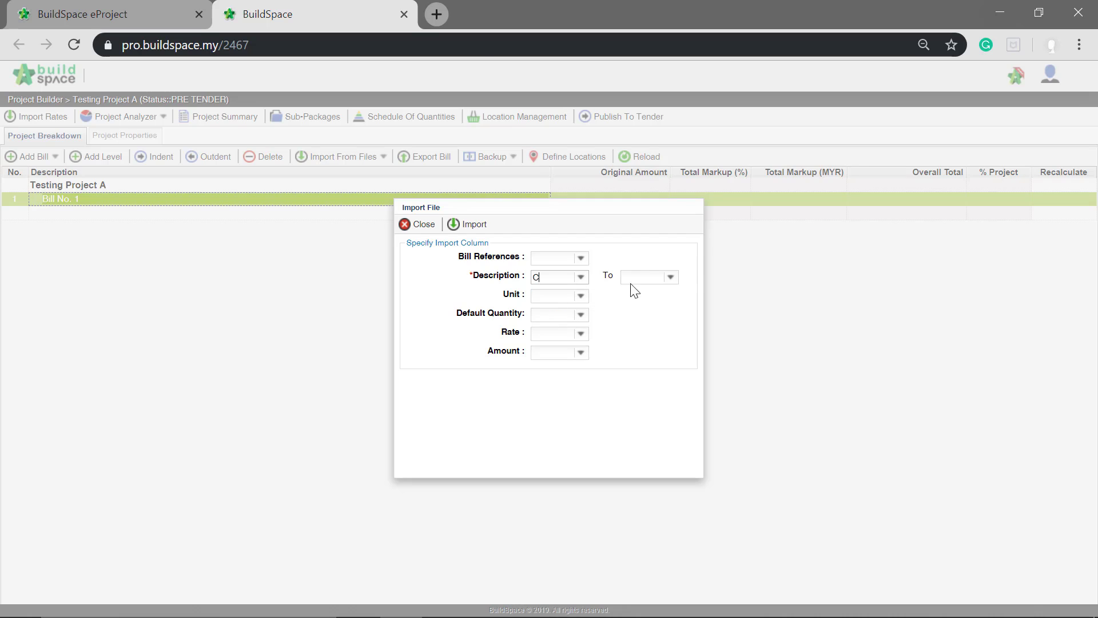
click(671, 277)
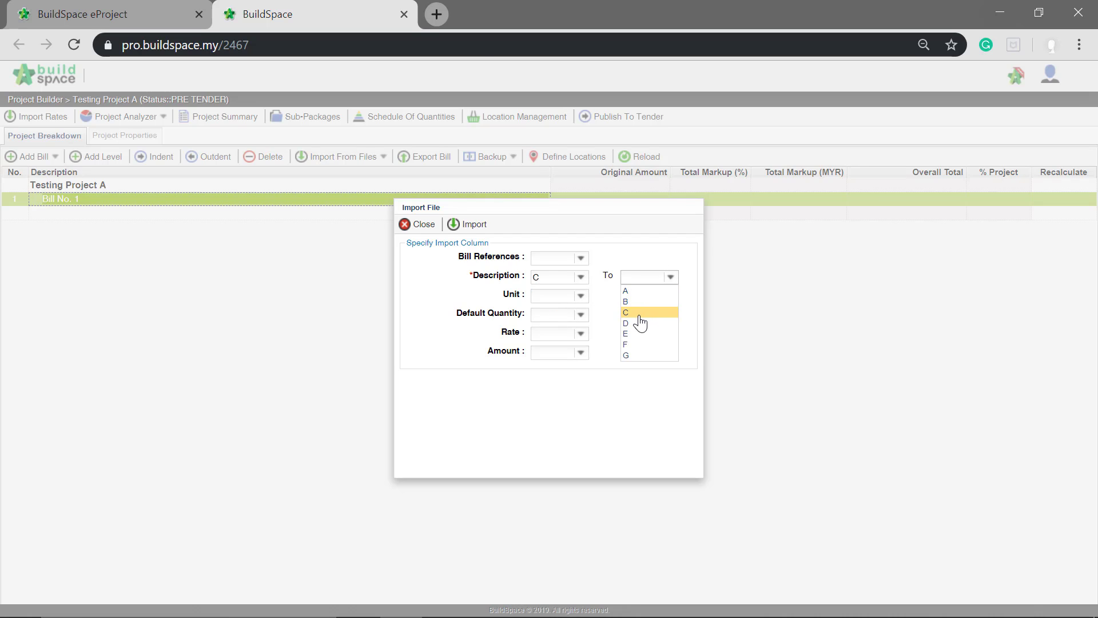
click(638, 316)
- Map the unit to column D, default quantity to E and rate to F, and run the import with this mapping
click(581, 296)
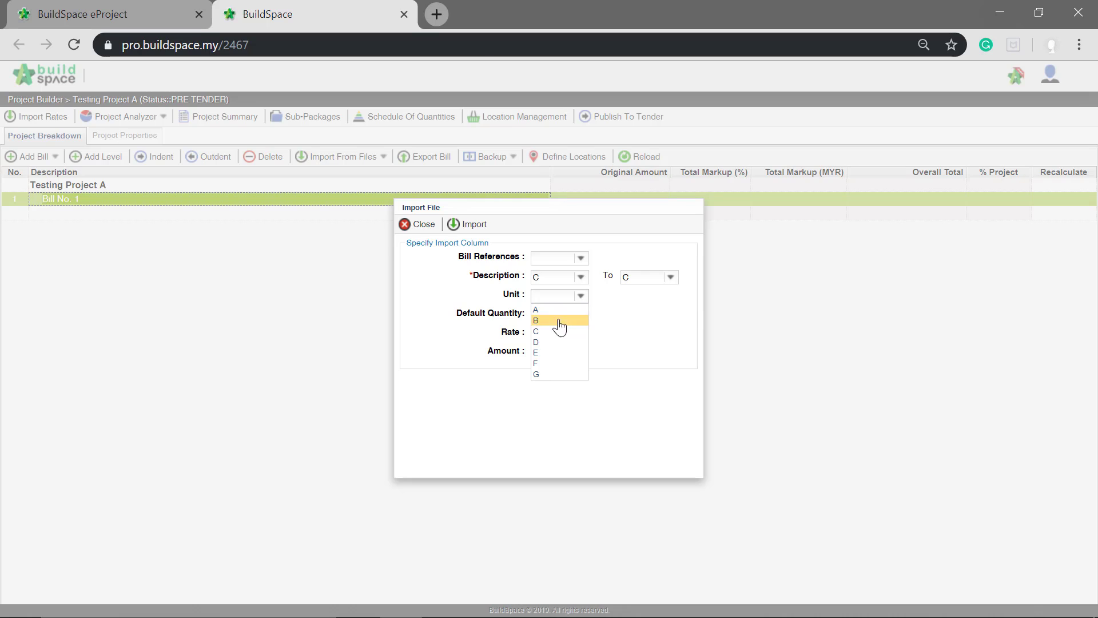
click(546, 342)
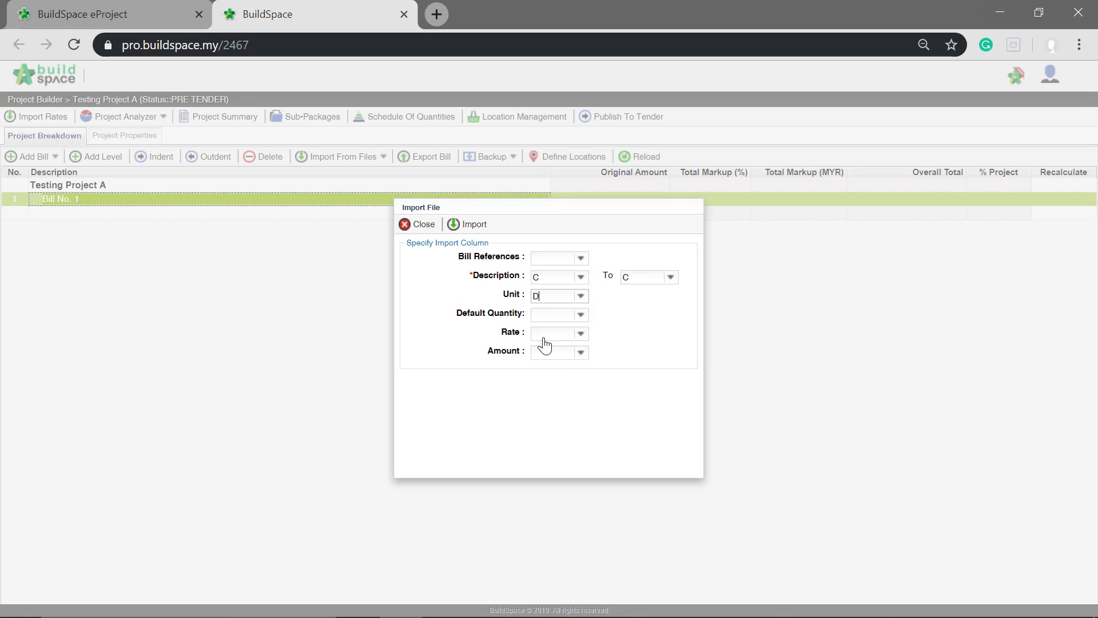
click(580, 315)
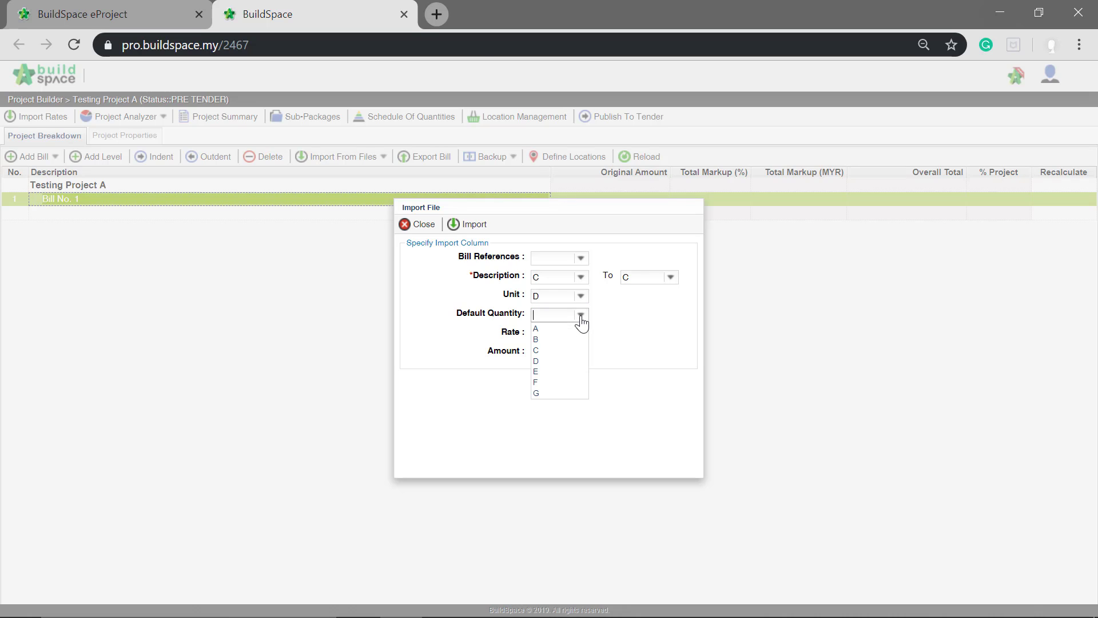
click(556, 371)
click(580, 334)
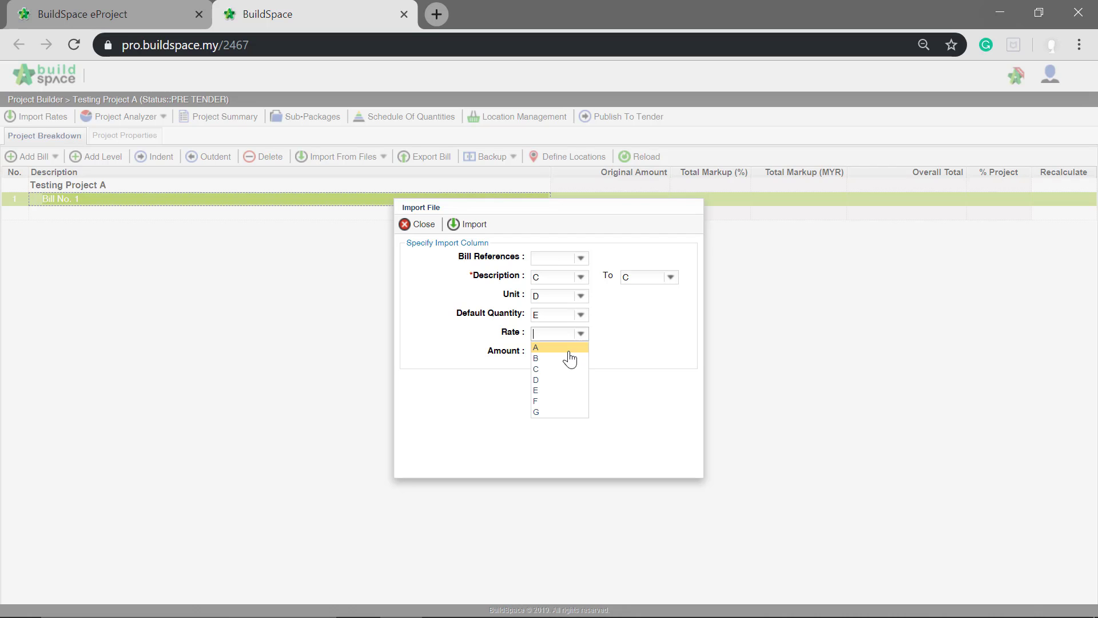
click(549, 404)
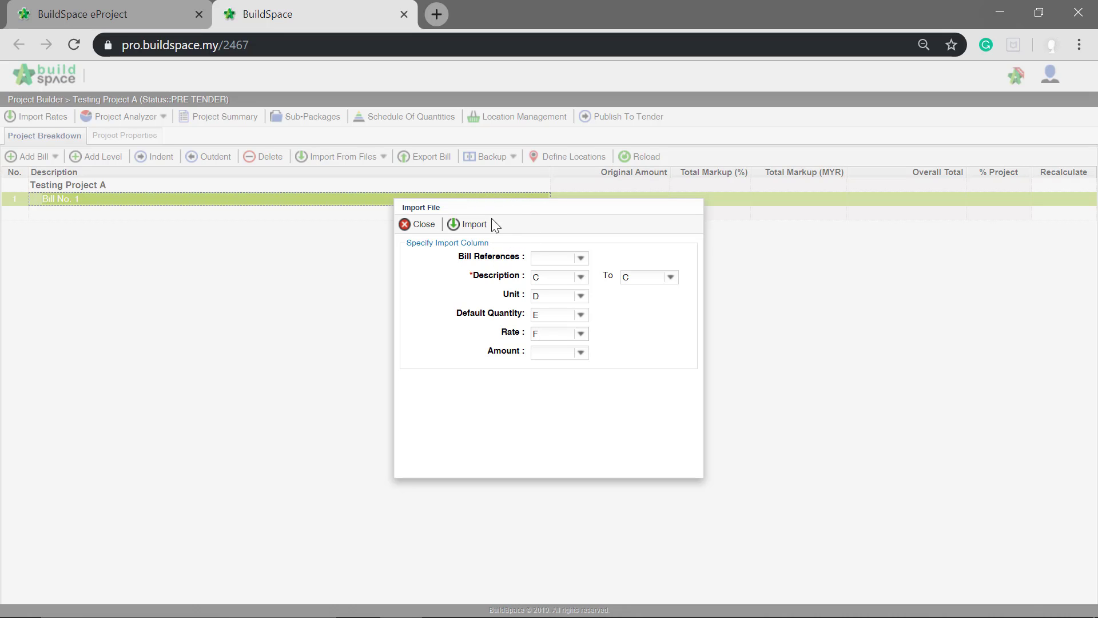
click(473, 224)
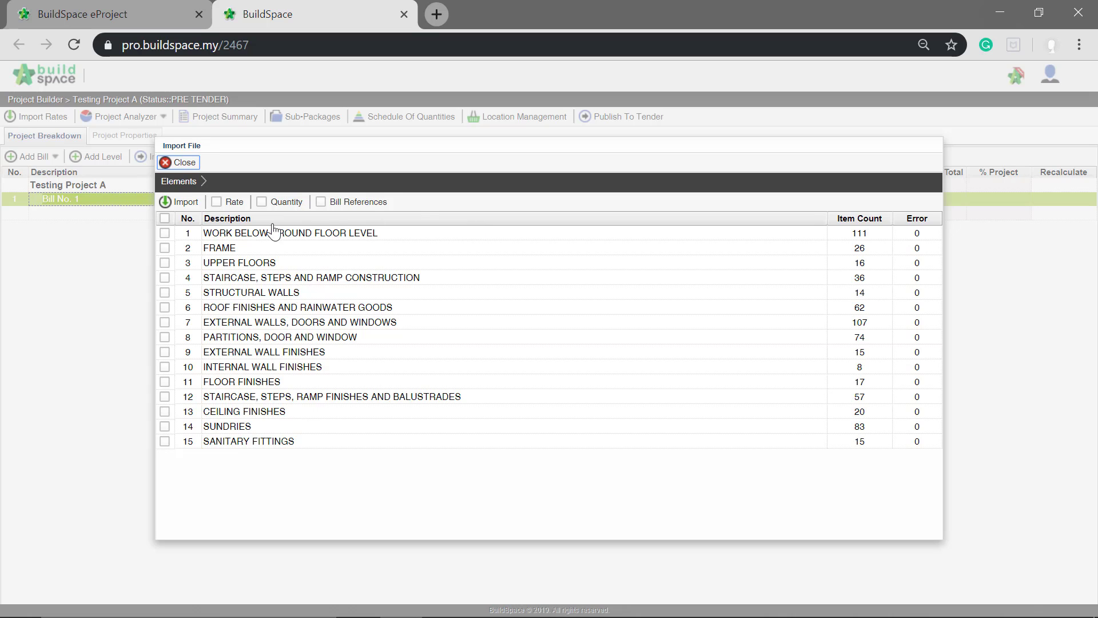
- Select all listed elements and import them into Bill No. 1 with their quantities included
click(164, 218)
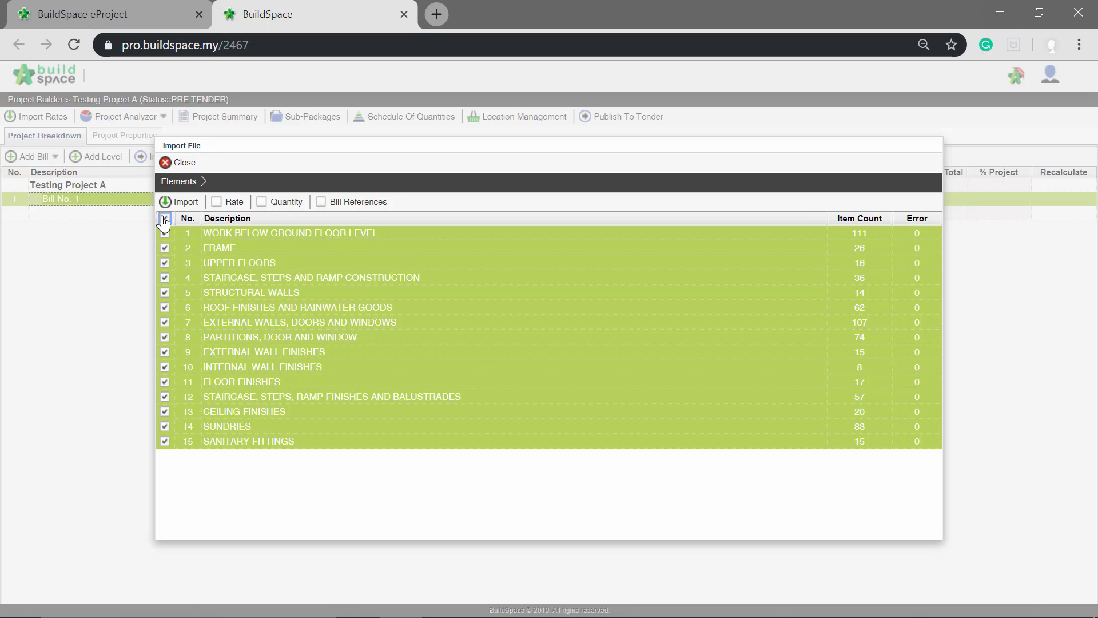
click(265, 208)
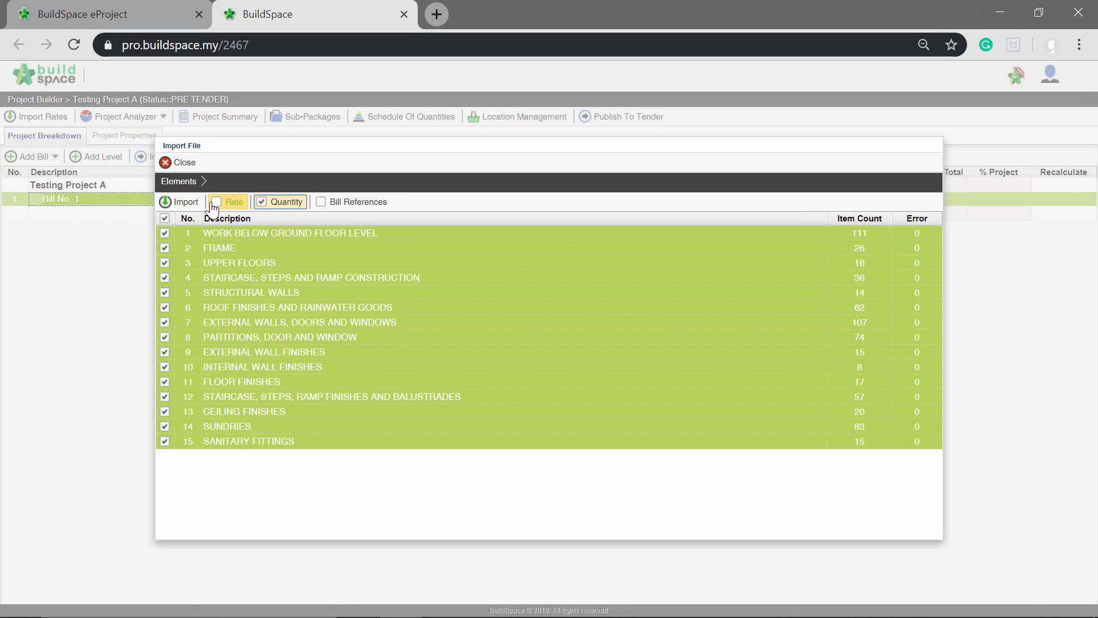
click(190, 208)
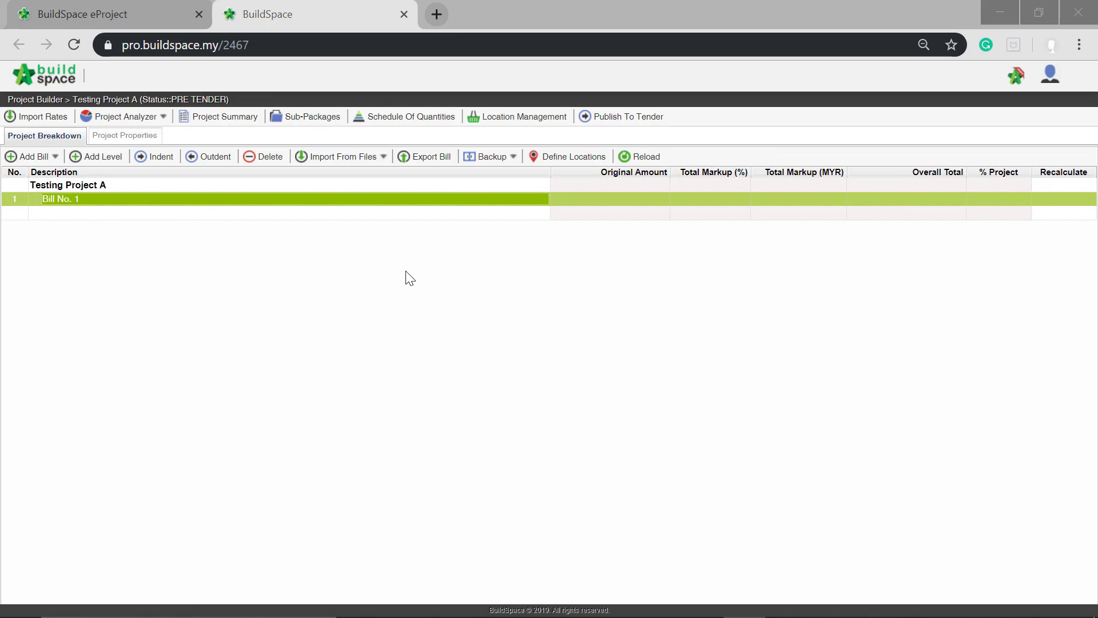
- Open Bill No. 1 and display the items of the element WORK BELOW GROUND FLOOR LEVEL
double_click(161, 200)
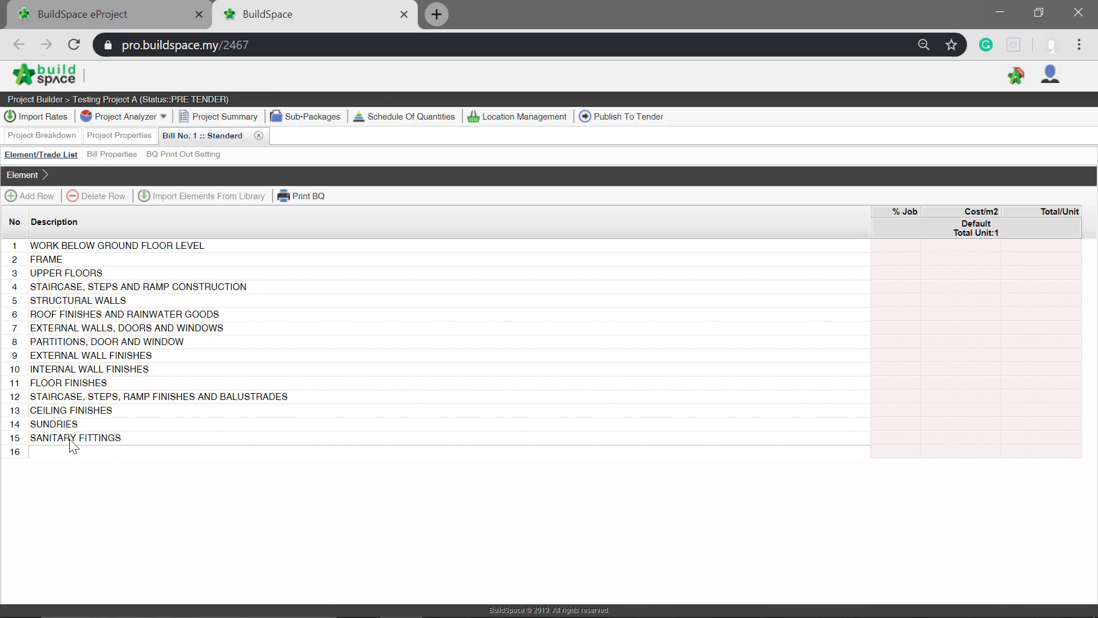
click(153, 248)
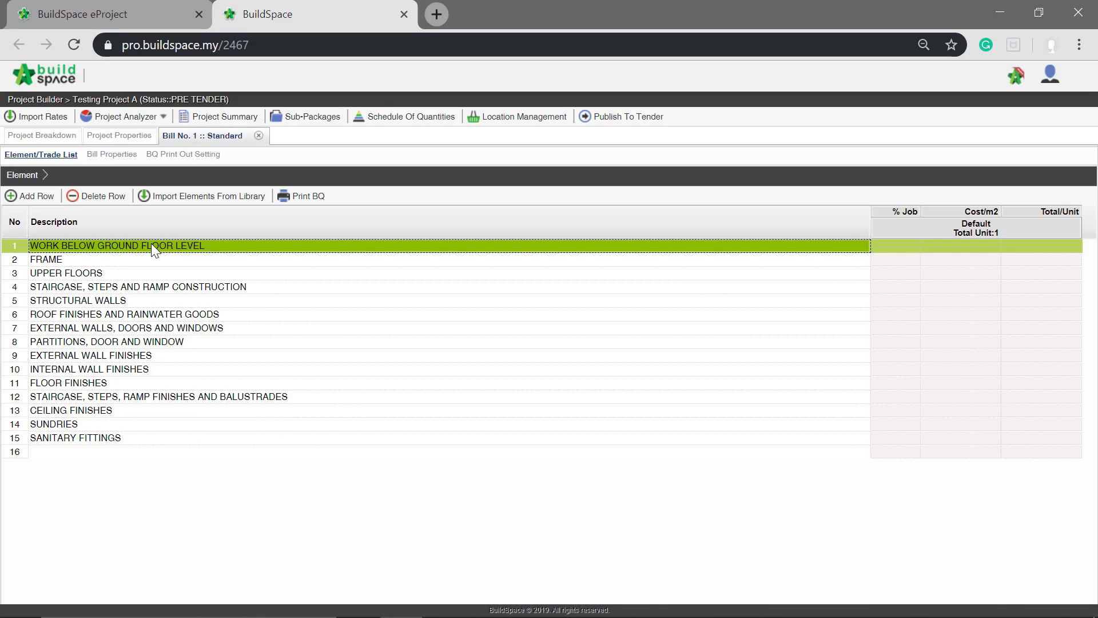
double_click(152, 246)
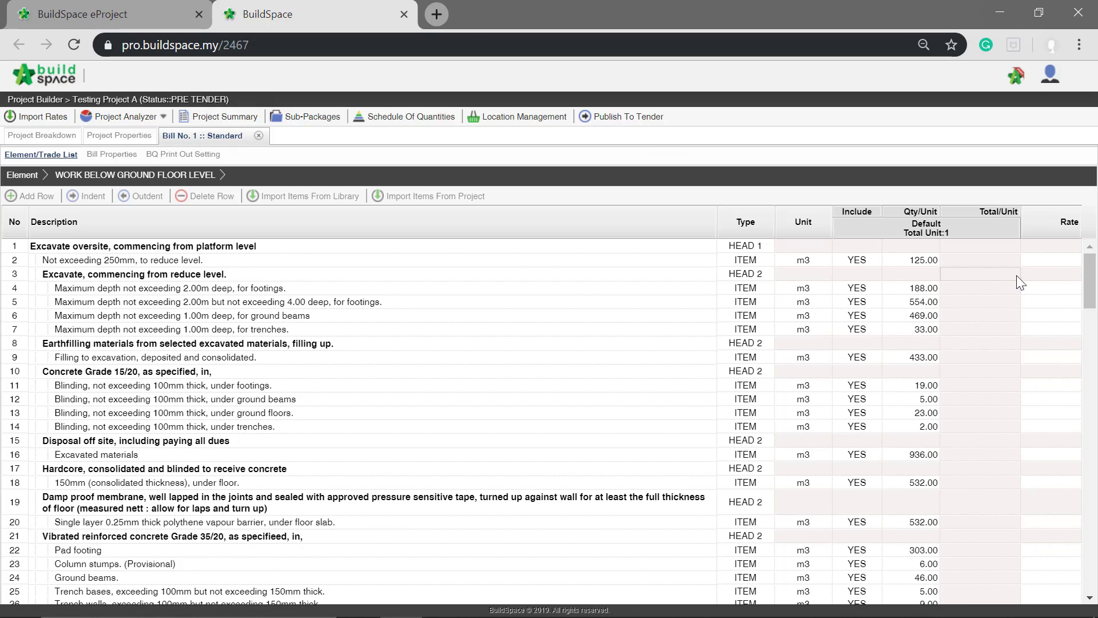
- Set the rate of "Not exceeding 250mm, to reduce level." to 100 and of "Maximum depth not exceeding 2.00m deep, for footings." to 50
click(1054, 260)
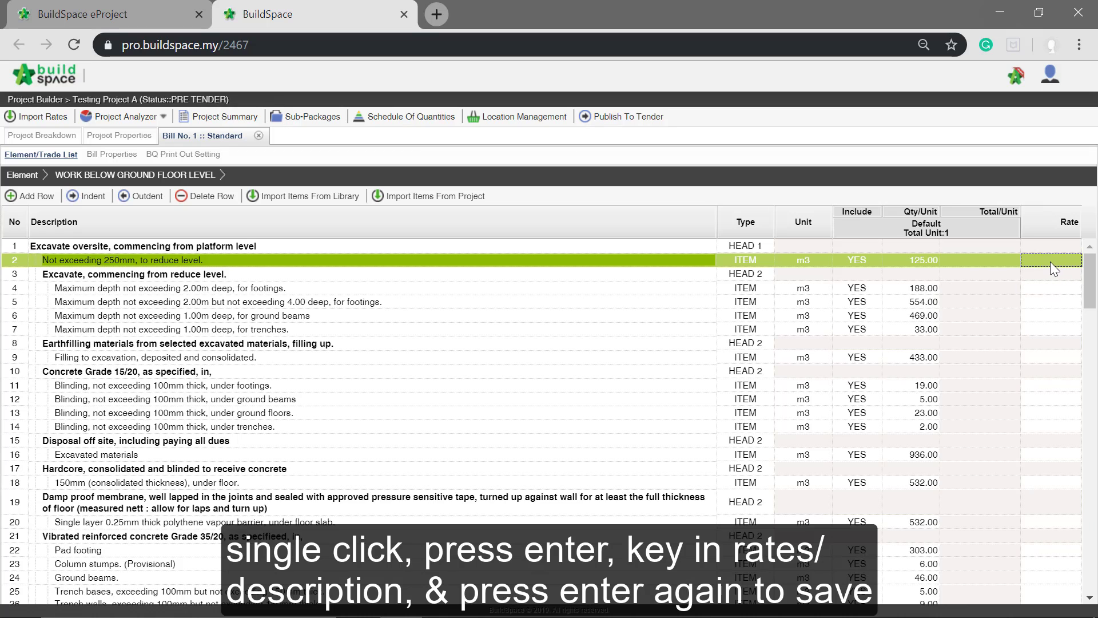
key(Return)
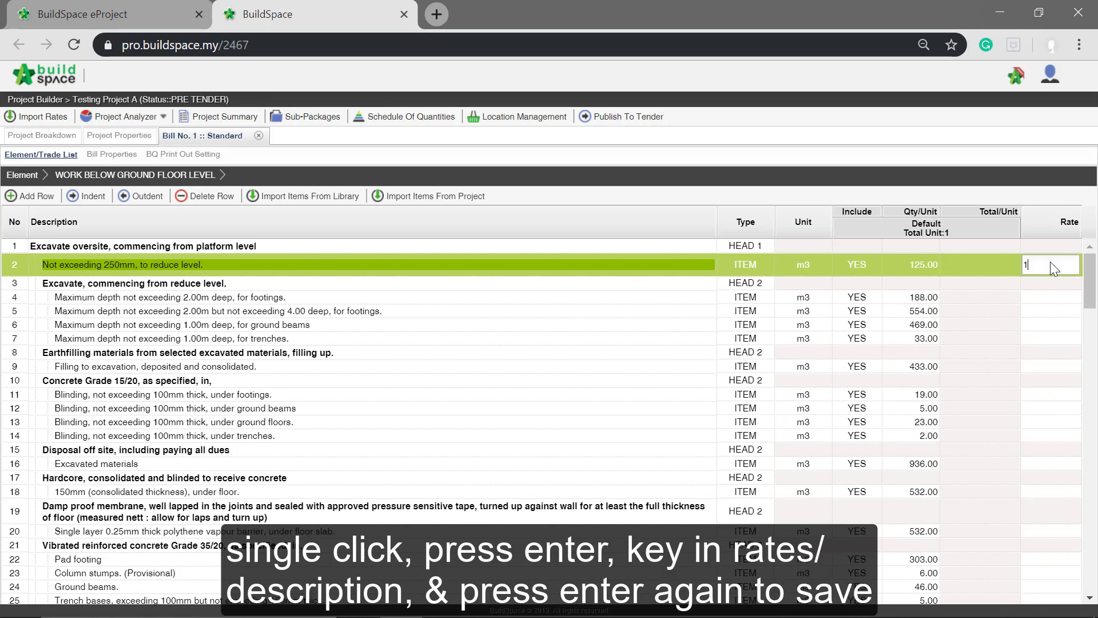
key(Return)
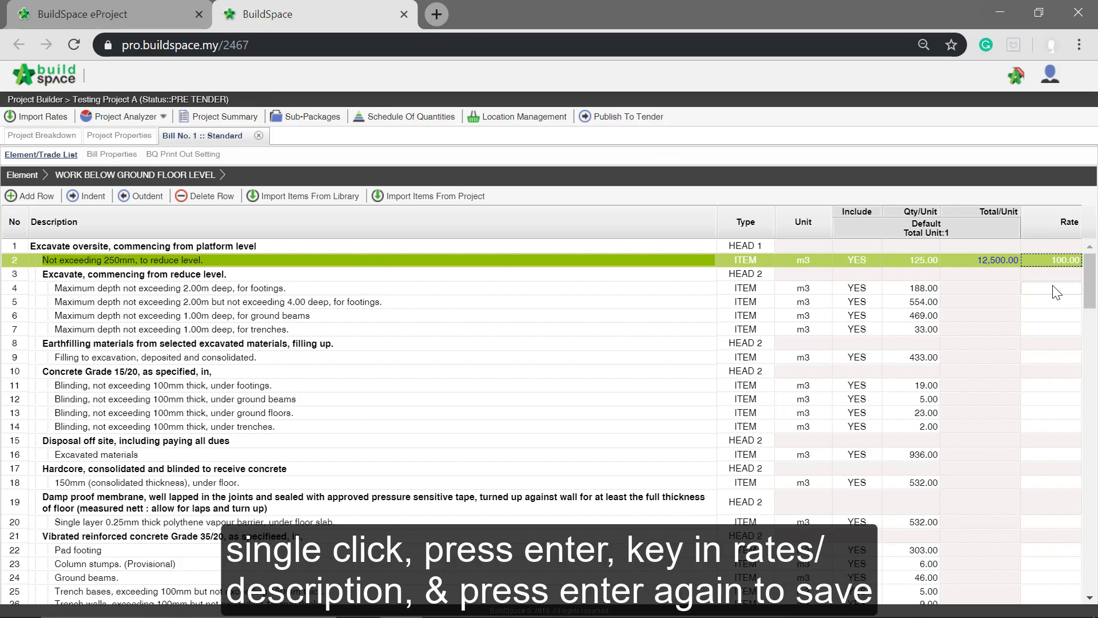
click(1053, 288)
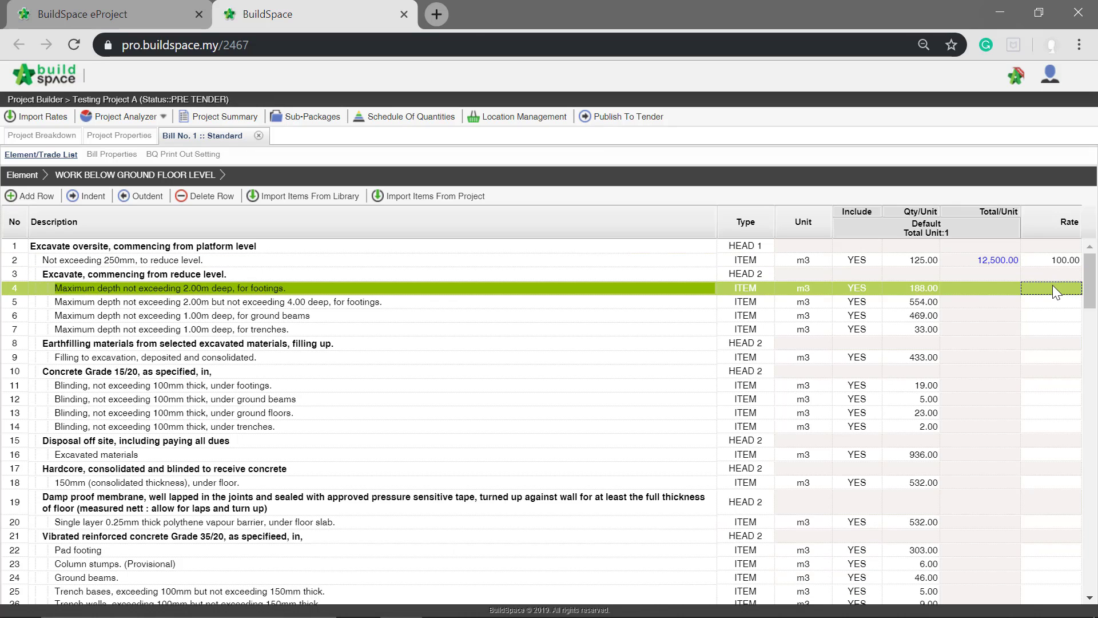
click(1052, 288)
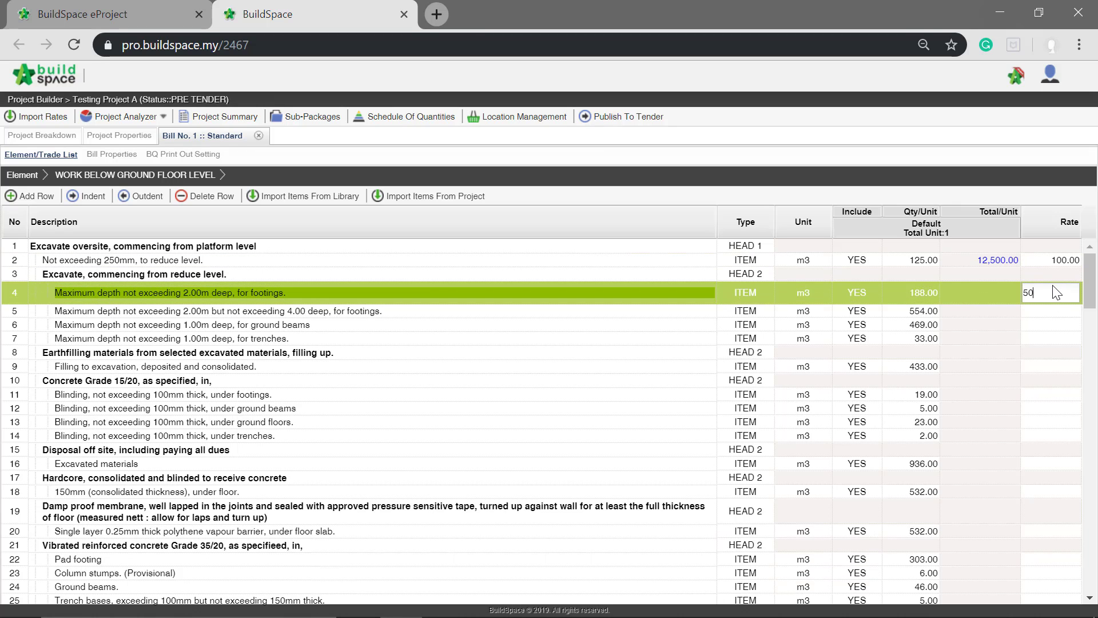
key(Return)
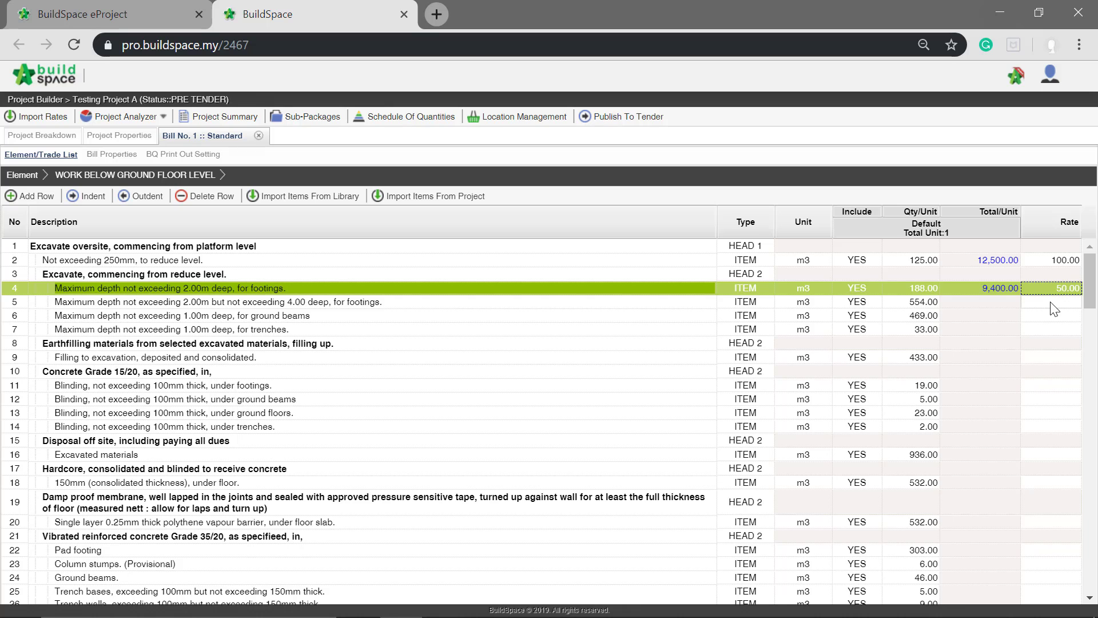
- Open the rate build-up for item 5, excavation between 2.00m and 4.00m deep, and add the Material, Labour and Plant resource categories
click(1052, 303)
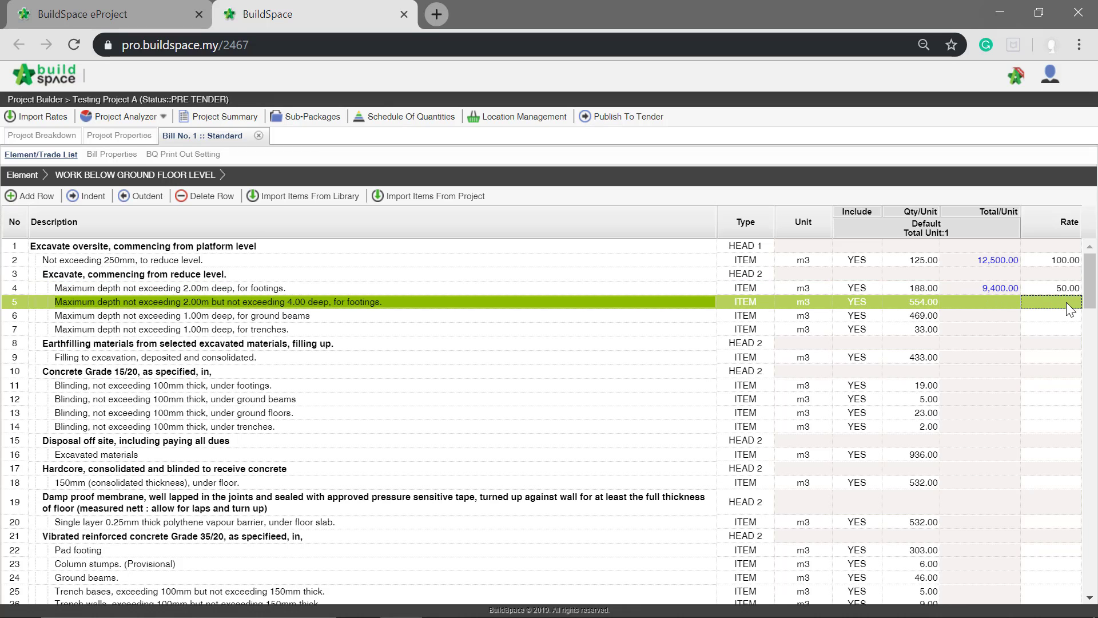
double_click(1066, 304)
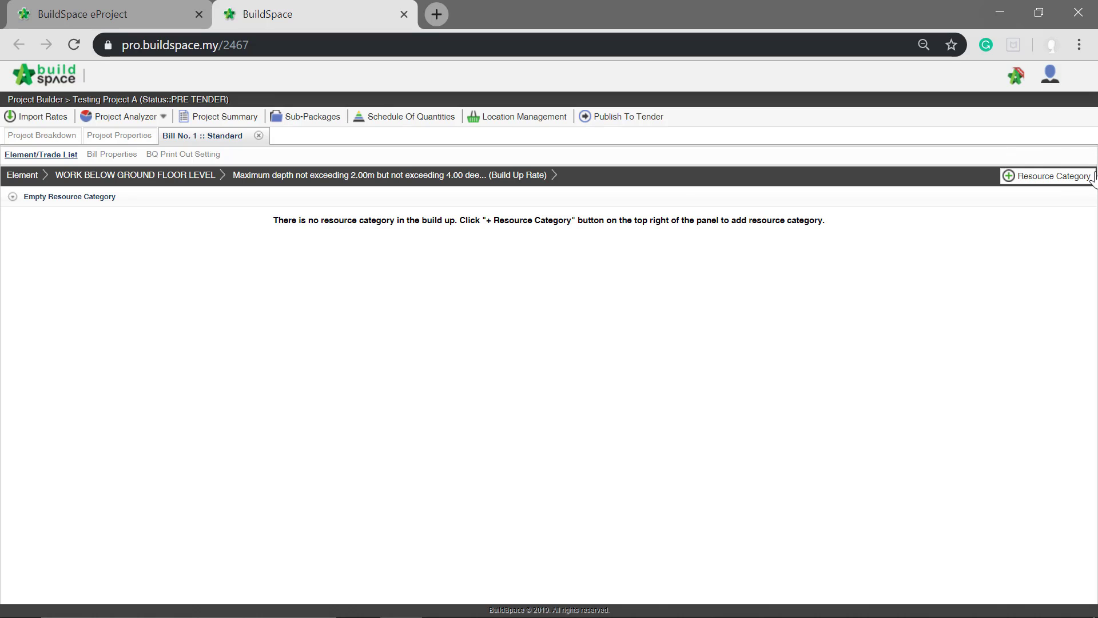
click(1026, 181)
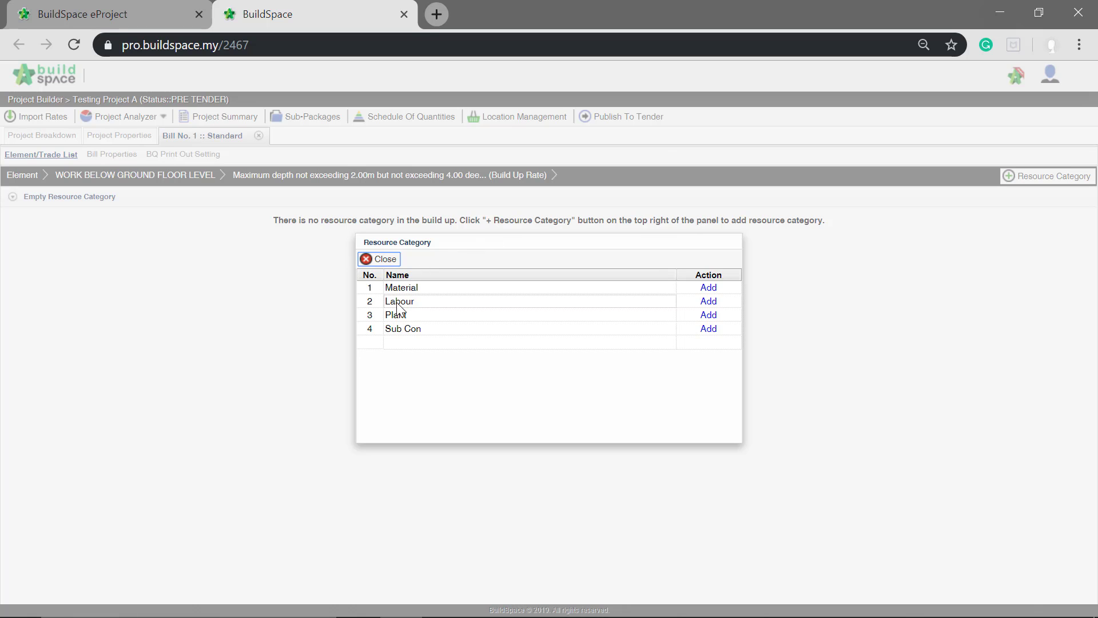
click(392, 342)
click(708, 288)
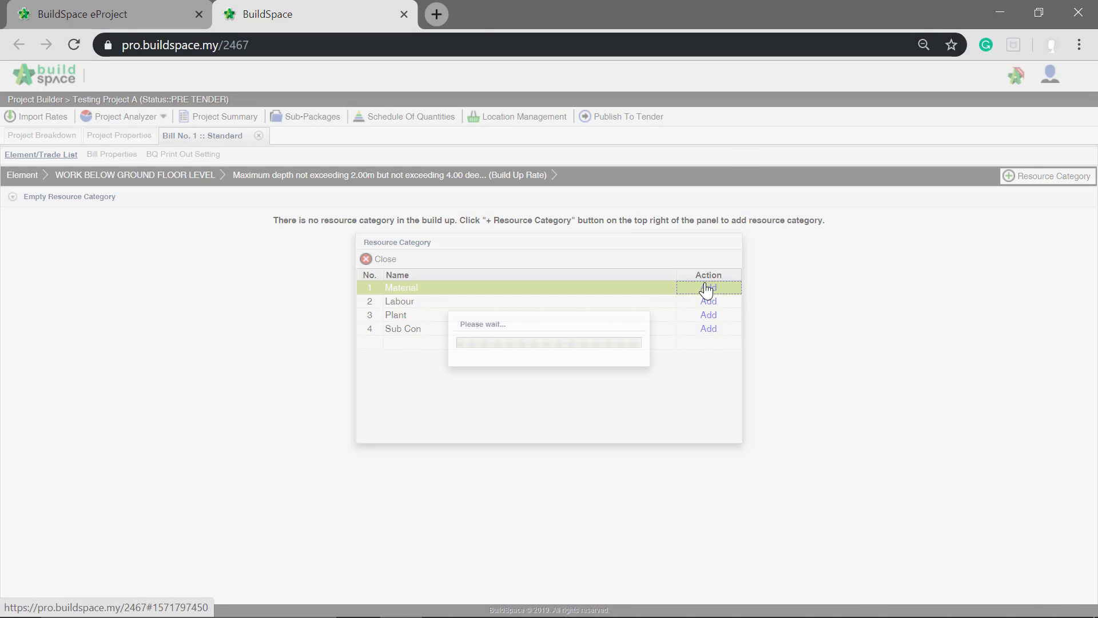
click(707, 301)
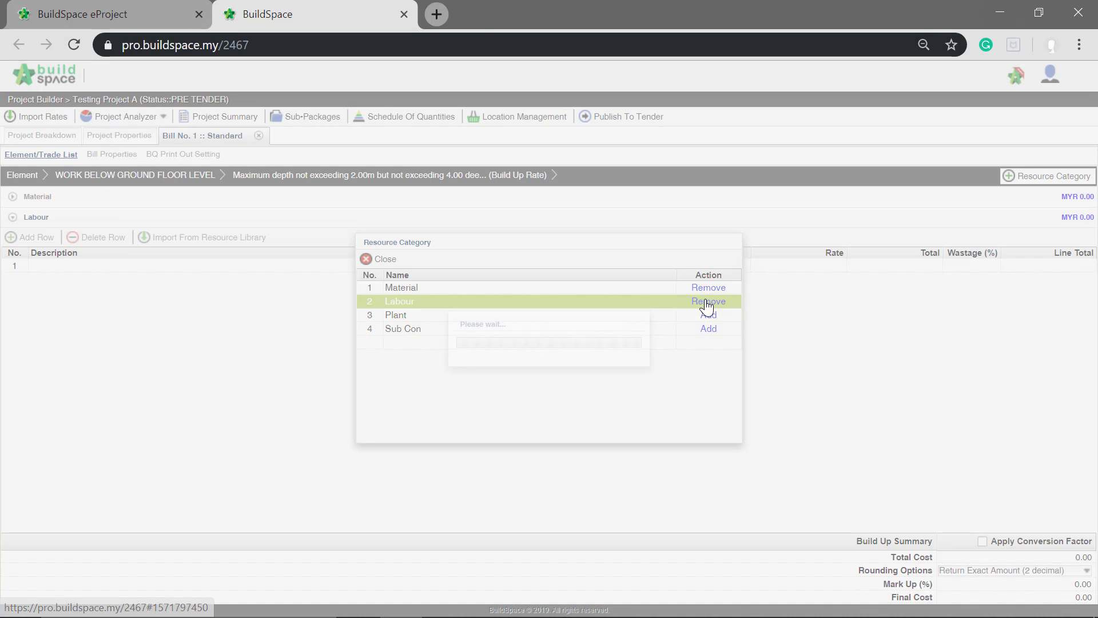
click(708, 315)
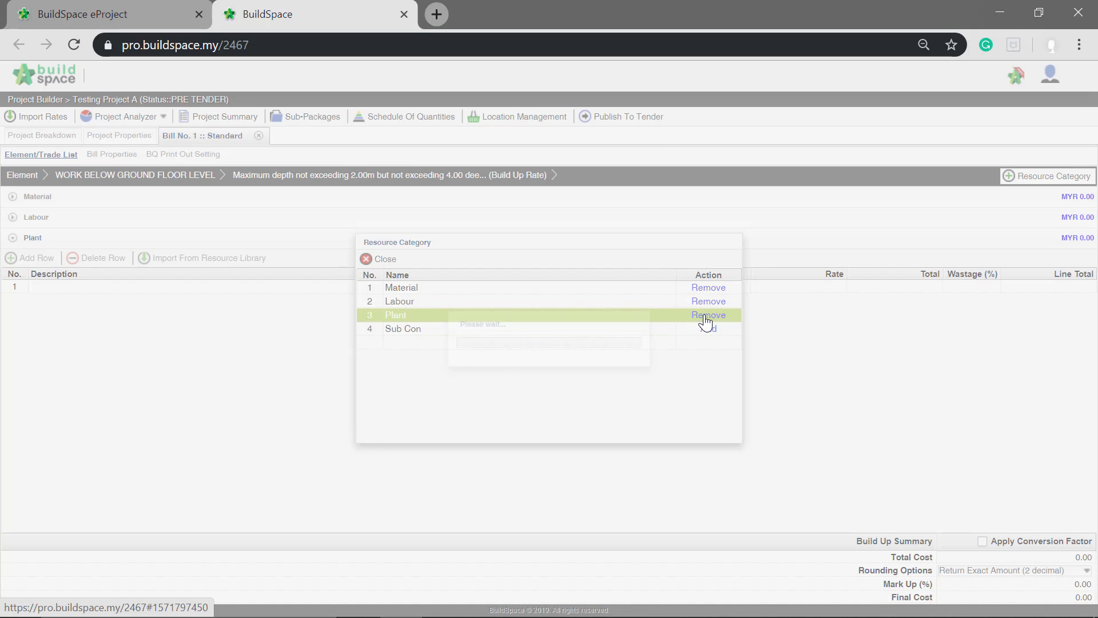
click(380, 259)
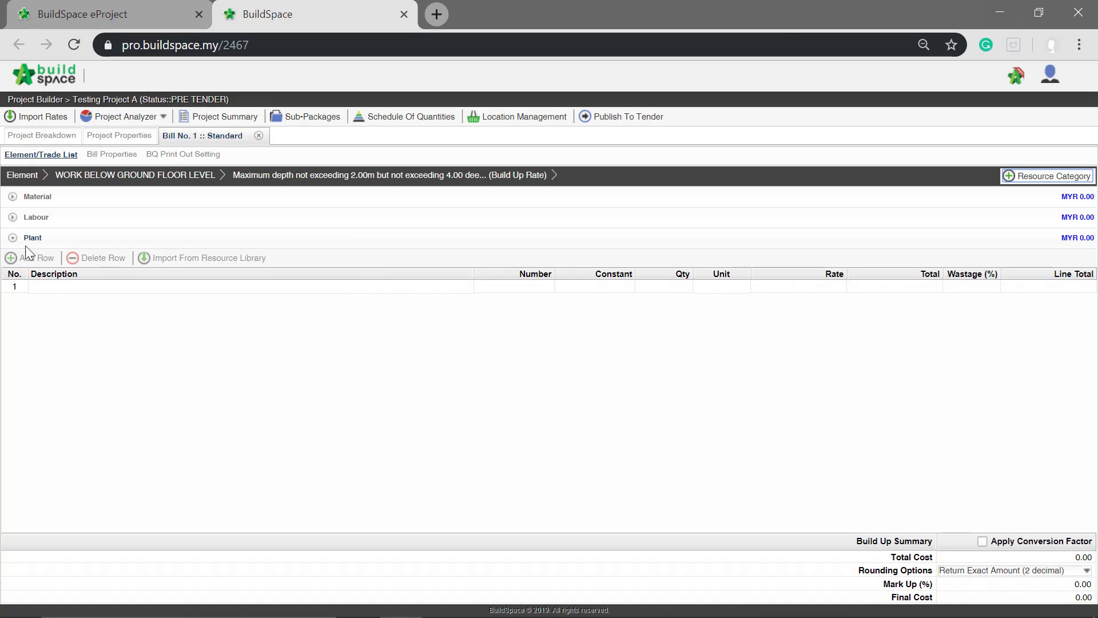
- Add a row described as "Sand & Gravel" to the Material category of the rate build-up
click(37, 218)
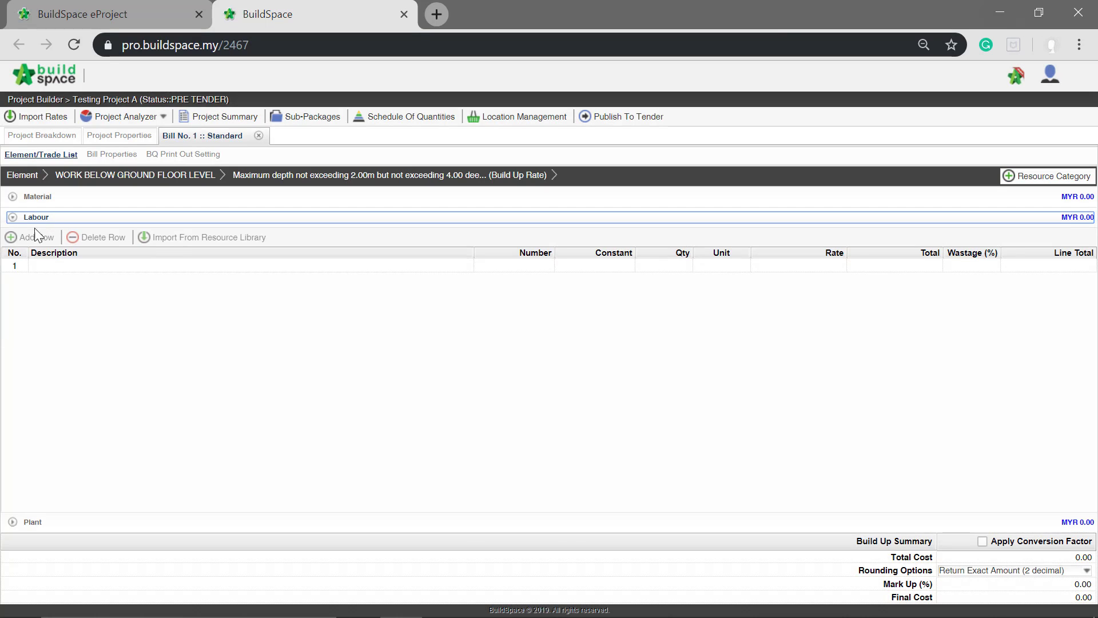
click(45, 201)
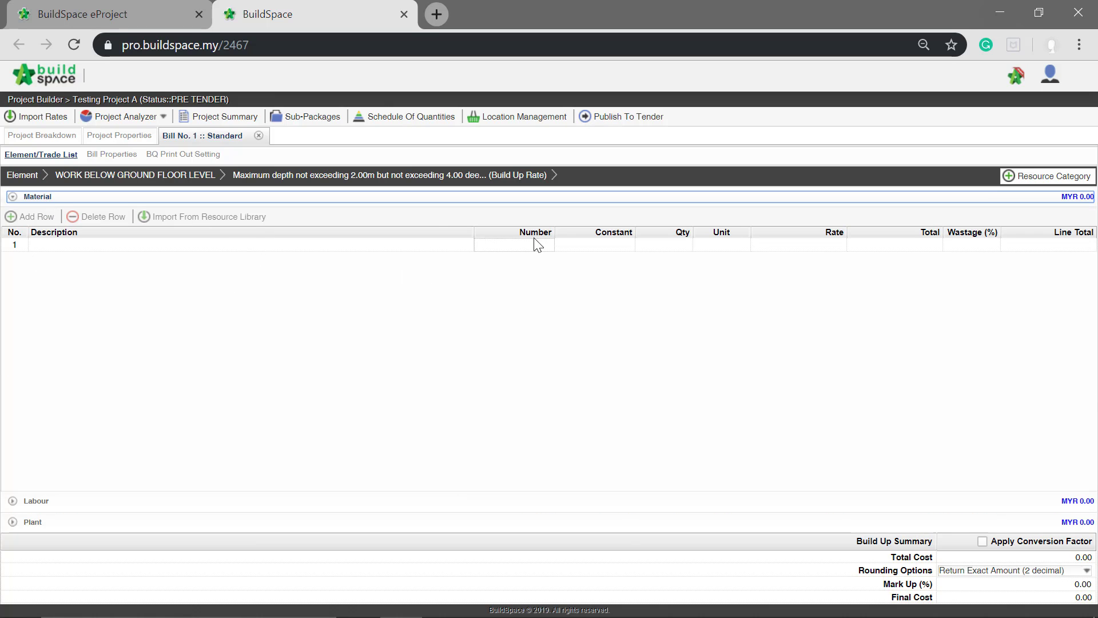
click(131, 246)
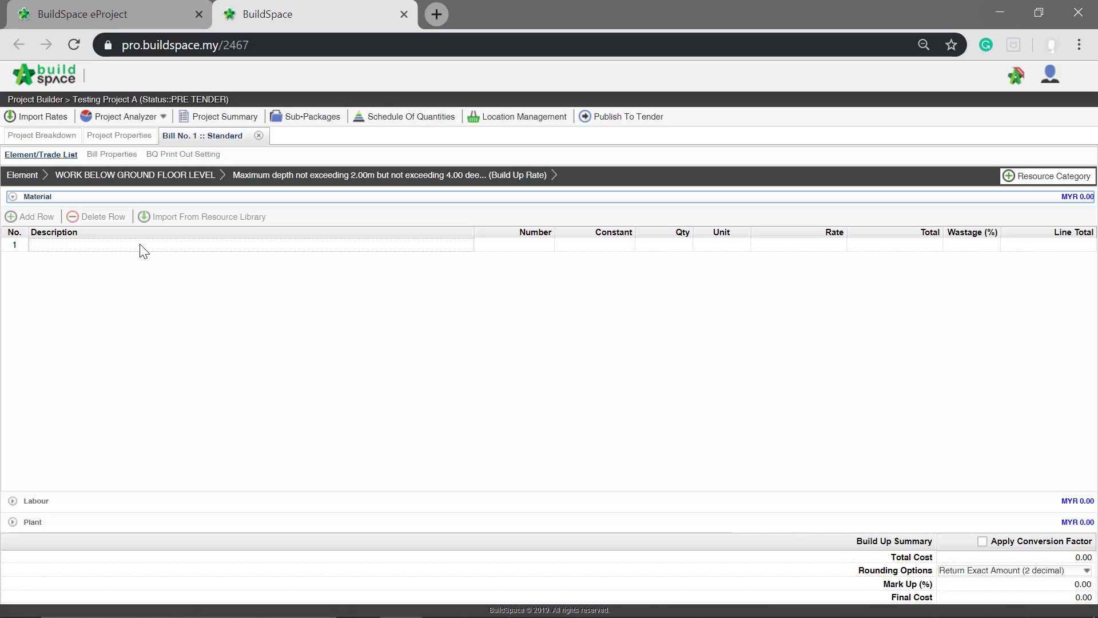
click(140, 245)
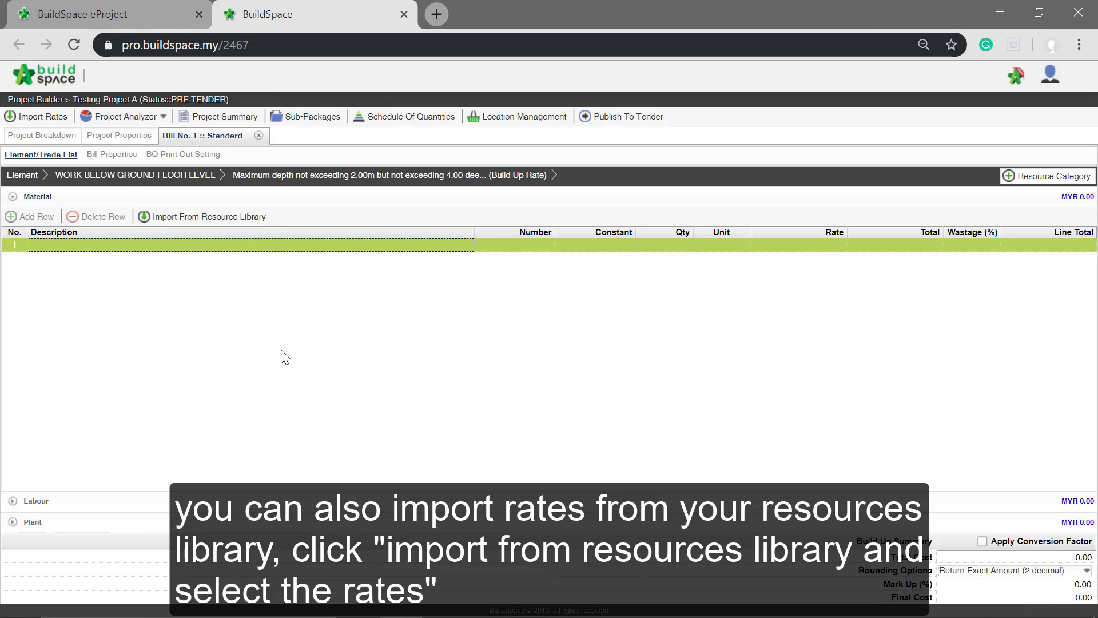
key(Return)
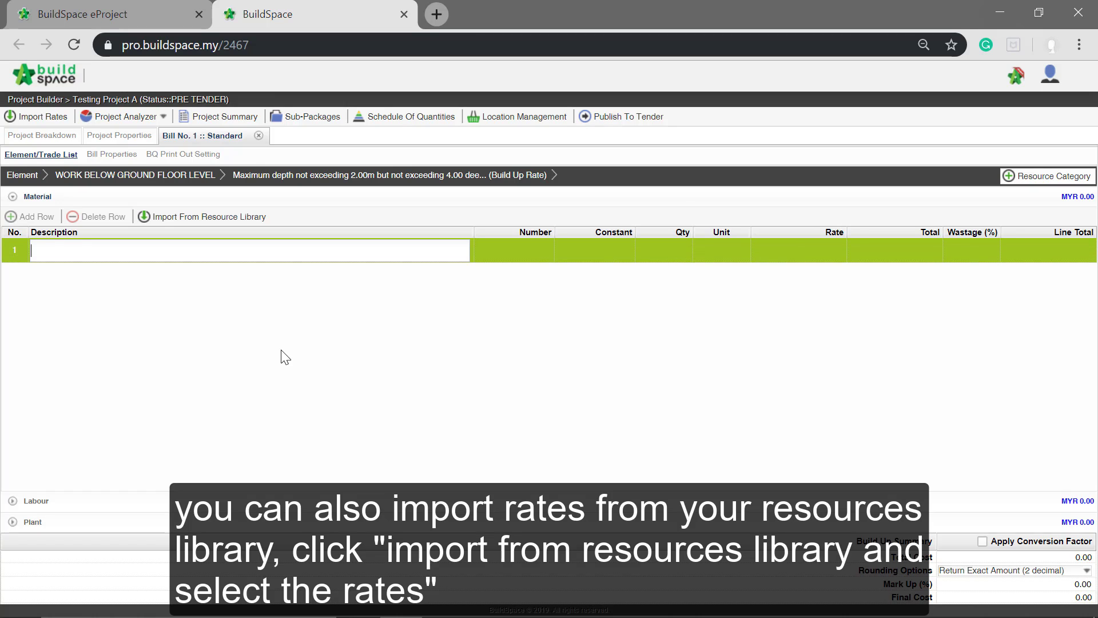
text(Sand & G)
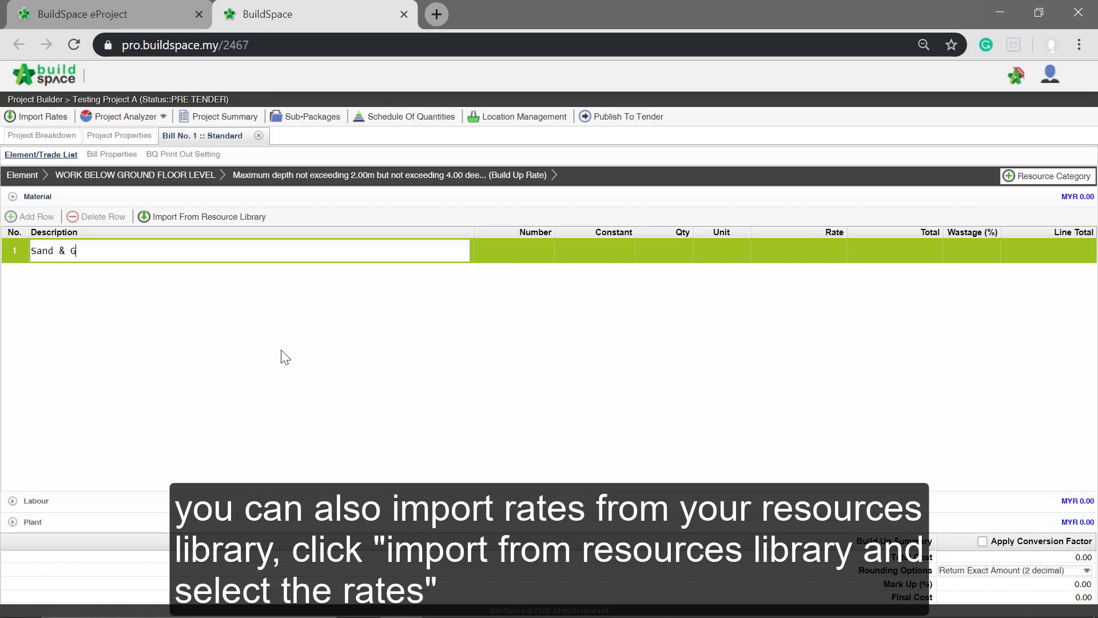
text(ravel)
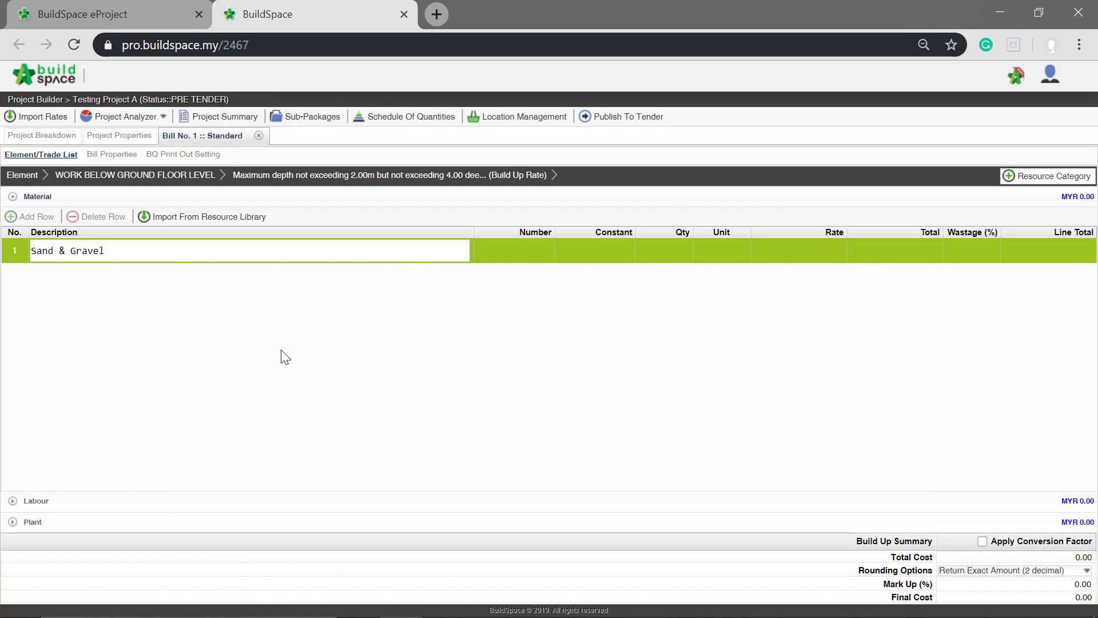
key(Return)
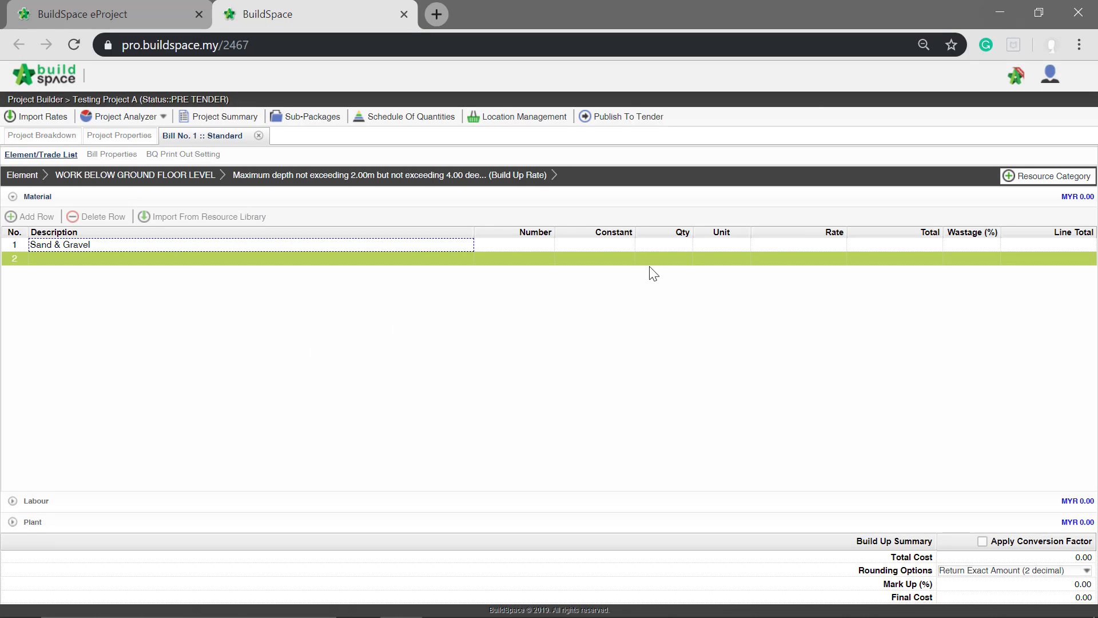
- Set the unit of the Sand & Gravel row to m2
click(716, 246)
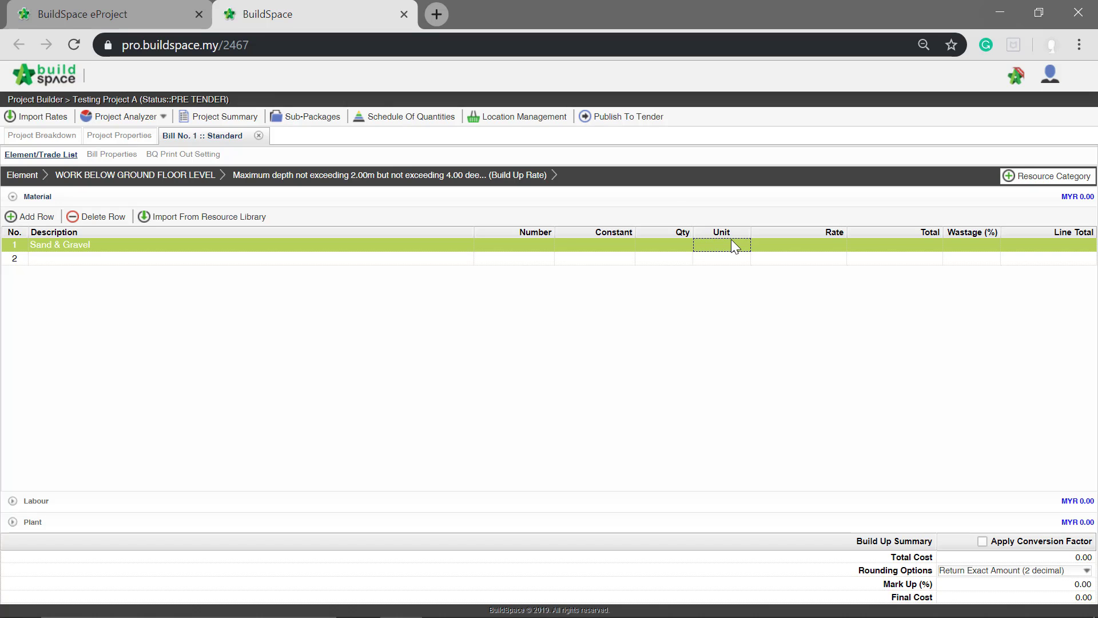
click(731, 245)
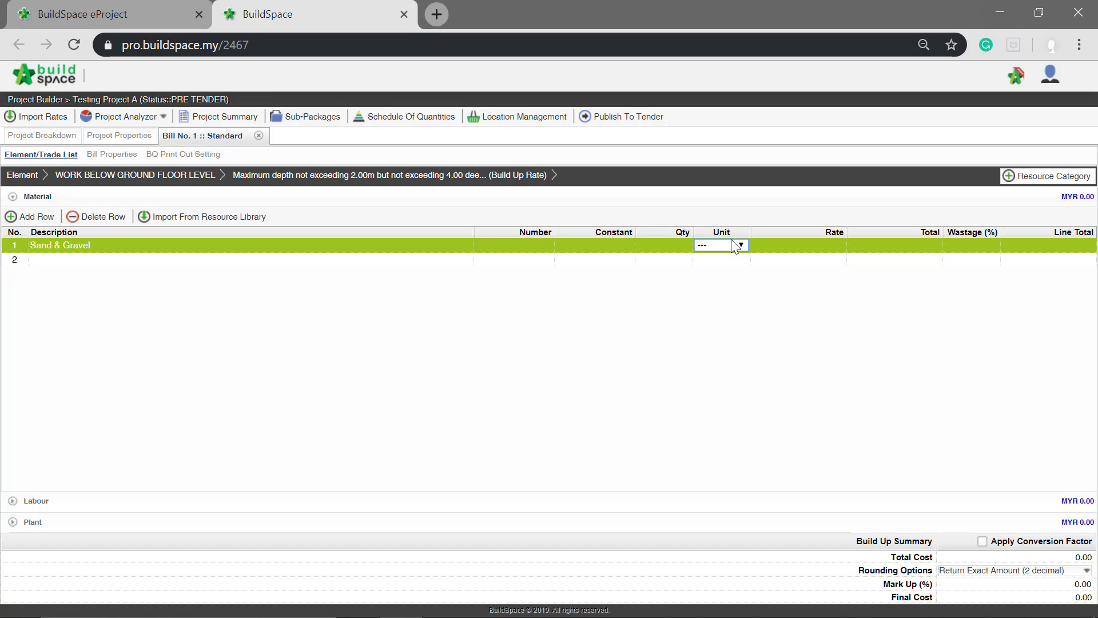
click(742, 245)
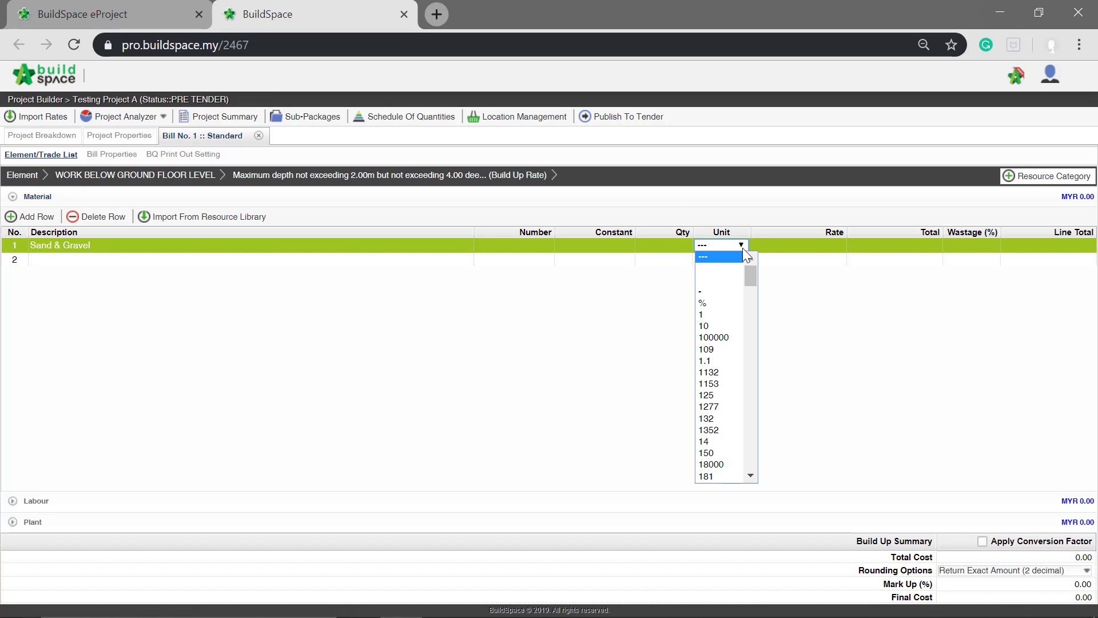
drag(750, 272, 733, 402)
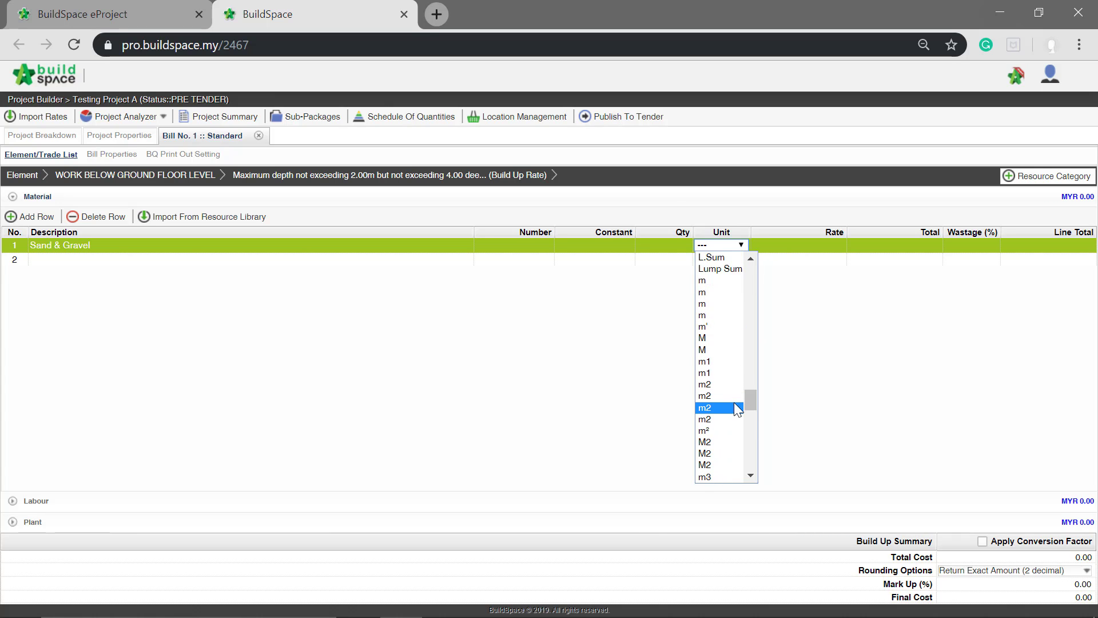
click(732, 407)
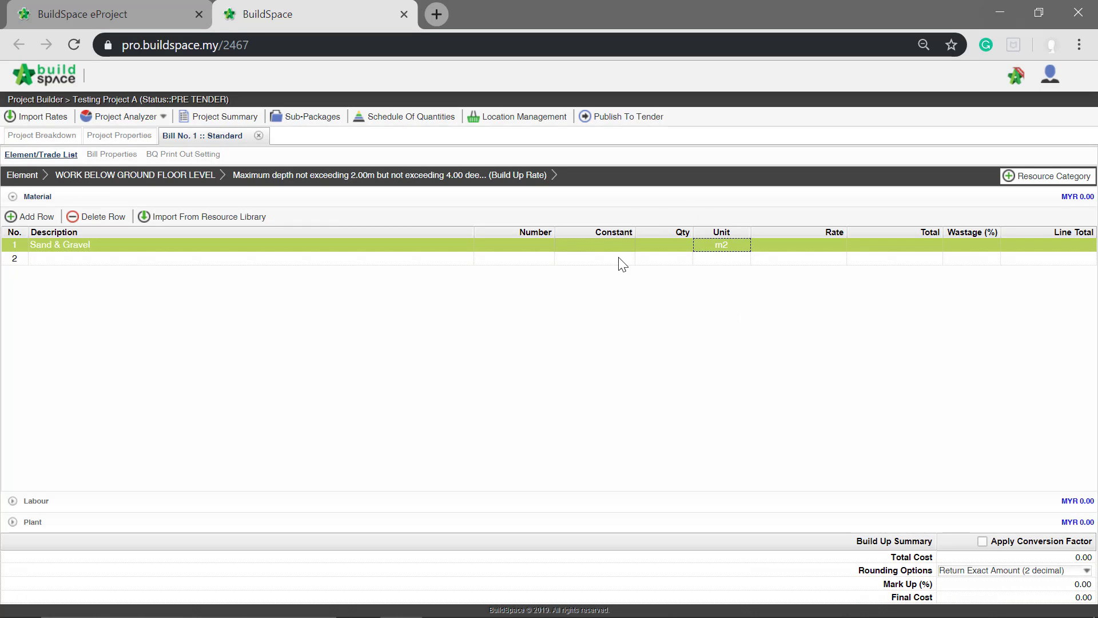
- Give the Sand & Gravel row a quantity of 3 and a rate of 14
click(675, 247)
key(Return)
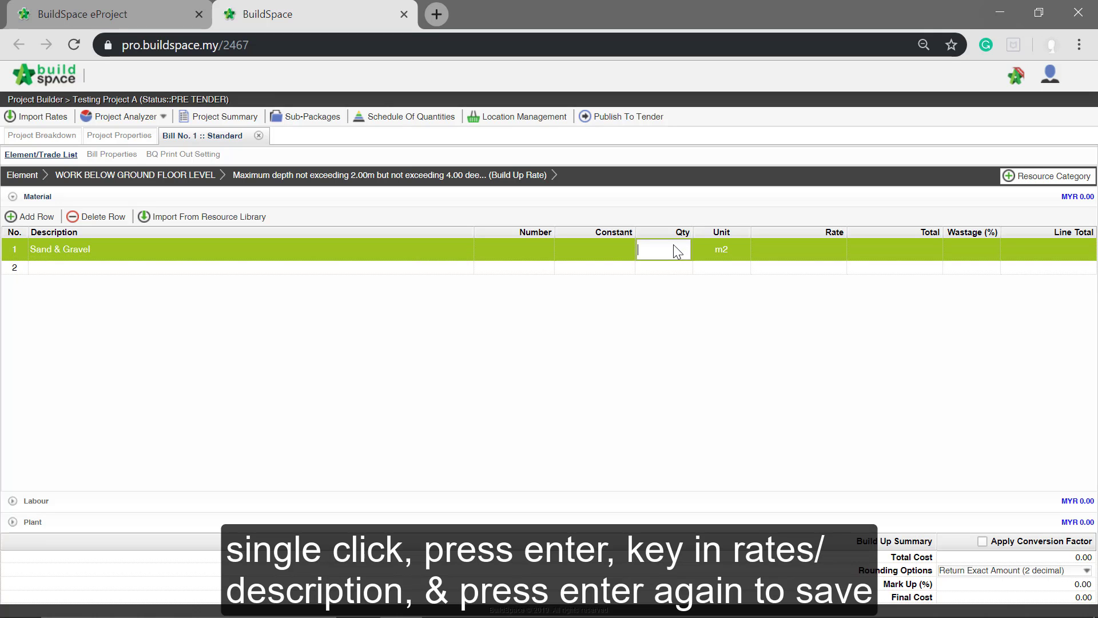
text(3)
key(Return)
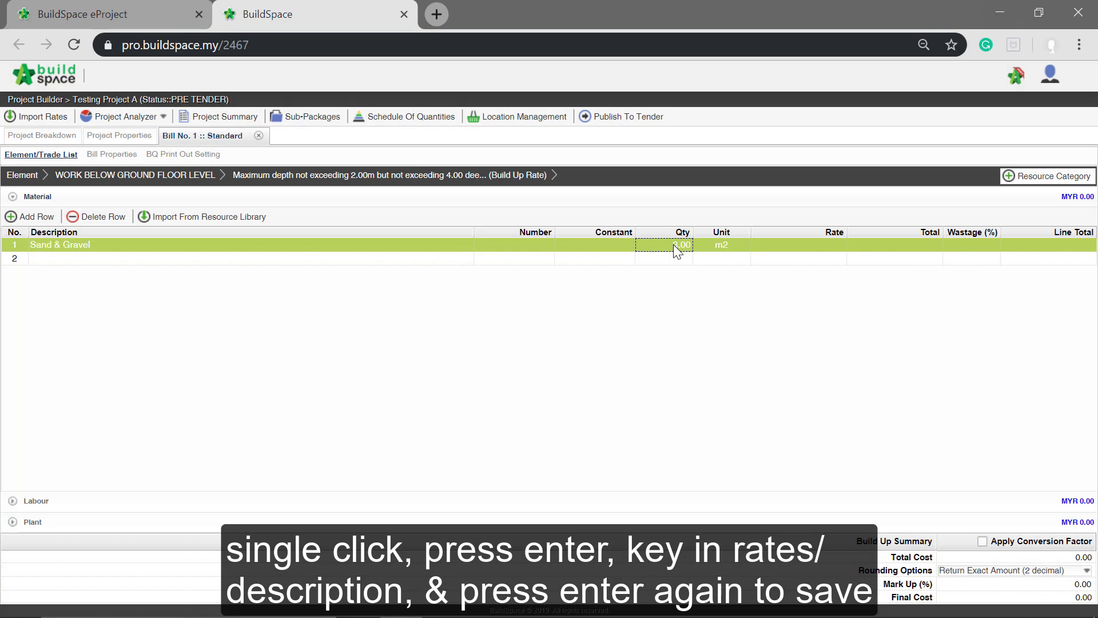
click(832, 247)
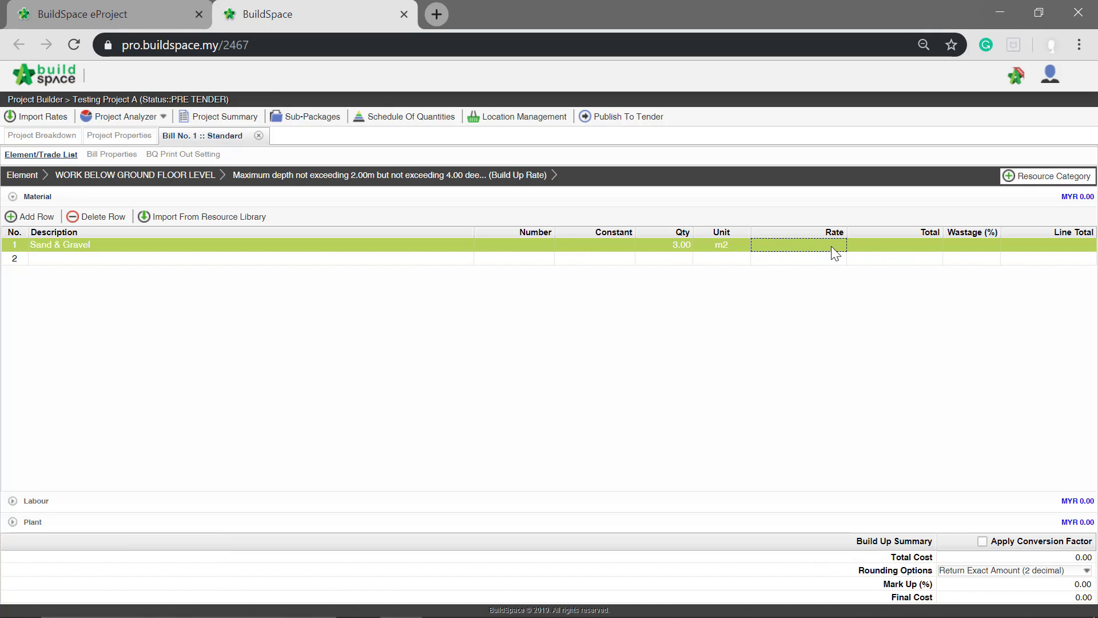
key(Return)
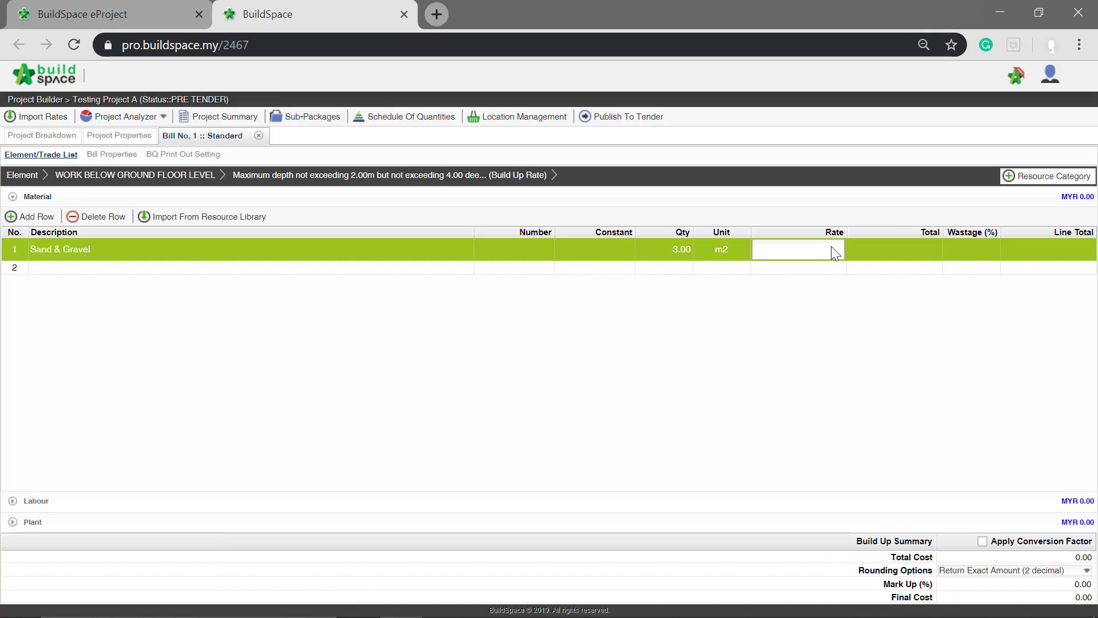
text(14)
key(Return)
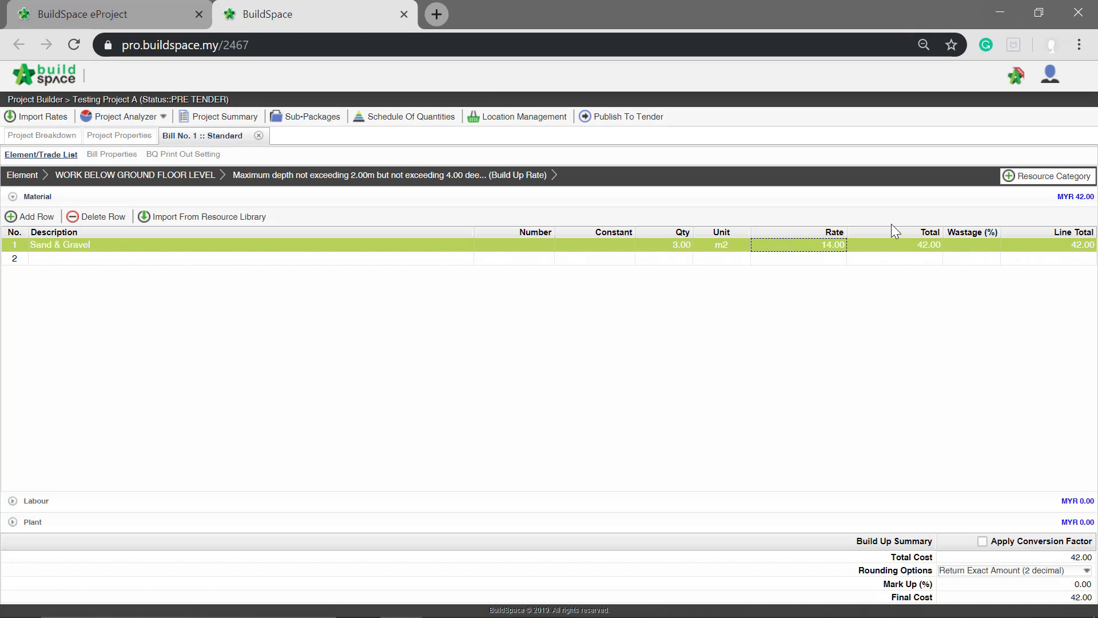
- Set the wastage of the Sand & Gravel row to 5%
click(971, 243)
click(971, 243)
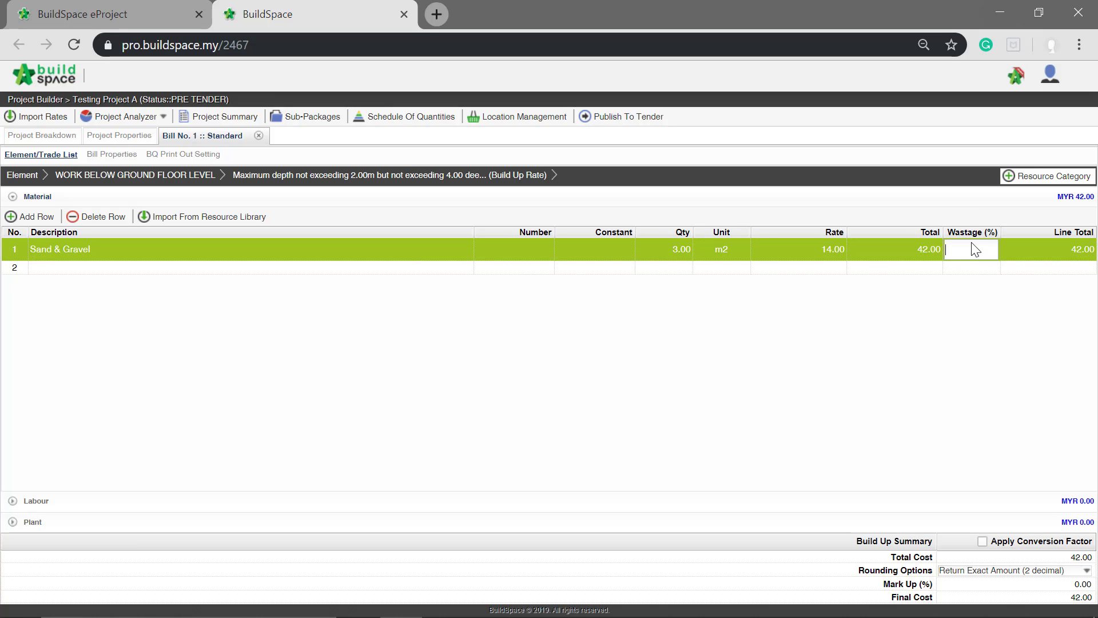
text(5)
key(Return)
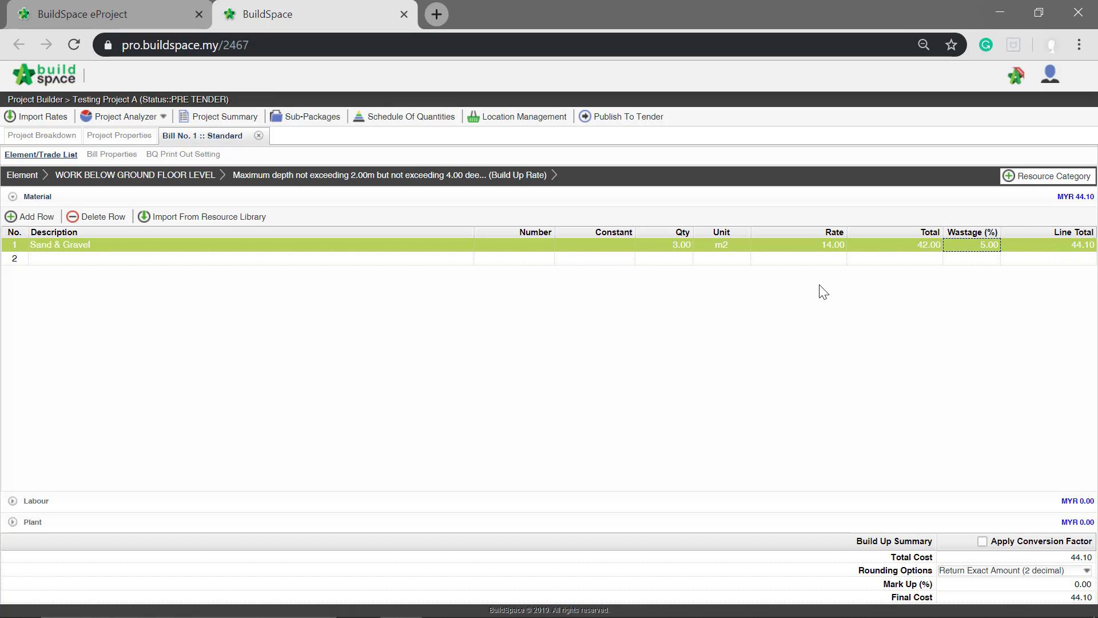
- Add a row described as "General Worker" to the Labour category of the rate build-up
click(79, 507)
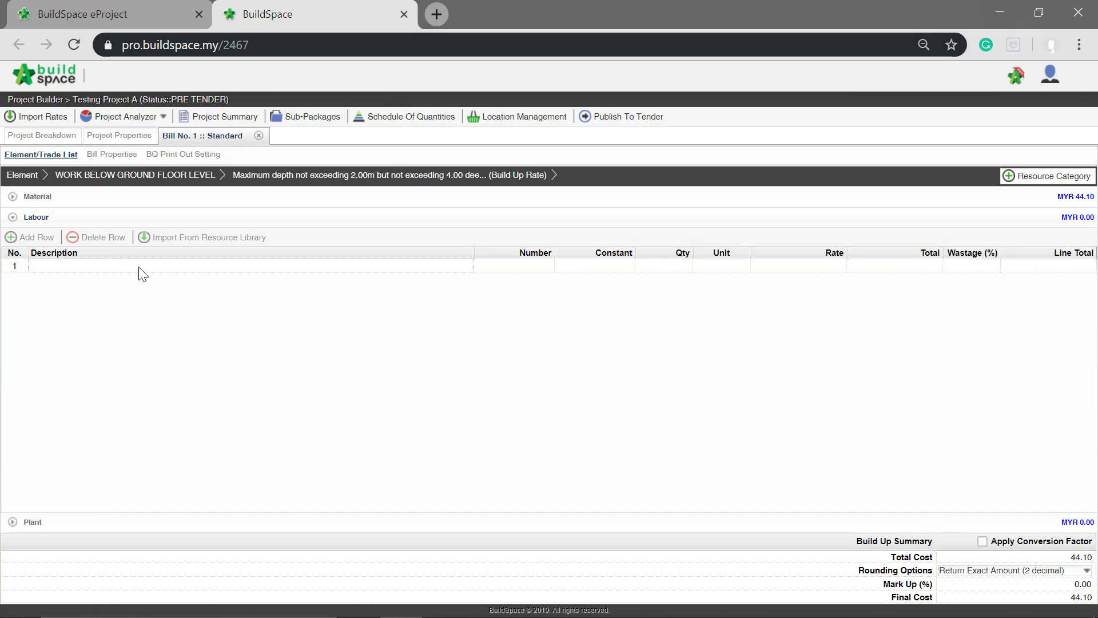
click(141, 269)
key(Return)
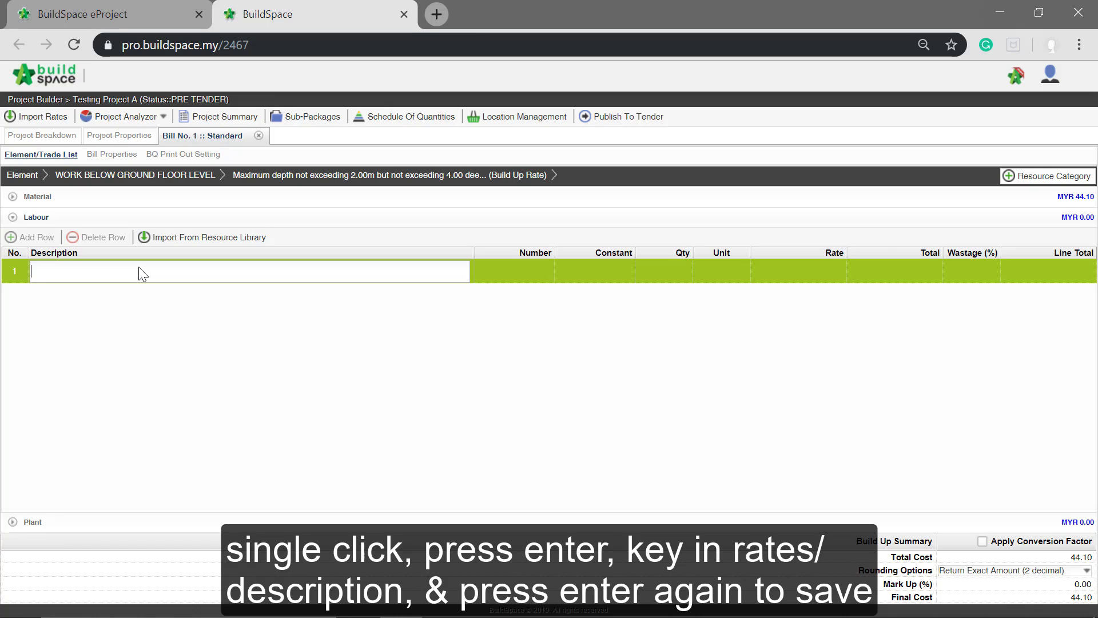
text(Gena)
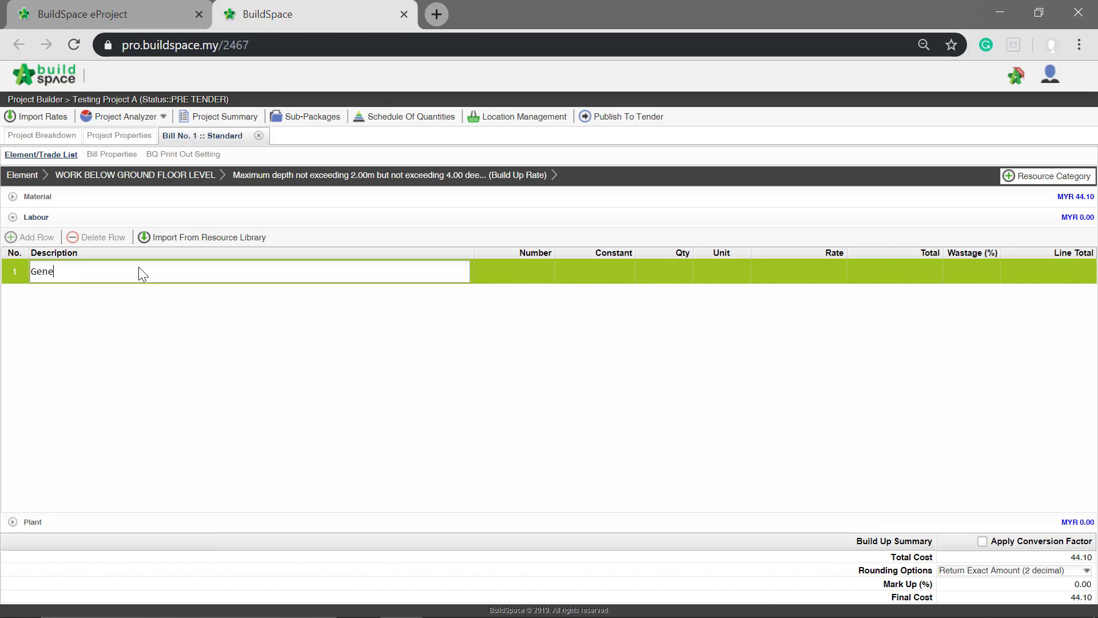
text(ral Worker)
key(Return)
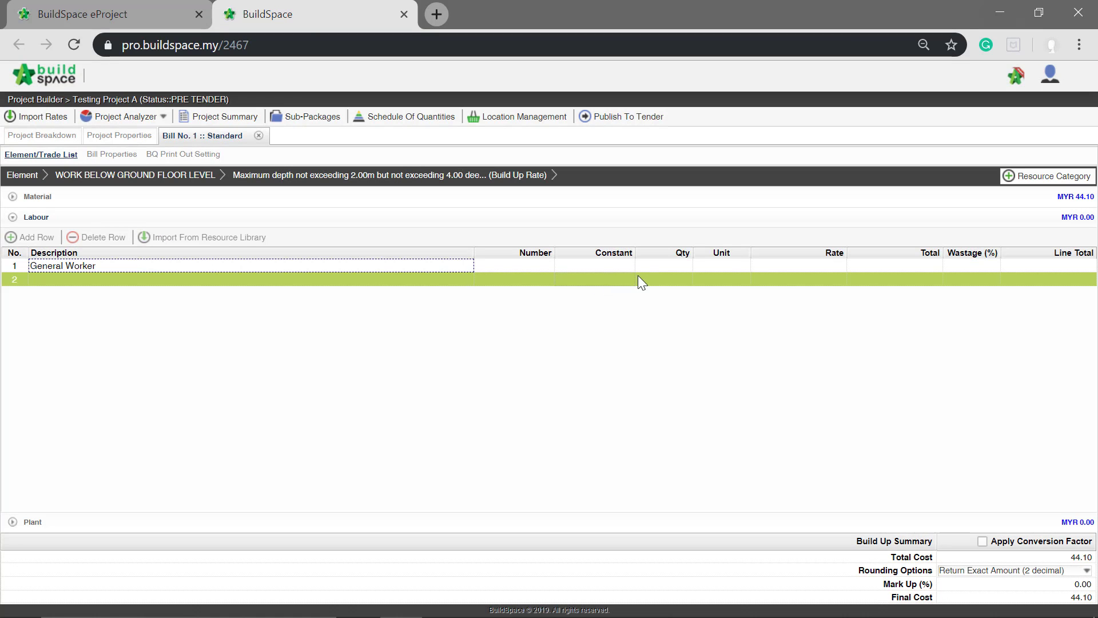
- Set the General Worker row's unit to no and its quantity to 2
click(728, 264)
click(724, 260)
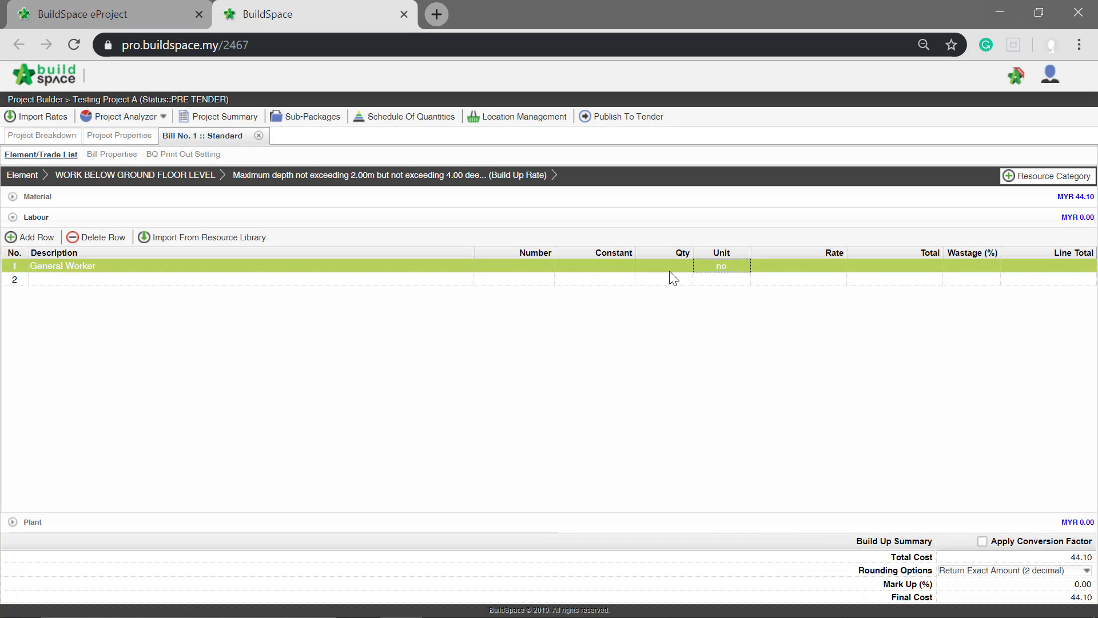
click(669, 266)
text(2)
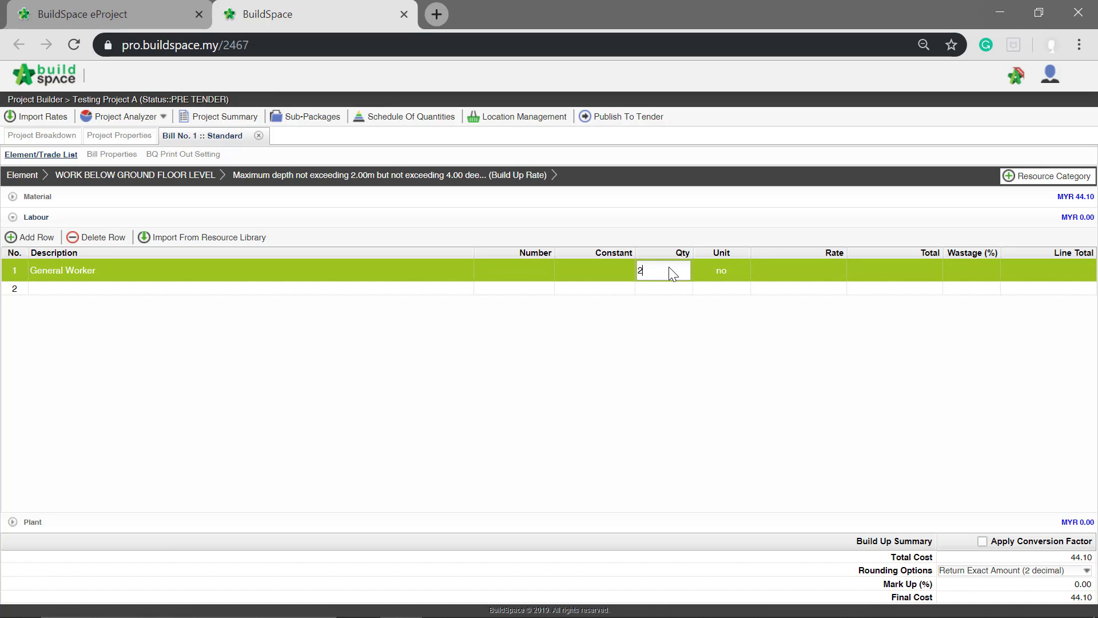
key(Return)
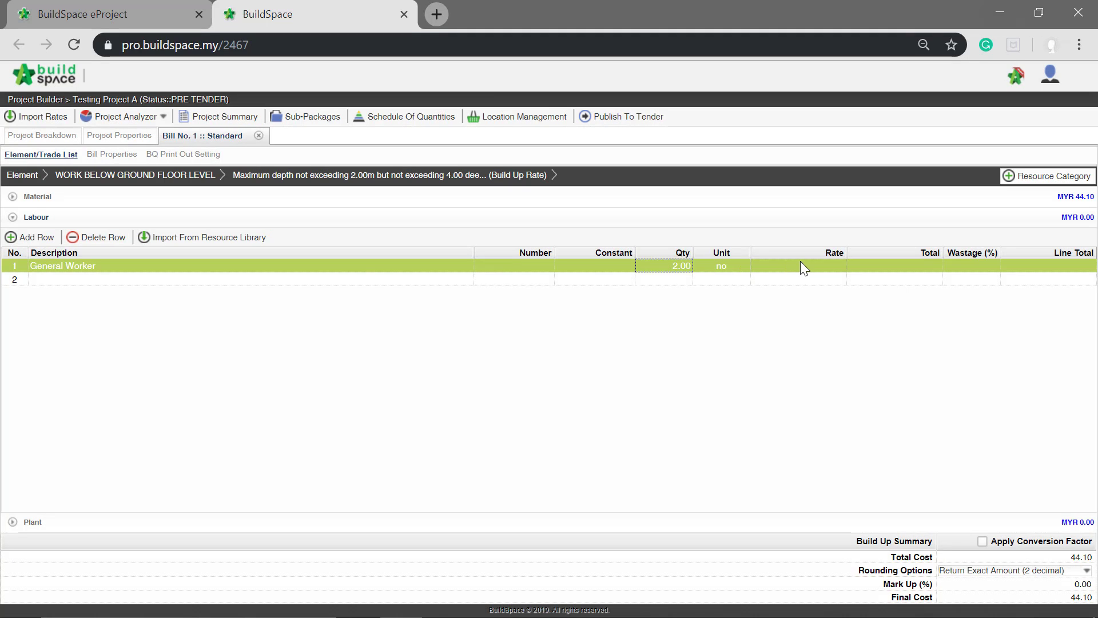
- Set the rate of the General Worker row to 55
click(801, 267)
click(801, 267)
text(5)
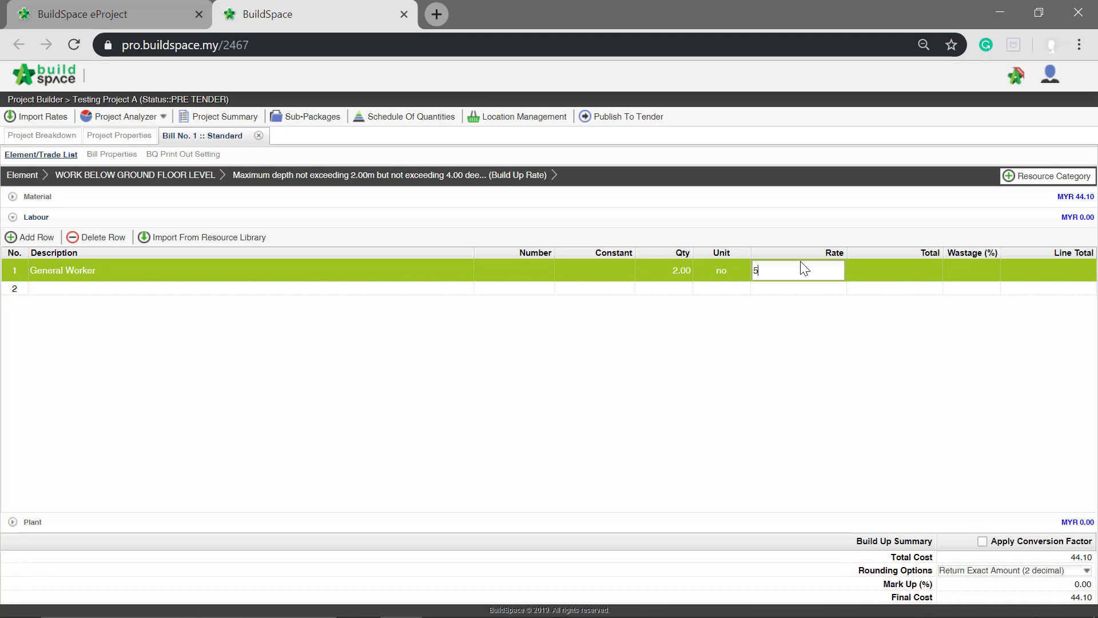
text(5)
key(Return)
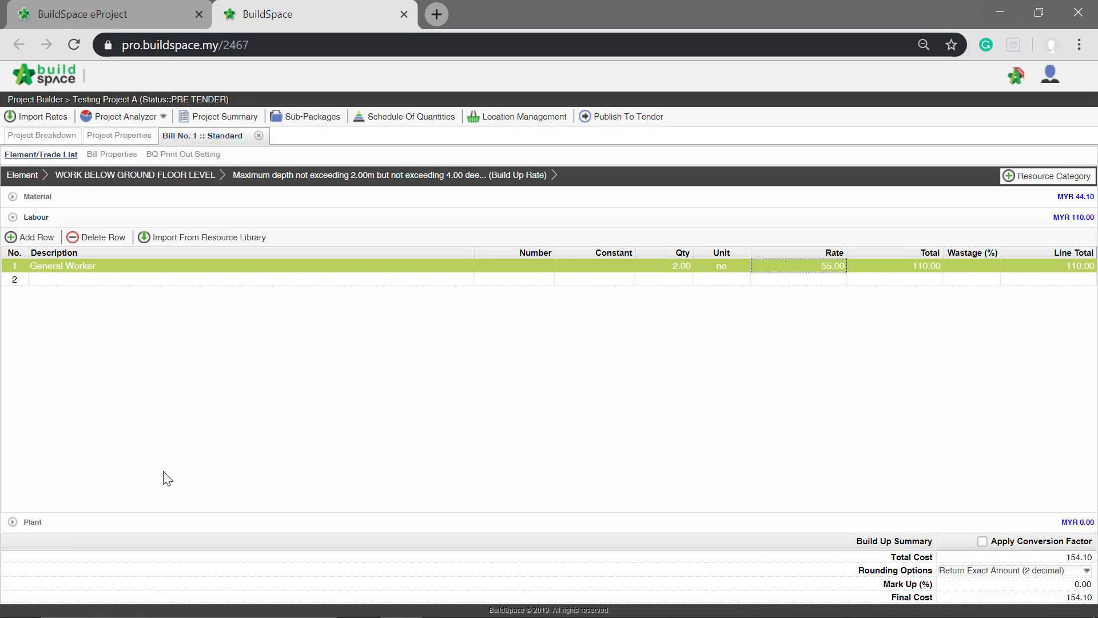
- Add a row described as "Cement Mixer" to the Plant category of the rate build-up
click(34, 522)
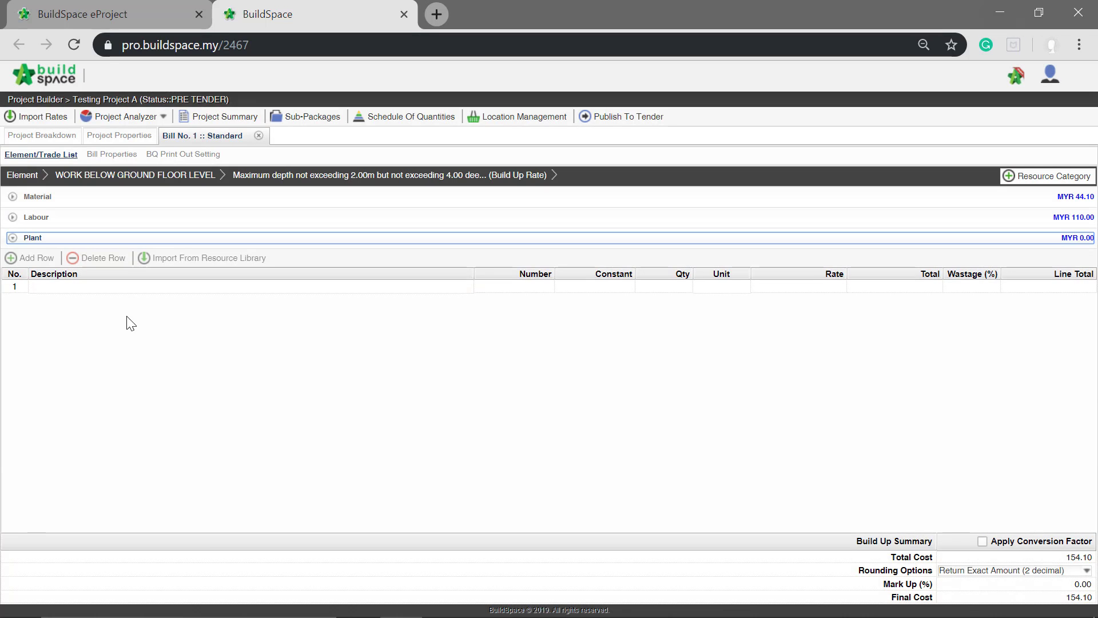
click(180, 286)
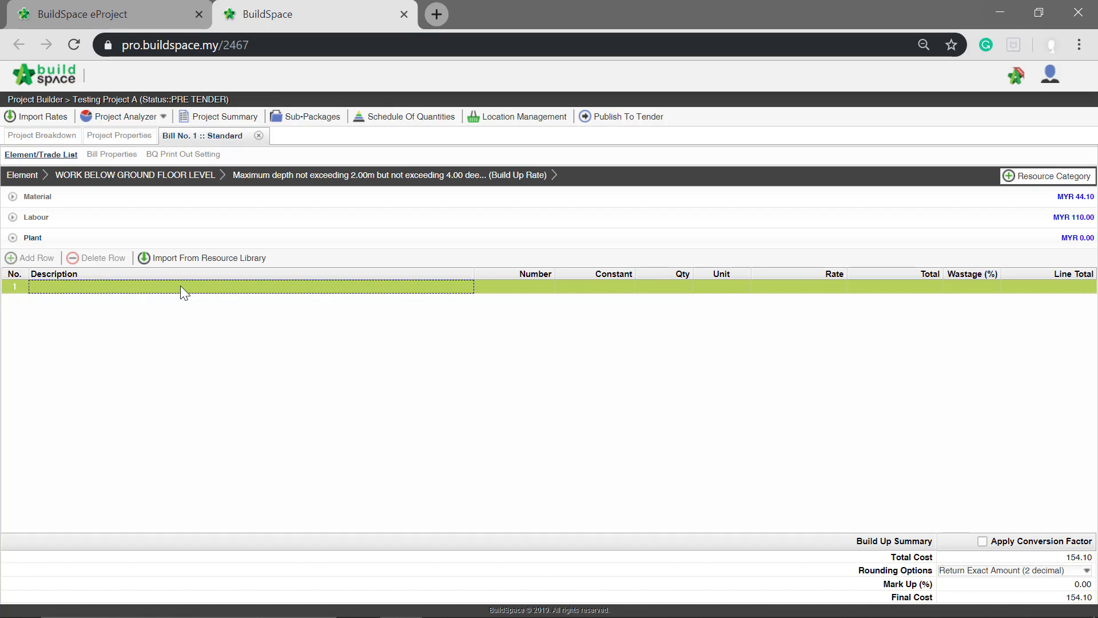
click(180, 286)
text(Cemeen)
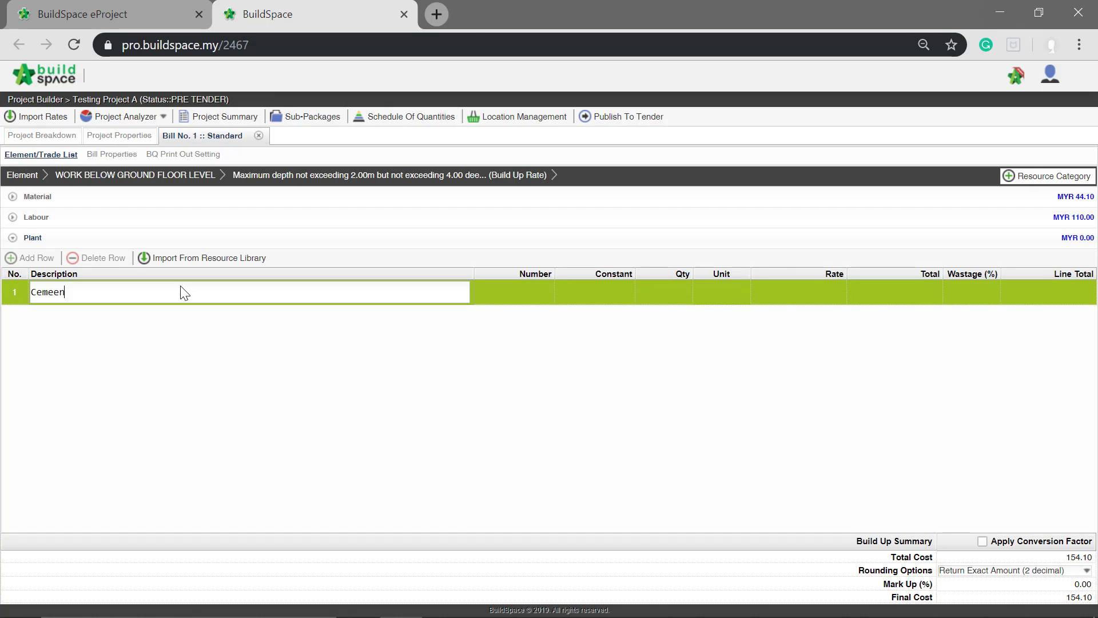
key(BackSpace)
key(BackSpace)
text(nt Mixer)
key(Return)
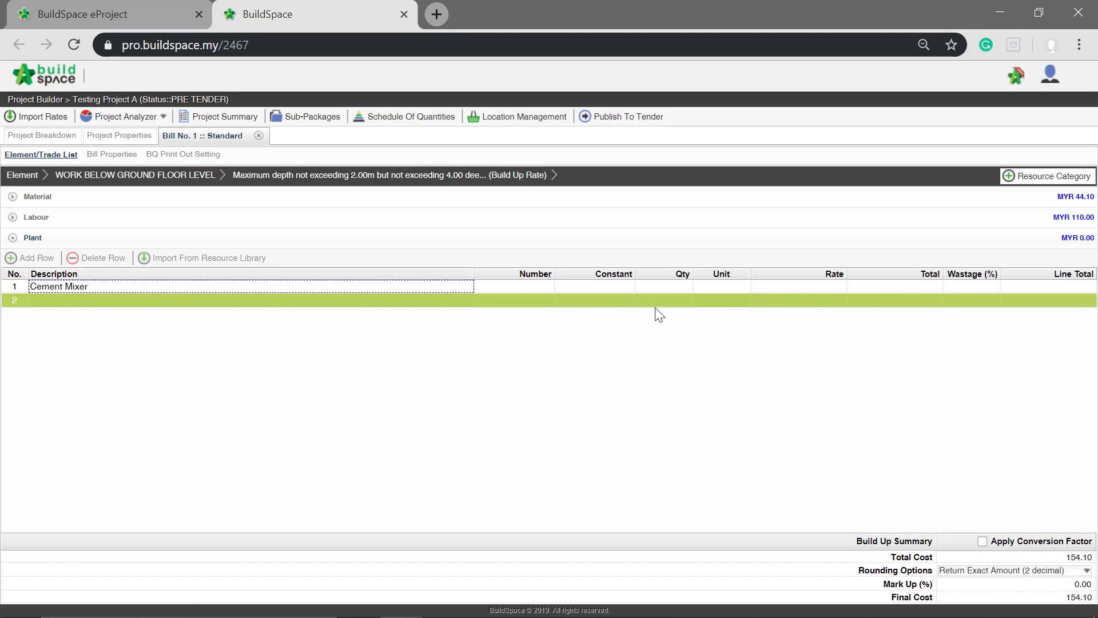
- Set the unit of the Cement Mixer row to no
click(732, 286)
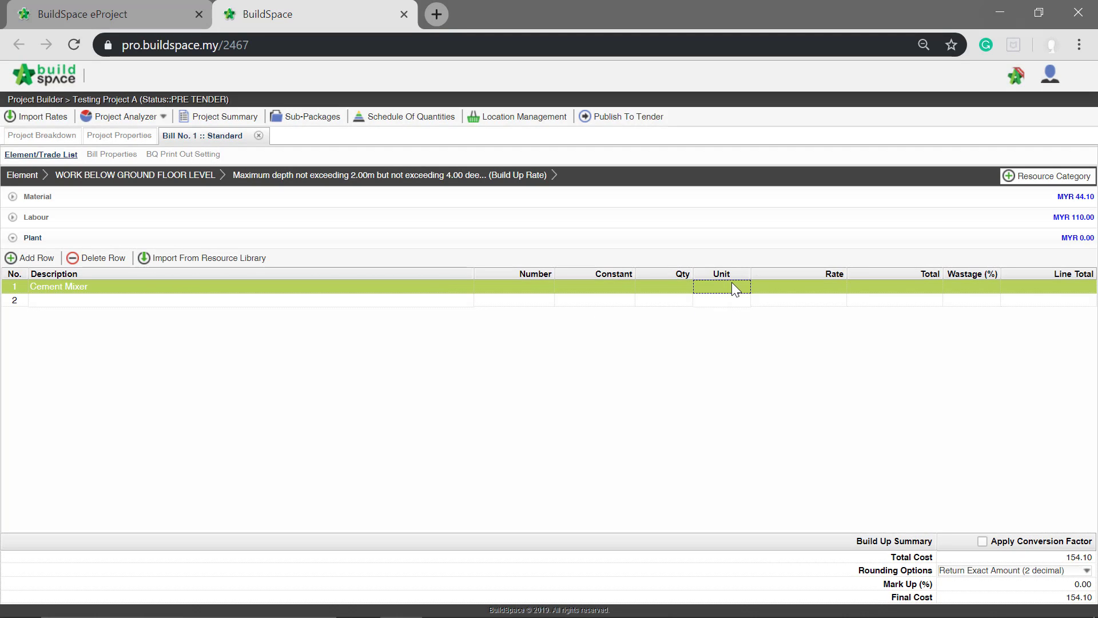
click(732, 286)
key(n)
key(Return)
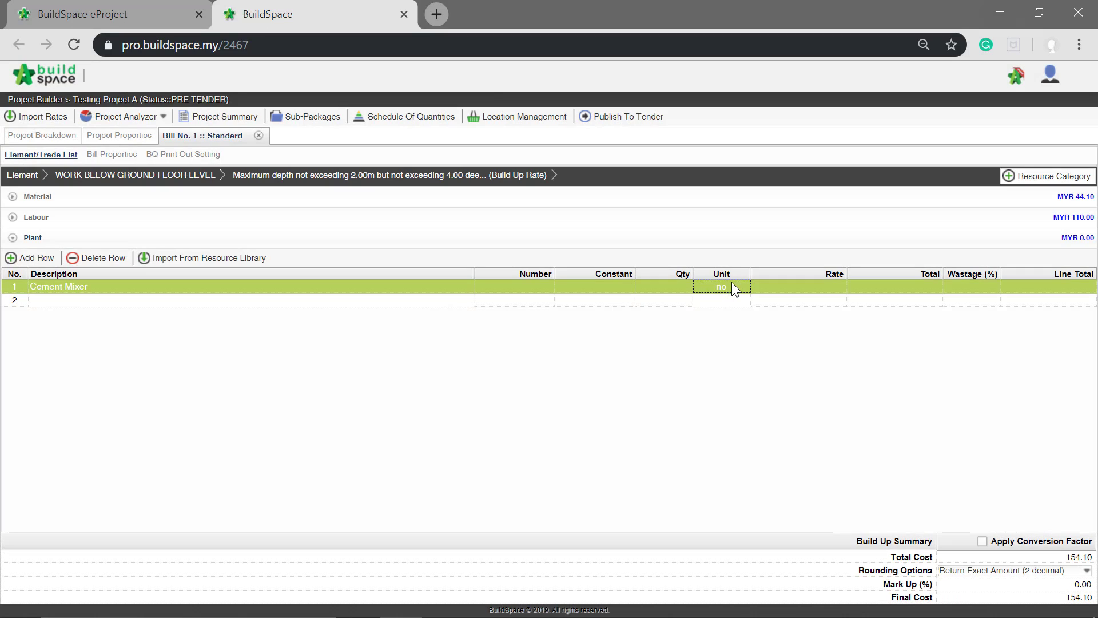
- Set the Cement Mixer row's quantity to 1 and its rate to 35
click(681, 287)
click(681, 287)
text(1)
key(Return)
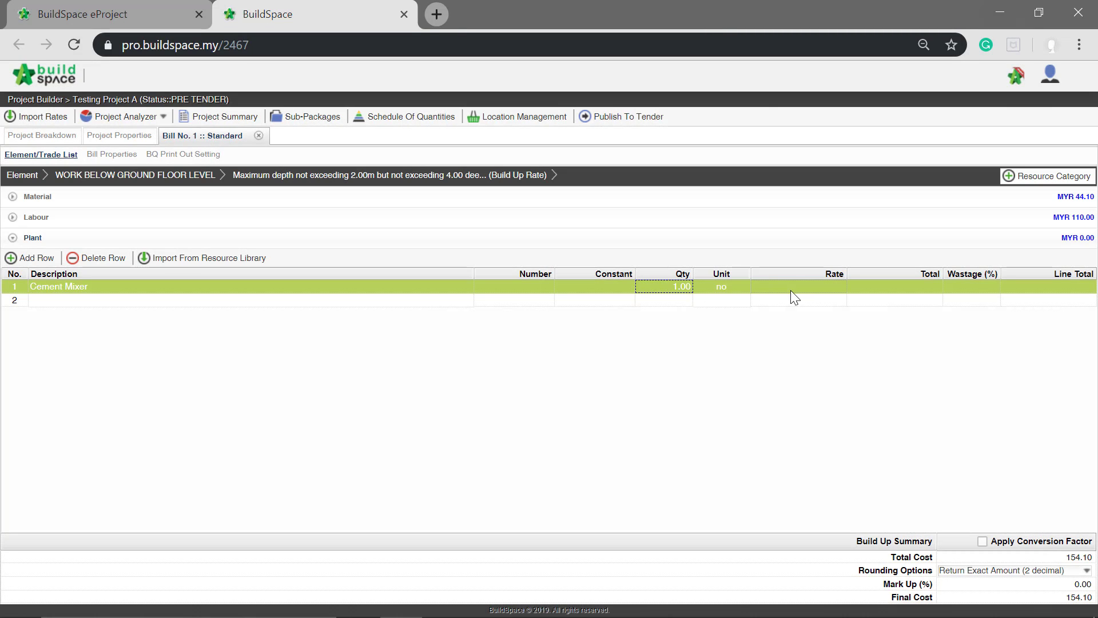
click(798, 290)
click(795, 288)
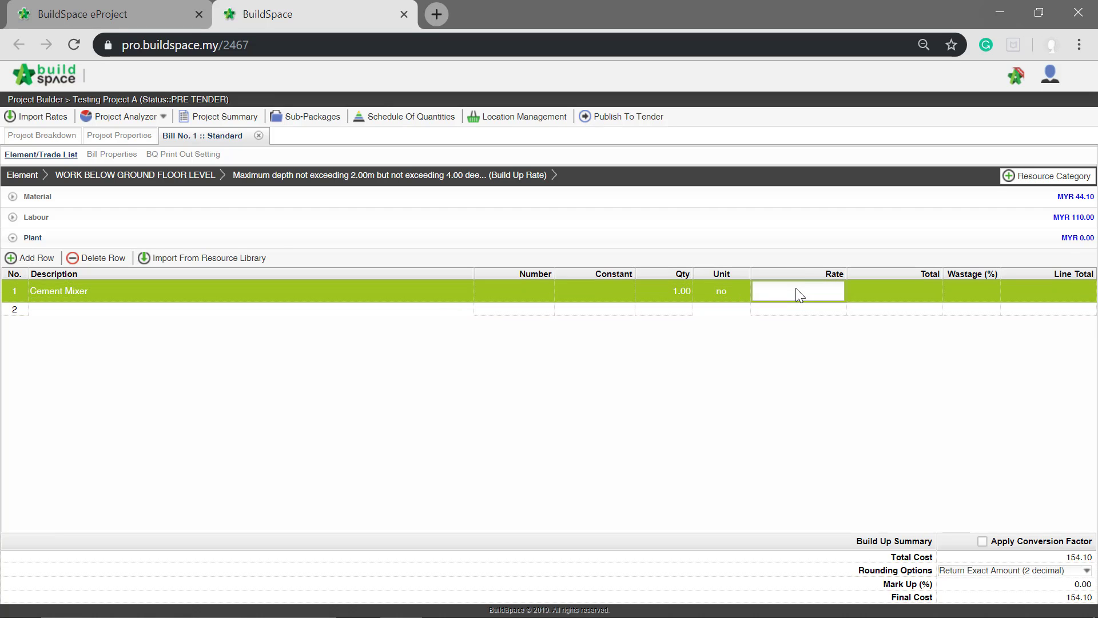
text(35)
key(Return)
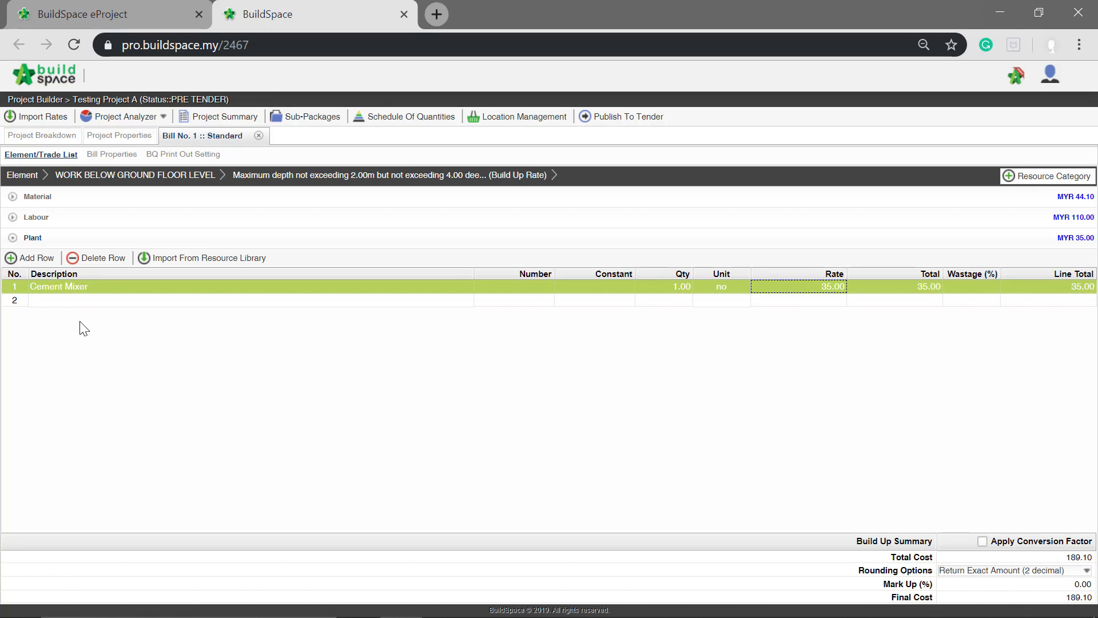
- Review the Labour and Material categories of the rate build-up, then return to the WORK BELOW GROUND FLOOR LEVEL item list
click(903, 223)
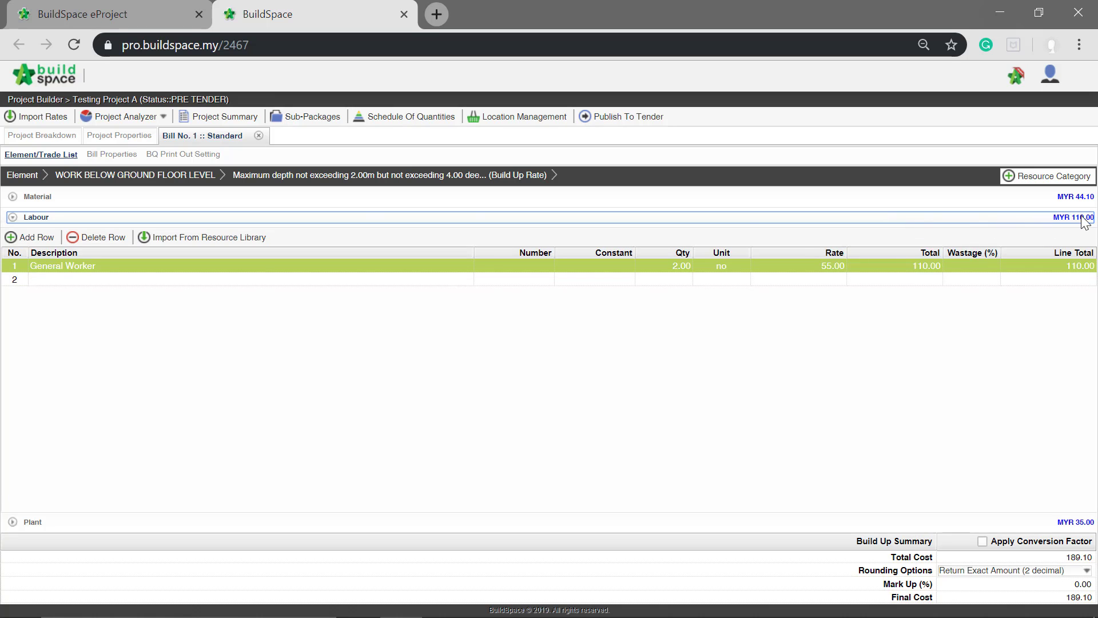
click(48, 197)
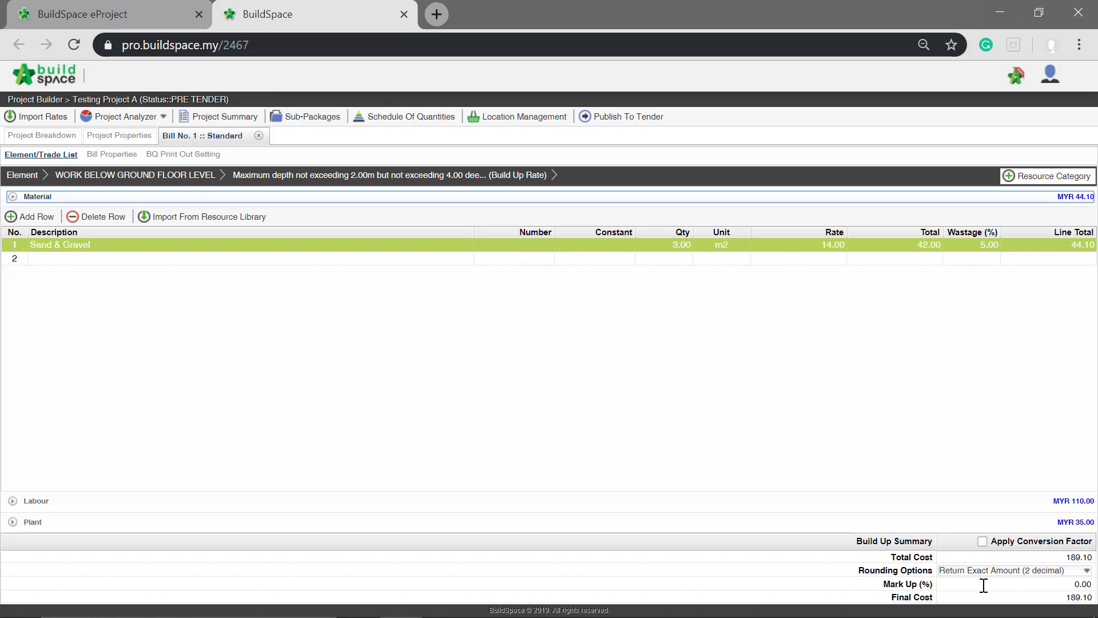
click(138, 178)
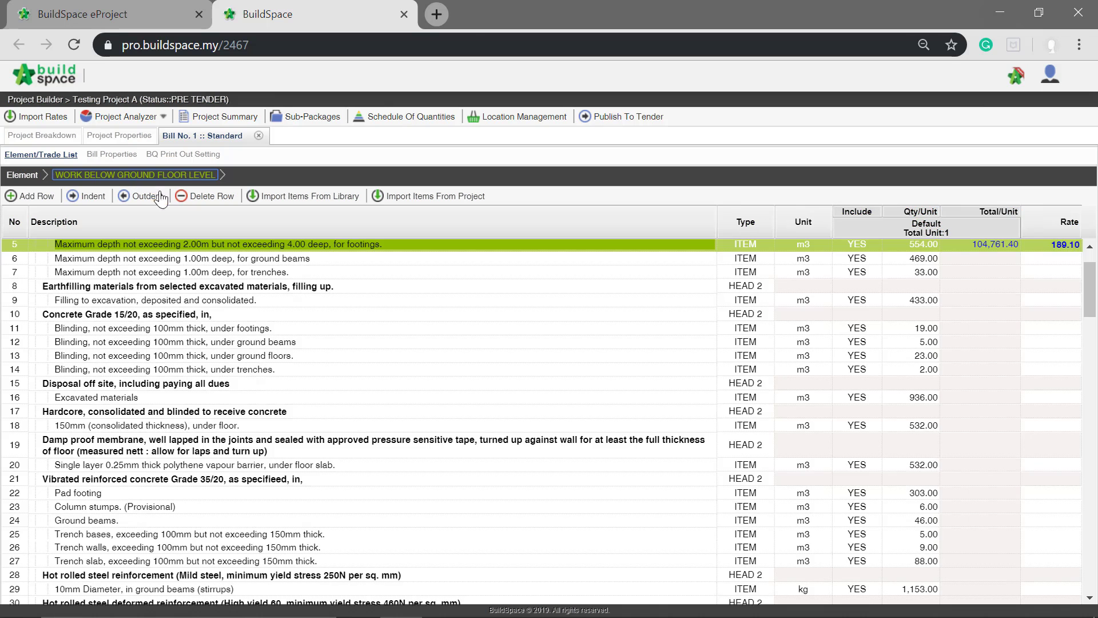
scroll(898, 355, up, 2)
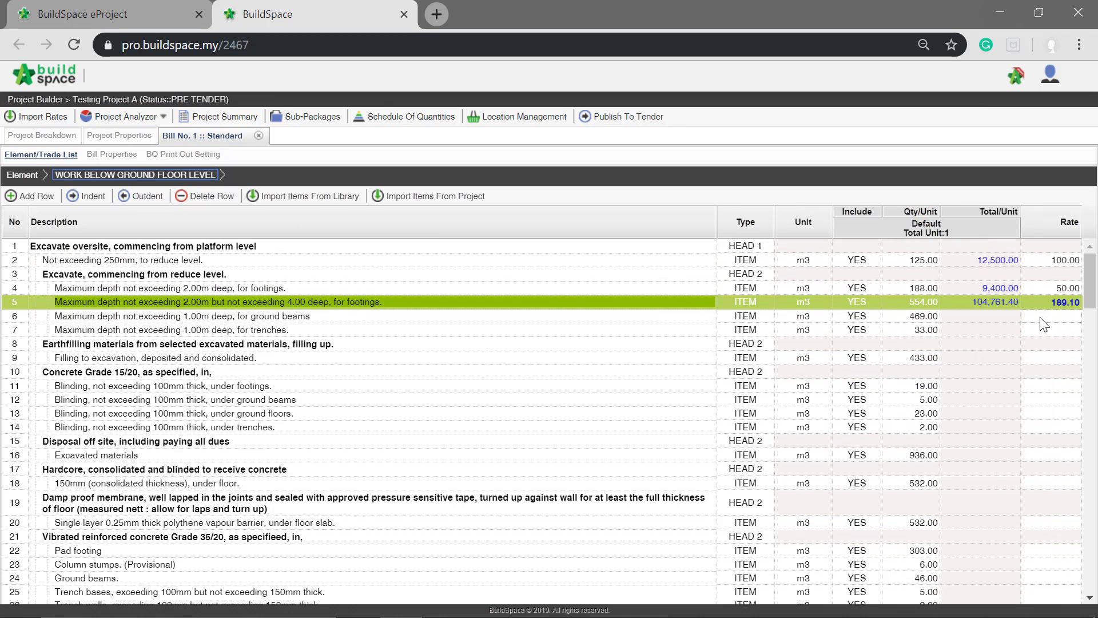
click(988, 319)
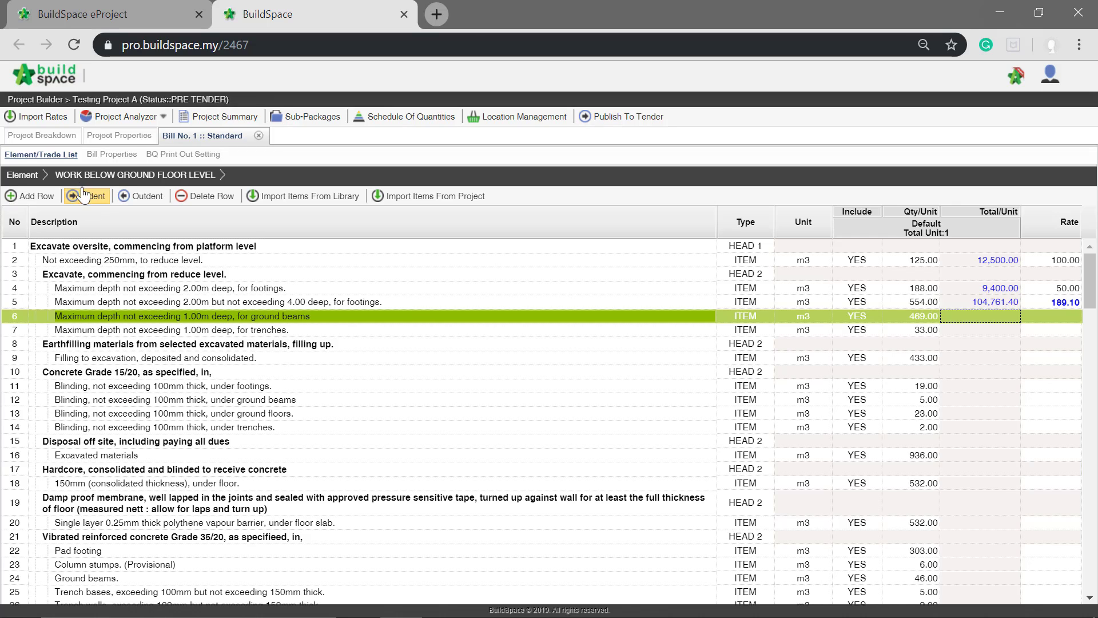
- Open the rate import for the project and bring up the Concrete rates of the Building Works schedule
click(27, 119)
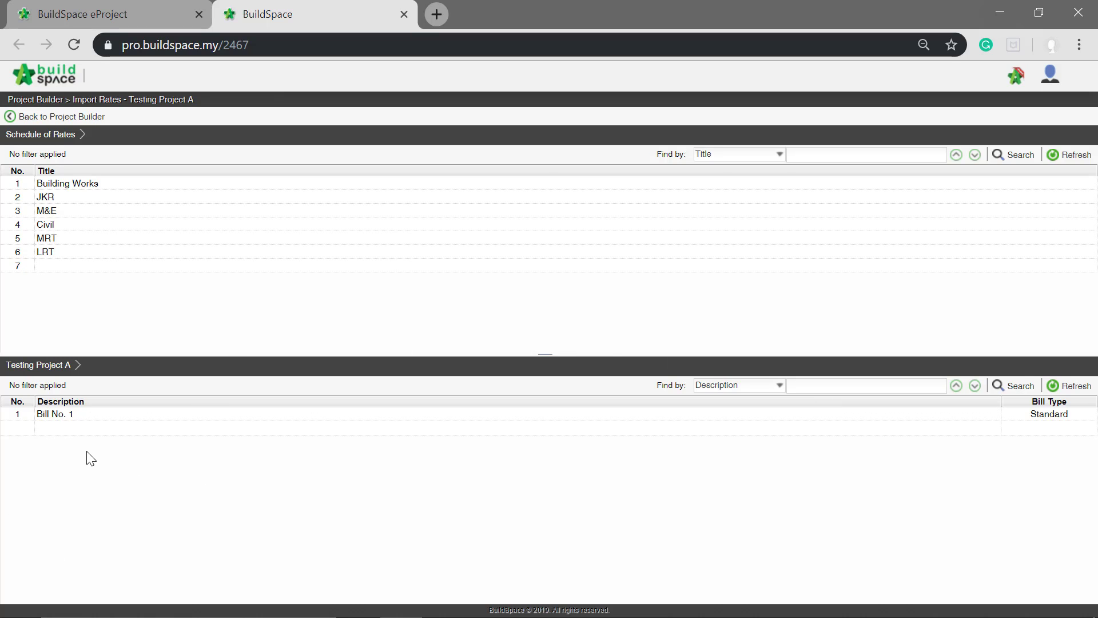
double_click(96, 188)
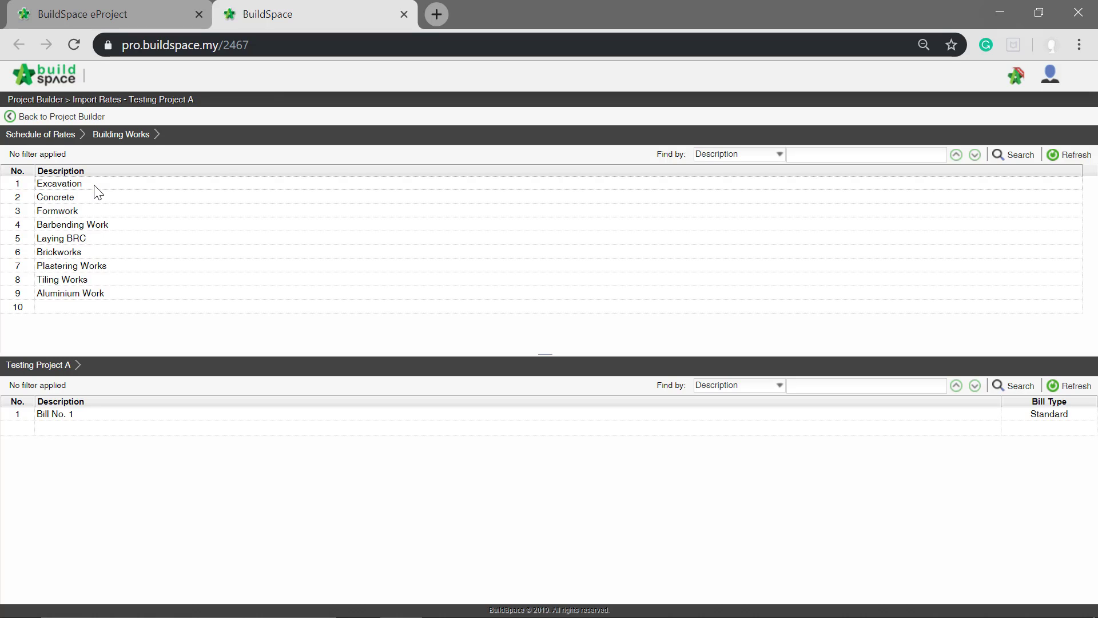
double_click(57, 212)
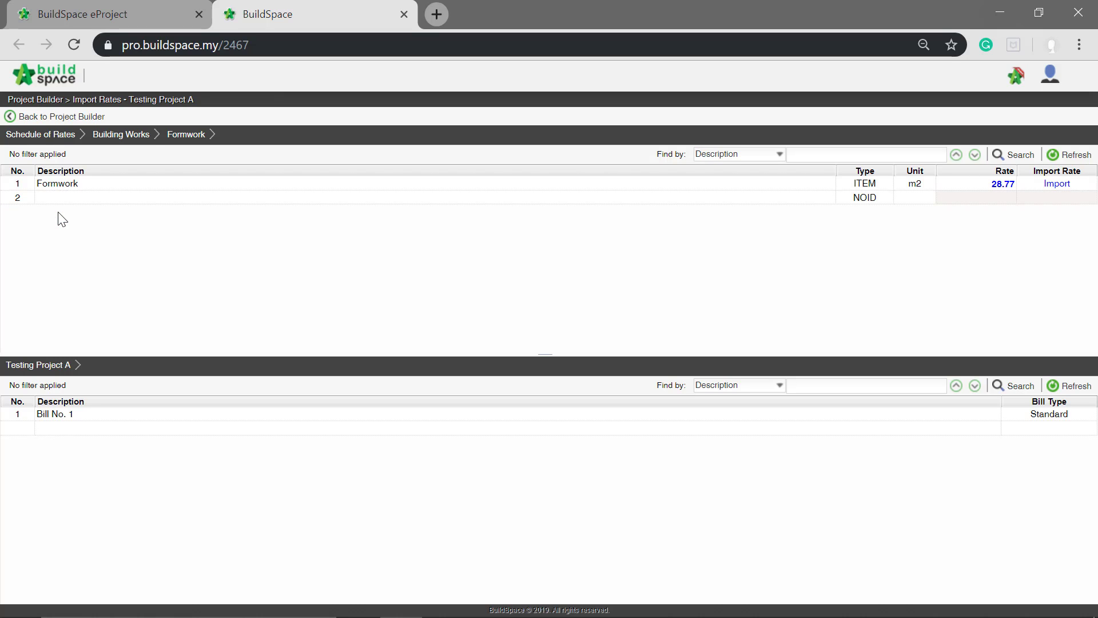
click(113, 138)
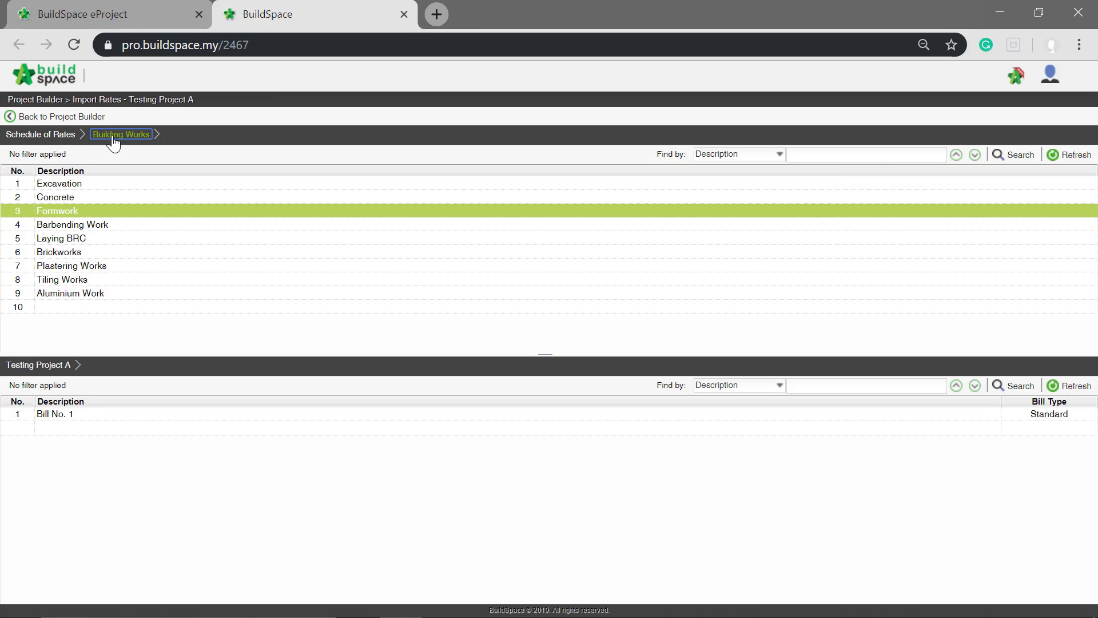
double_click(61, 195)
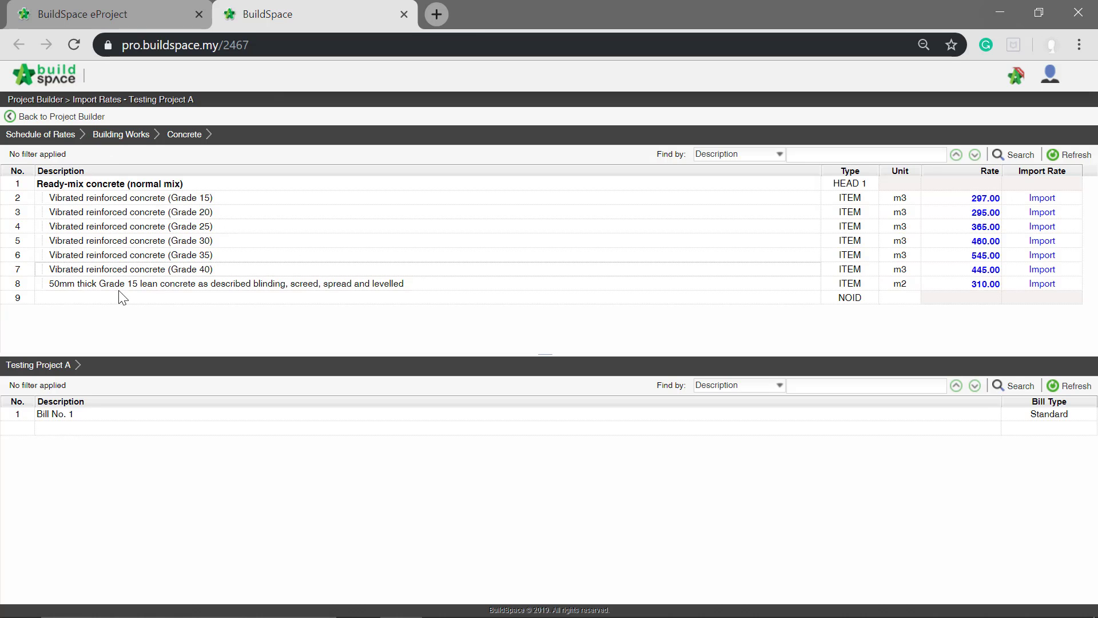
- Import the Vibrated reinforced concrete (Grade 15) rate into the four blinding items of Bill No. 1's WORK BELOW GROUND FLOOR LEVEL element
double_click(65, 416)
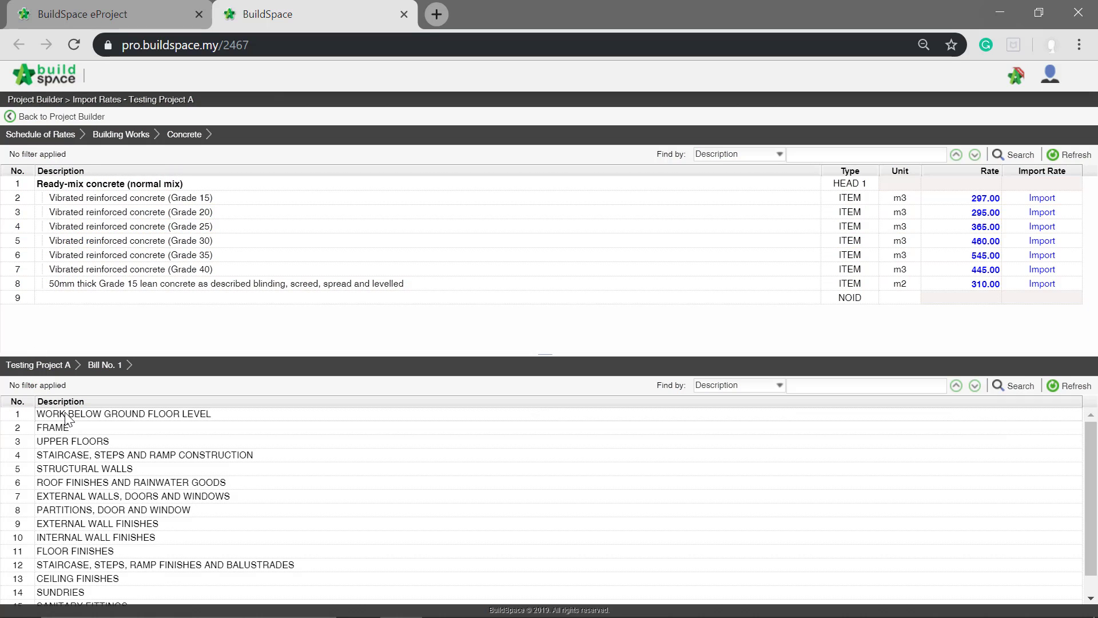
double_click(65, 414)
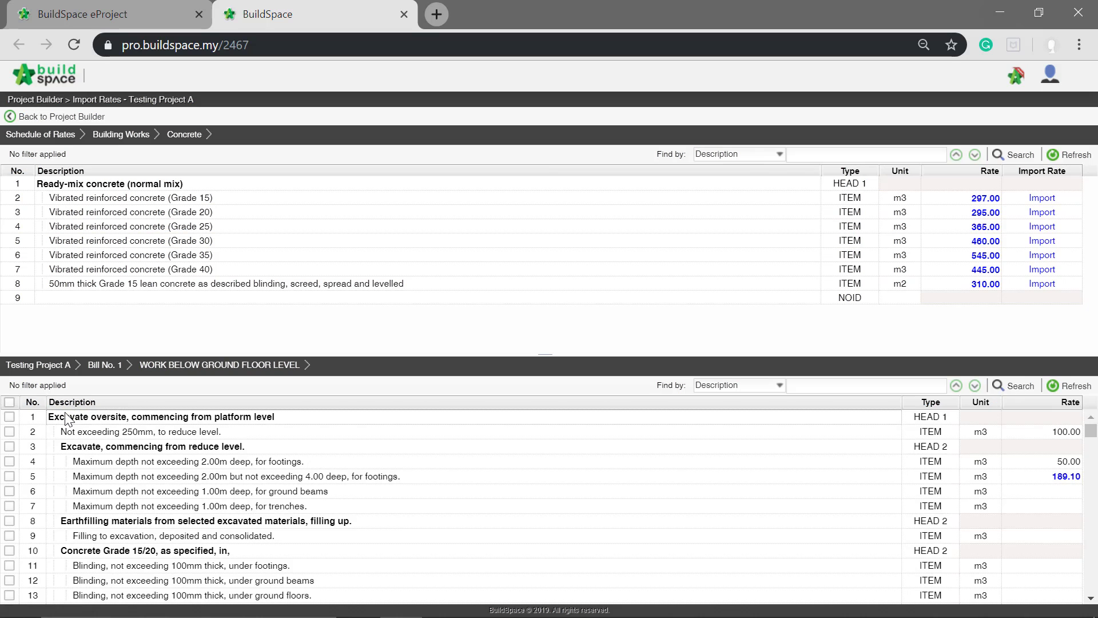
scroll(465, 450, down, 3)
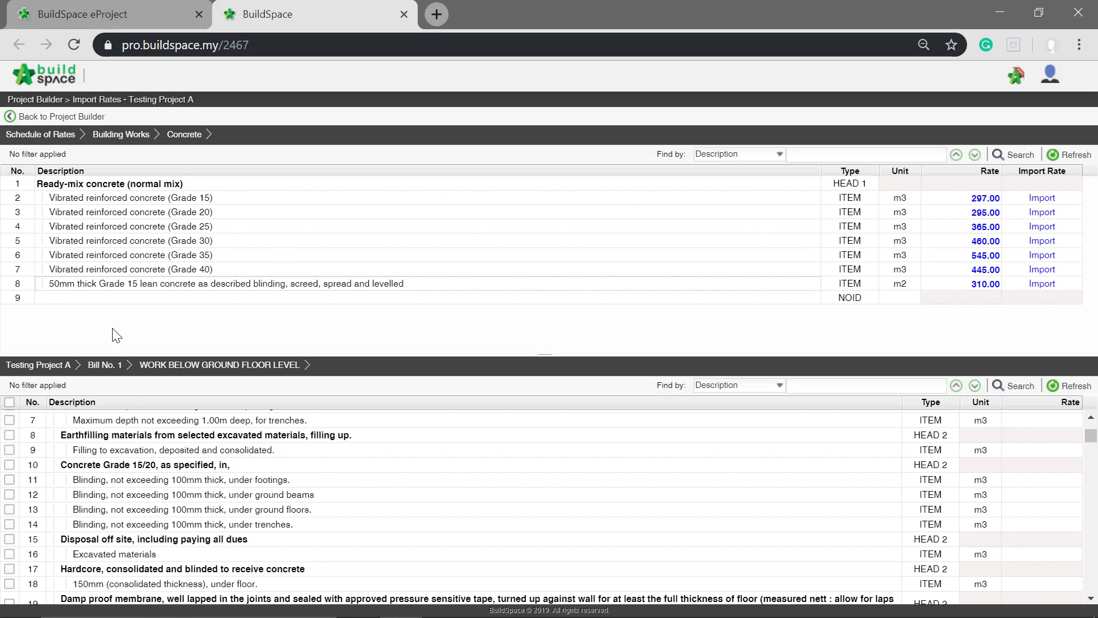
click(9, 479)
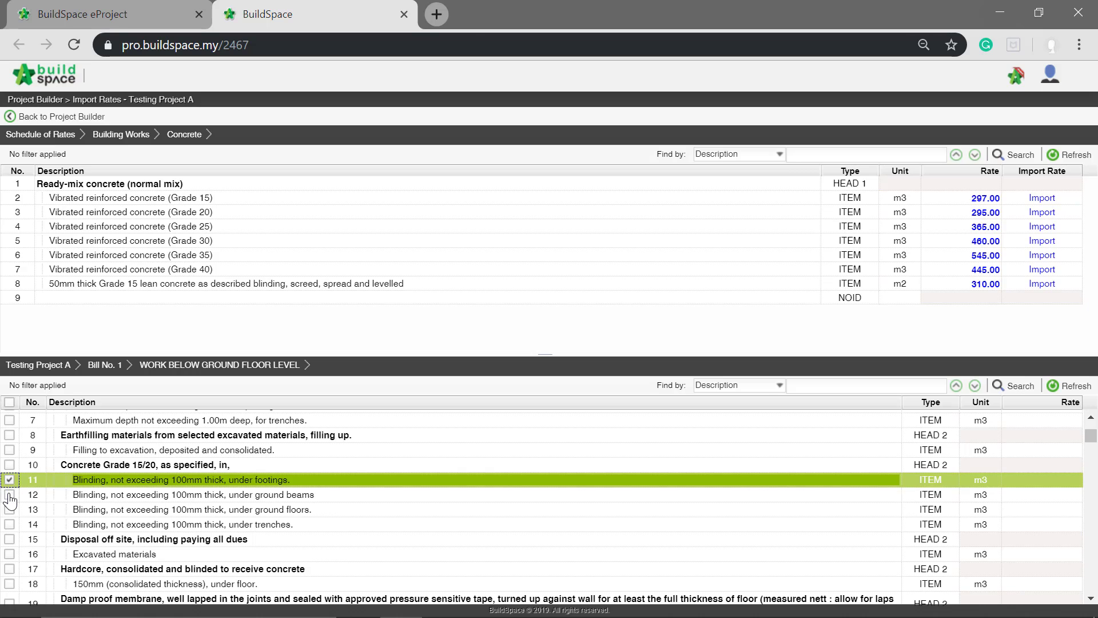
click(9, 494)
click(9, 509)
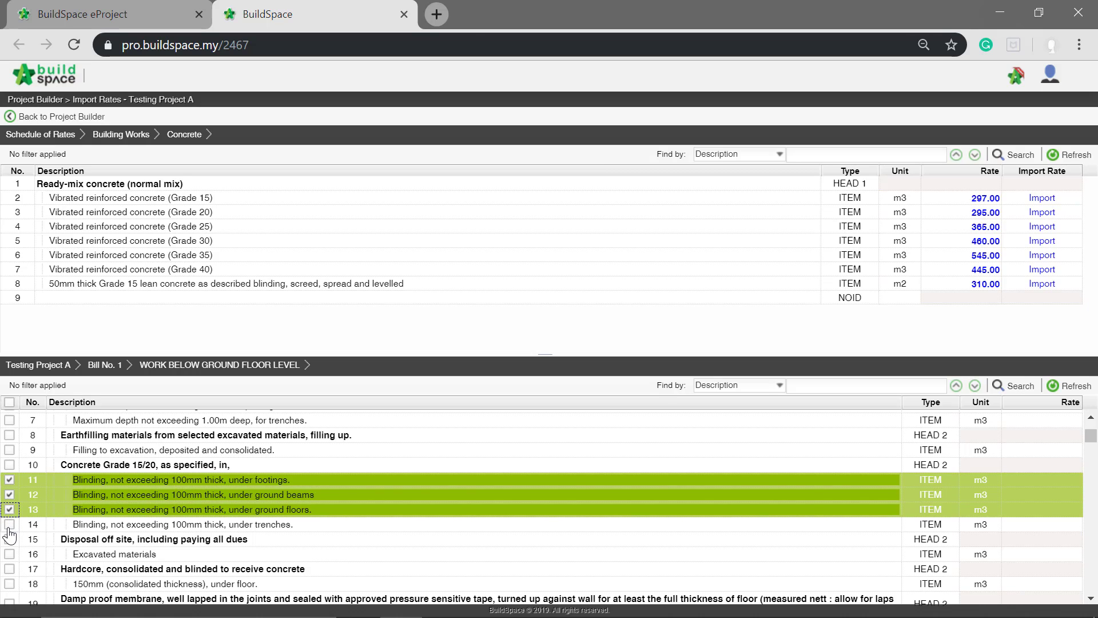
click(9, 523)
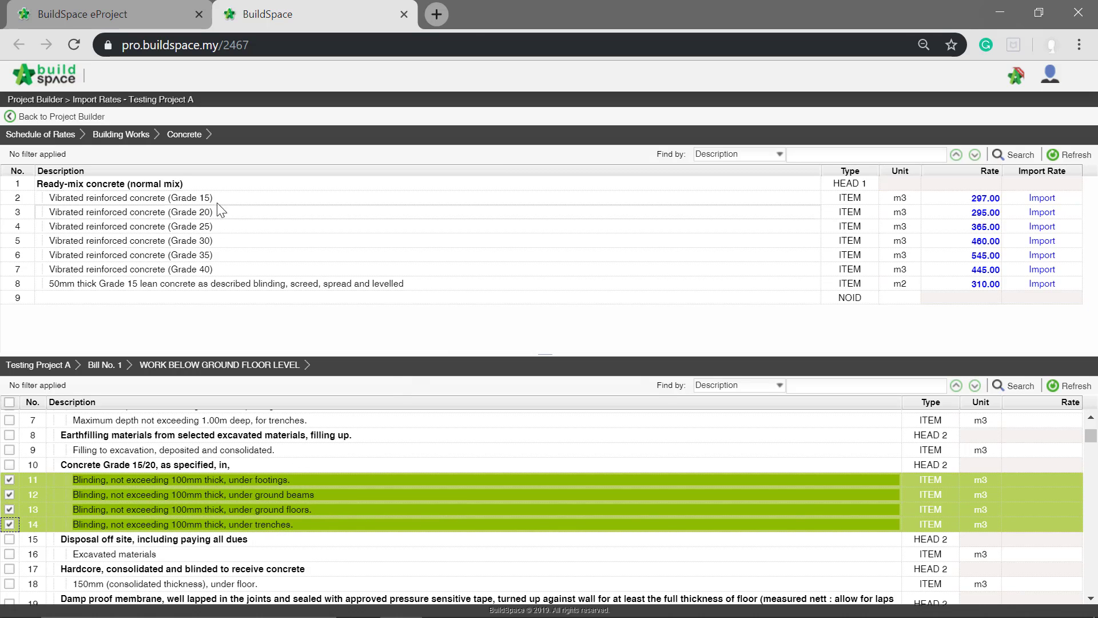
click(1042, 198)
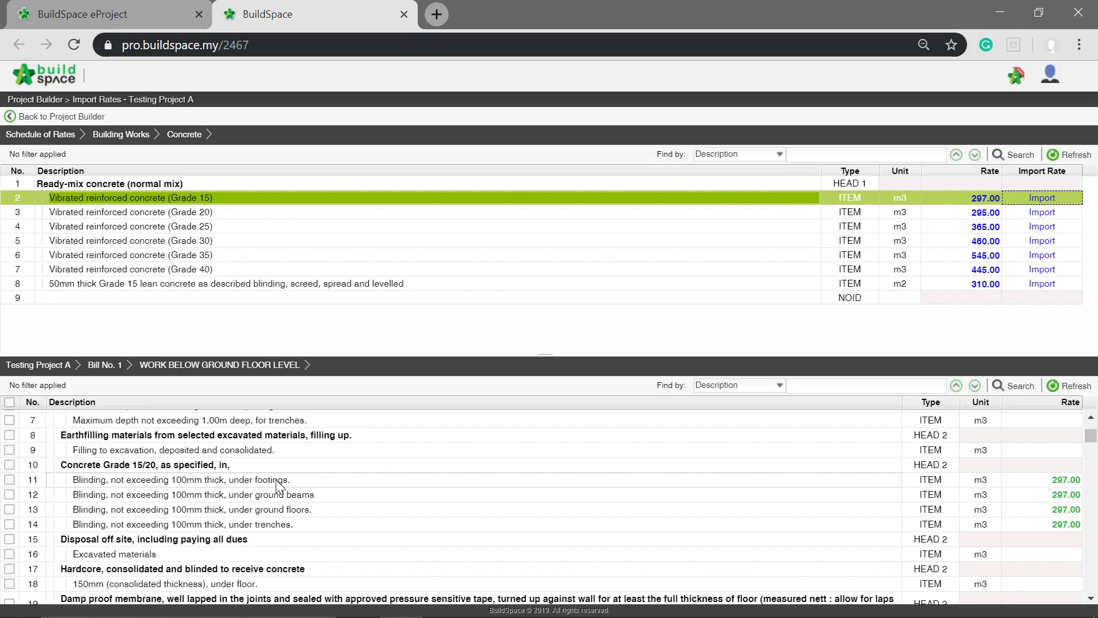
- Import the Vibrated reinforced concrete (Grade 20) rate into the six Grade 35/20 concrete items, from Pad footing to Trench slab
scroll(320, 490, down, 5)
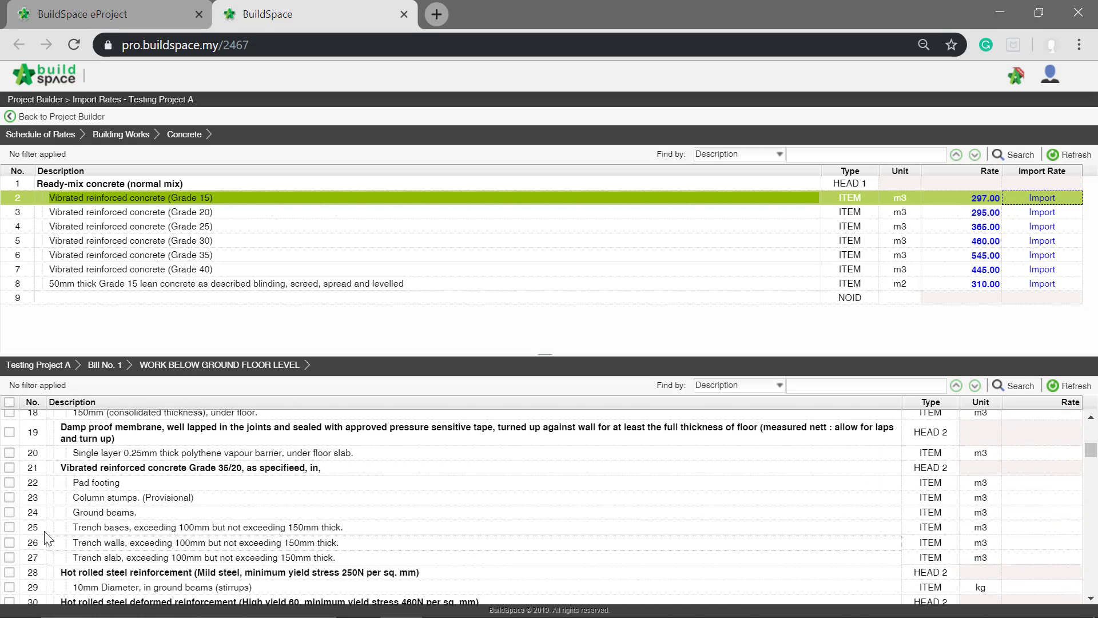
click(10, 483)
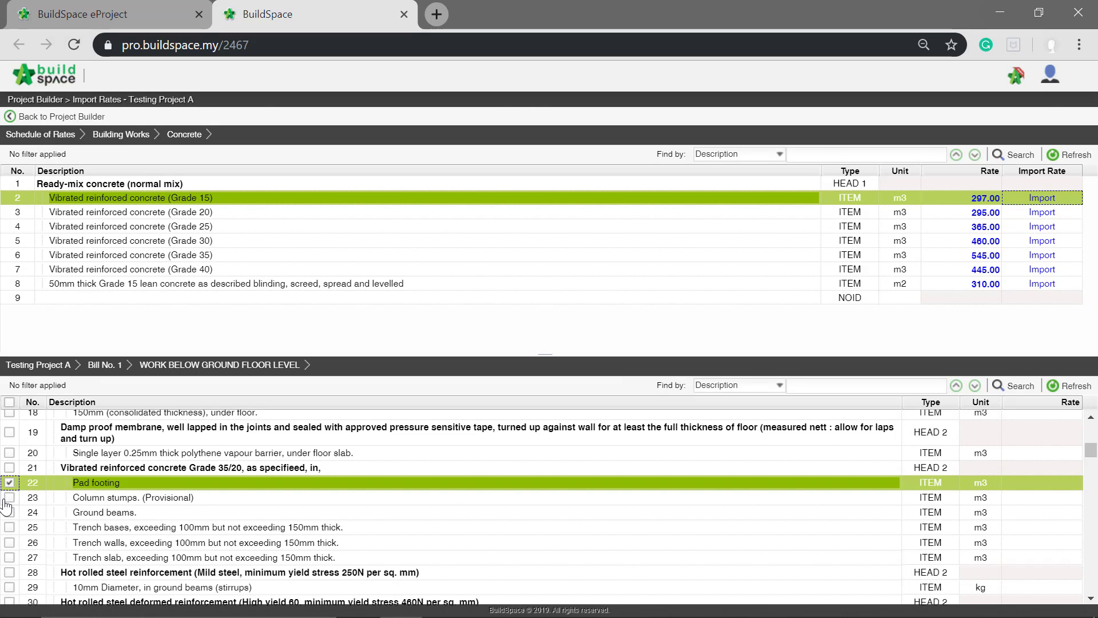
click(9, 497)
click(9, 512)
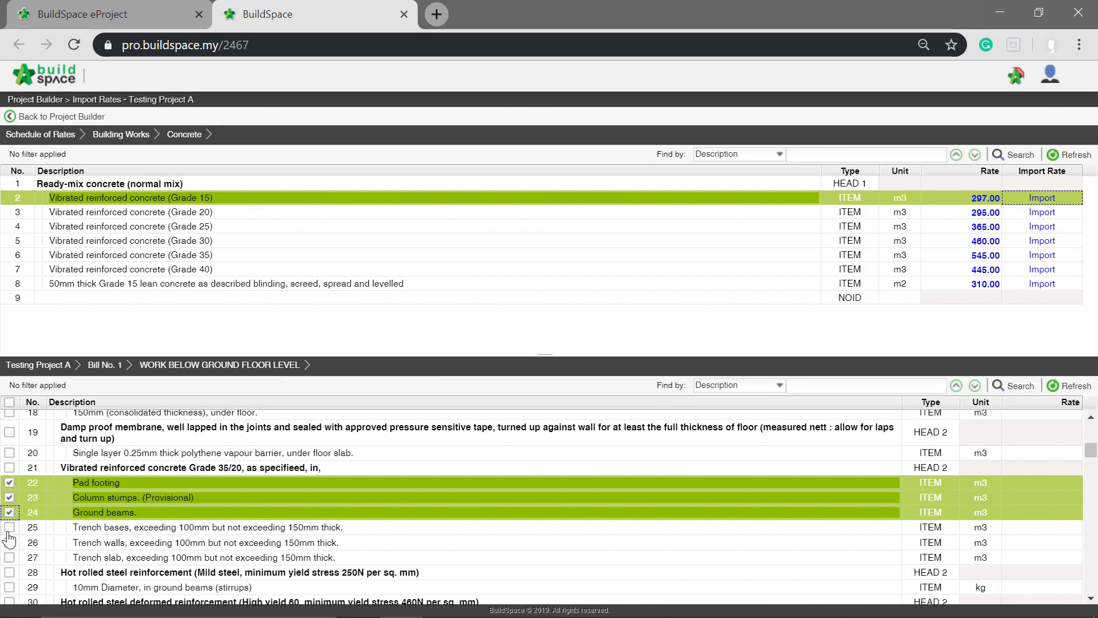
click(9, 527)
click(9, 542)
click(9, 557)
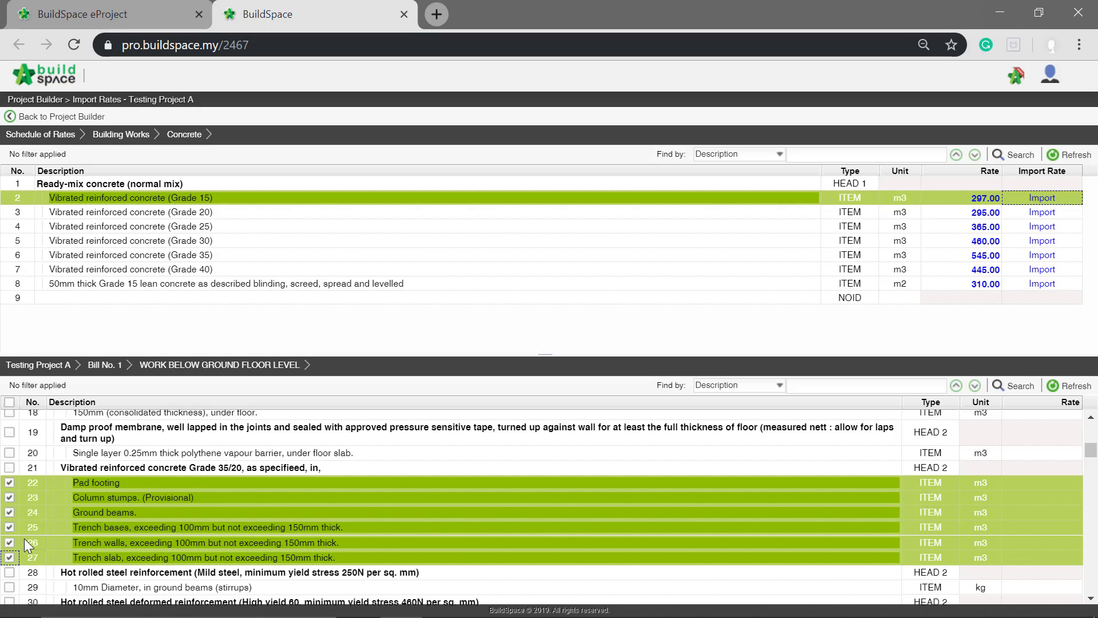
click(184, 217)
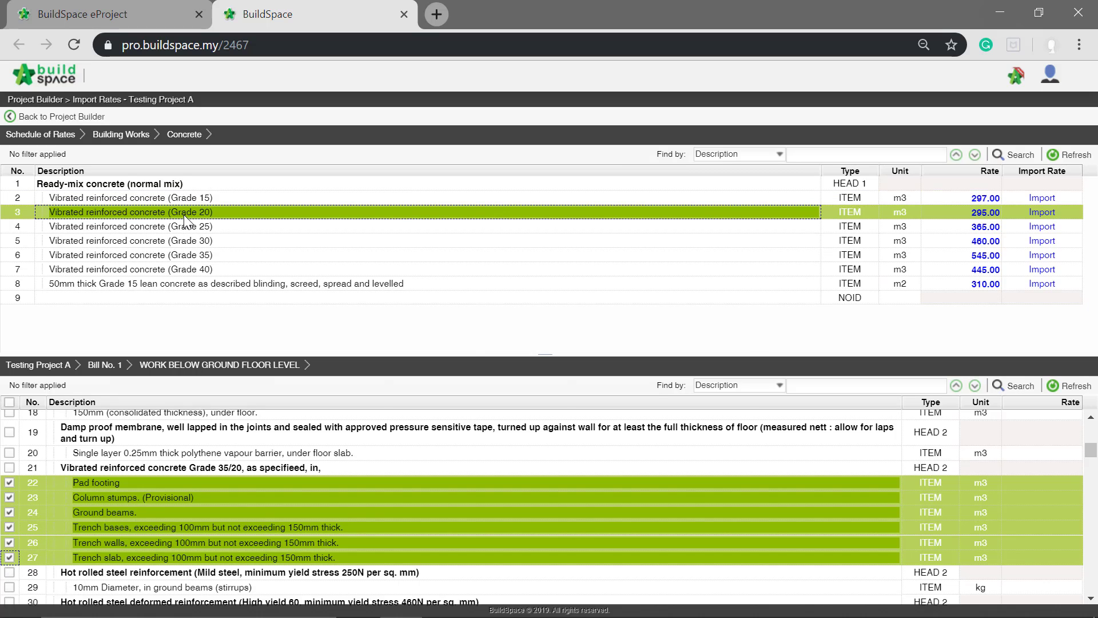
click(1042, 212)
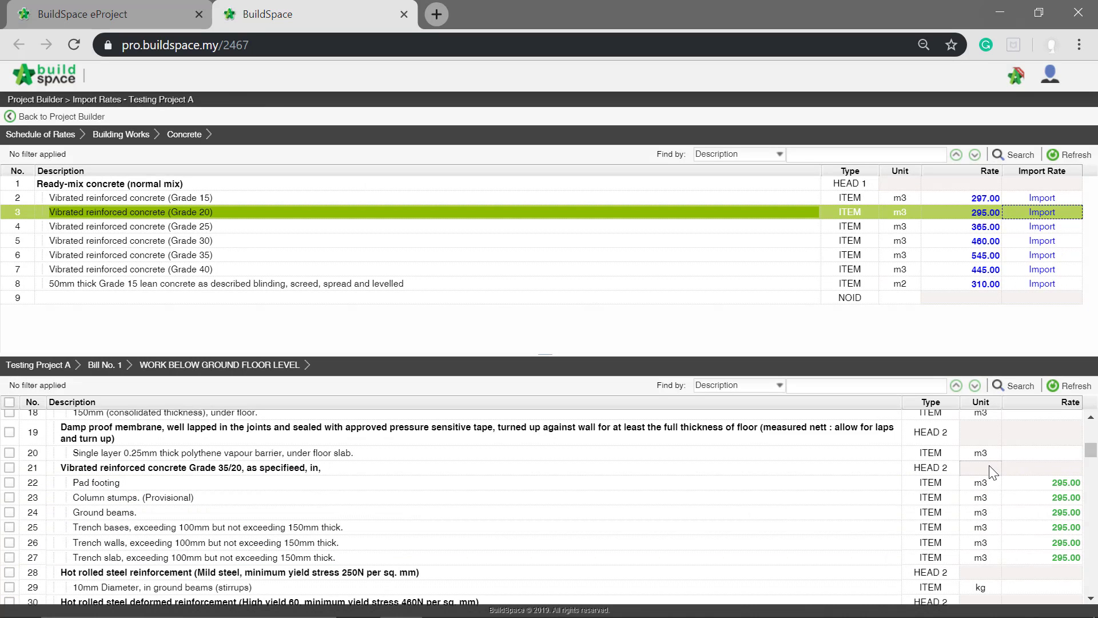
- Import the Vibrated reinforced concrete (Grade 20) rate into the Columns, Beams and Roof beams items of the FRAME element
scroll(994, 472, down, 2)
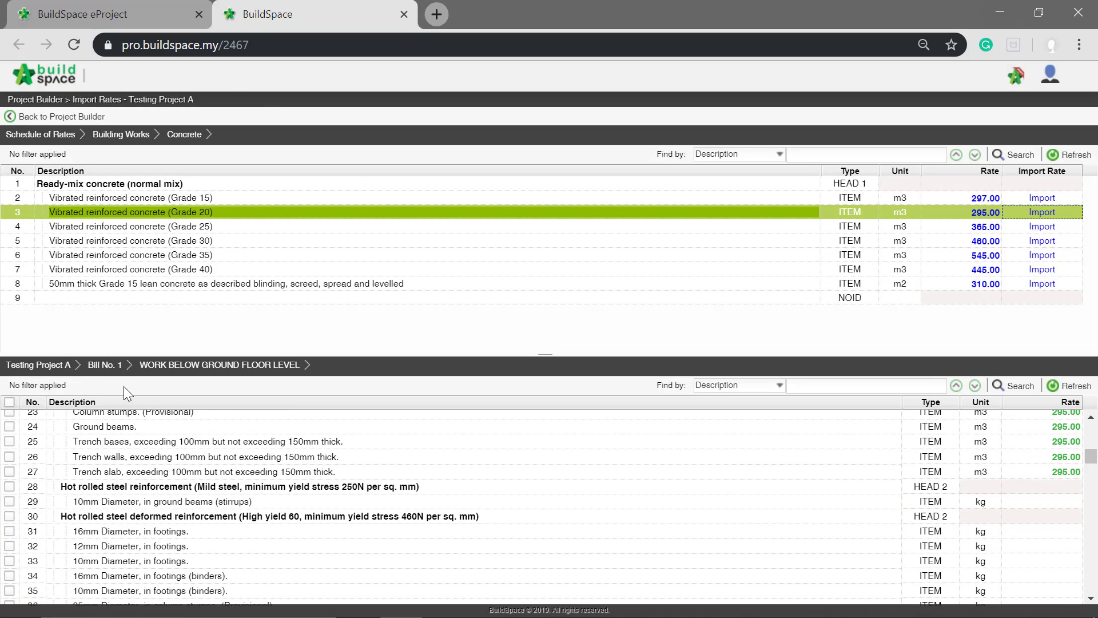
click(109, 366)
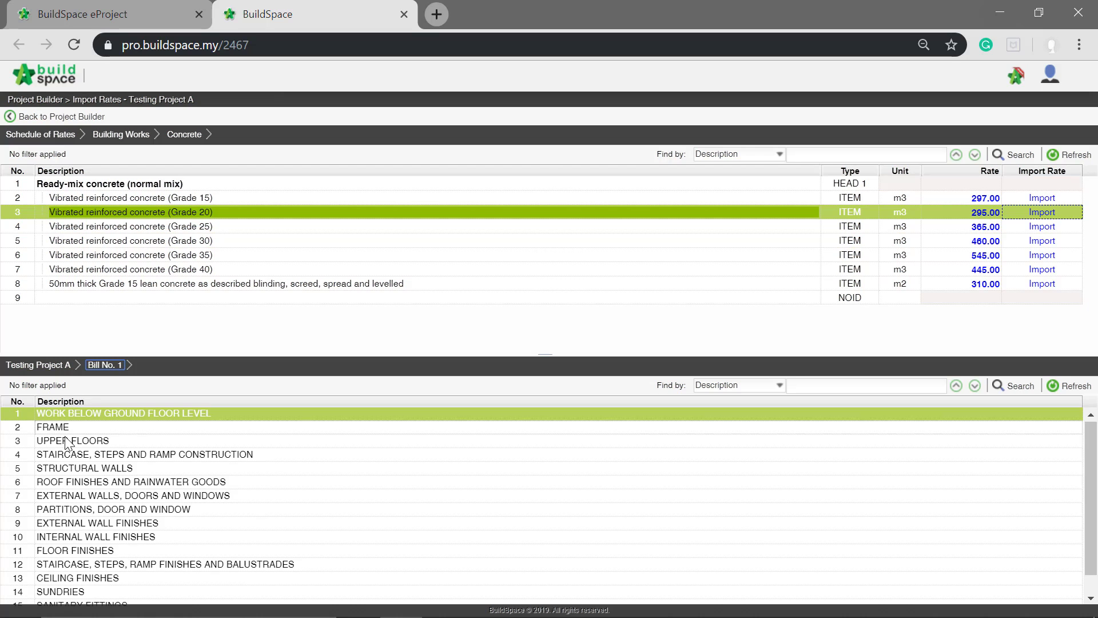
double_click(75, 428)
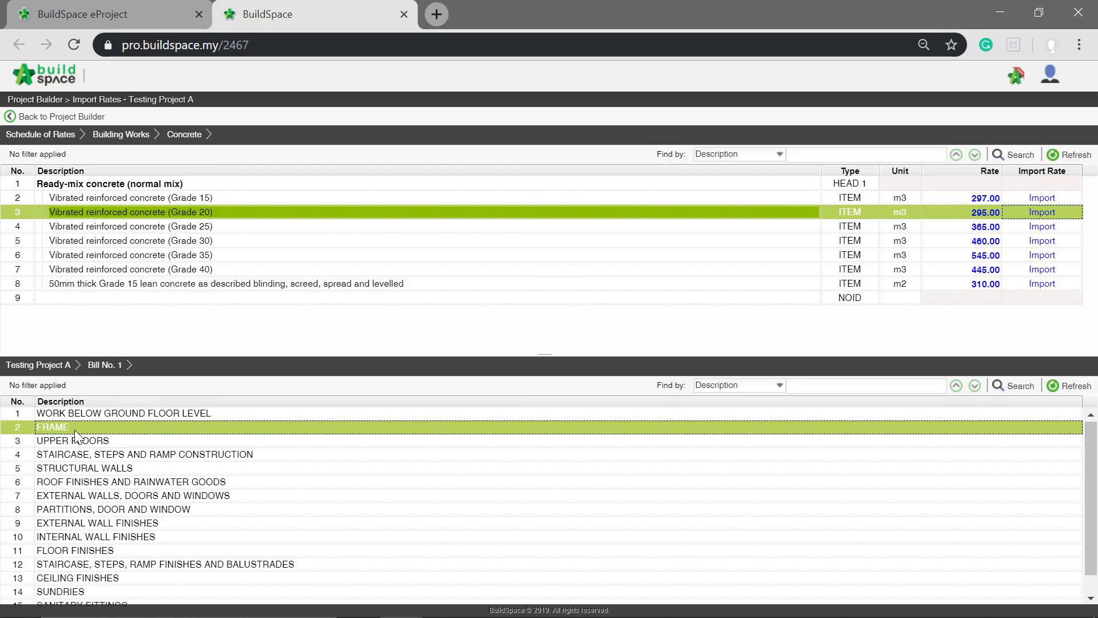
click(9, 446)
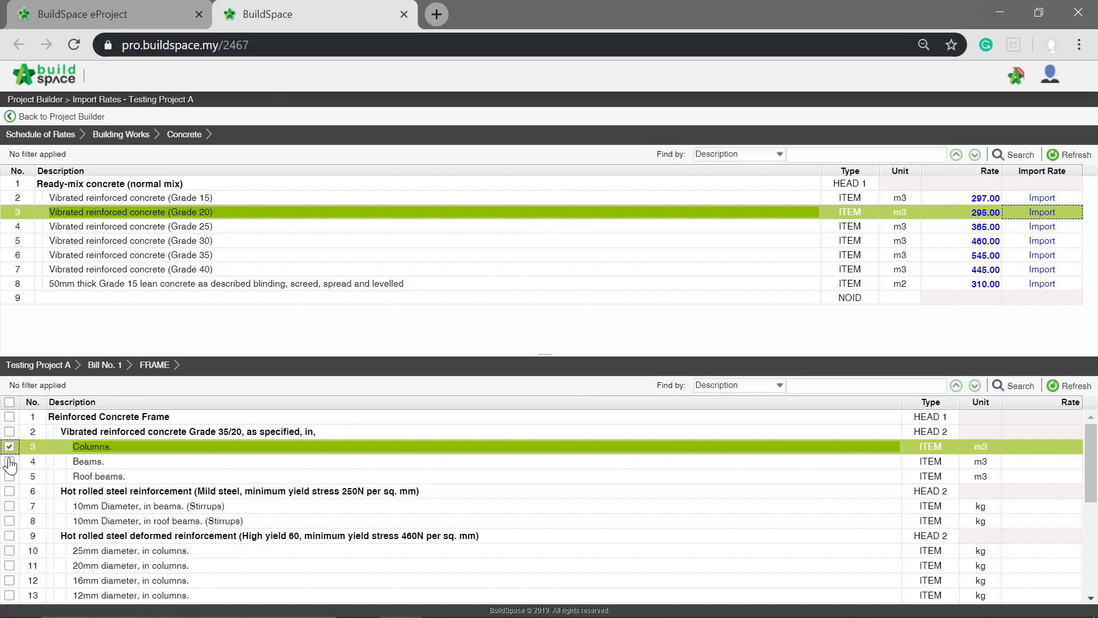
click(9, 461)
click(9, 476)
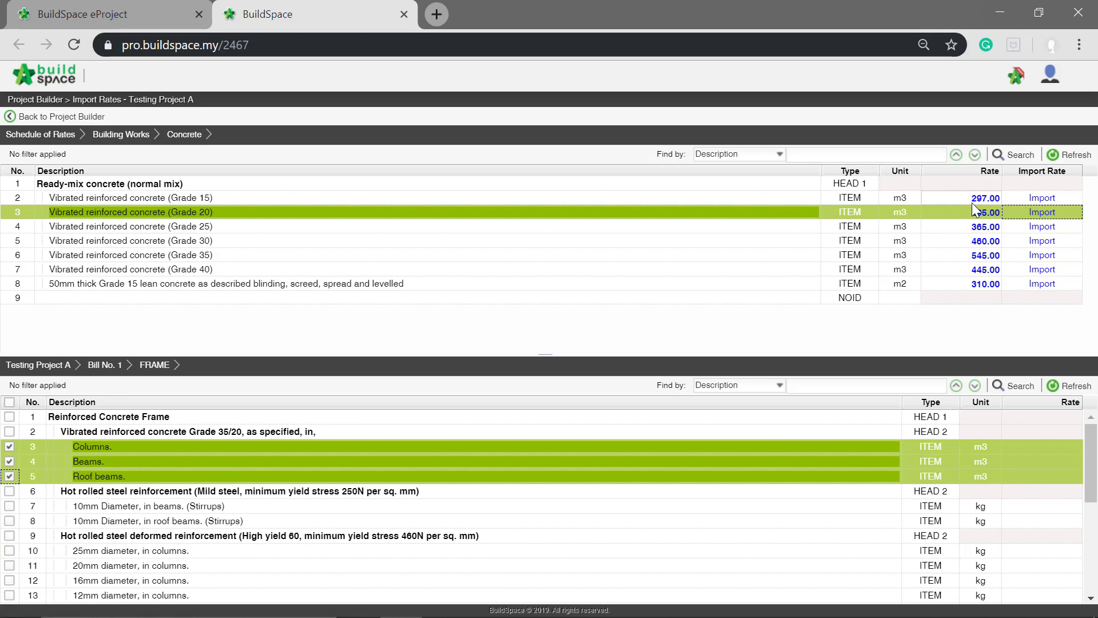
click(1038, 213)
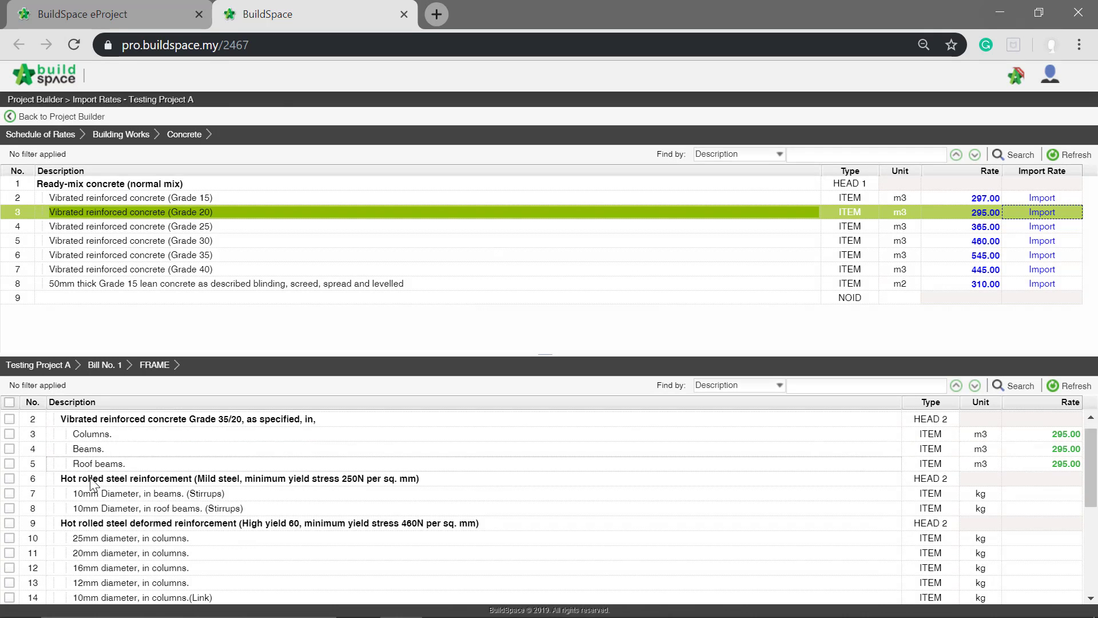
- Import the Vibrated reinforced concrete (Grade 20) rate into the two Grade 35/20 floor items of Bill No. 1's UPPER FLOORS element
scroll(90, 482, down, 5)
scroll(90, 482, up, 5)
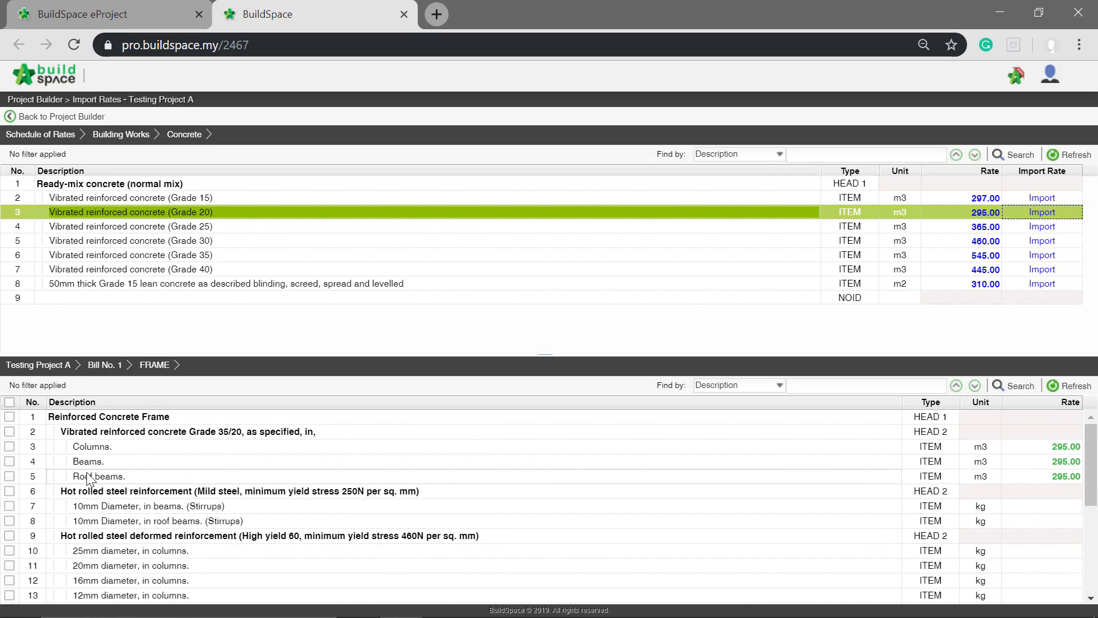
click(103, 365)
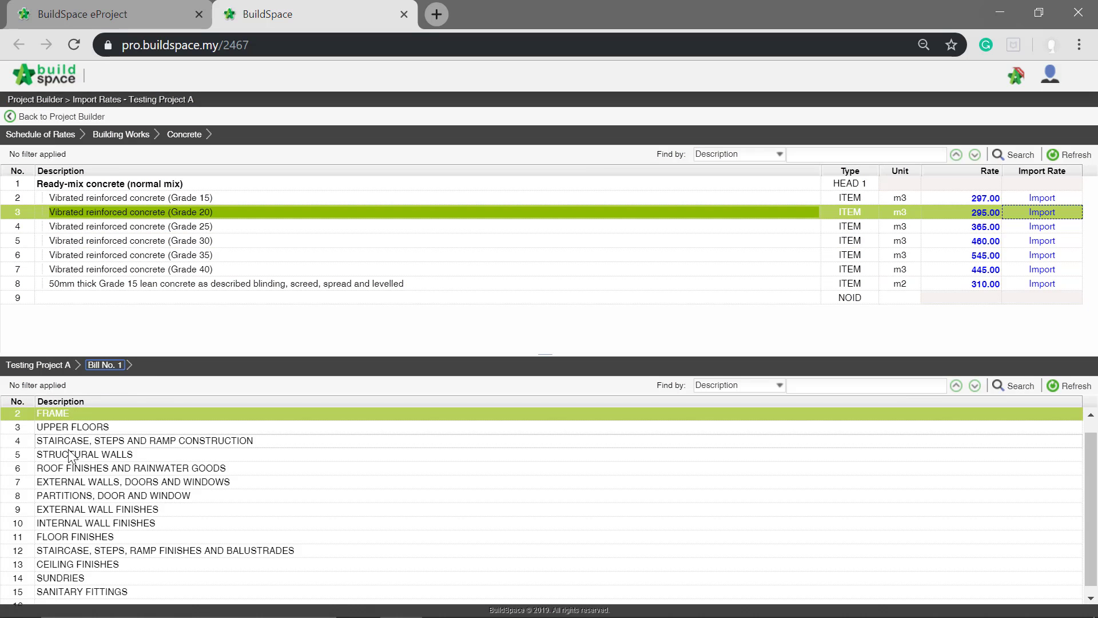
click(84, 438)
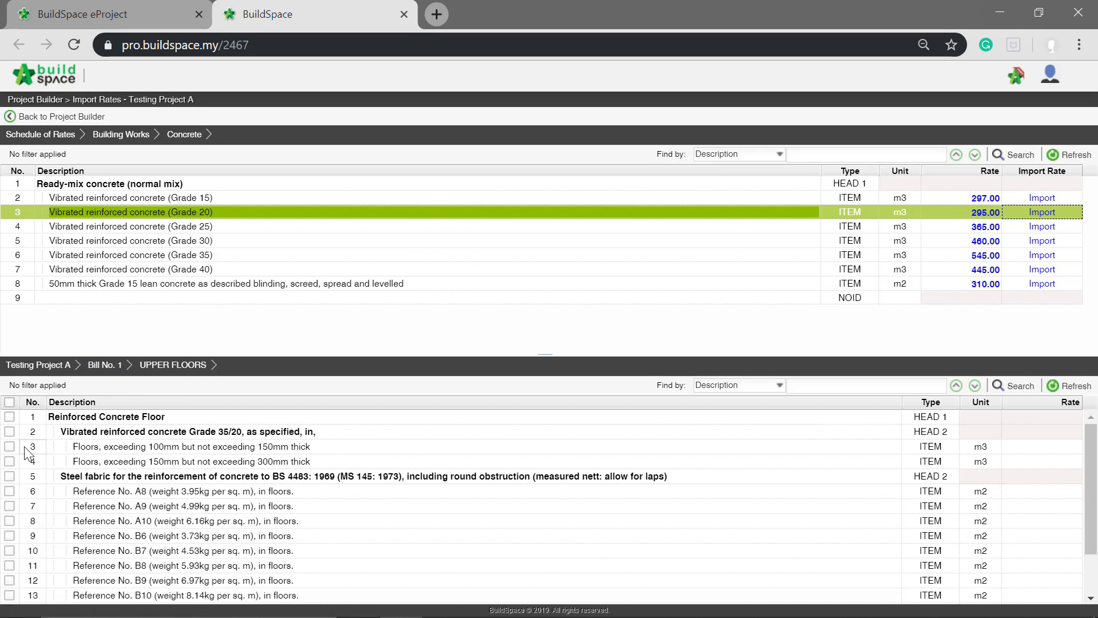
click(9, 446)
click(9, 461)
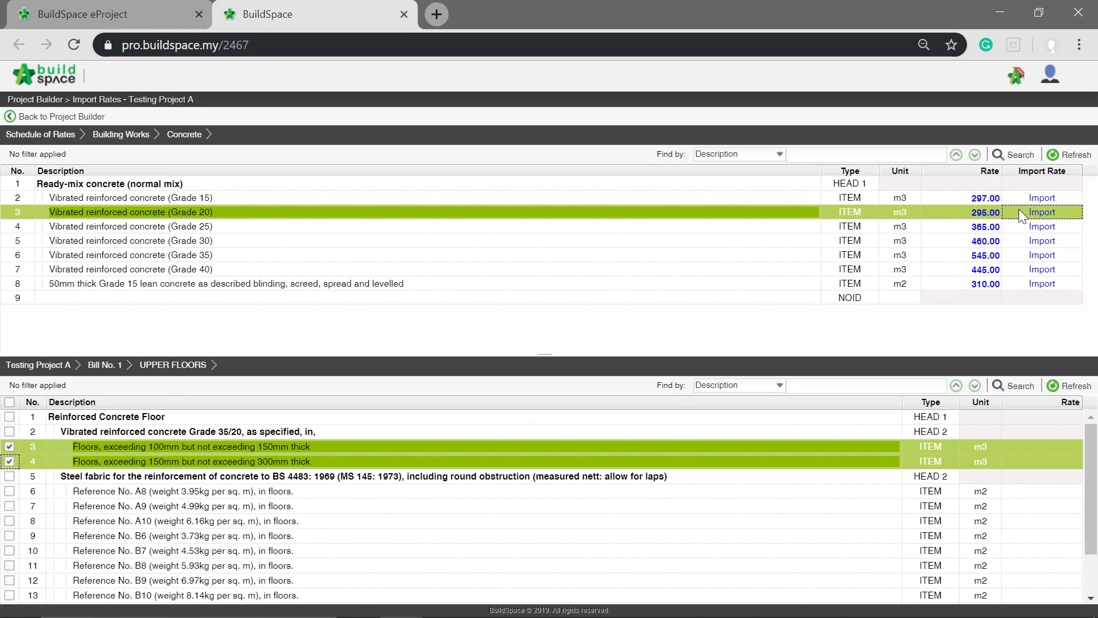
click(1042, 213)
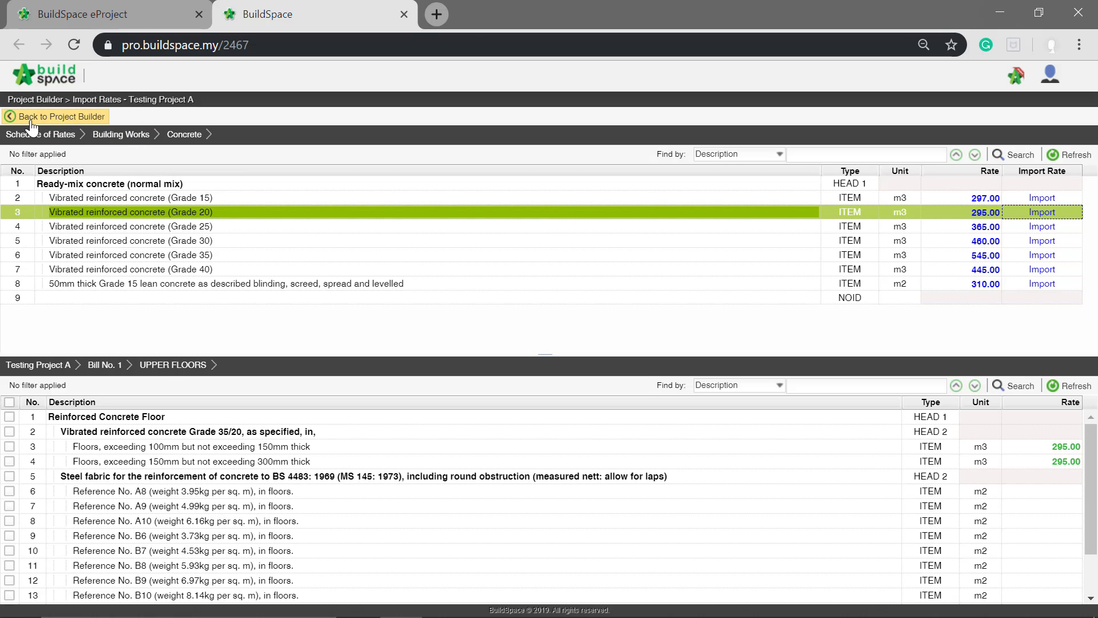
- Return to the project builder, reload the breakdown and review the item rates in Bill No. 1's WORK BELOW GROUND FLOOR LEVEL element
click(50, 117)
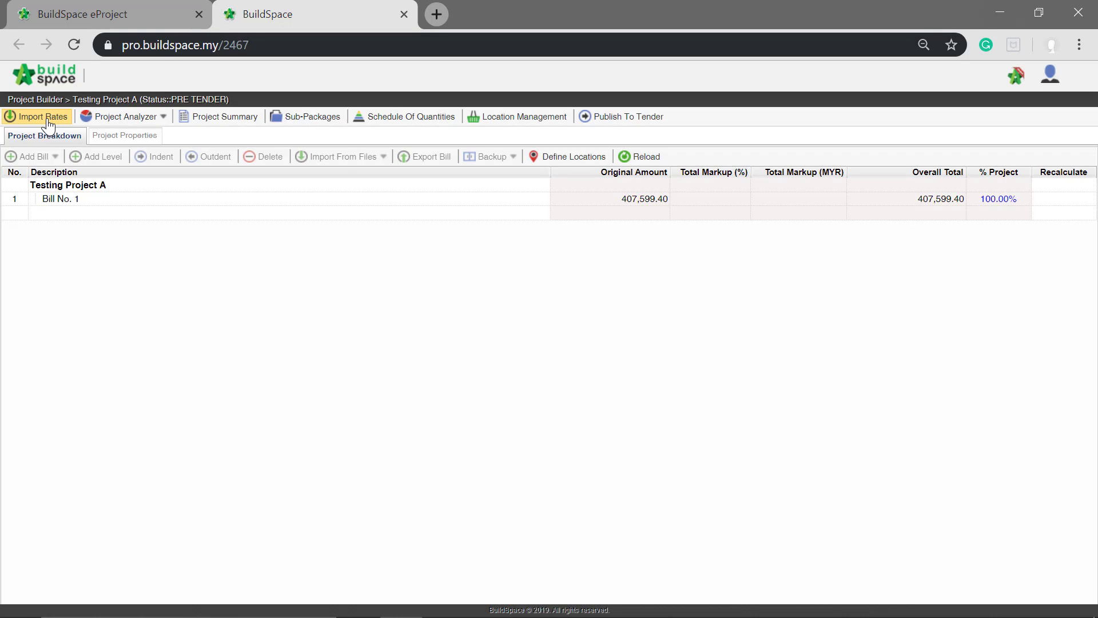
click(640, 157)
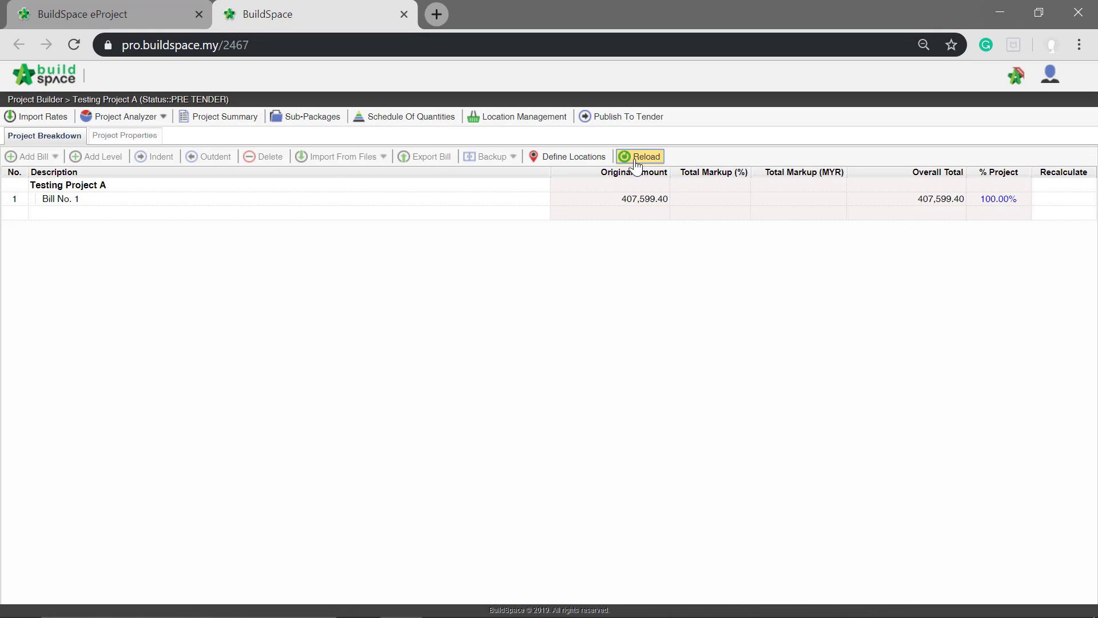
double_click(137, 200)
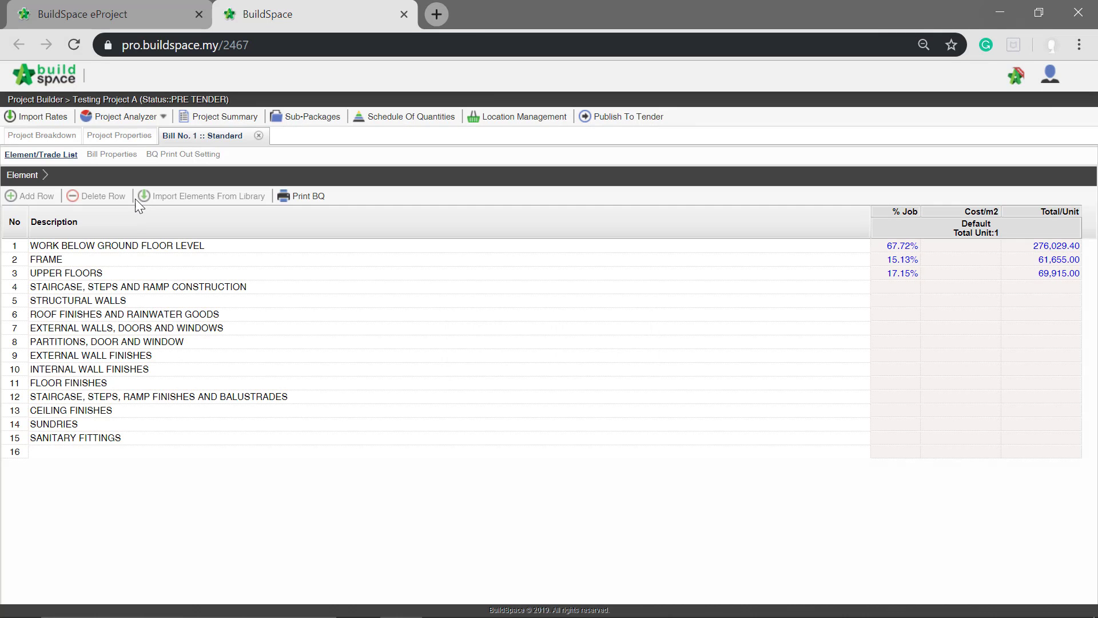
click(126, 250)
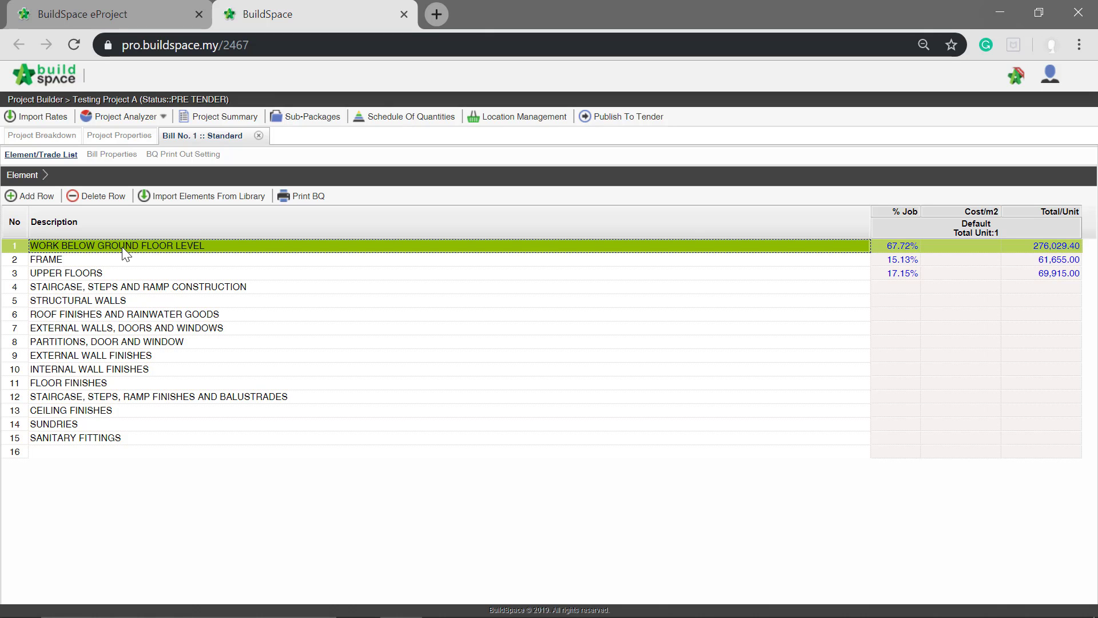
double_click(123, 247)
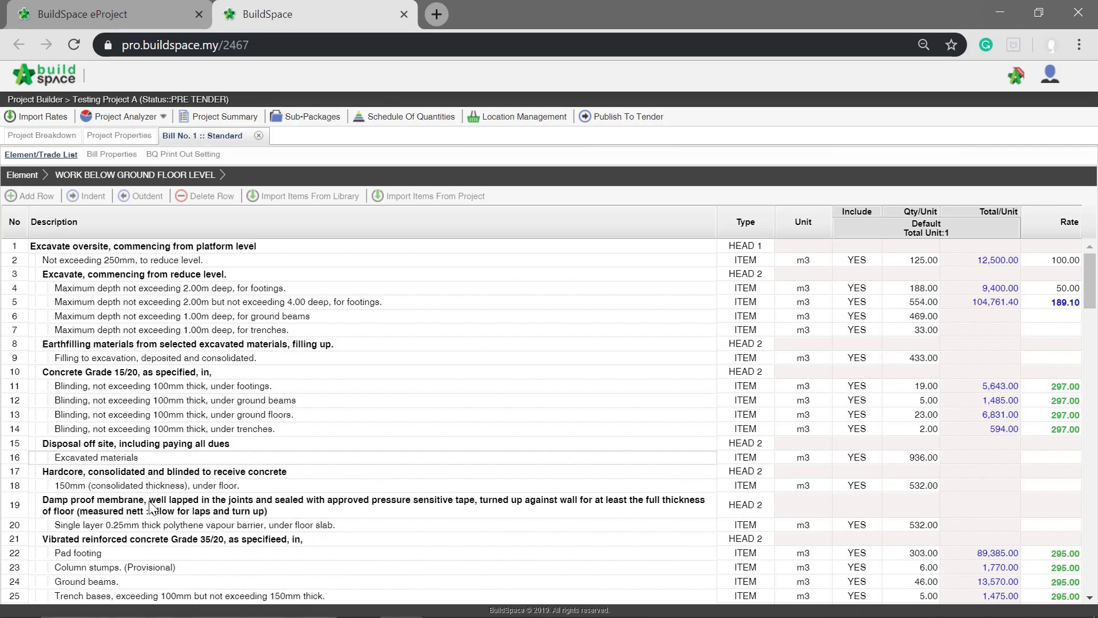
scroll(152, 506, down, 2)
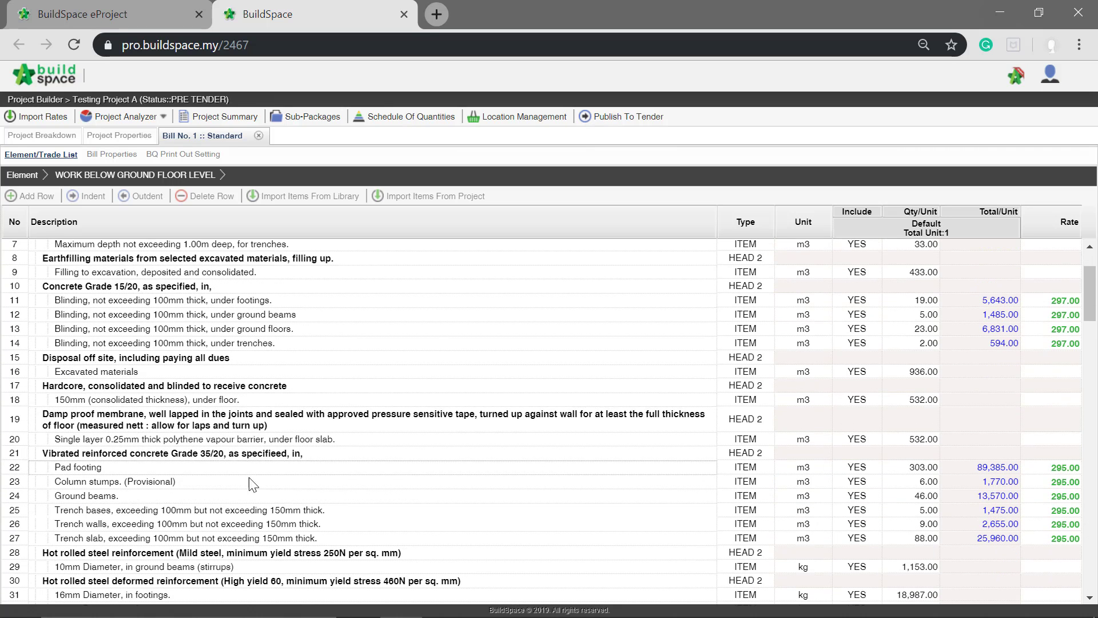
scroll(257, 417, up, 2)
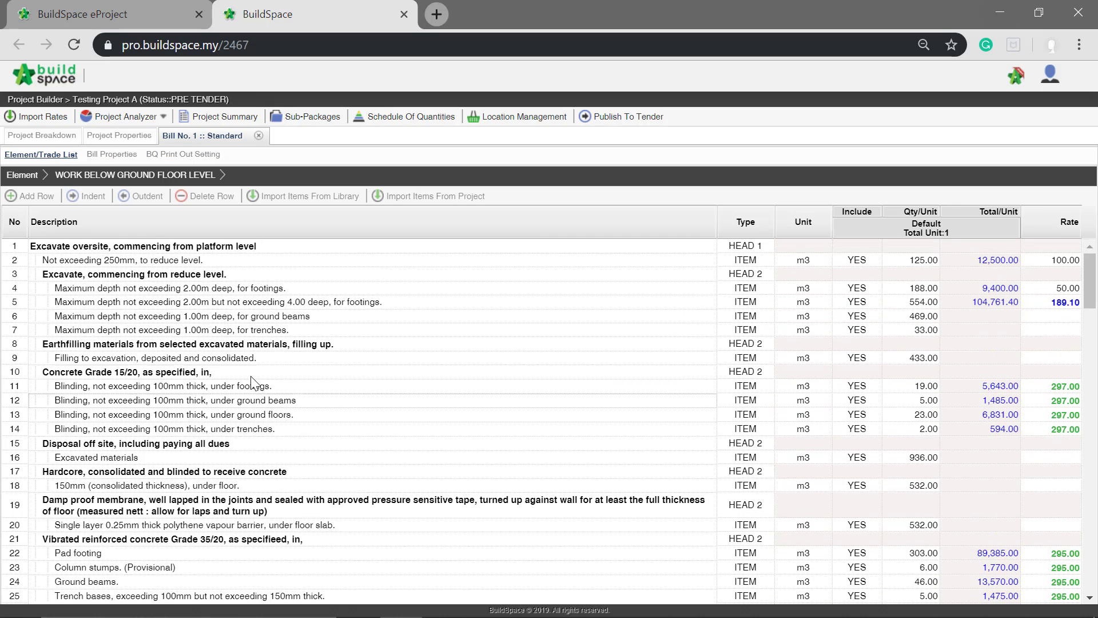
- Open the project's Resource Analysis and bring up the Ready-mix concrete materials
click(144, 121)
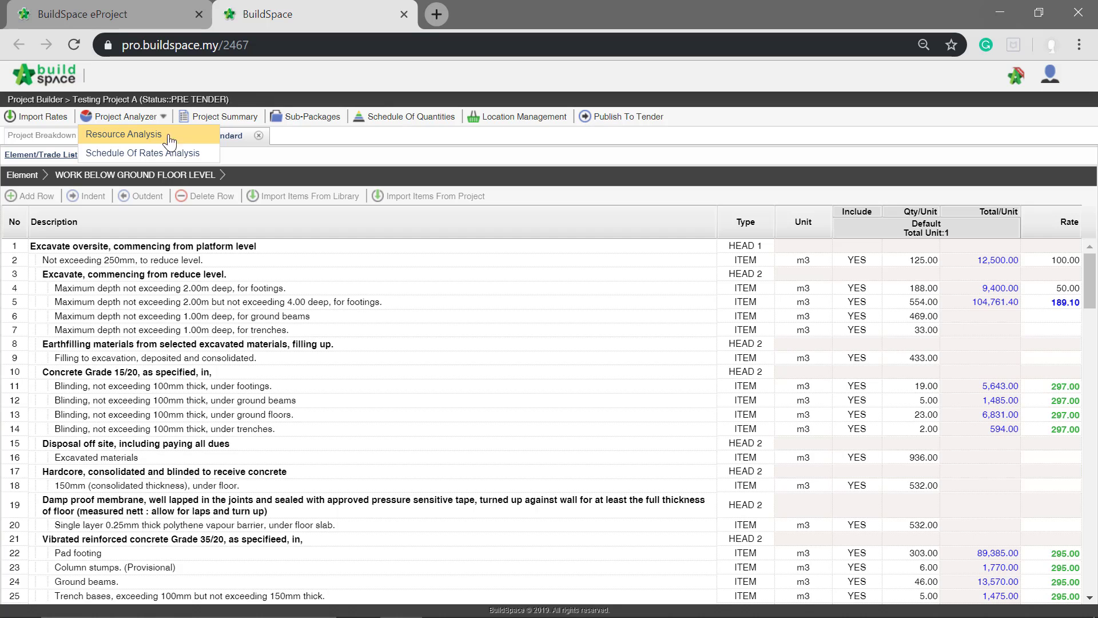
click(140, 140)
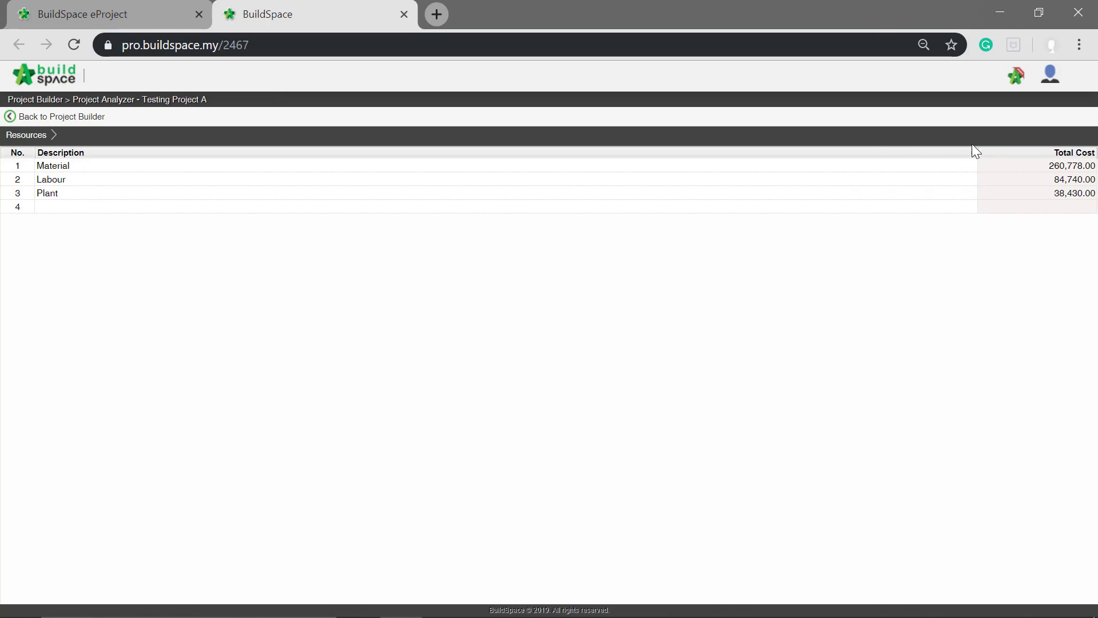
double_click(314, 165)
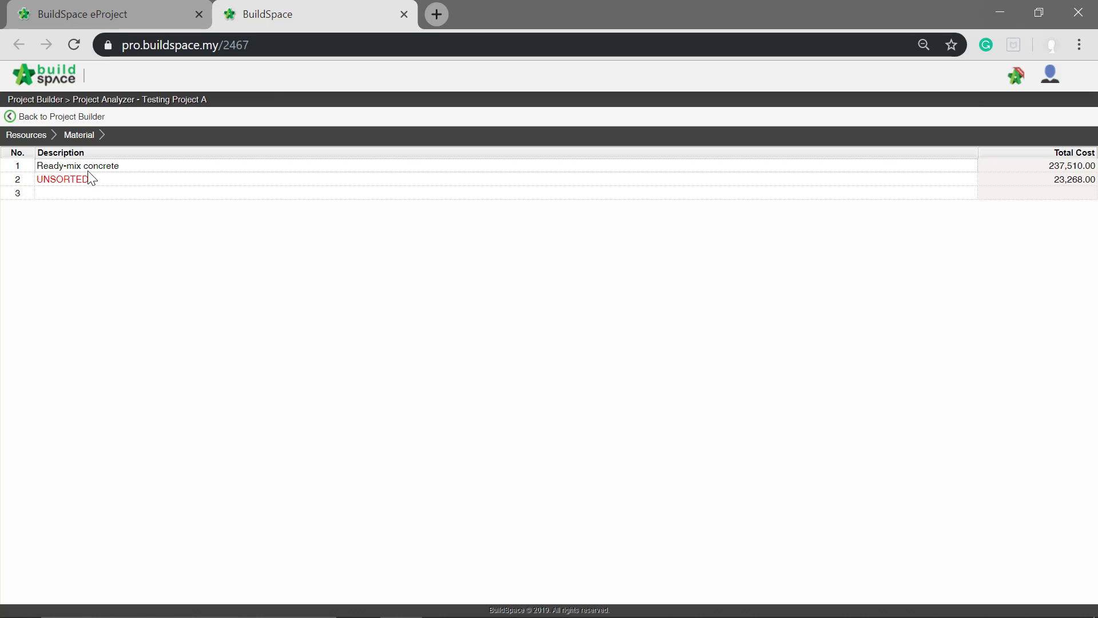
double_click(184, 170)
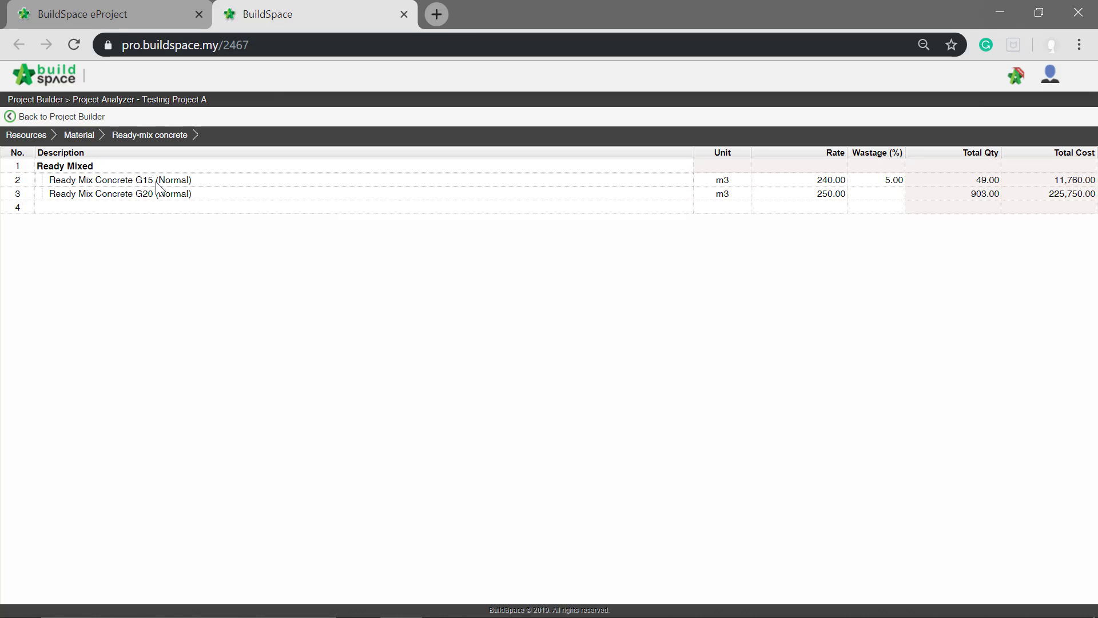
- Set the Ready Mix Concrete G15 (Normal) rate to 300 and its wastage to 10%
click(828, 180)
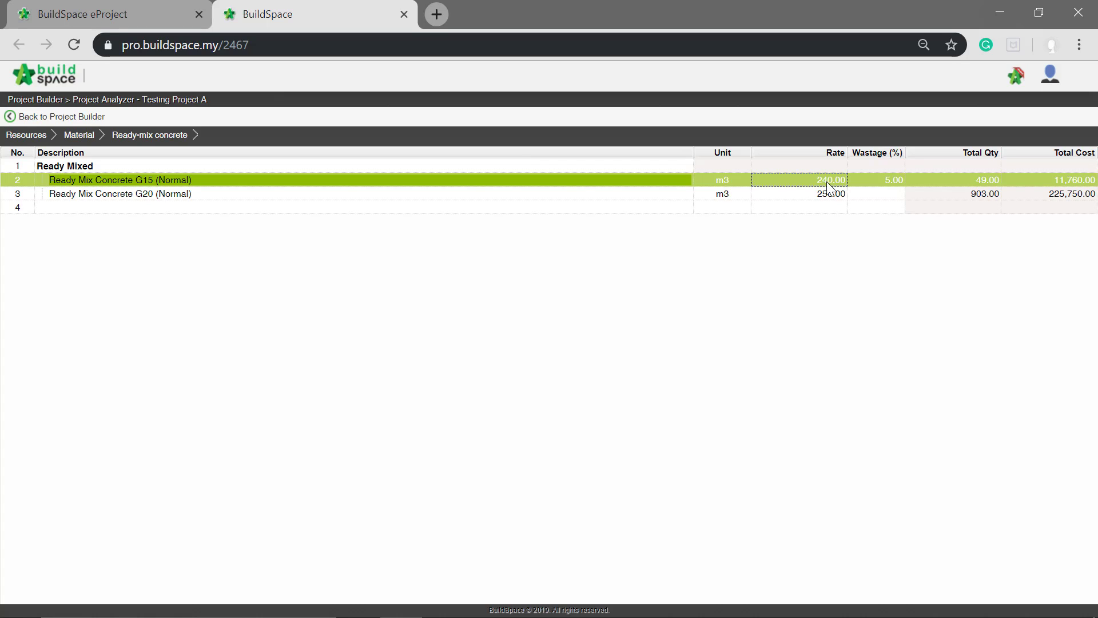
double_click(826, 181)
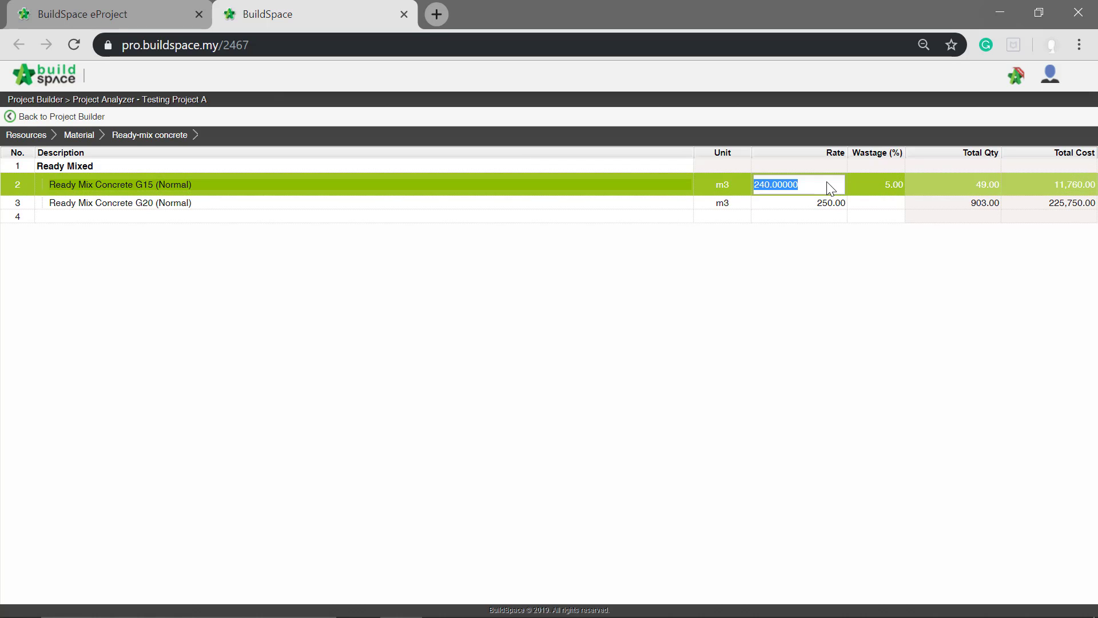
text(3)
key(Return)
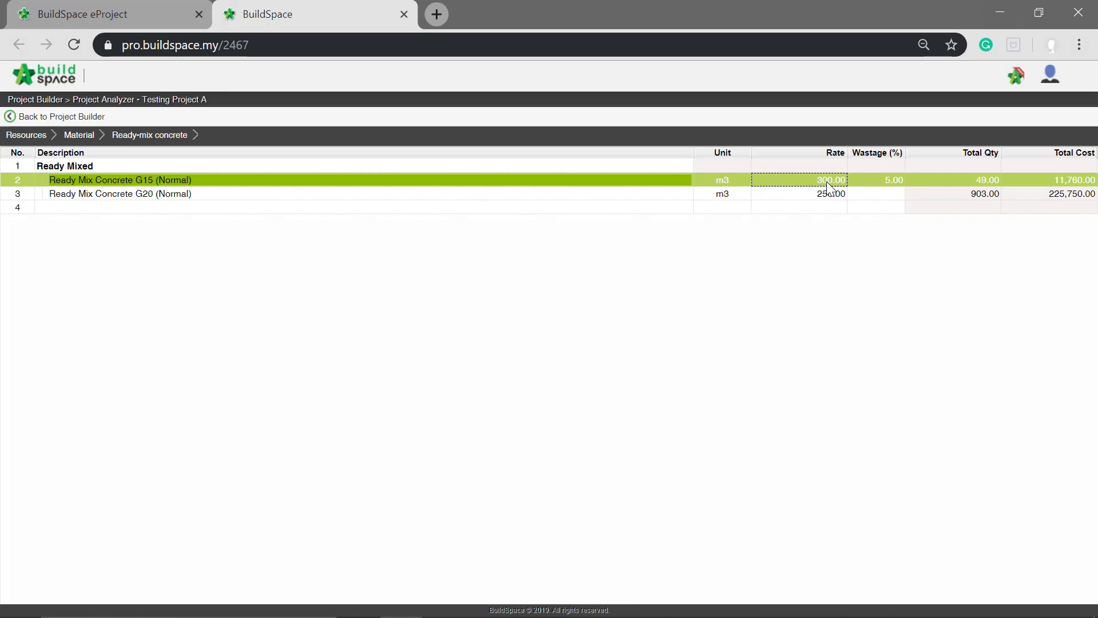
click(880, 180)
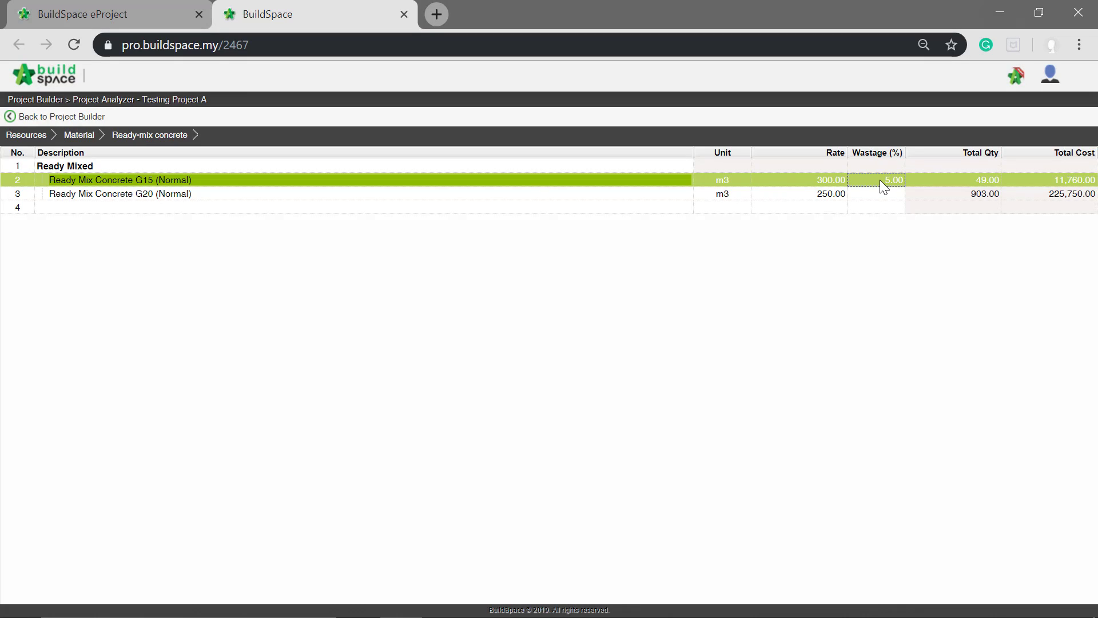
double_click(879, 179)
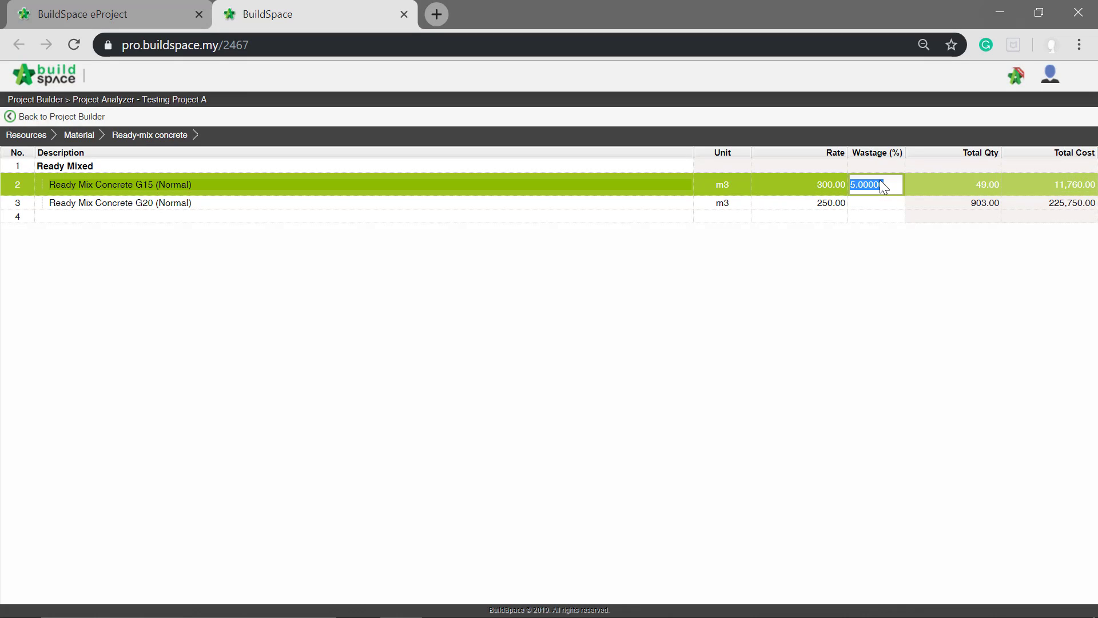
text(10)
key(Return)
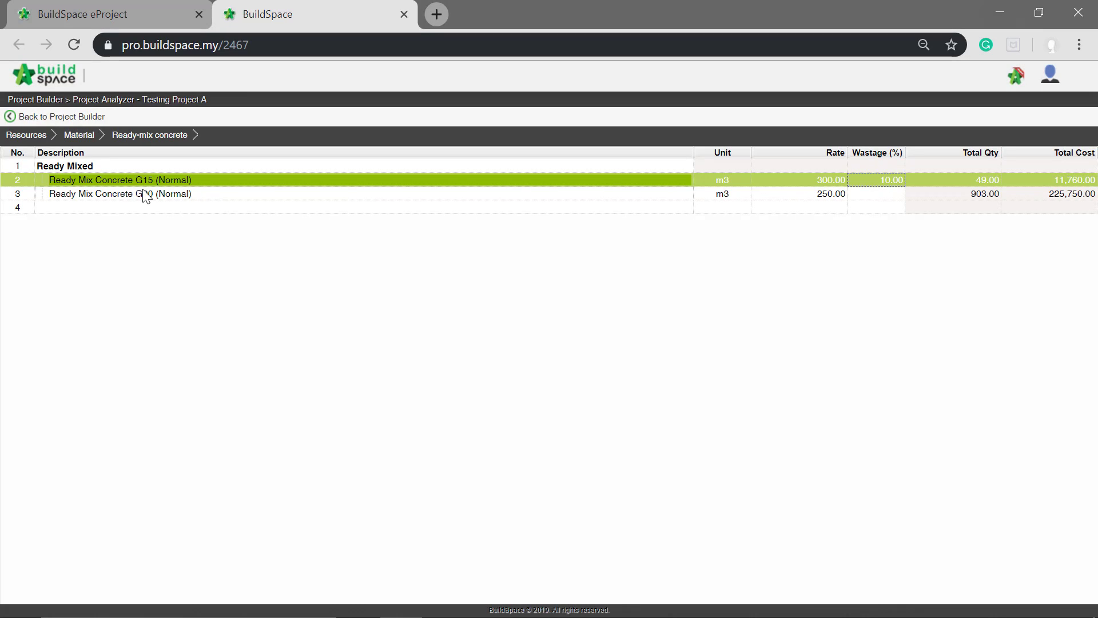
- Set the Ready Mix Concrete G20 (Normal) rate to 350 and its wastage to 15%
click(342, 195)
click(829, 191)
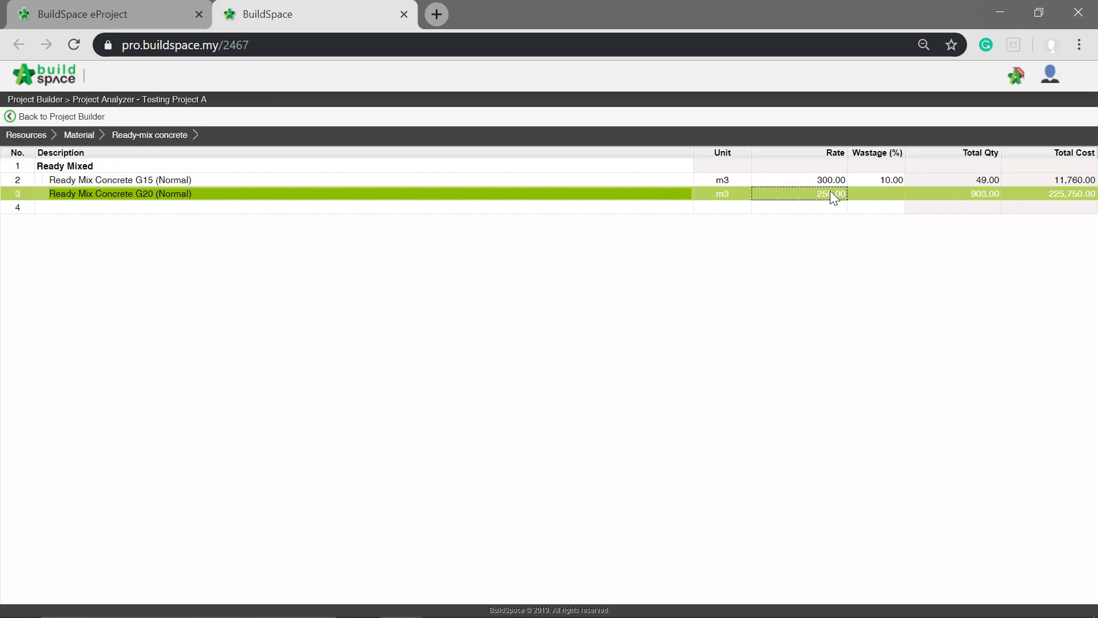
click(829, 190)
text(350)
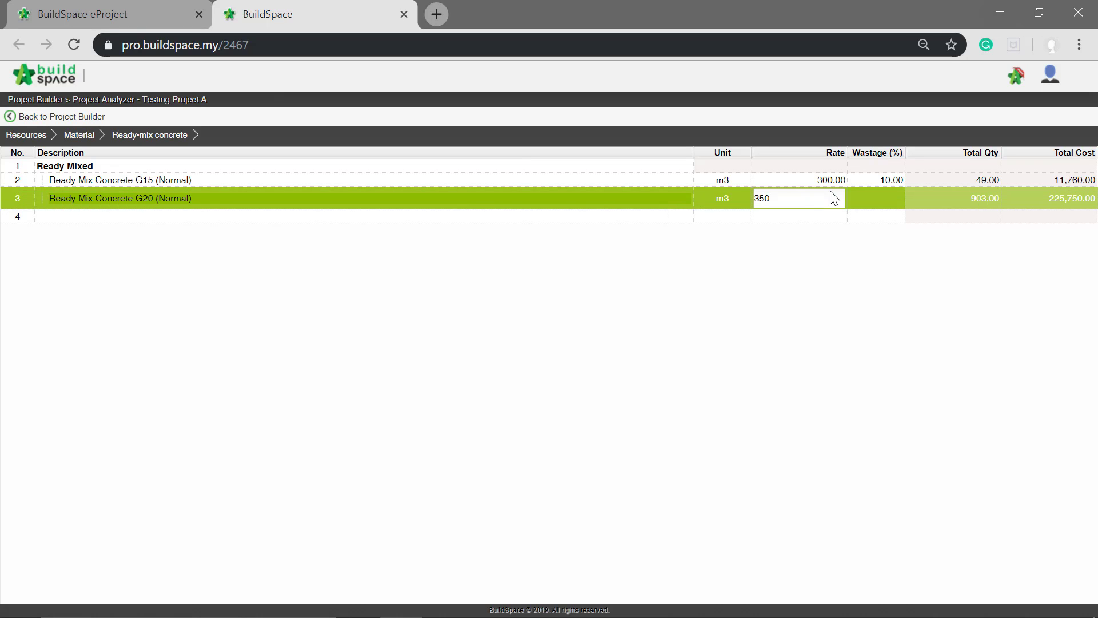
key(Tab)
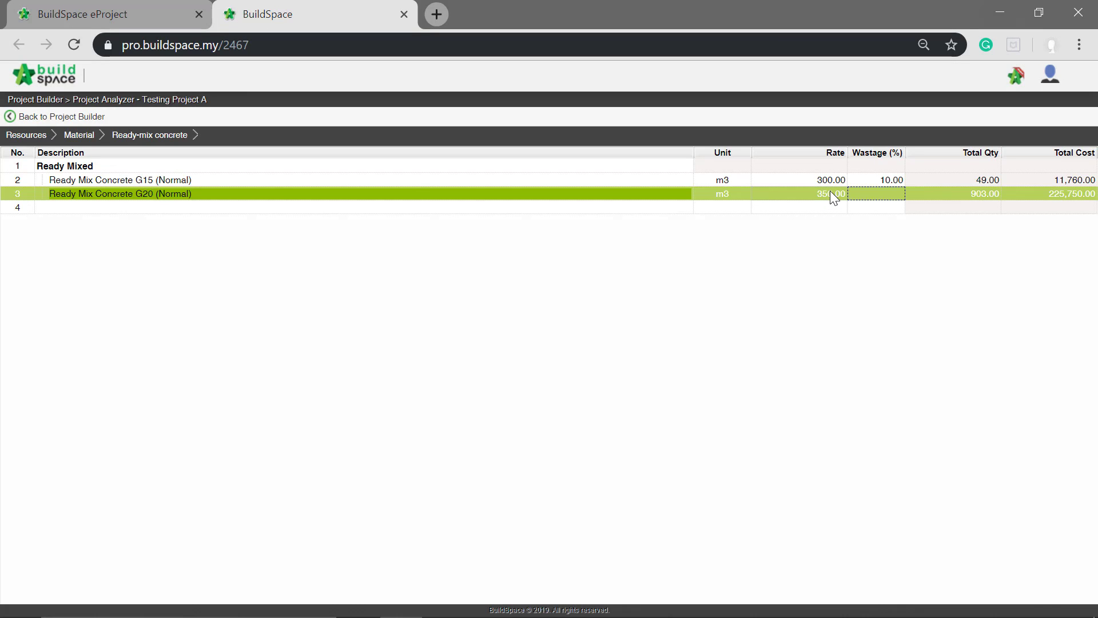
click(869, 192)
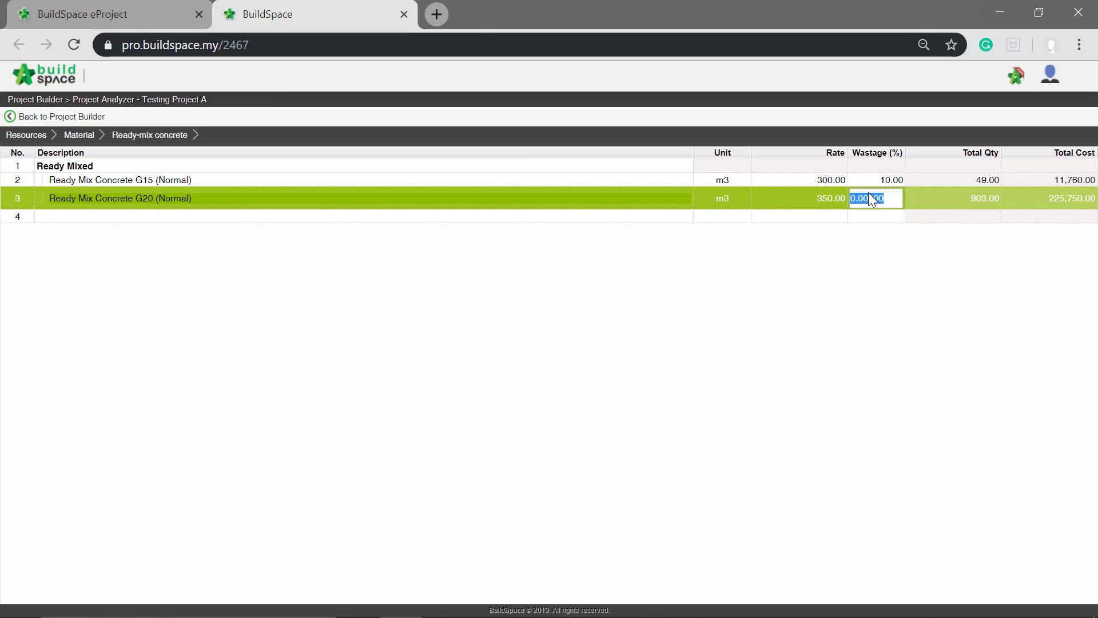
text(15)
key(Return)
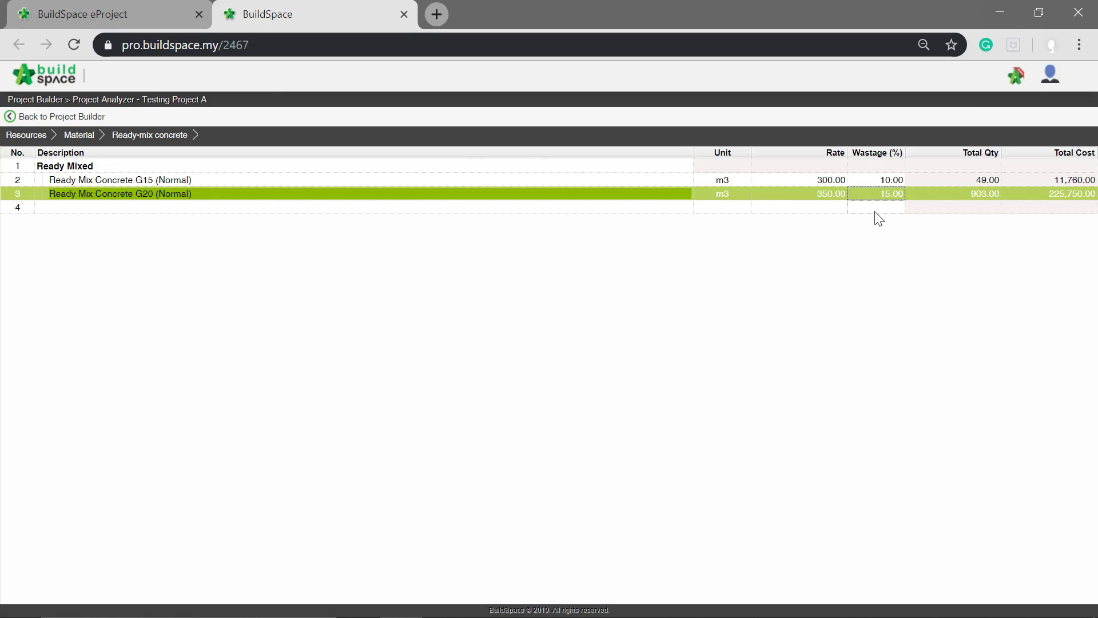
click(875, 212)
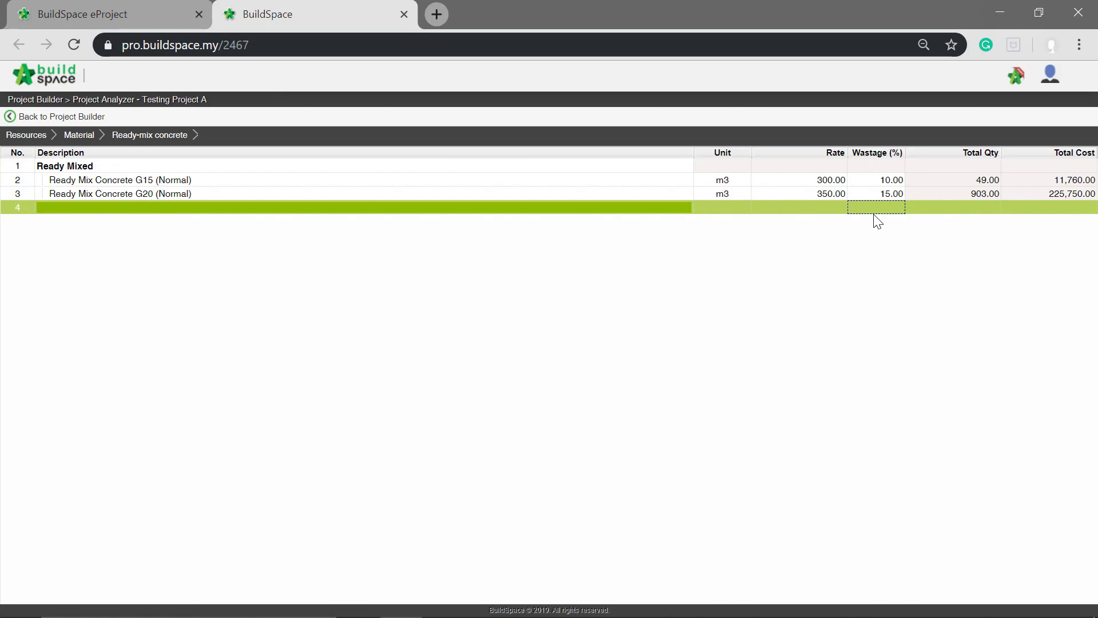
- Examine the bill items that use Ready Mix Concrete G15 (Normal) and those that use Ready Mix Concrete G20 (Normal)
double_click(195, 181)
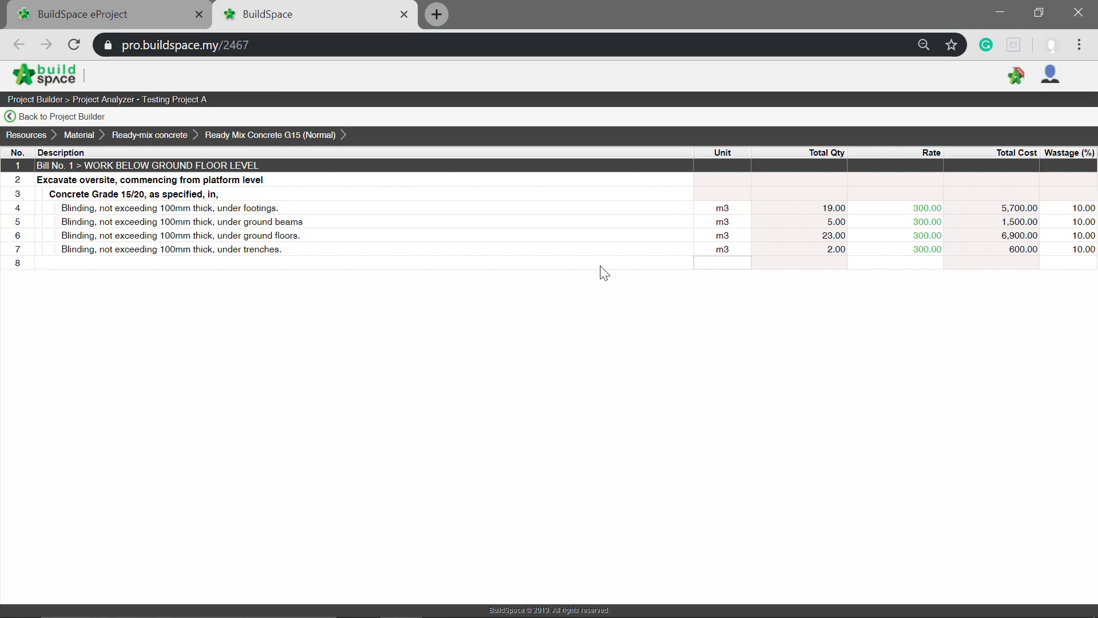
click(171, 143)
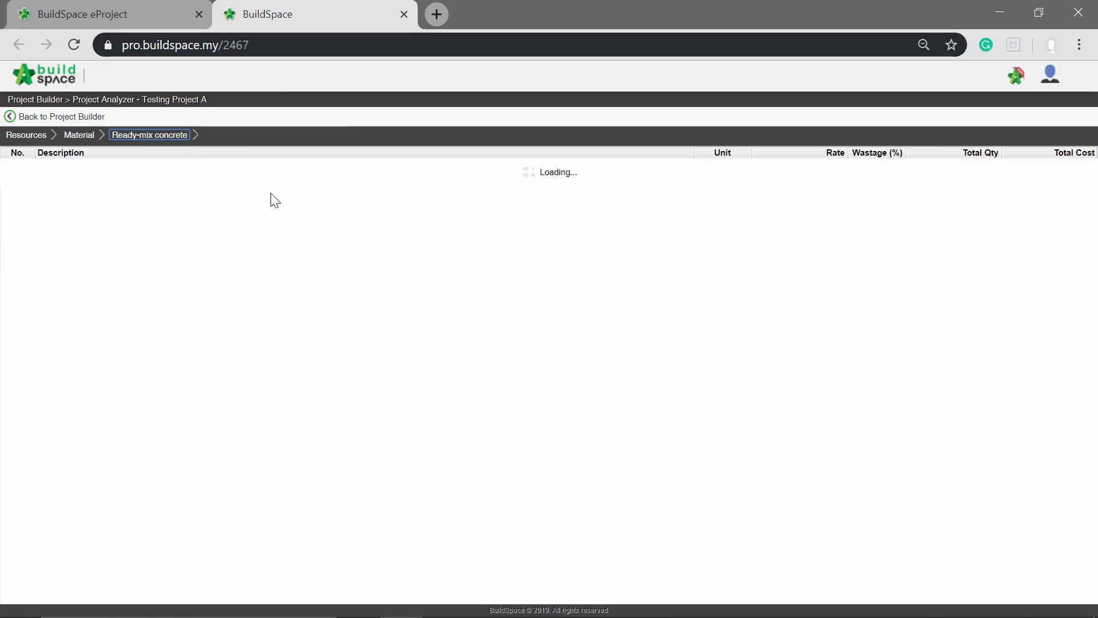
double_click(468, 194)
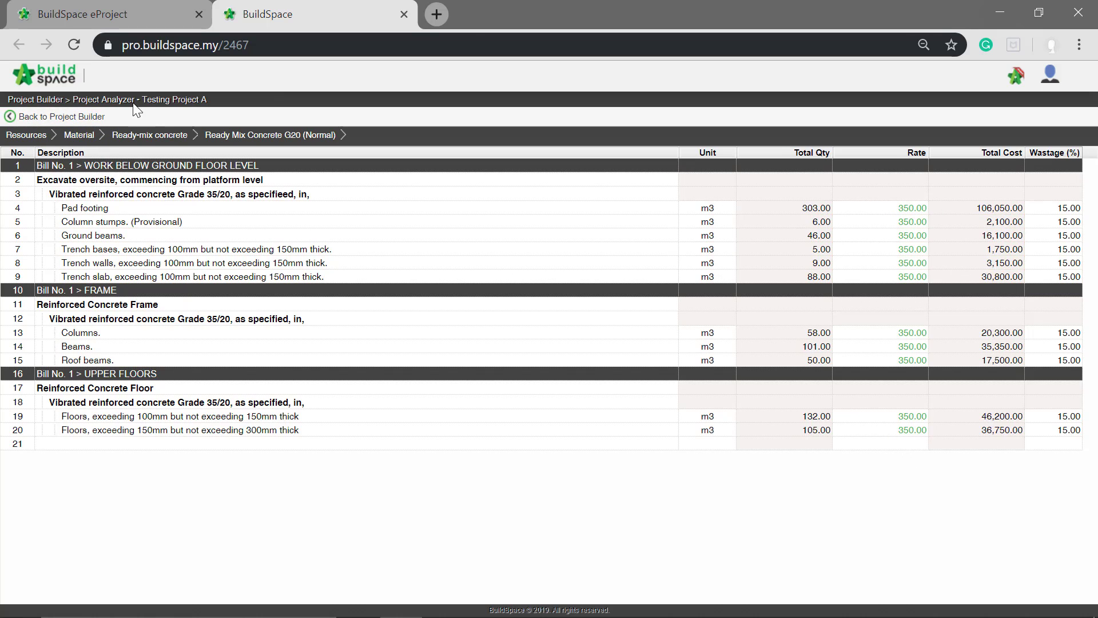
- Return to the project builder and recalculate Bill No. 1 at the bill items, bill elements and bills levels
click(50, 117)
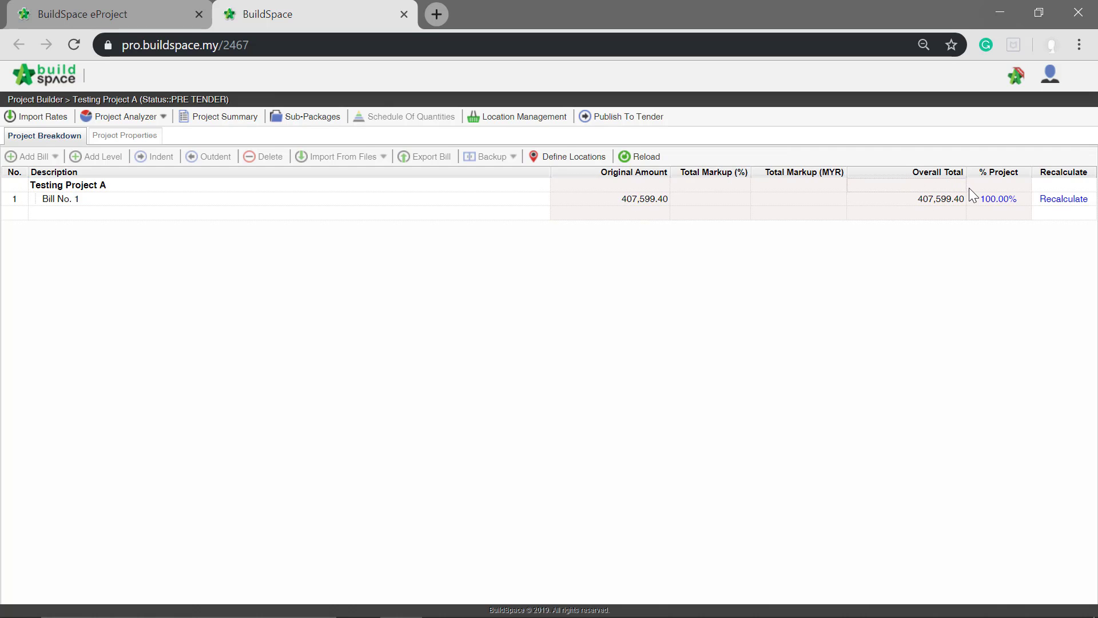
click(922, 188)
click(1065, 200)
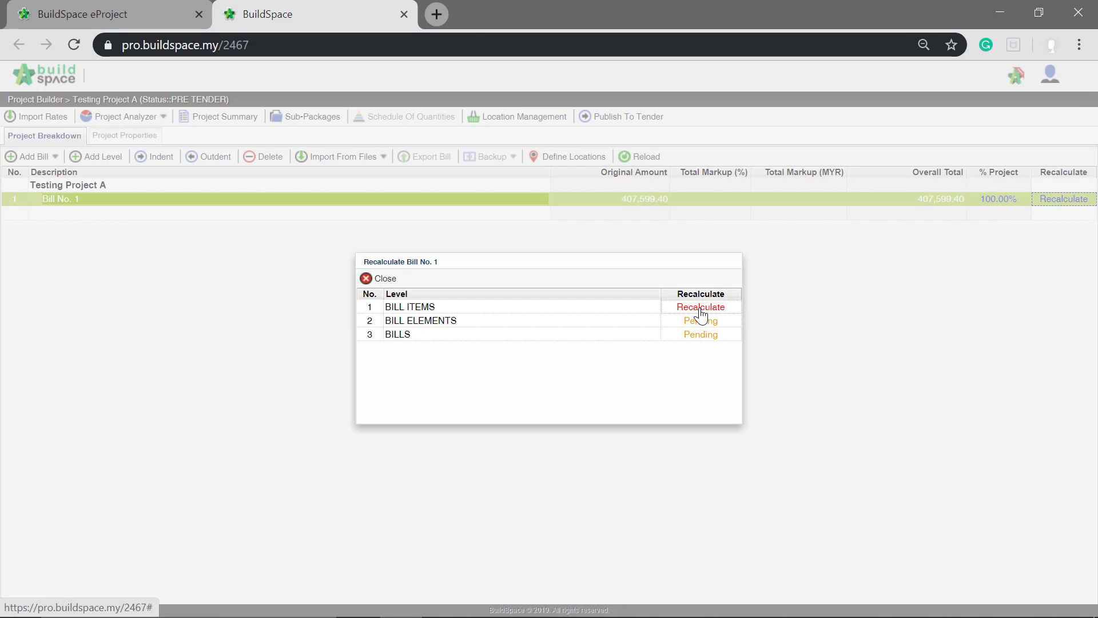
click(699, 309)
click(699, 321)
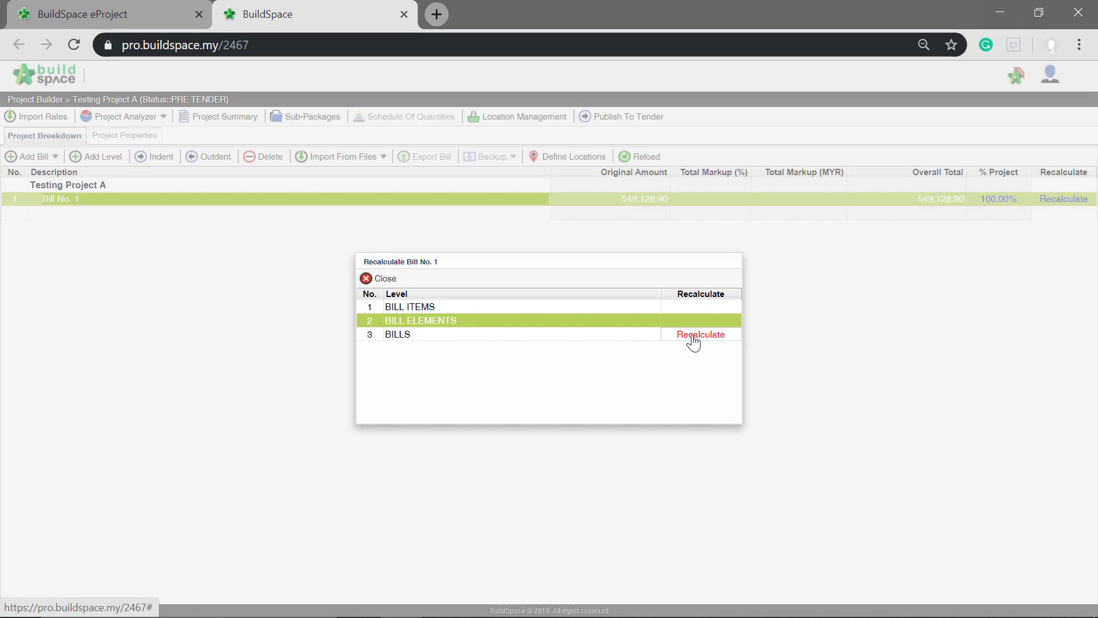
click(699, 334)
click(965, 211)
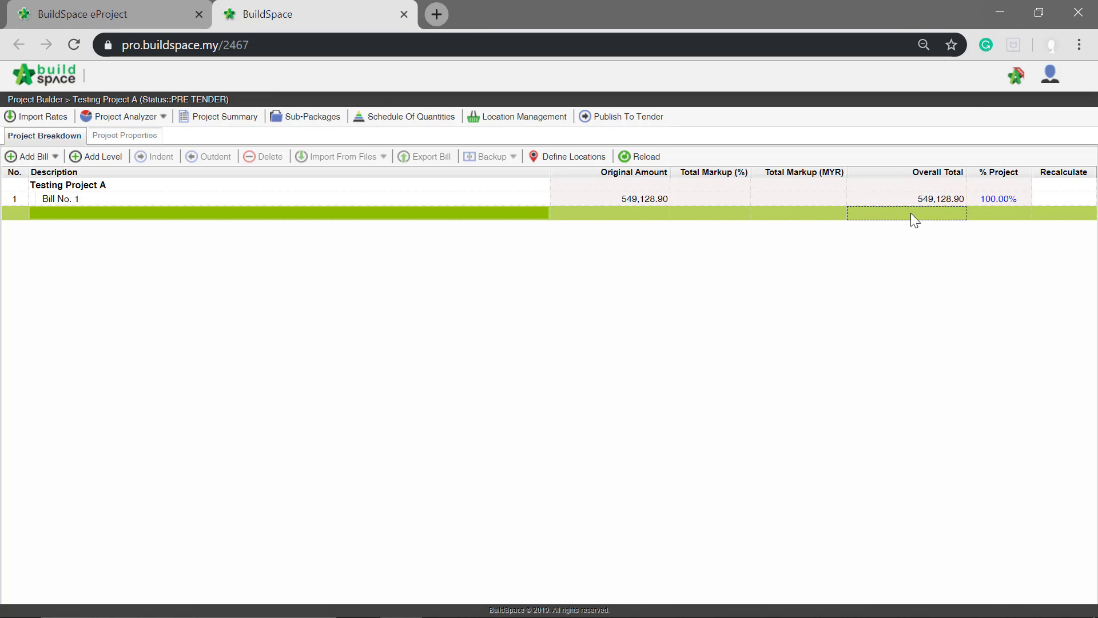
- Examine the material build-up of the Pad footing rate under WORK BELOW GROUND FLOOR LEVEL in Bill No. 1, and return to the item list
double_click(277, 199)
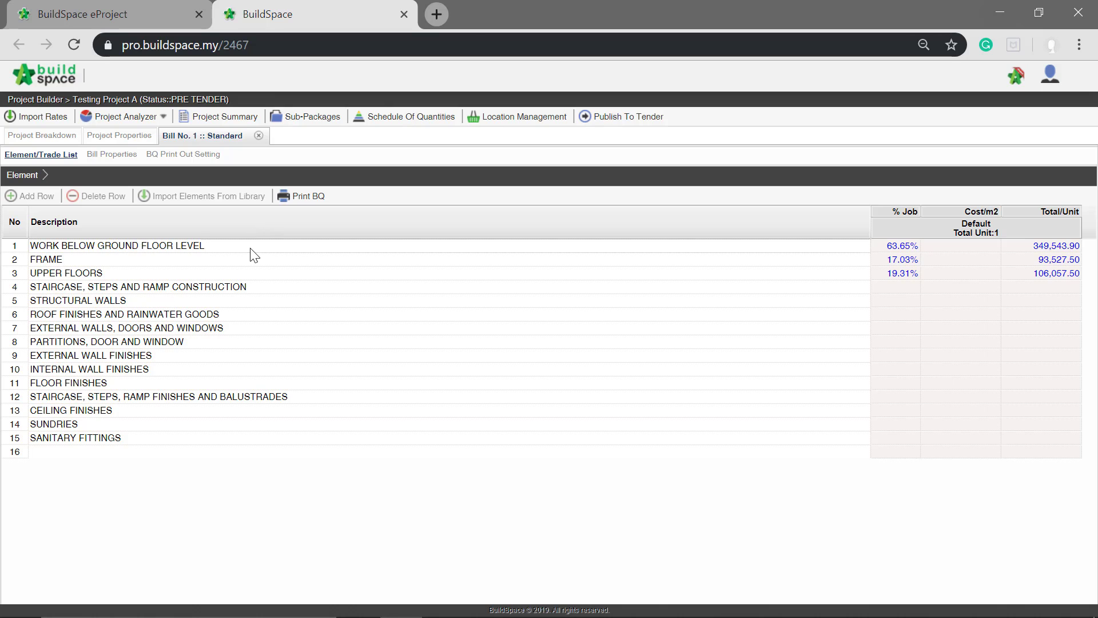
double_click(250, 248)
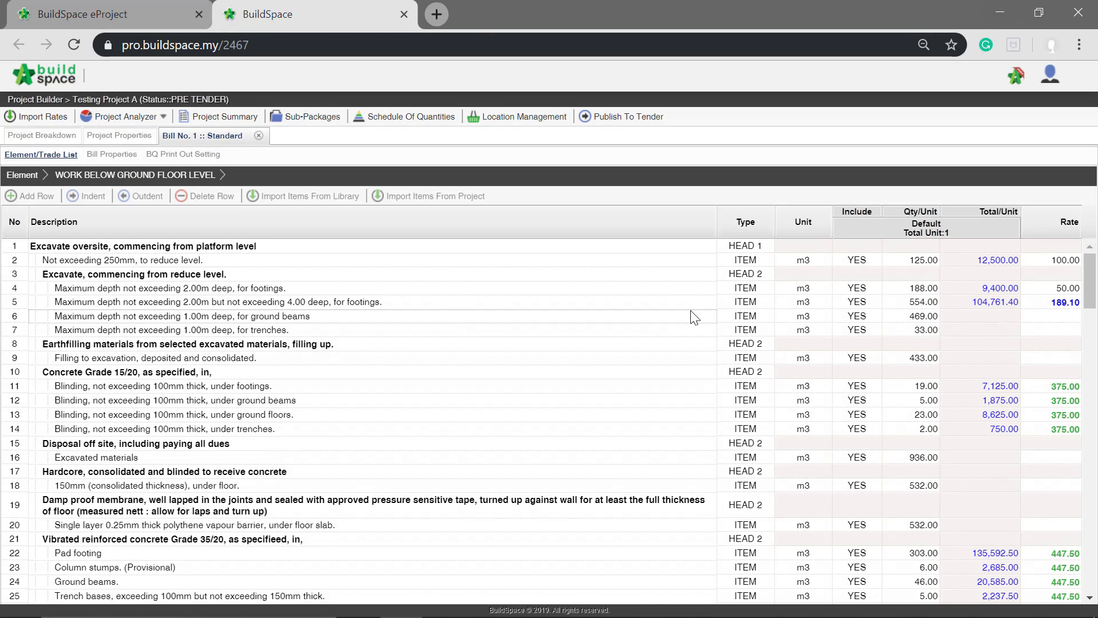
scroll(692, 303, down, 2)
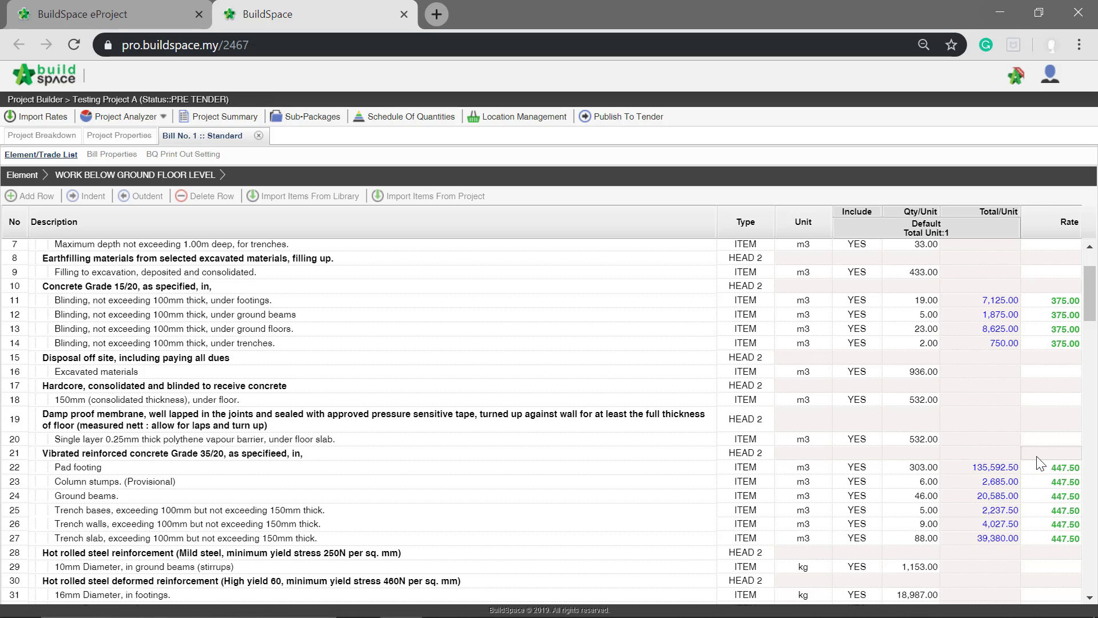
double_click(1060, 469)
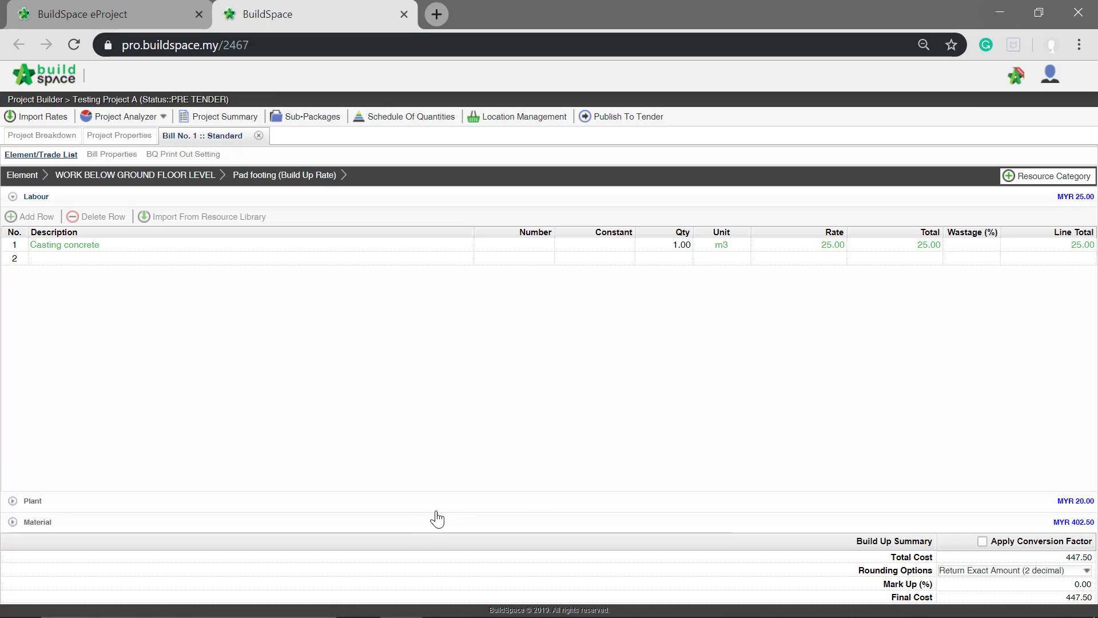
click(421, 521)
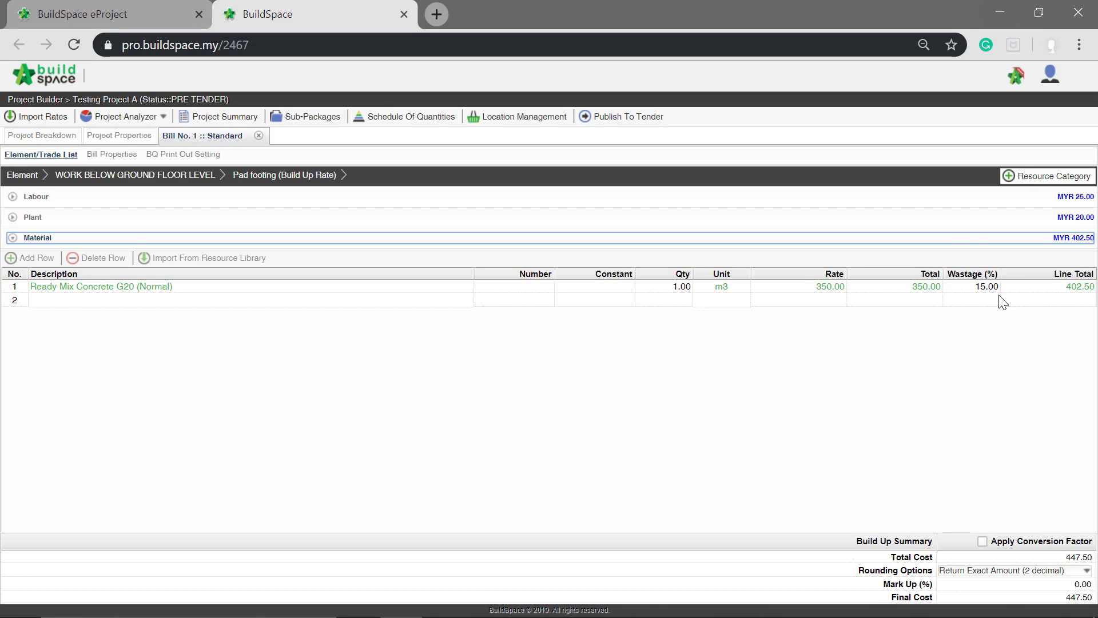
click(515, 291)
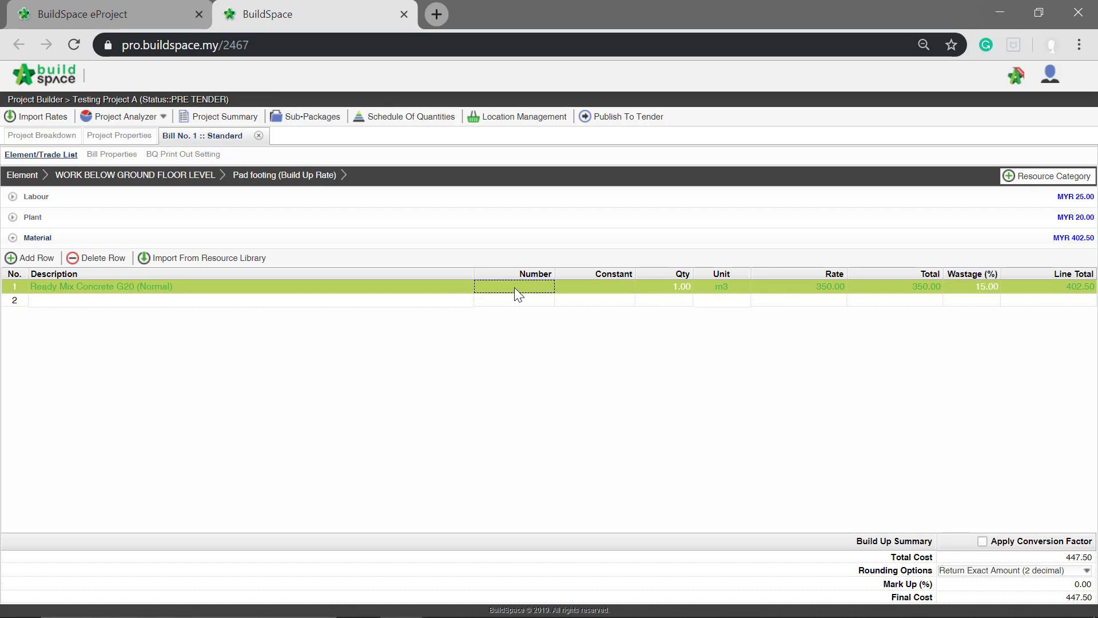
click(76, 181)
scroll(474, 317, up, 5)
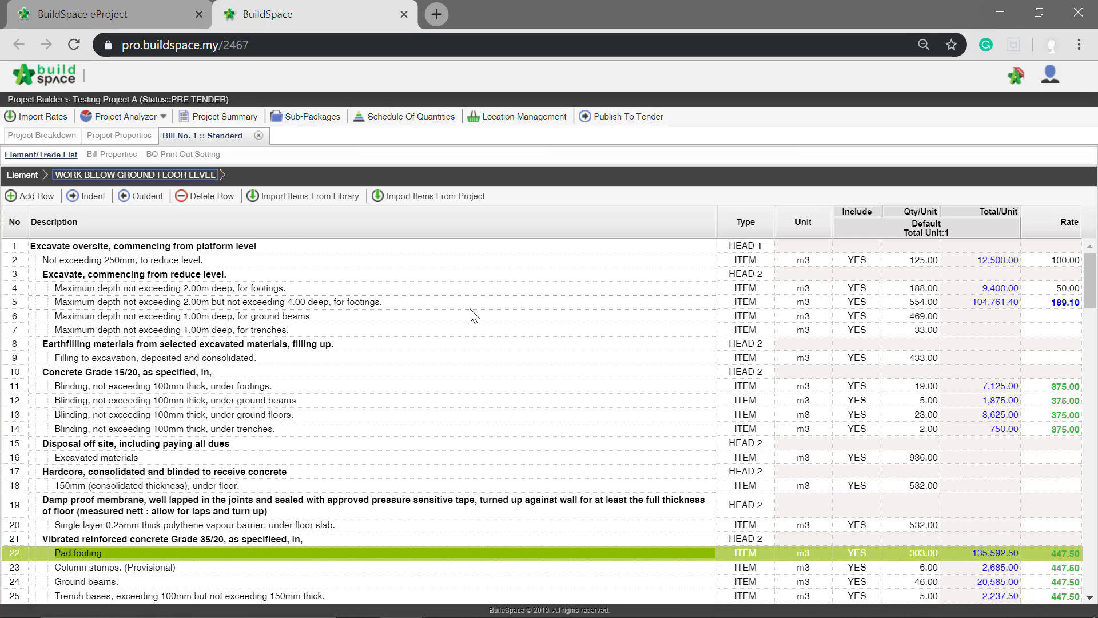
scroll(473, 317, down, 2)
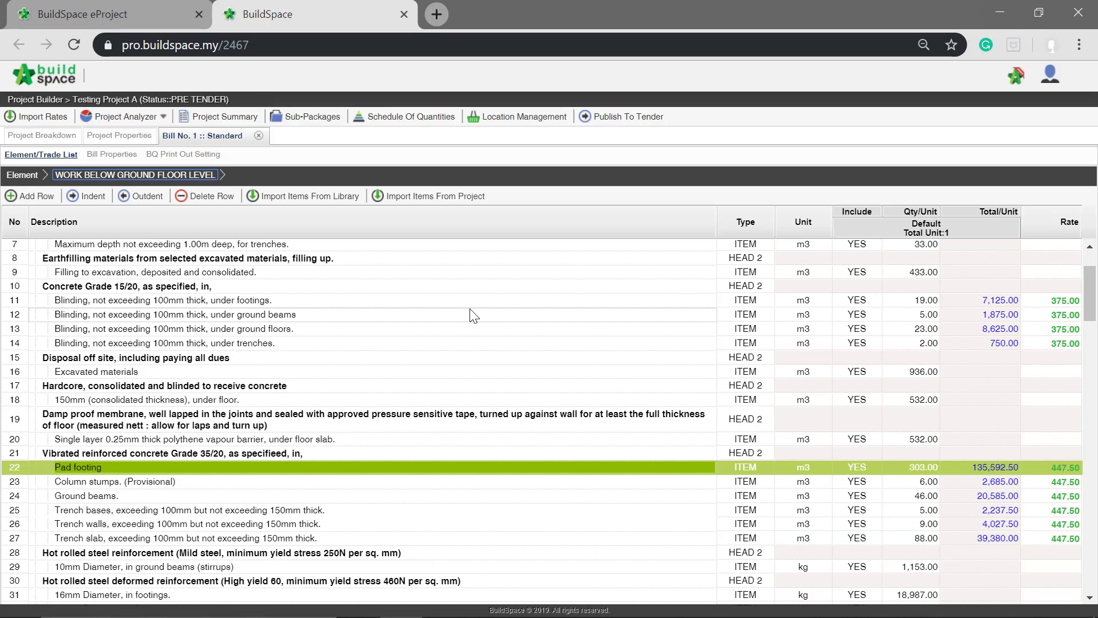
scroll(473, 315, up, 3)
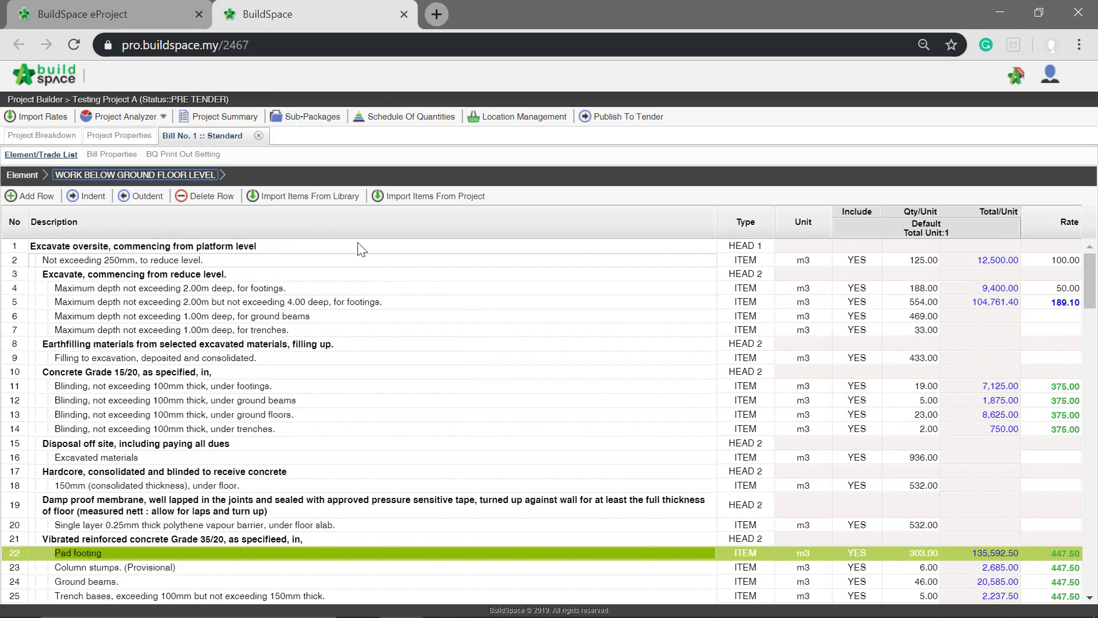
- Enable both Element Markup and Item Markup in the properties of Bill No. 1 and save each setting
click(114, 155)
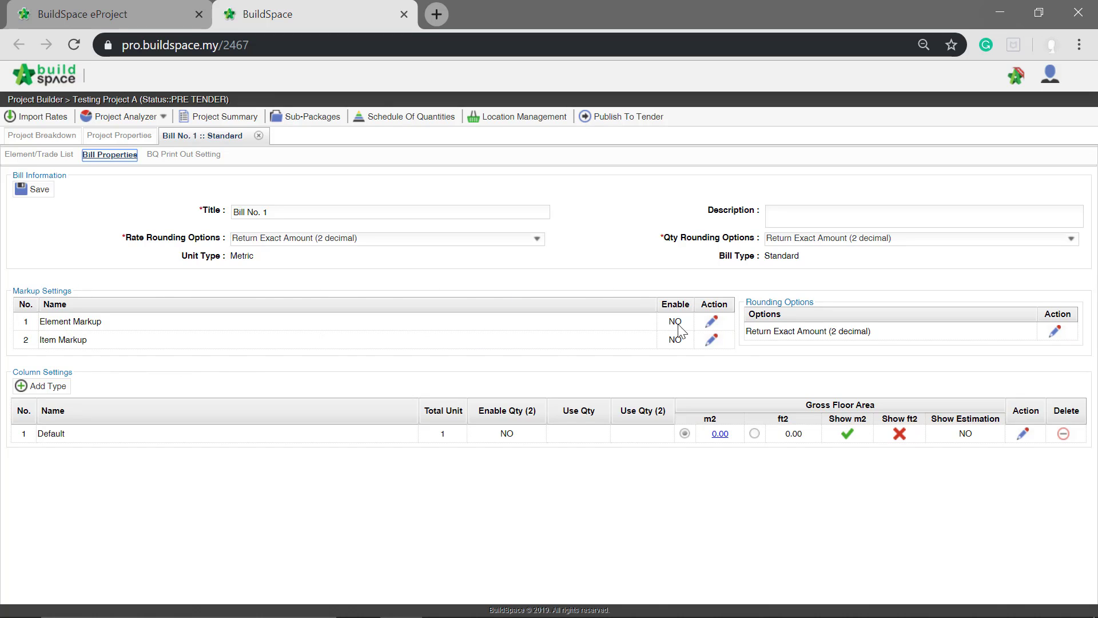
click(710, 324)
click(710, 324)
click(716, 342)
click(675, 340)
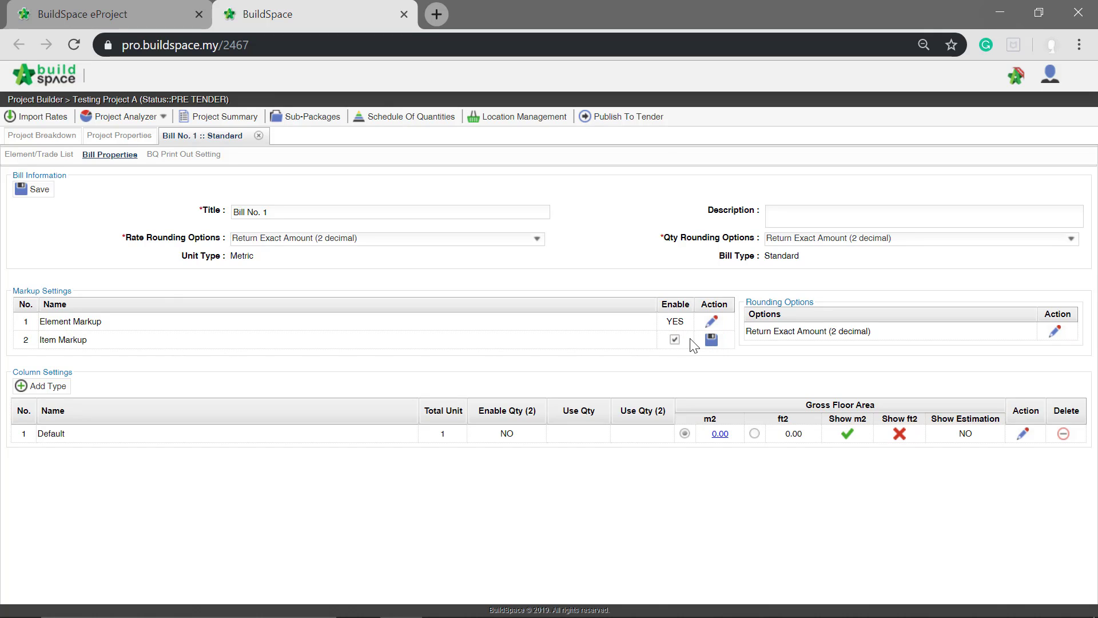
click(712, 342)
- Return to the element list and set the element markup of WORK BELOW GROUND FLOOR LEVEL to 10%
click(36, 159)
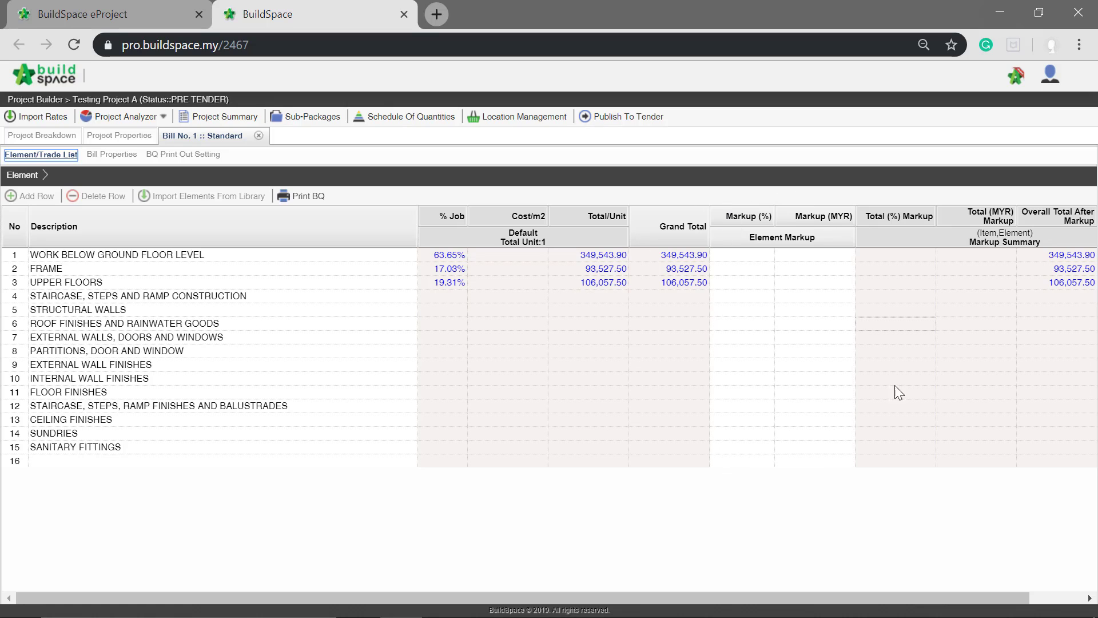
click(764, 259)
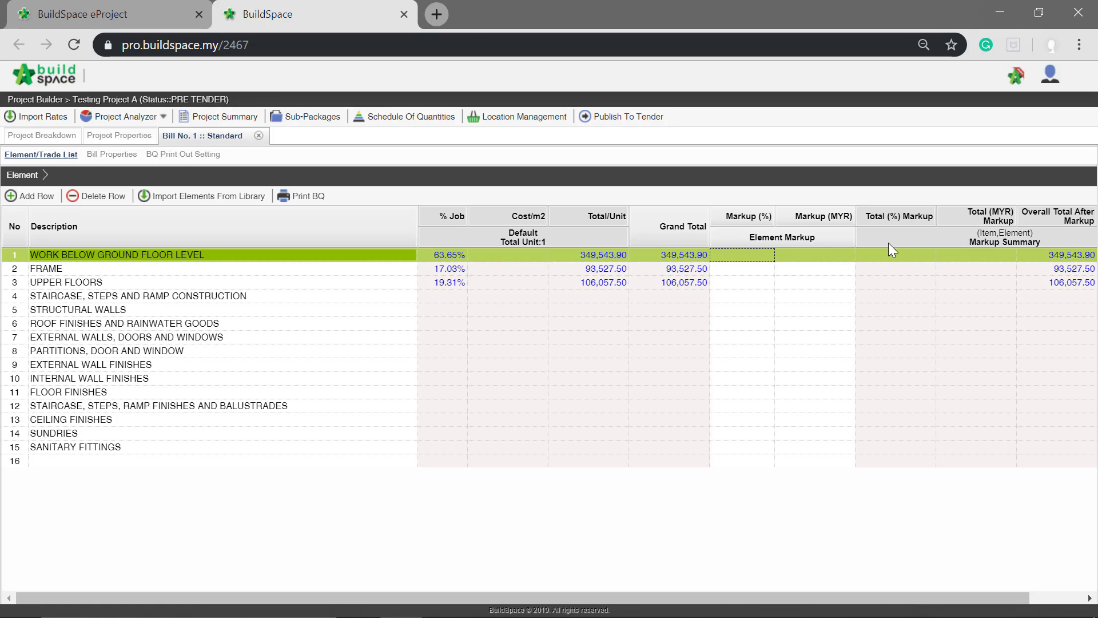
key(Return)
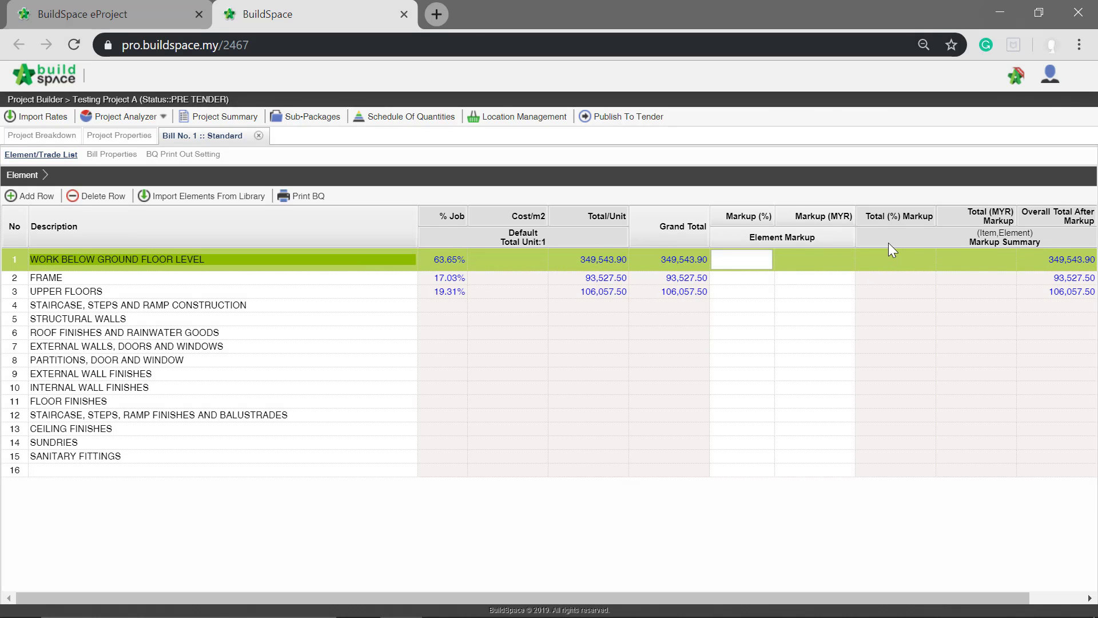
text(10)
key(Return)
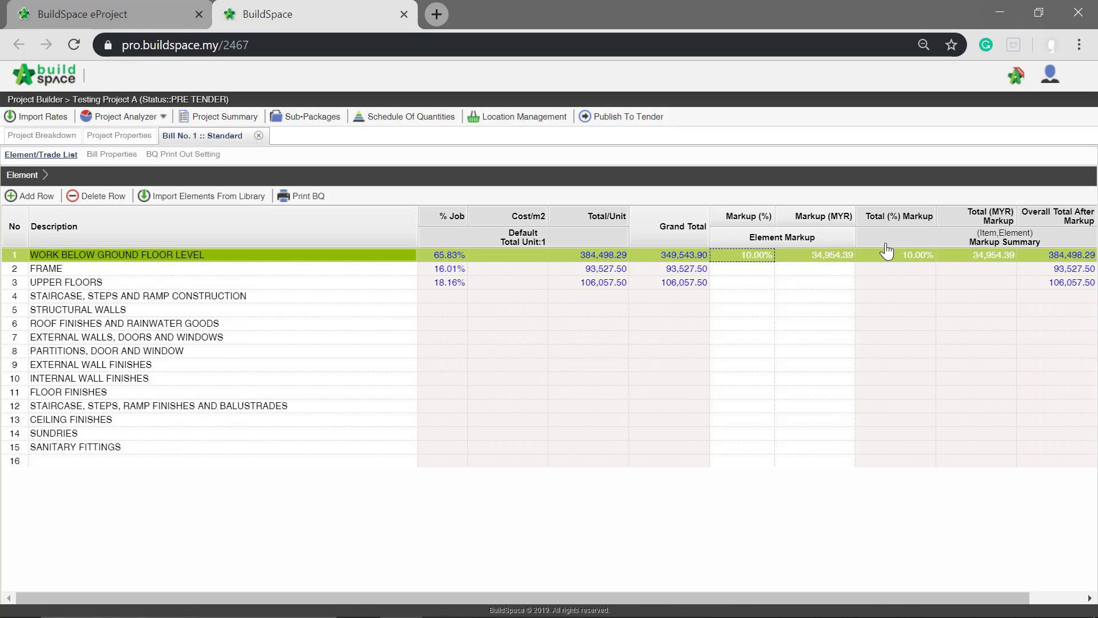
- Set the element markup amount of FRAME to MYR 20000
click(828, 269)
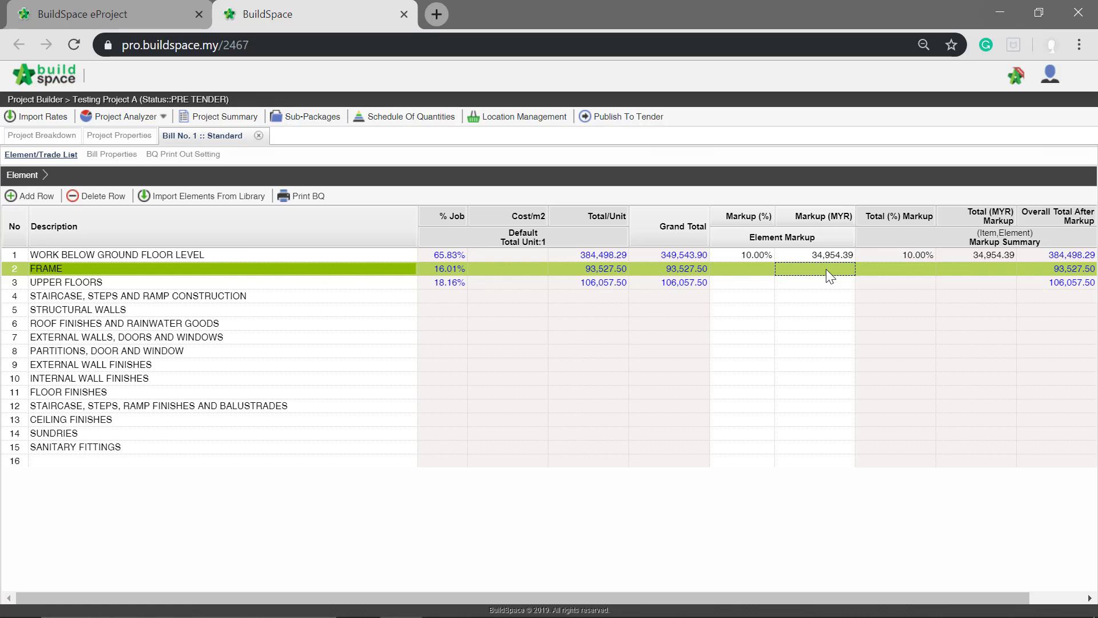
double_click(826, 269)
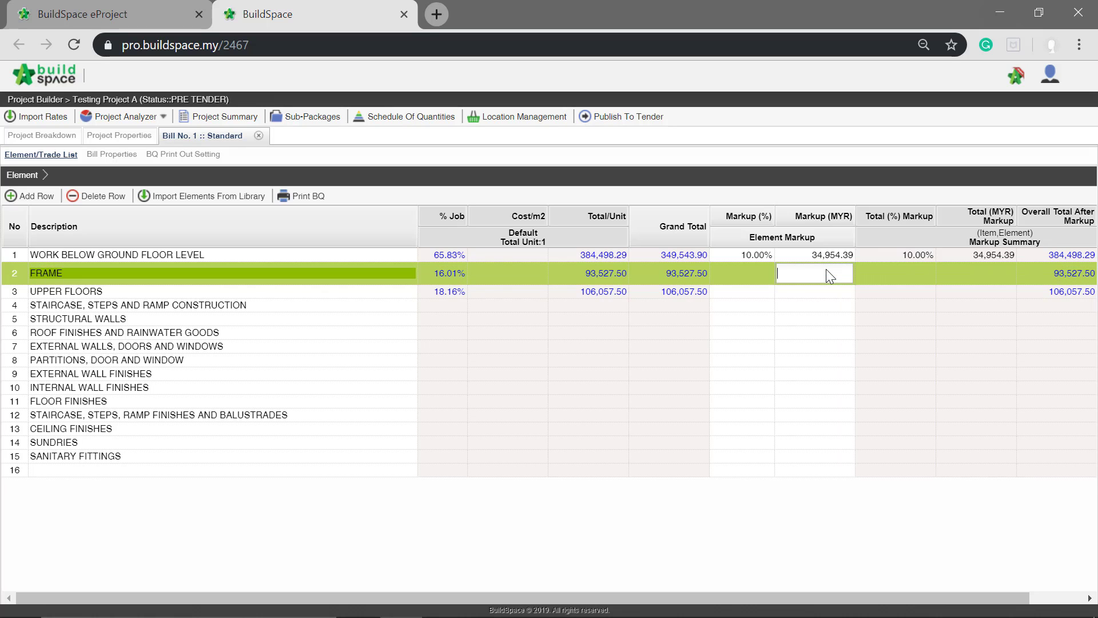
text(20000)
key(Return)
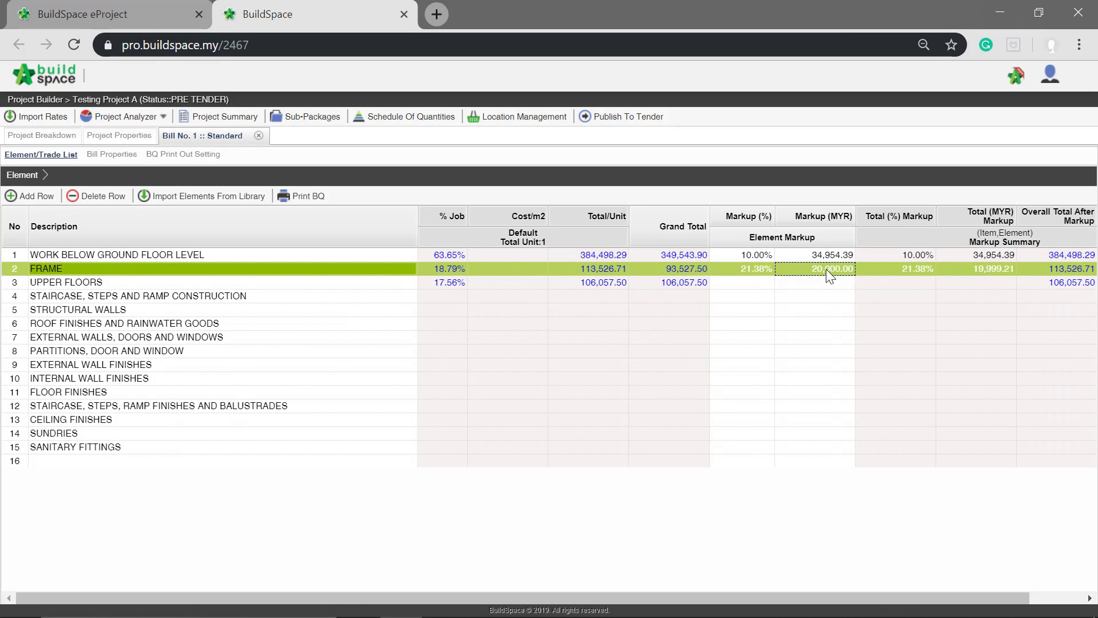
click(761, 255)
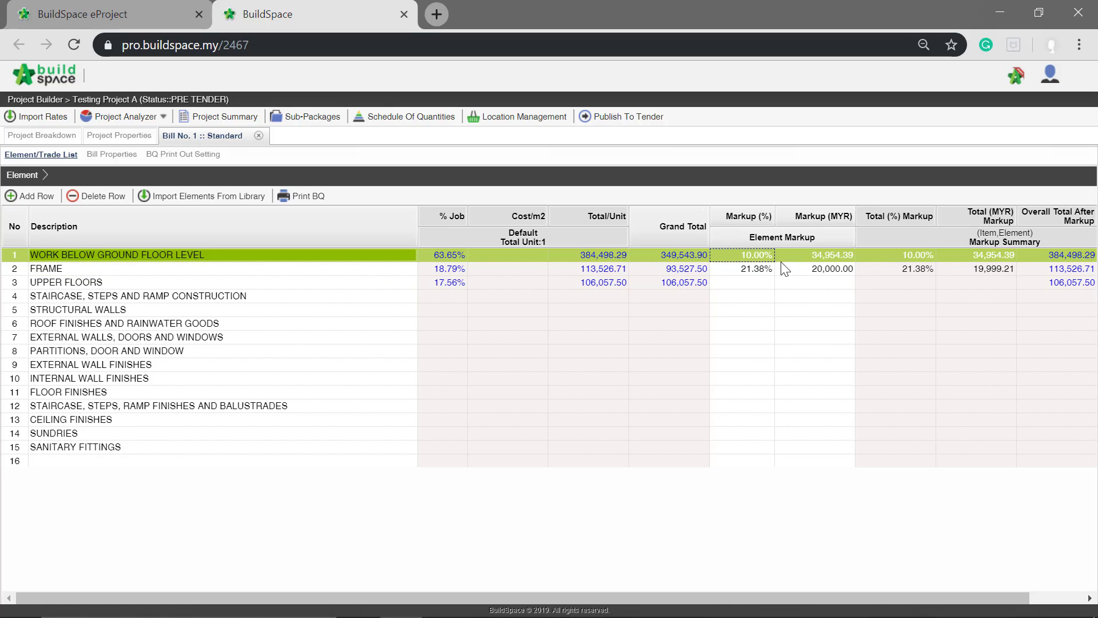
click(823, 270)
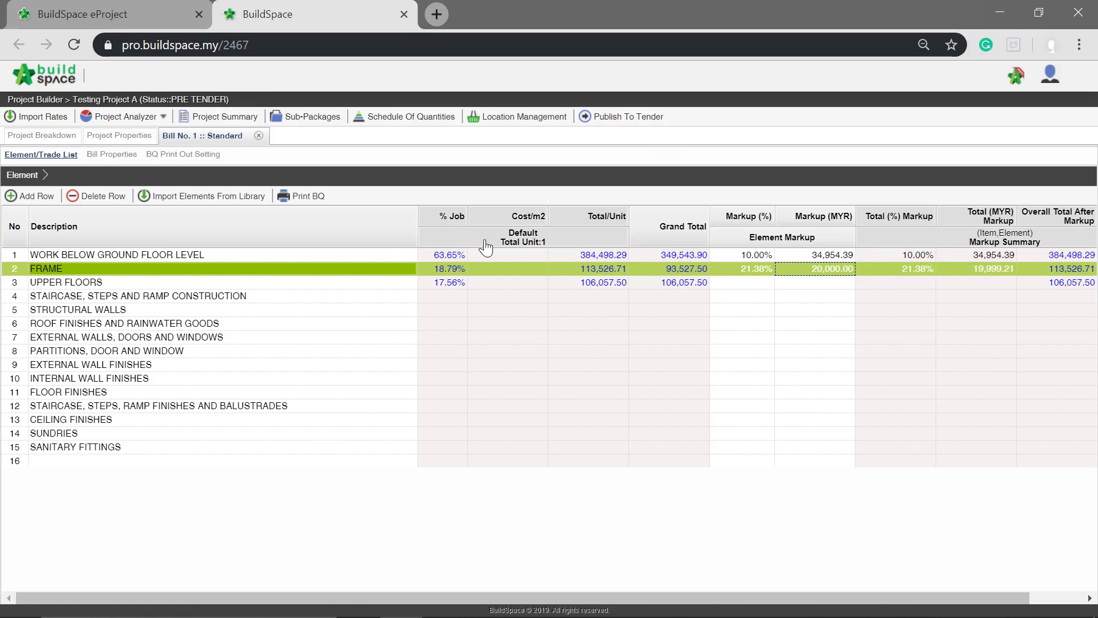
- Open the WORK BELOW GROUND FLOOR LEVEL items and set a 10% item markup on "Not exceeding 250mm, to reduce level"
click(257, 256)
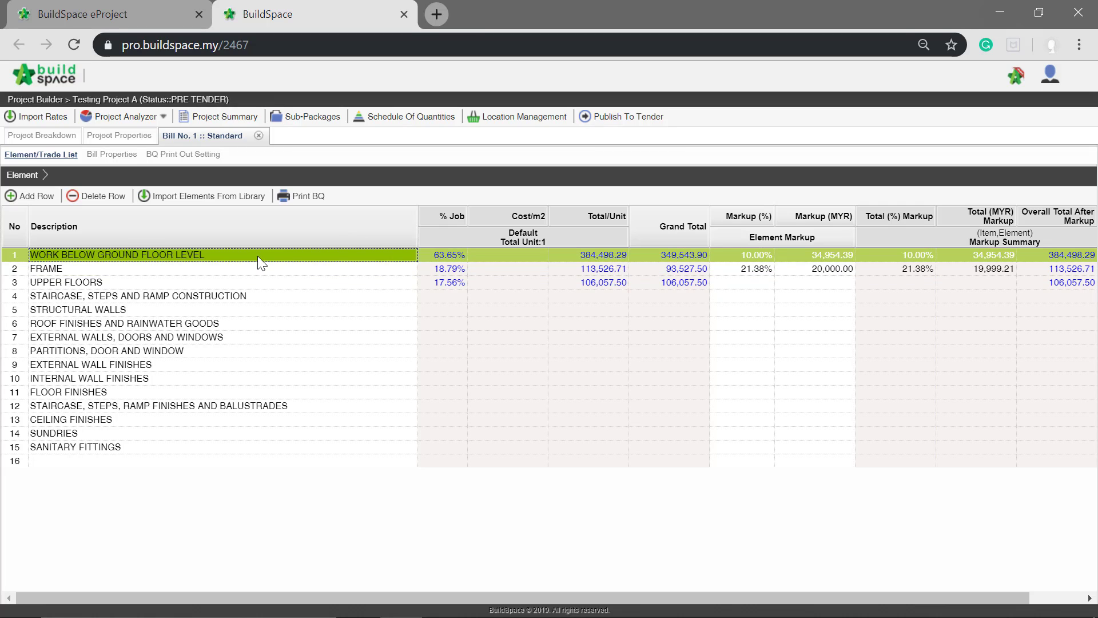
double_click(259, 255)
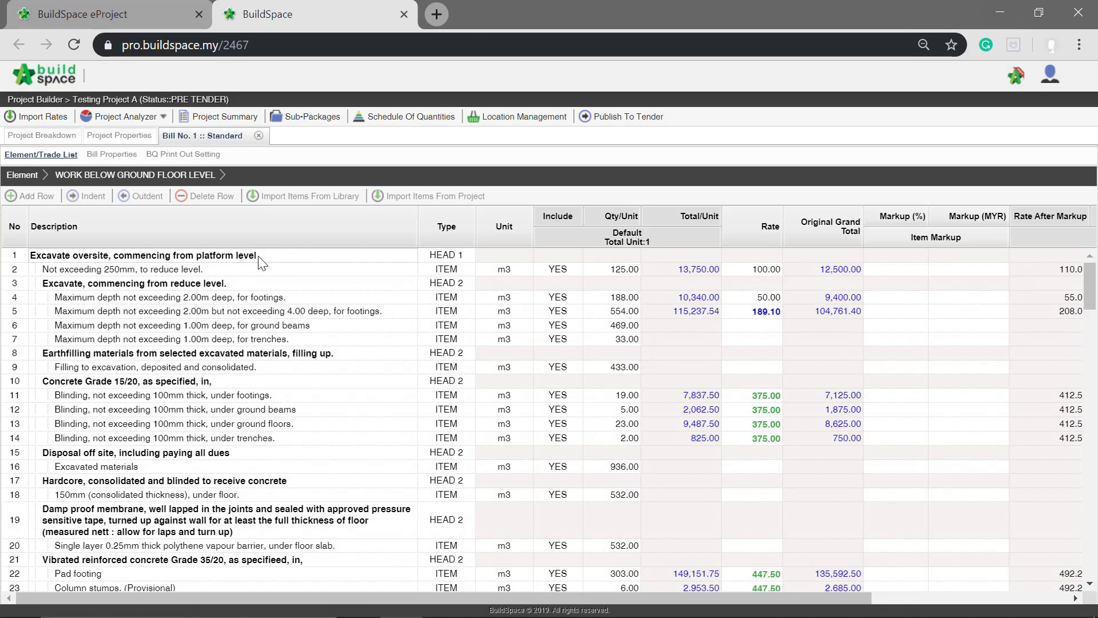
drag(356, 595, 553, 596)
click(940, 424)
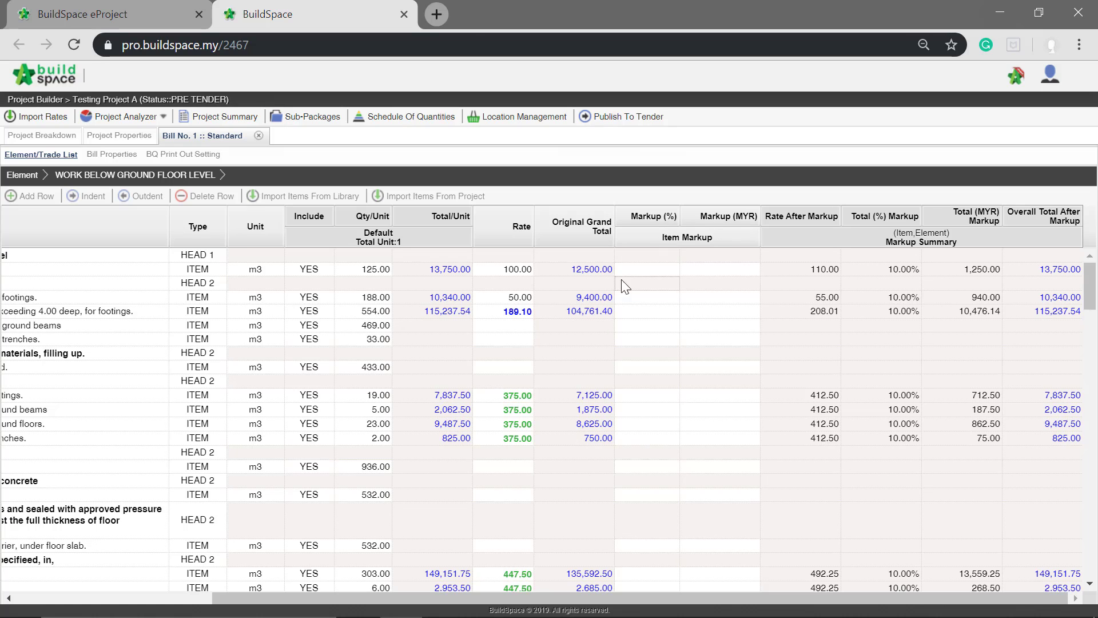
click(643, 270)
double_click(643, 269)
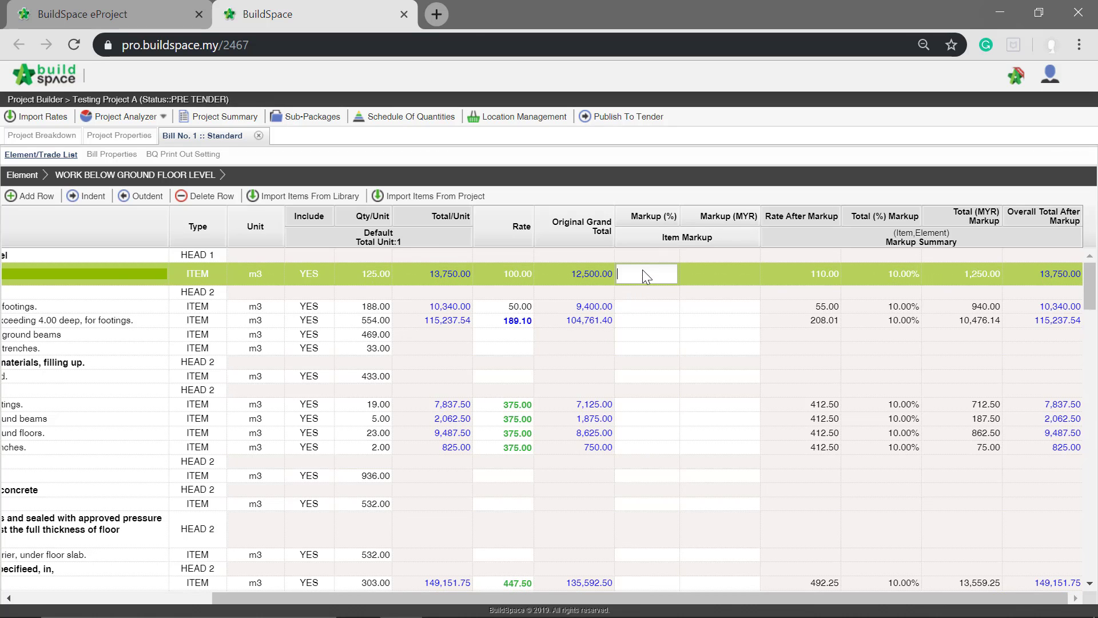
key(Return)
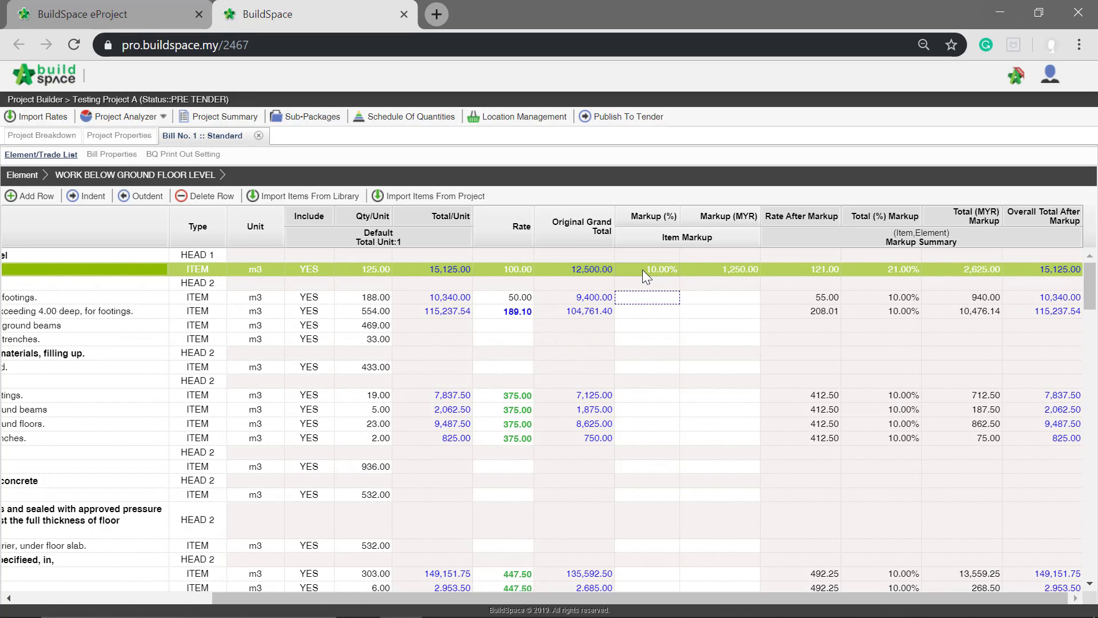
- Set a 20% item markup on "Maximum depth not exceeding 2.00m deep, for footings"
click(626, 297)
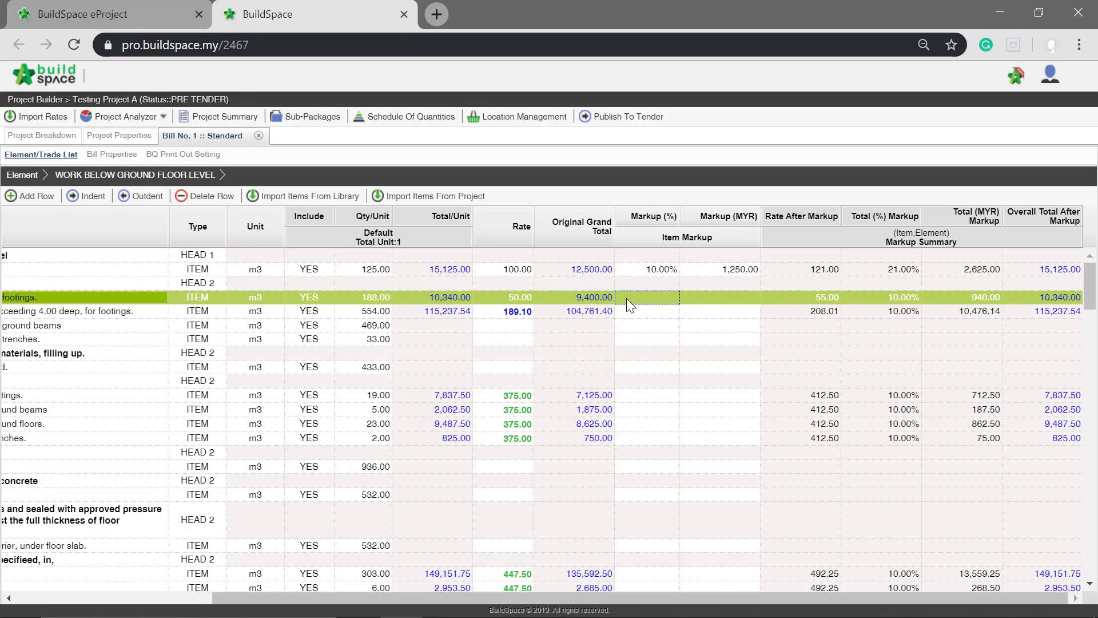
click(627, 297)
text(2)
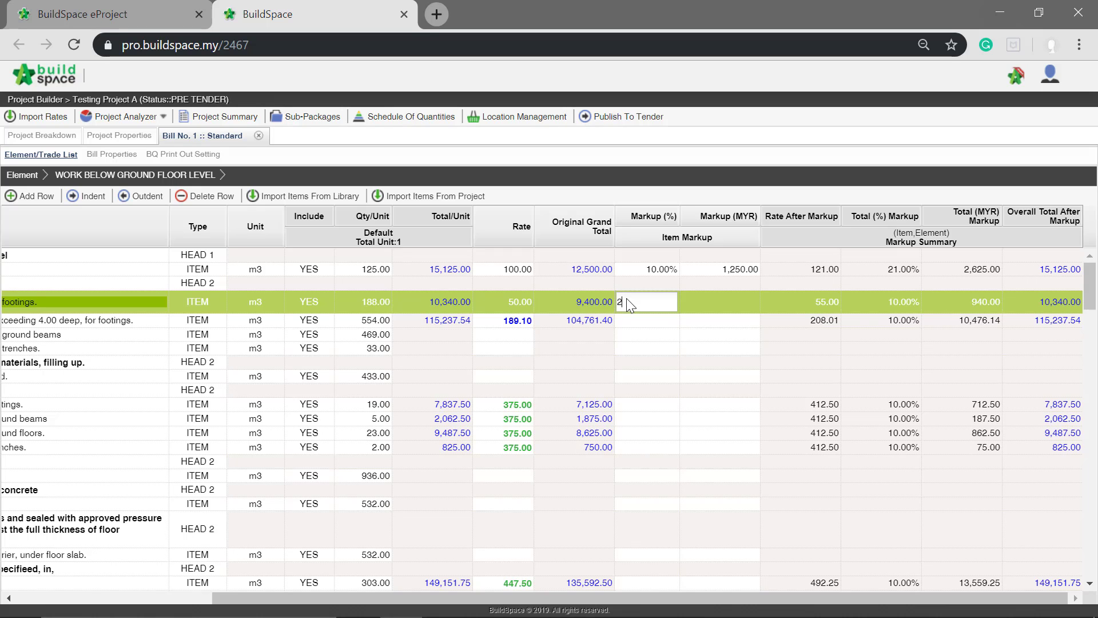
text(0)
key(Return)
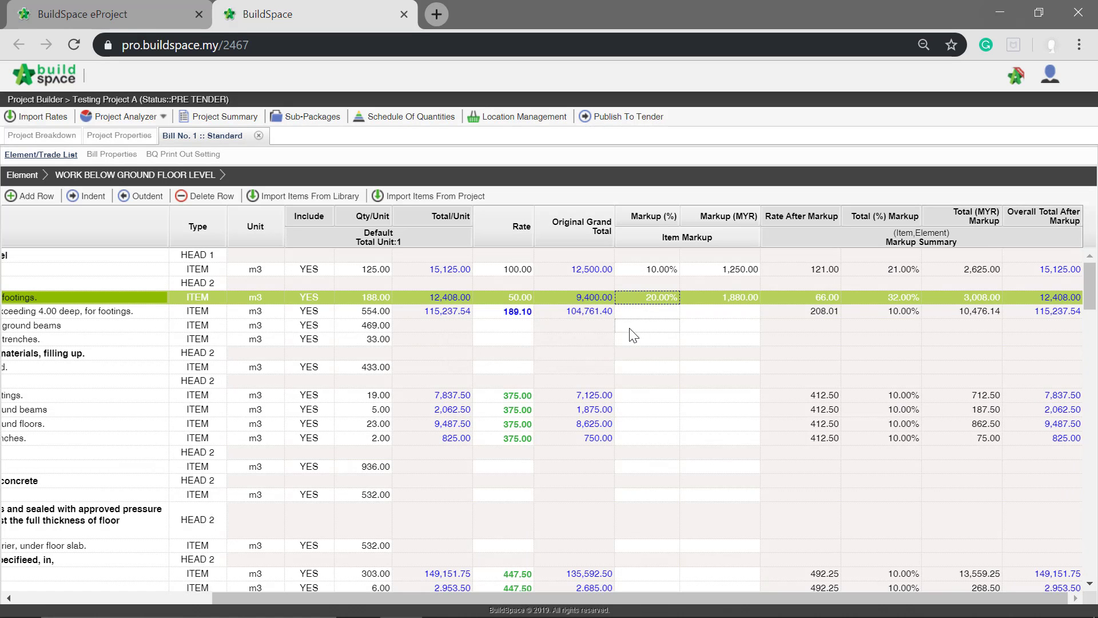
- Examine the items under the Concrete Grade 15/20 and Vibrated reinforced concrete Grade 35/20 headings
click(629, 327)
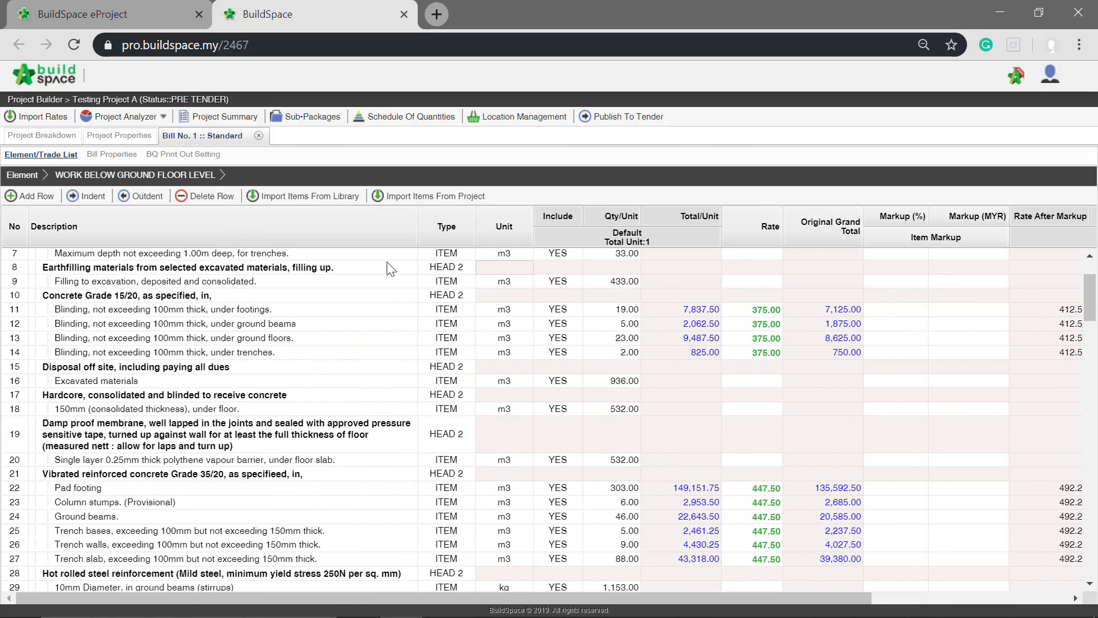
click(73, 296)
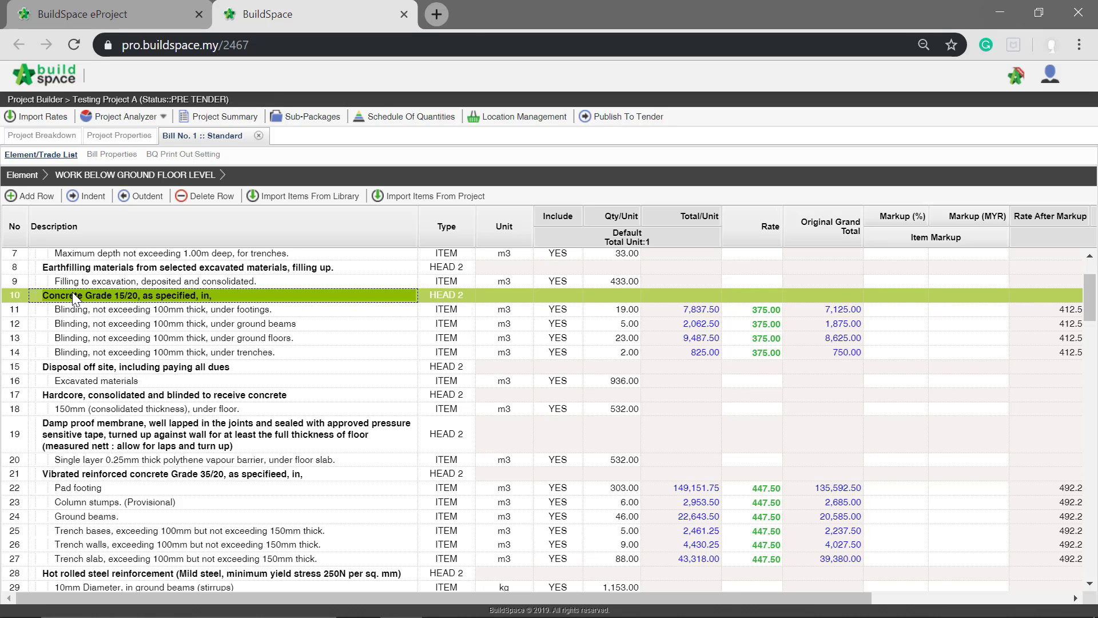
click(82, 474)
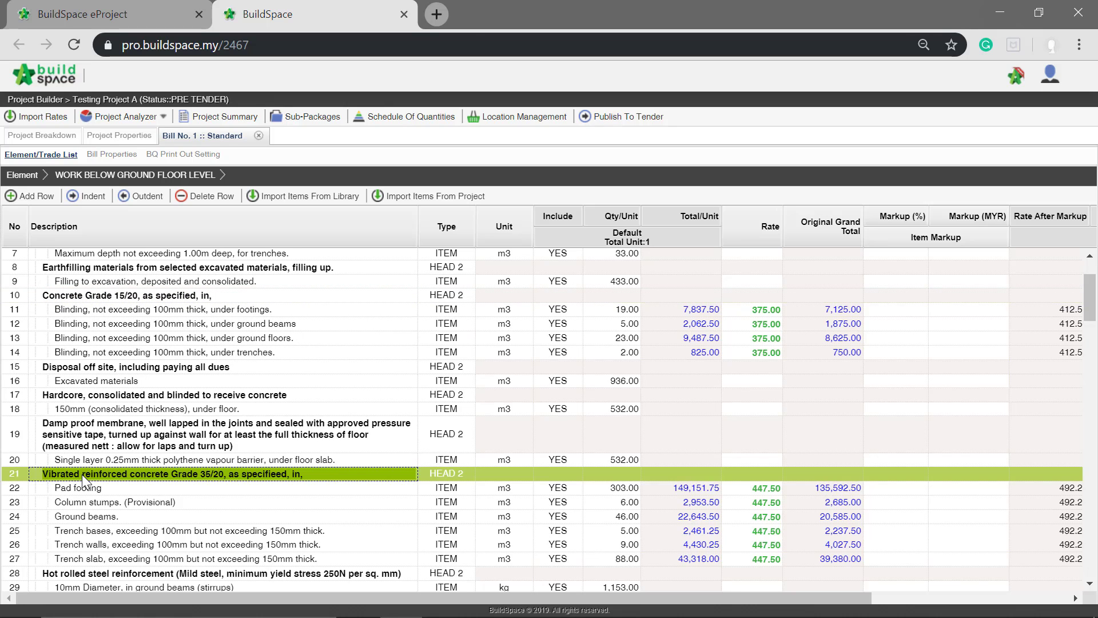
click(123, 296)
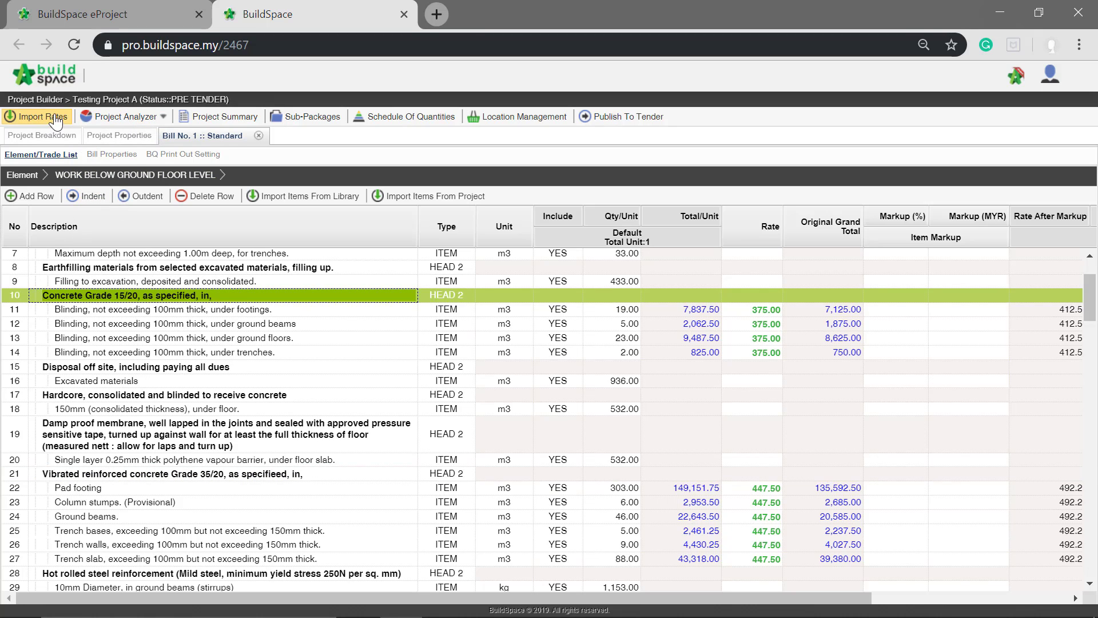
- Open the Schedule Of Rates Analysis for the project and drill down through Building Works to the Concrete rates
click(124, 116)
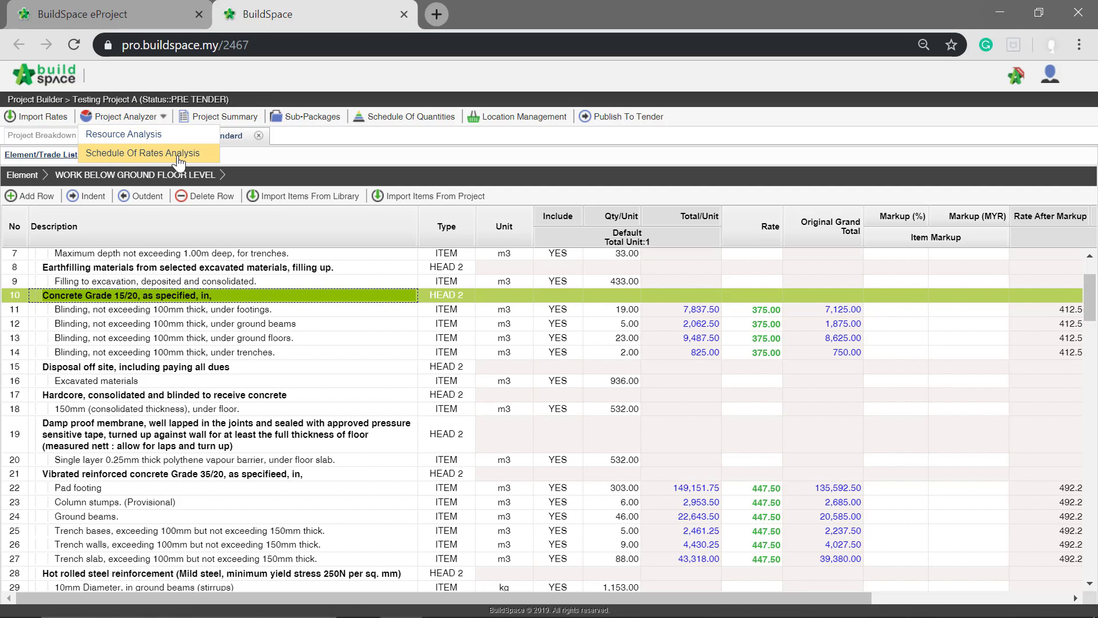
click(144, 162)
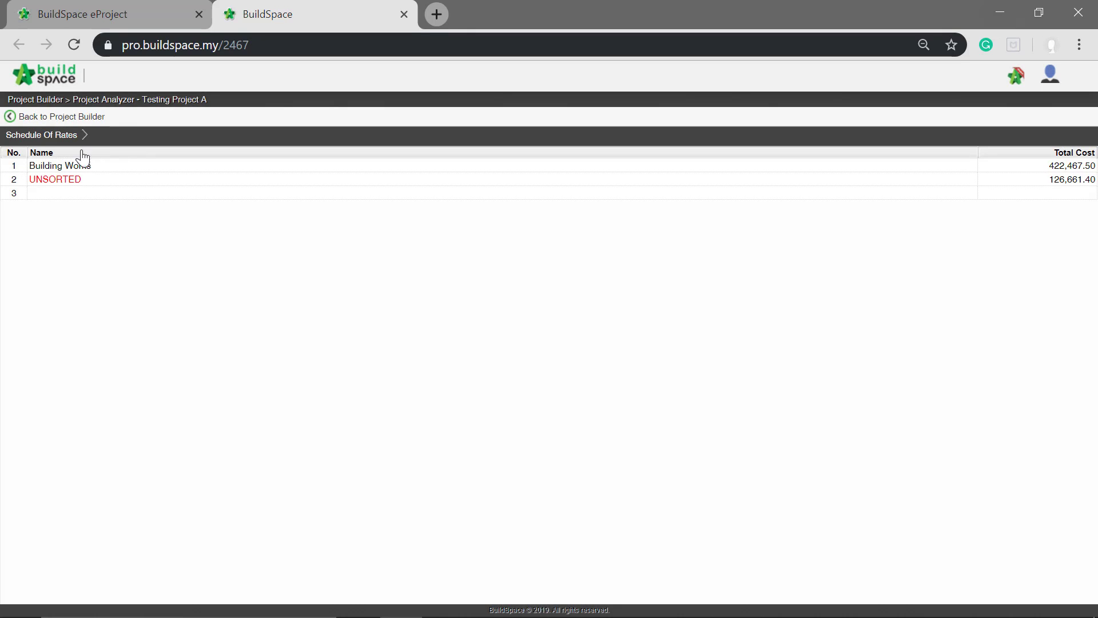
click(55, 167)
double_click(53, 163)
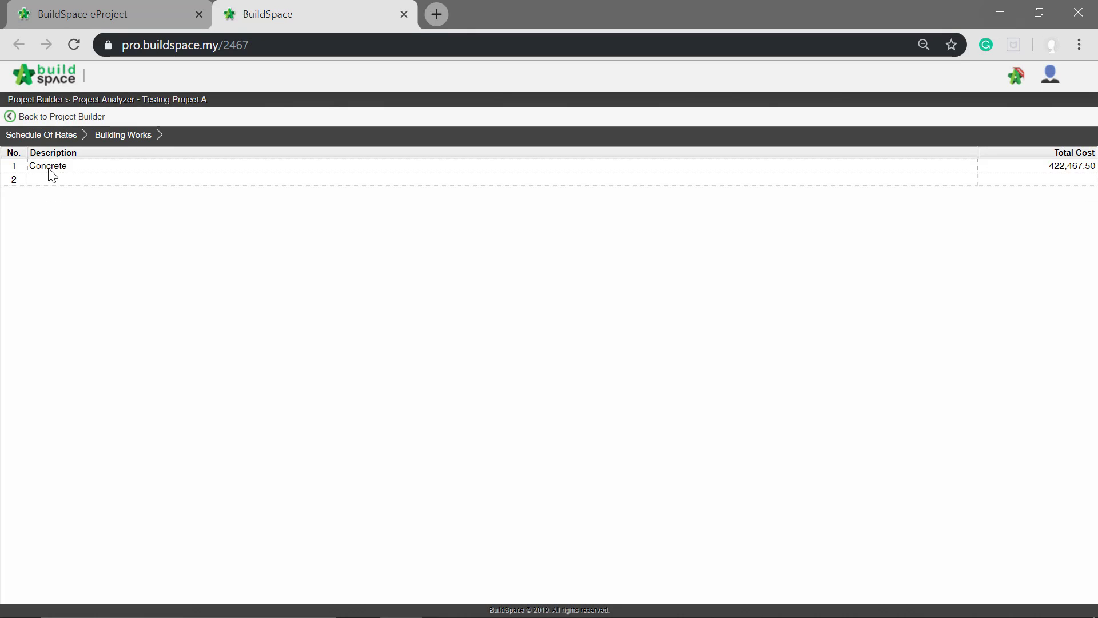
click(161, 164)
double_click(161, 164)
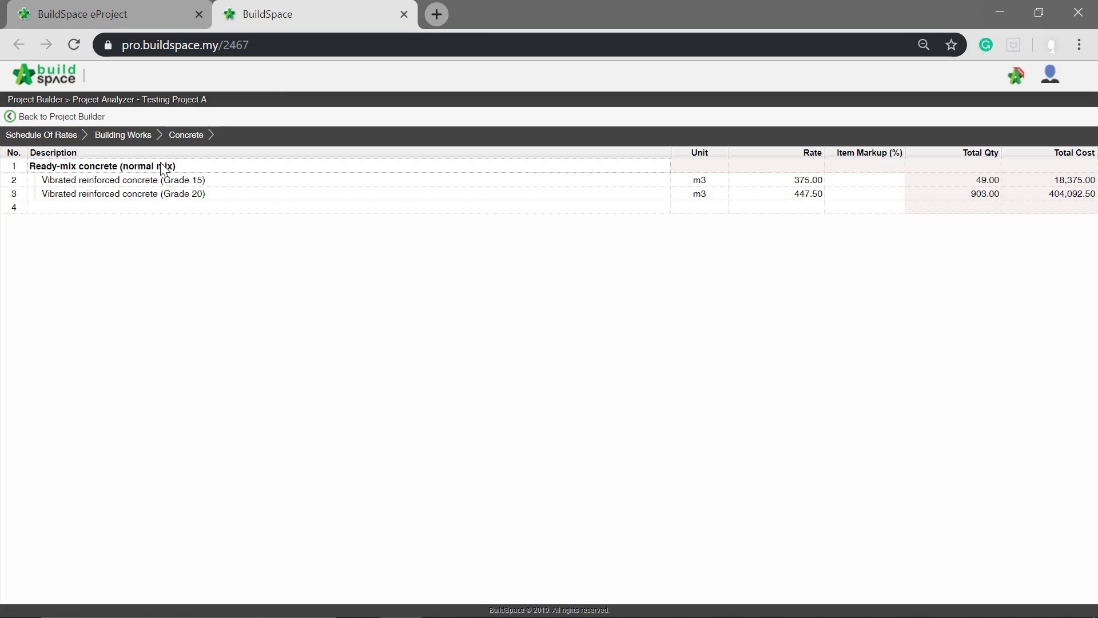
- Set a 35% item markup on Vibrated reinforced concrete (Grade 15)
click(801, 192)
click(871, 182)
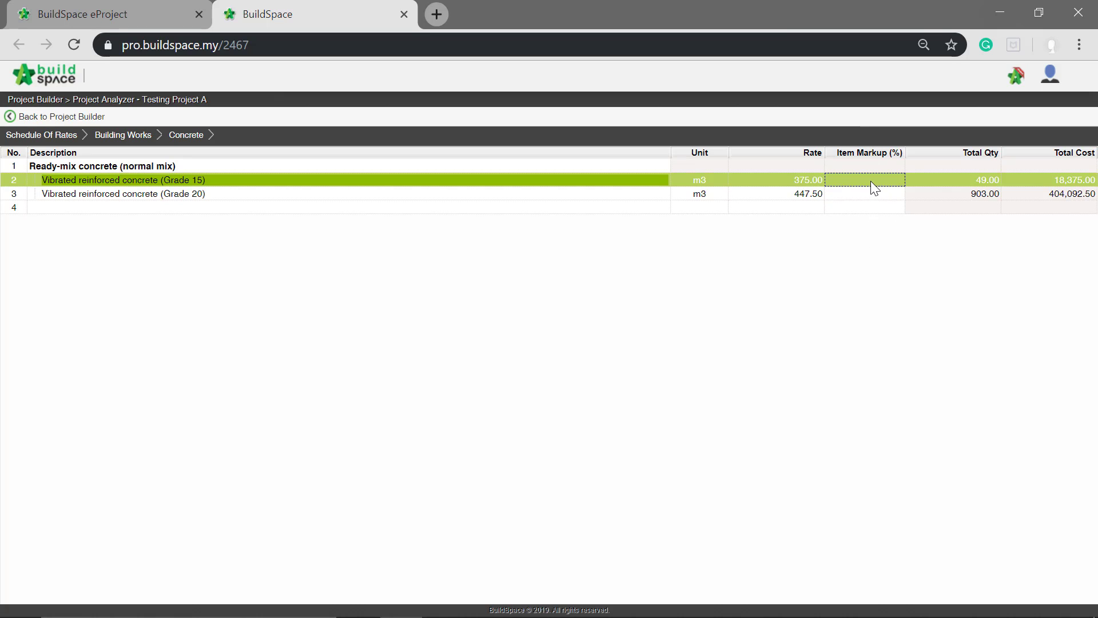
click(871, 181)
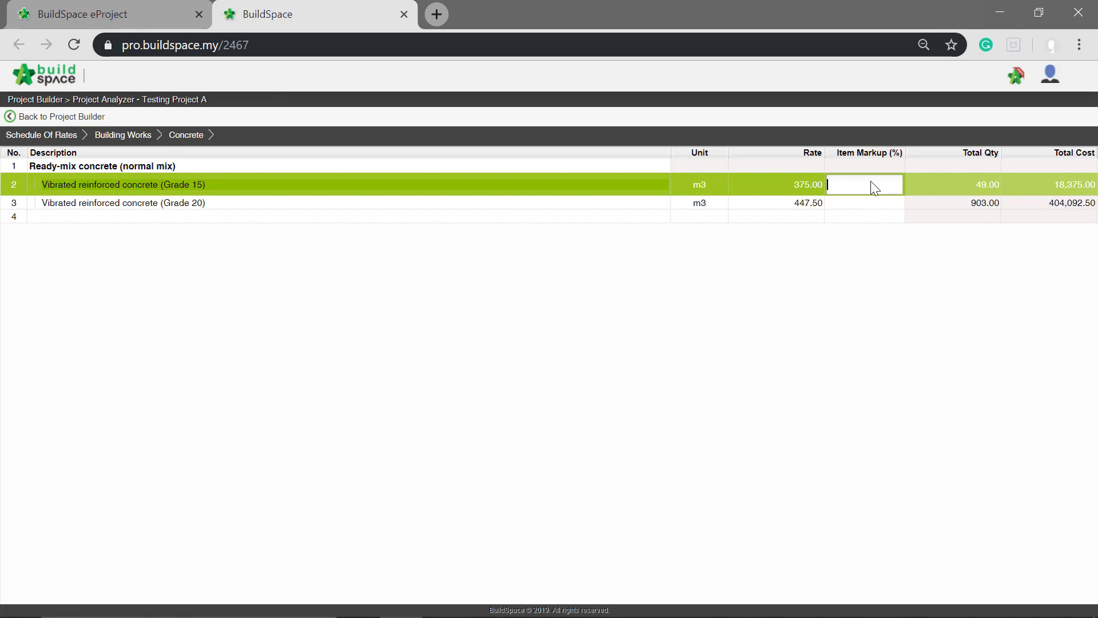
text(35)
key(Return)
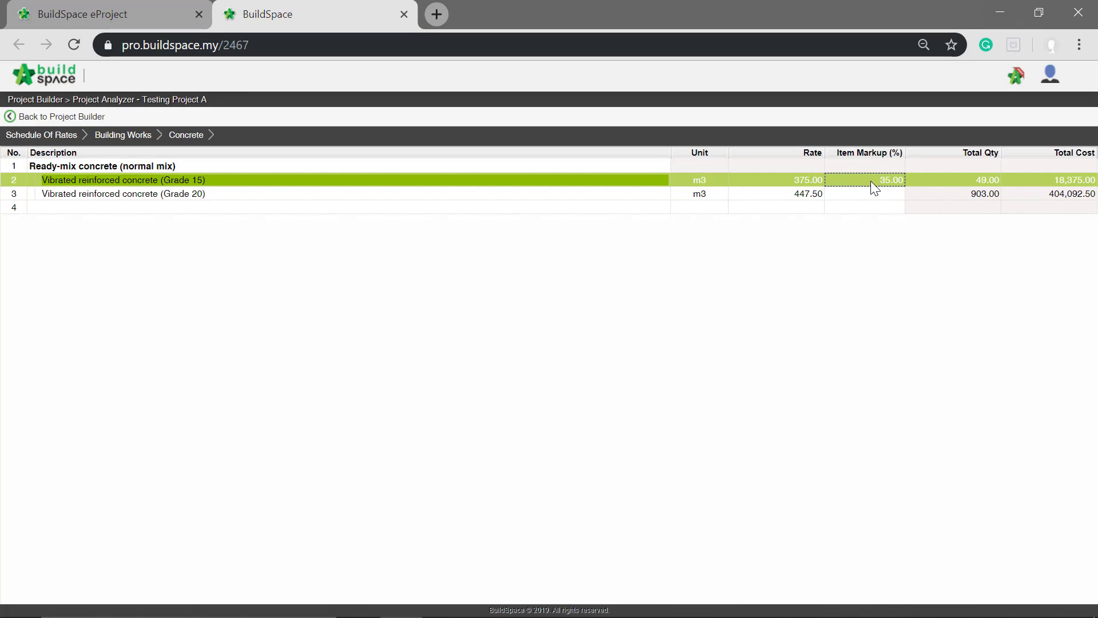
- Set a 15% item markup on Vibrated reinforced concrete (Grade 20)
click(860, 196)
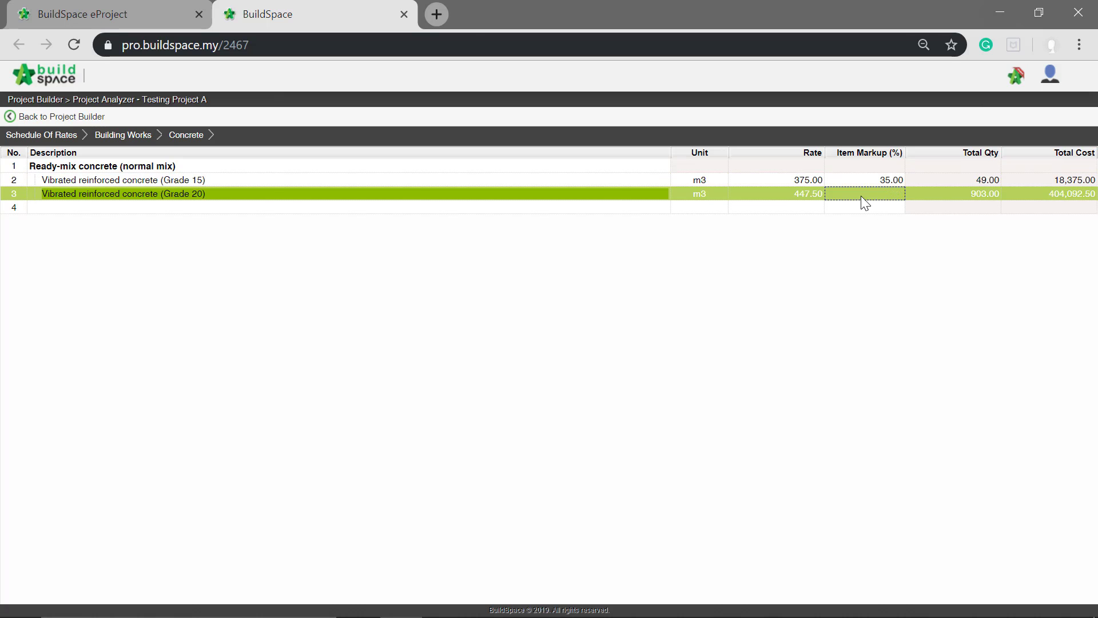
text(15)
key(Return)
click(862, 207)
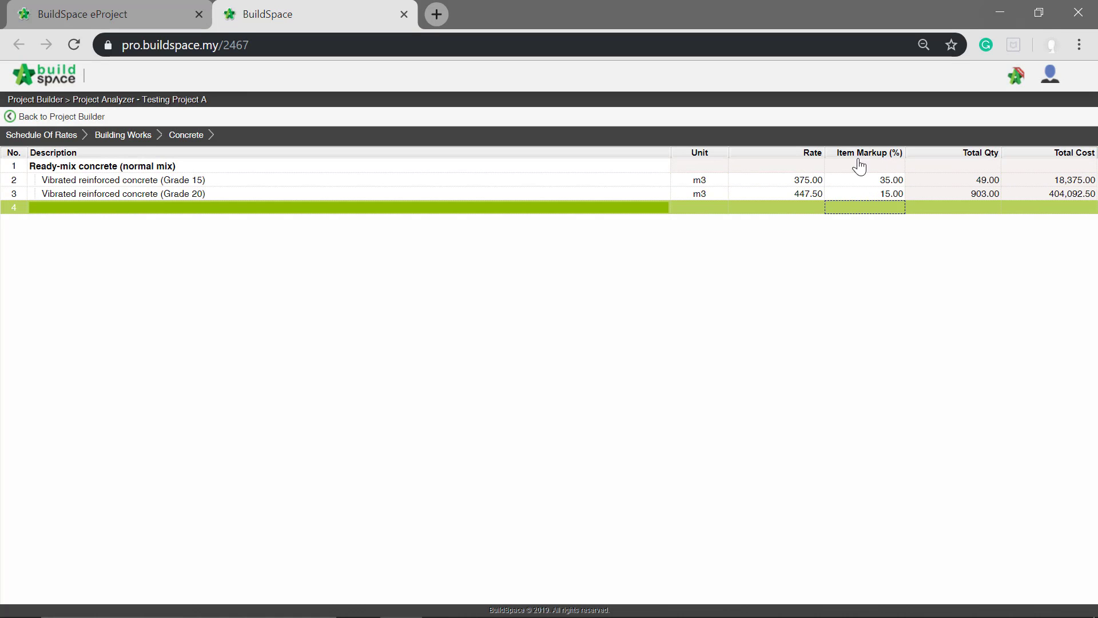
- Examine the bill items linked to the Grade 15 and Grade 20 concrete rates and their item markups
click(585, 178)
double_click(586, 179)
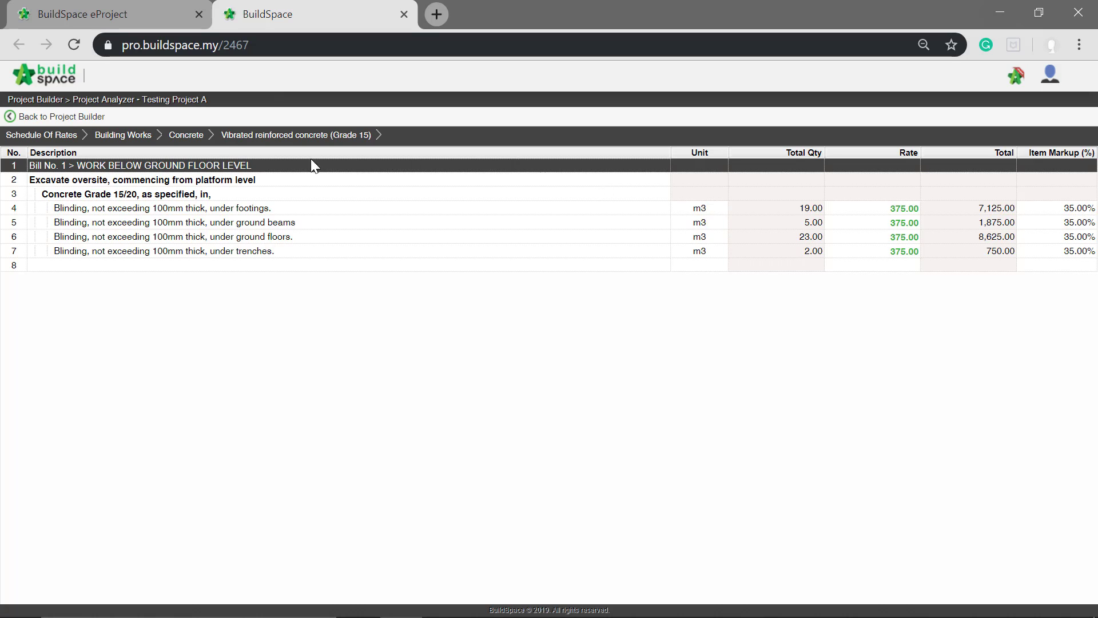
click(200, 141)
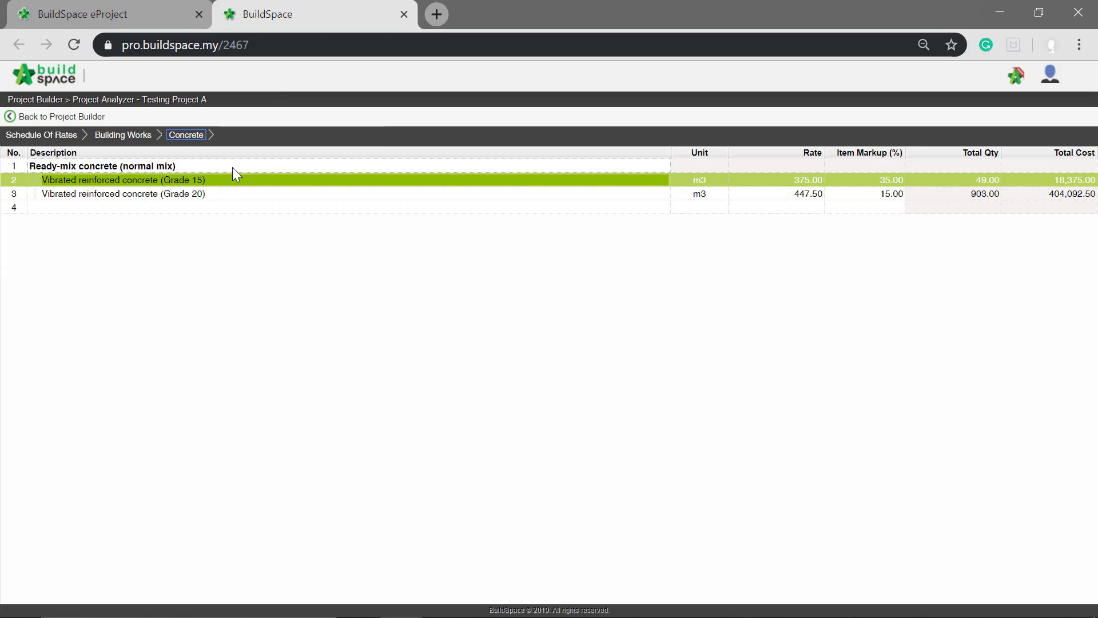
double_click(228, 193)
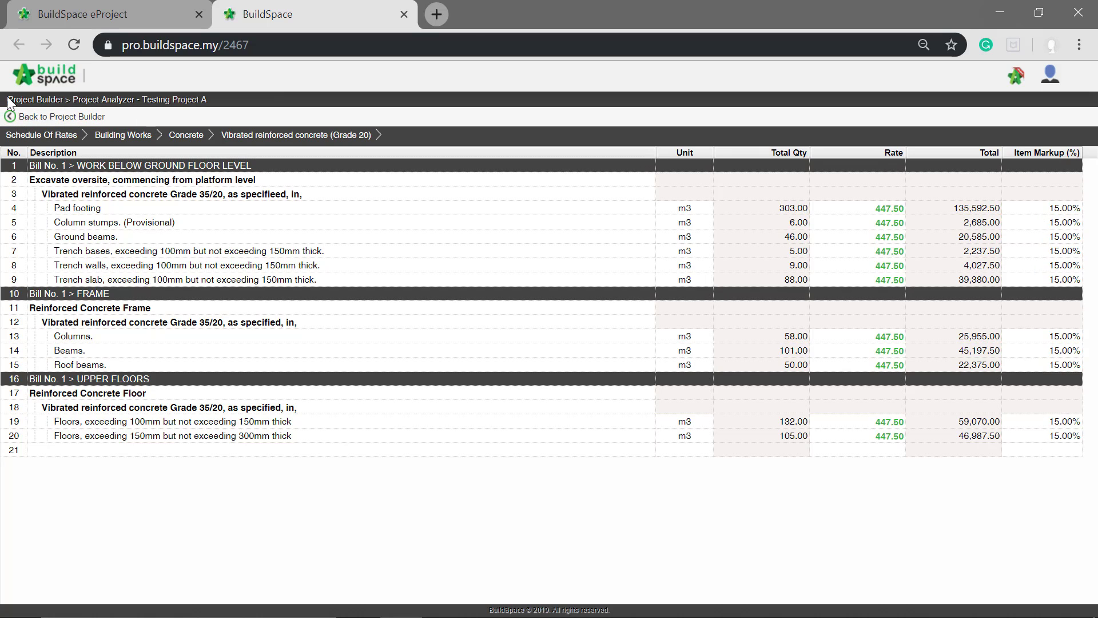
- Return to the Project Builder and recalculate Bill No. 1 at the bill items, bill elements and bills levels
click(44, 117)
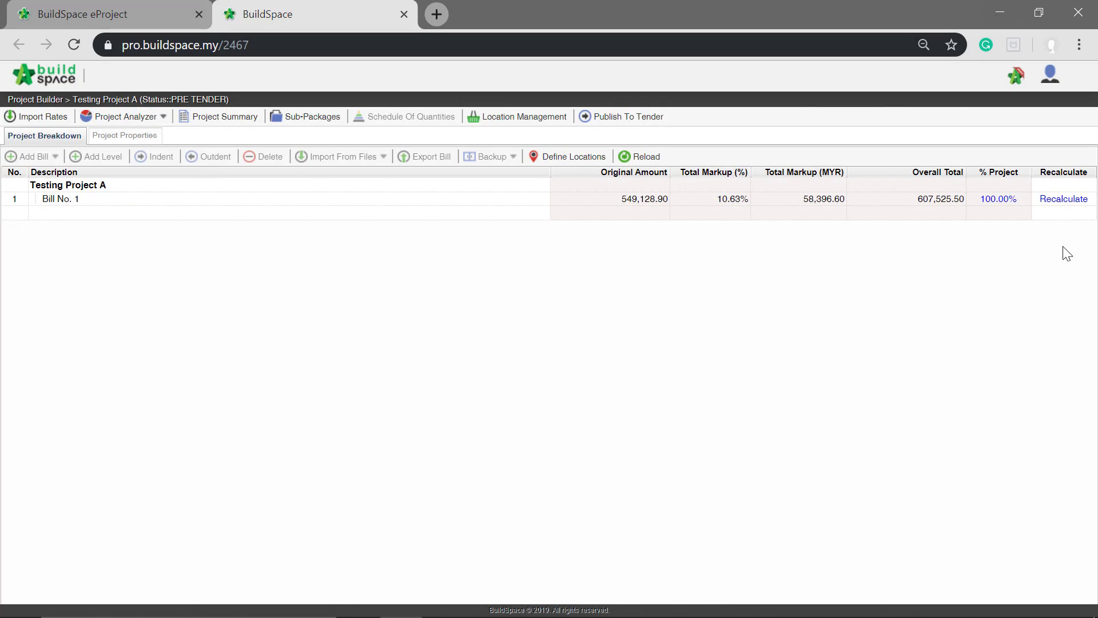
click(1058, 202)
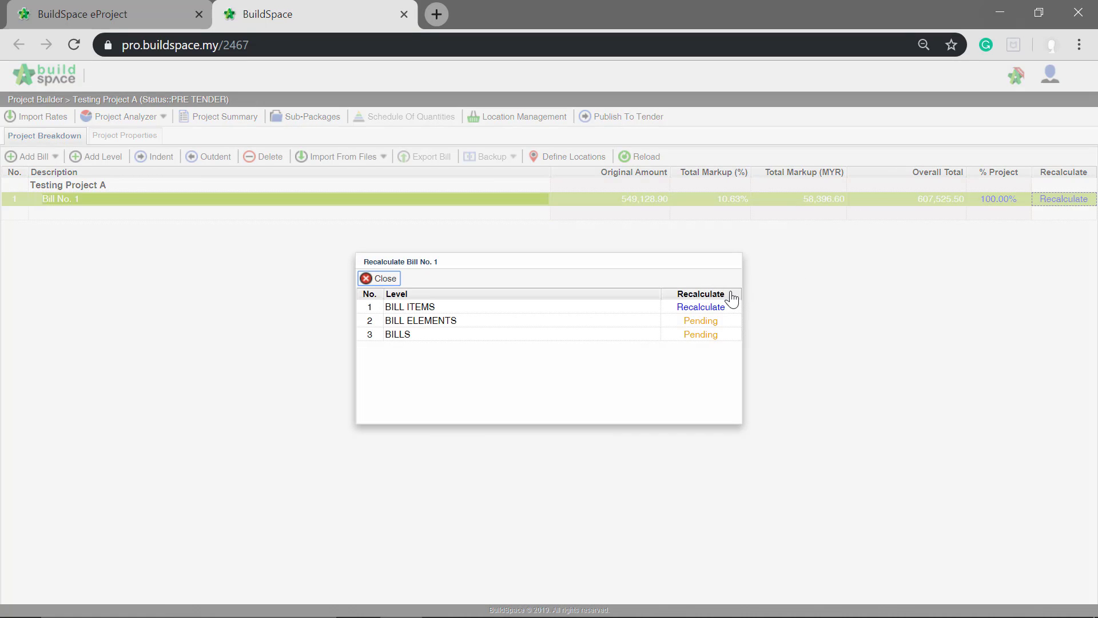
click(712, 307)
click(705, 323)
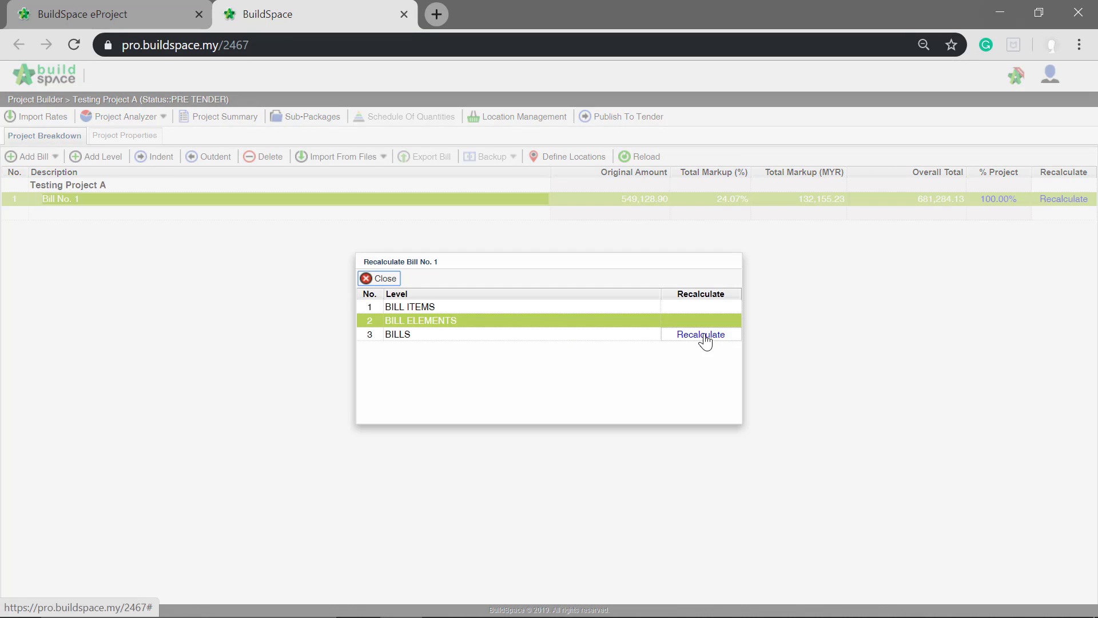
click(700, 335)
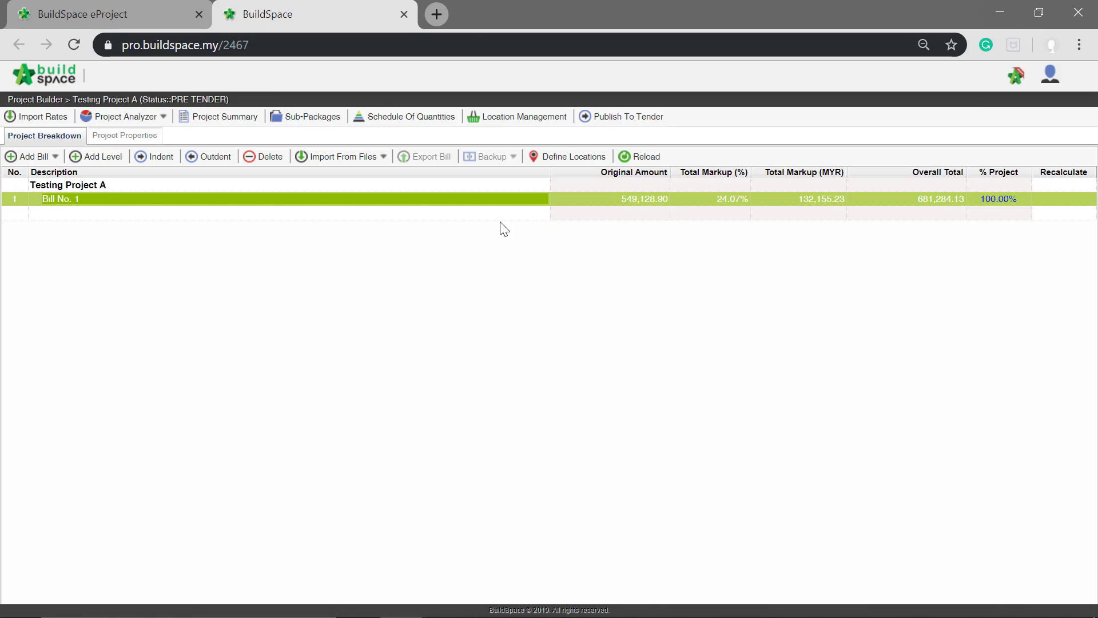
- Open WORK BELOW GROUND FLOOR LEVEL in Bill No. 1 and check the item markups under the Grade 15/20 and Grade 35/20 concrete headings
double_click(93, 199)
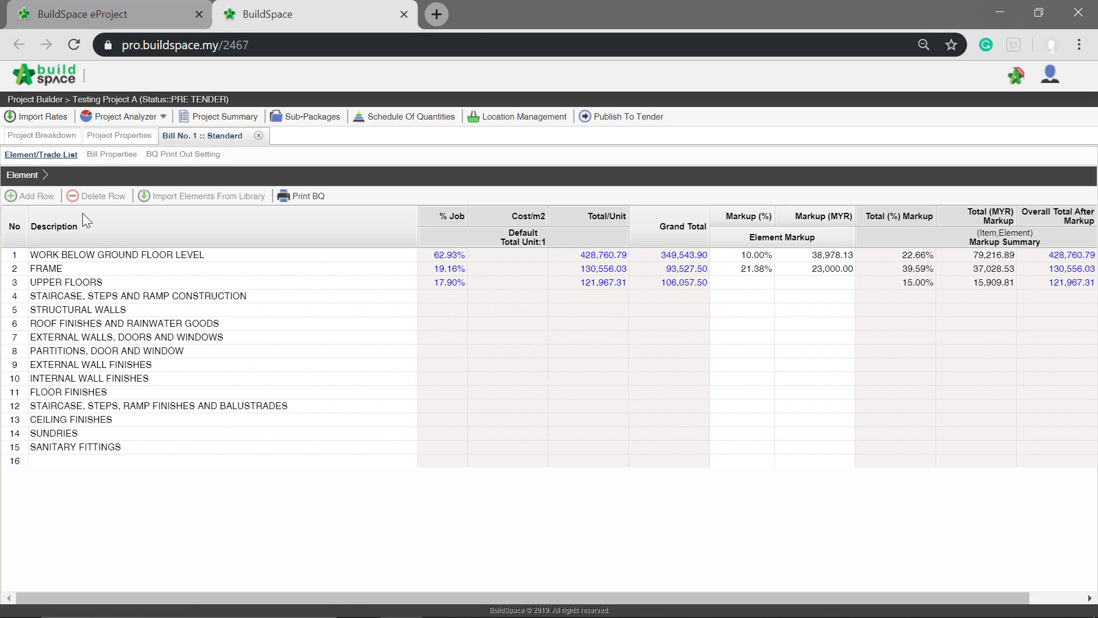
double_click(90, 256)
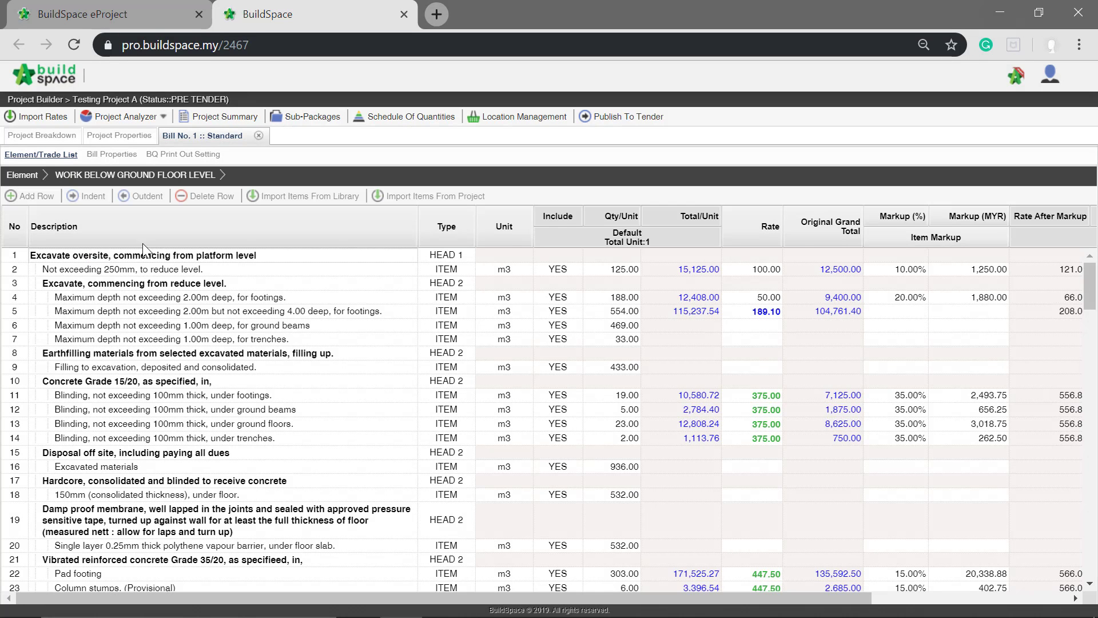
drag(1088, 278, 1087, 284)
click(53, 338)
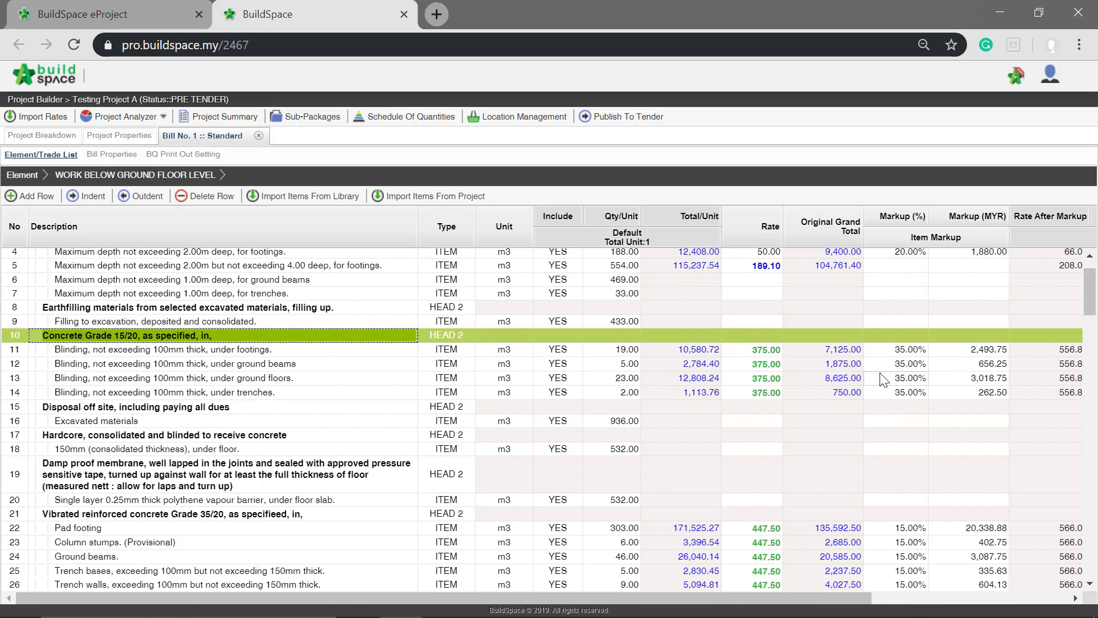
drag(1090, 315, 1091, 343)
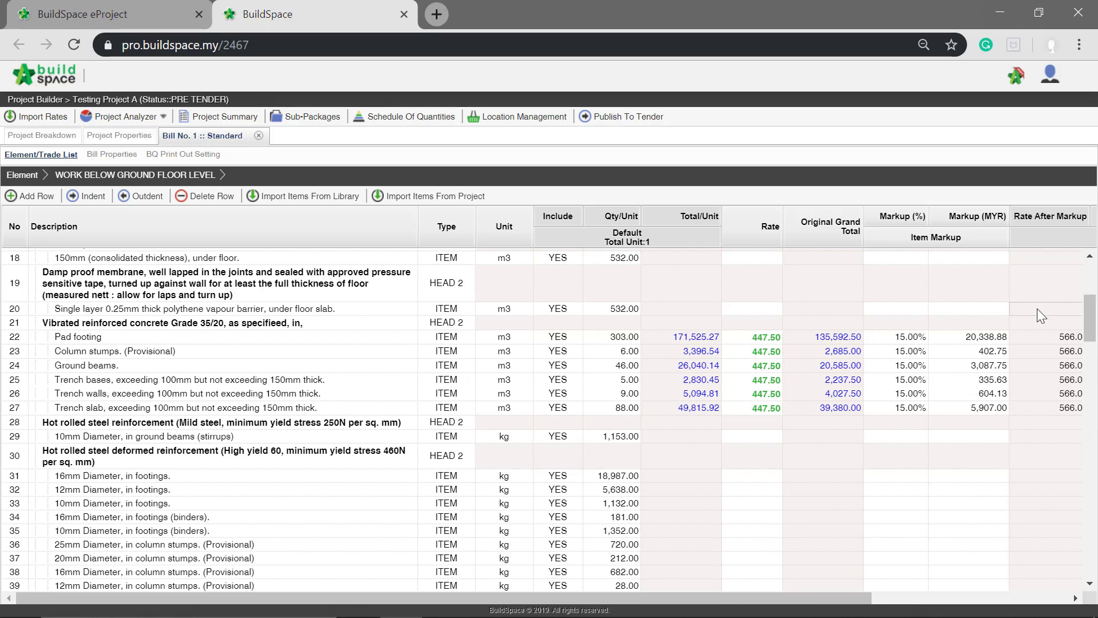
drag(1090, 312, 1094, 280)
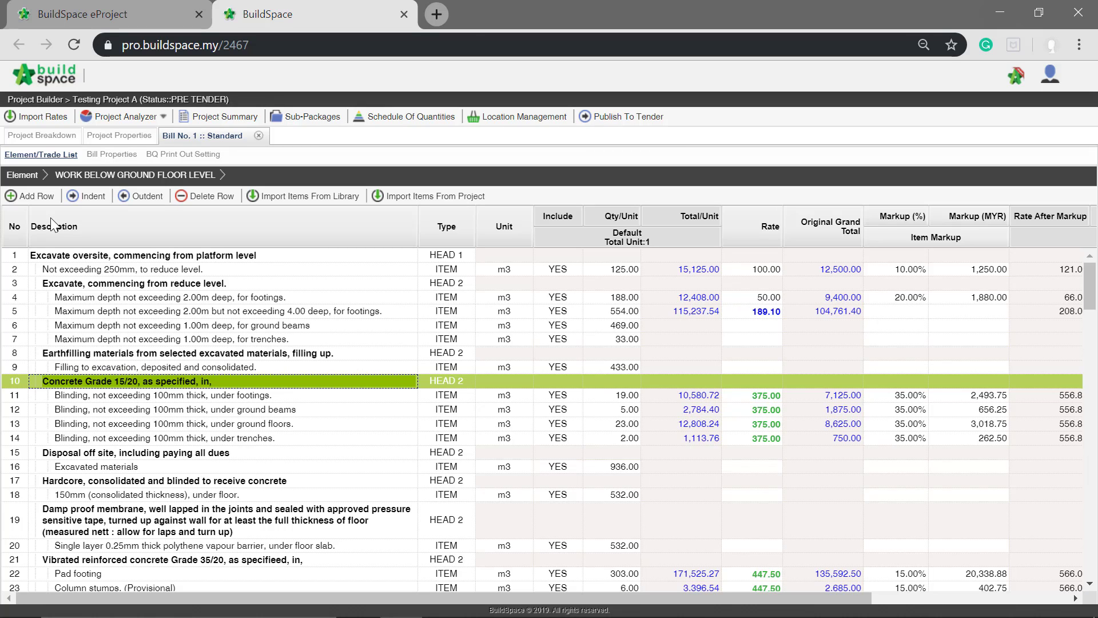
- Print the complete BQ of Bill No. 1 from its element list, check the summary page of the PDF, and close the print dialog
click(22, 175)
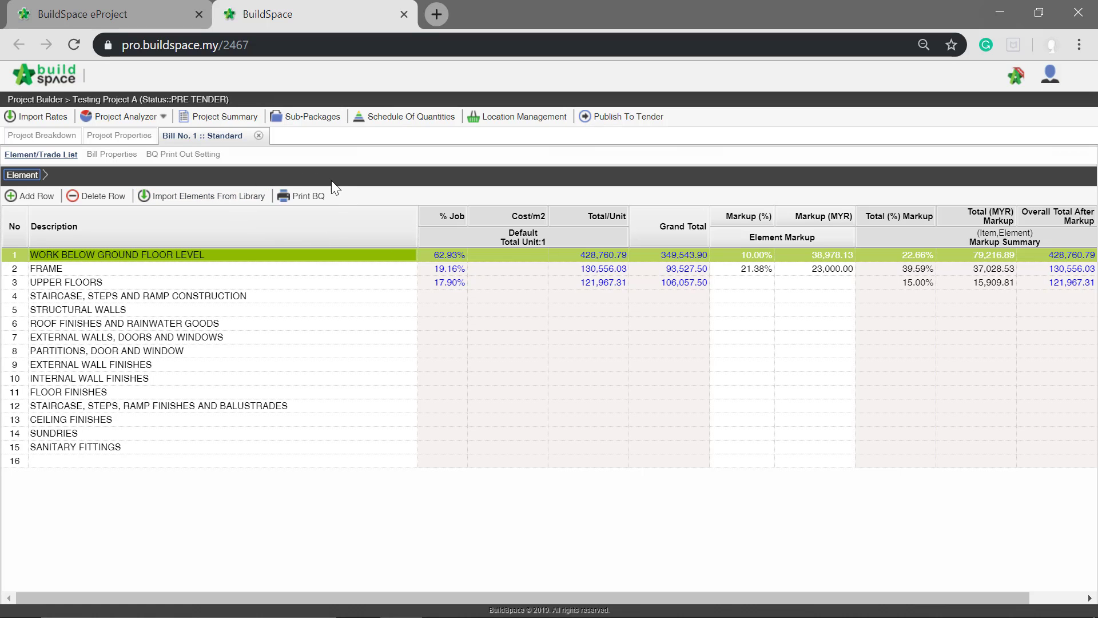
click(302, 197)
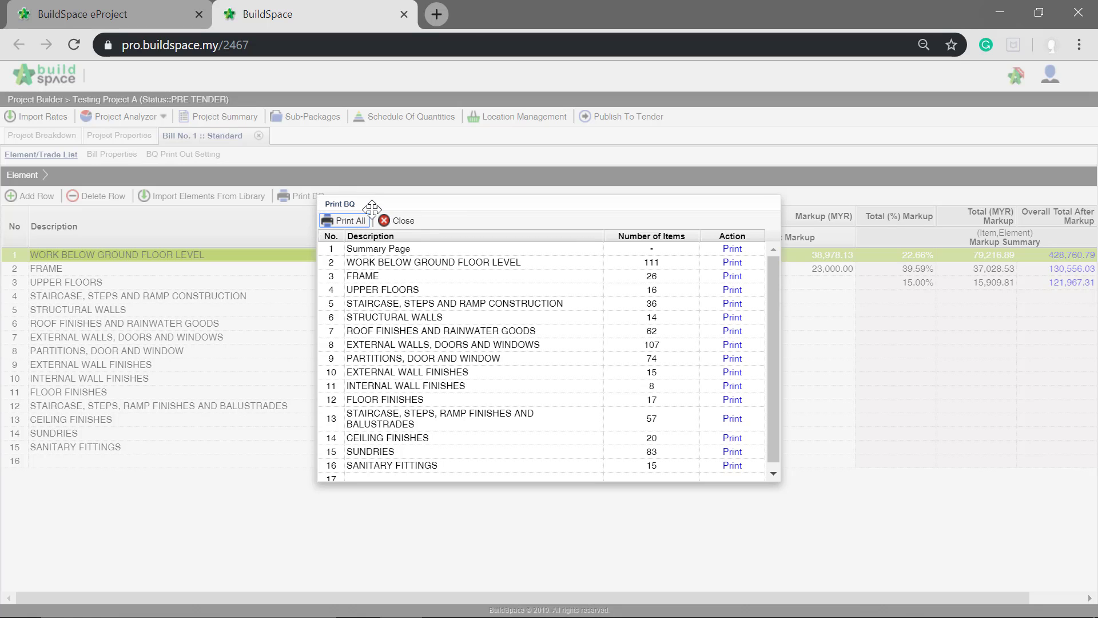
click(360, 225)
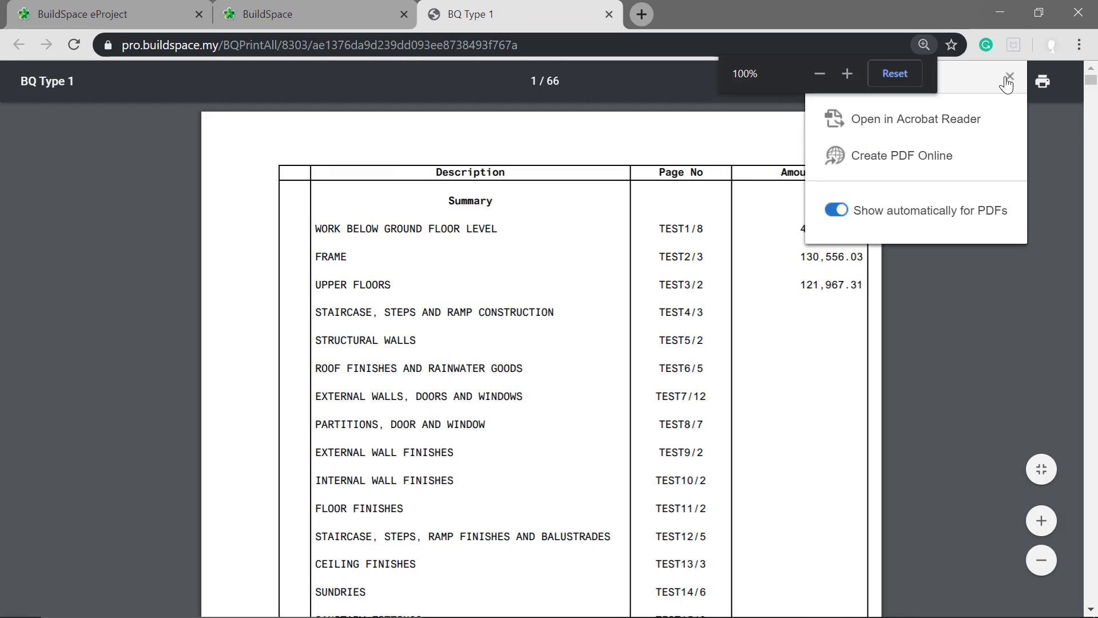
click(1006, 78)
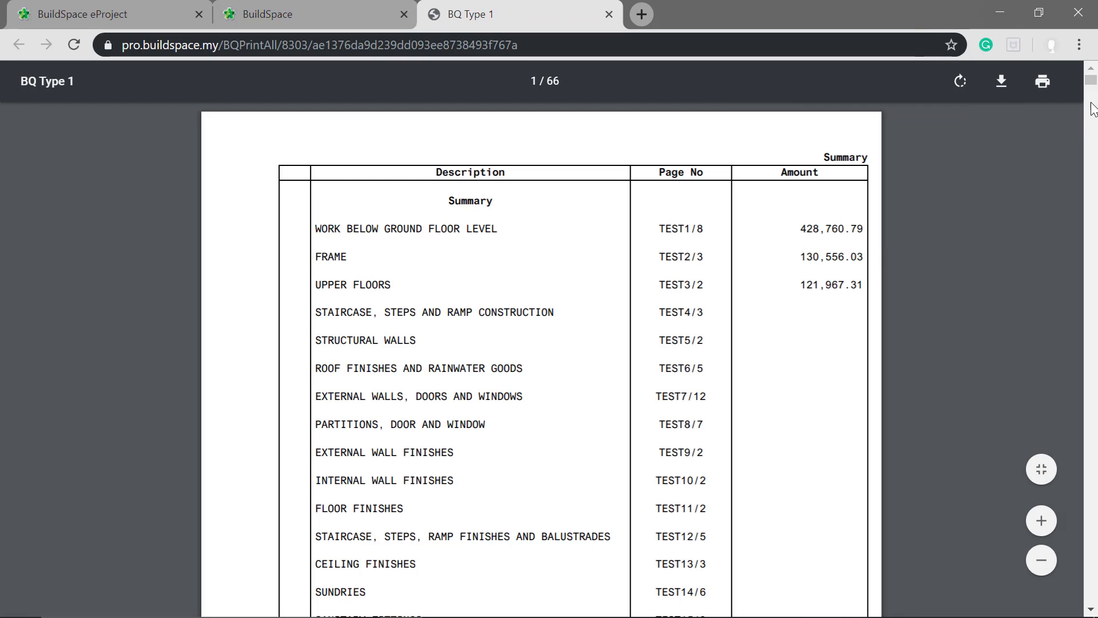
mouse_move(1092, 85)
mouse_down()
mouse_move(1092, 98)
mouse_move(1092, 80)
mouse_up()
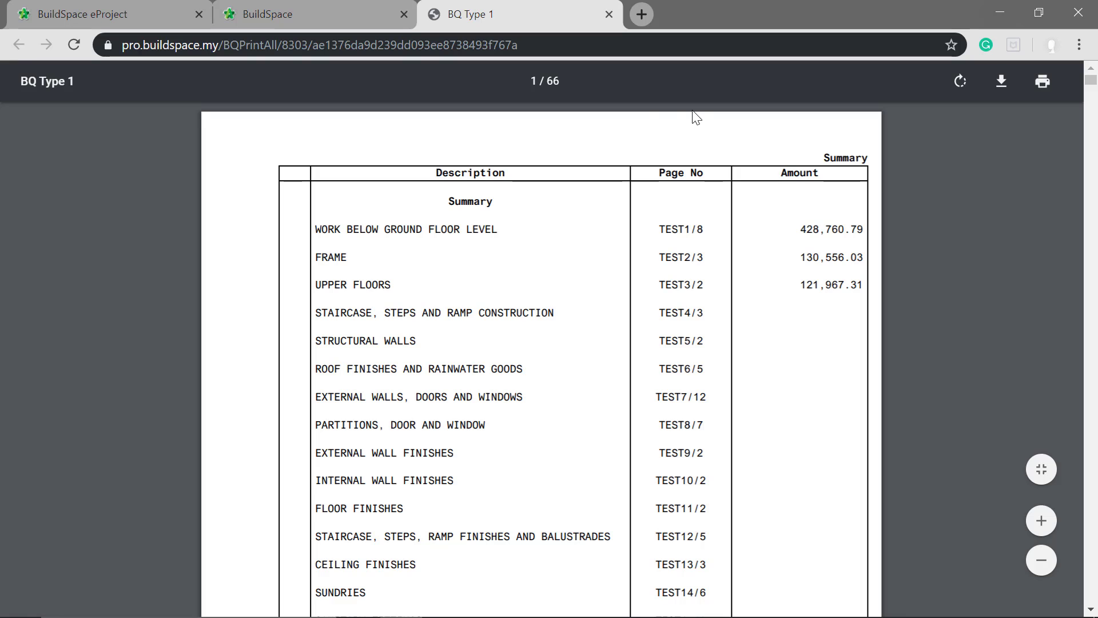
click(329, 11)
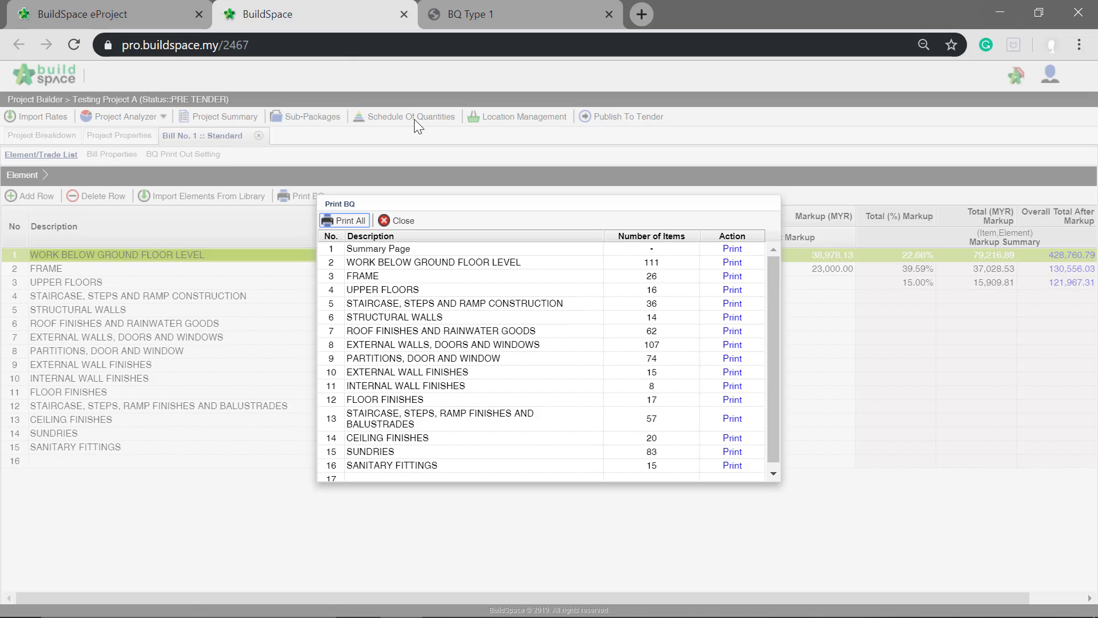
click(399, 223)
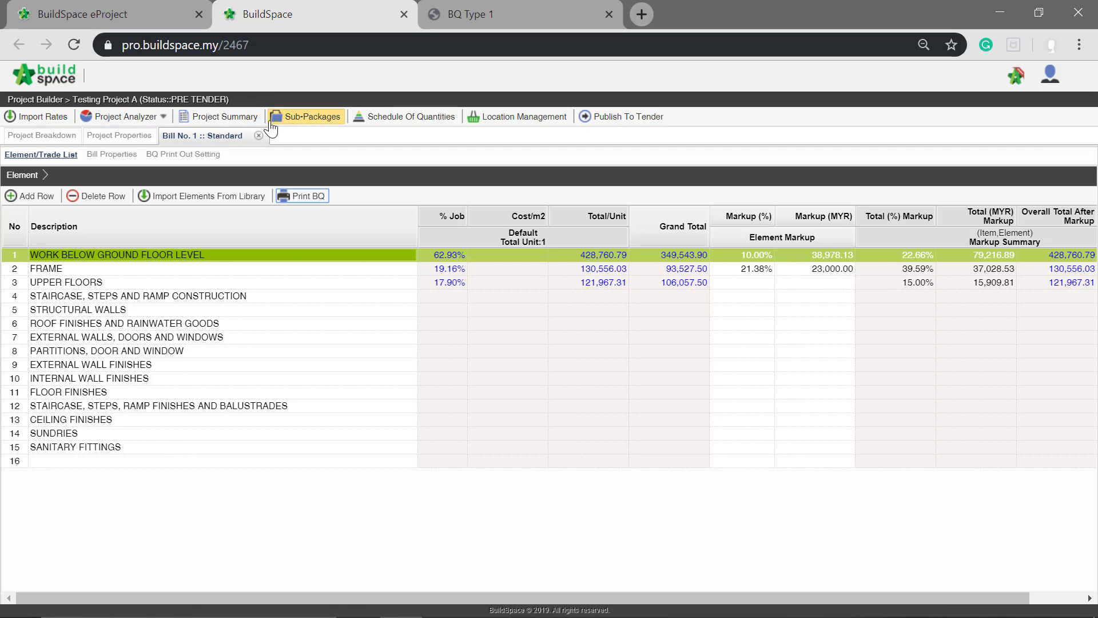
- Print the project summary to PDF with price, review the tender summary, and return to the Project Builder breakdown
click(207, 119)
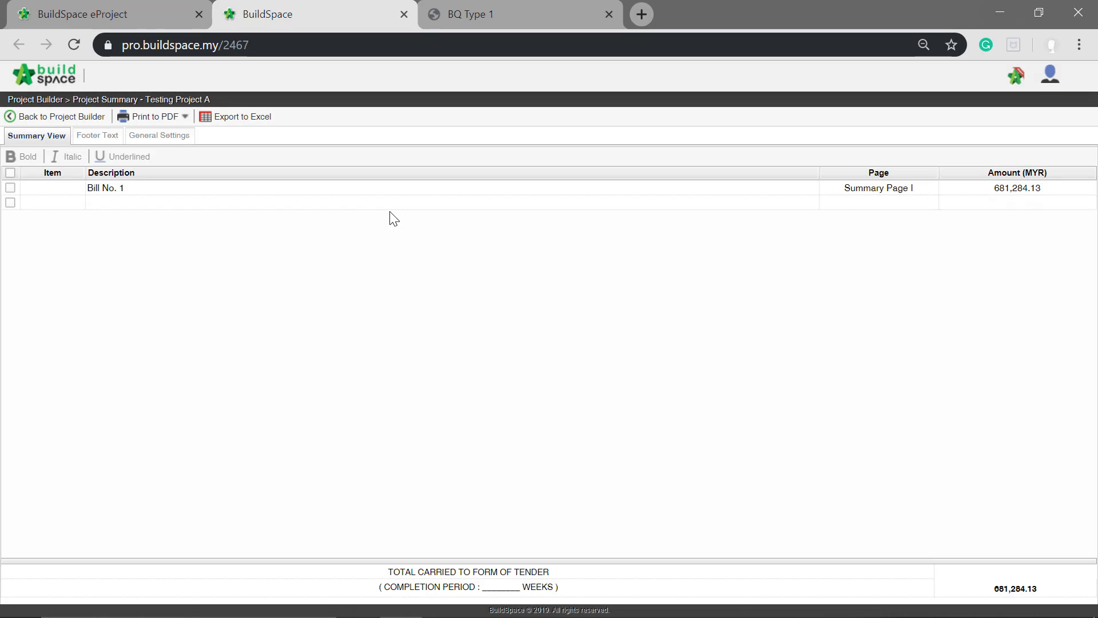
click(157, 120)
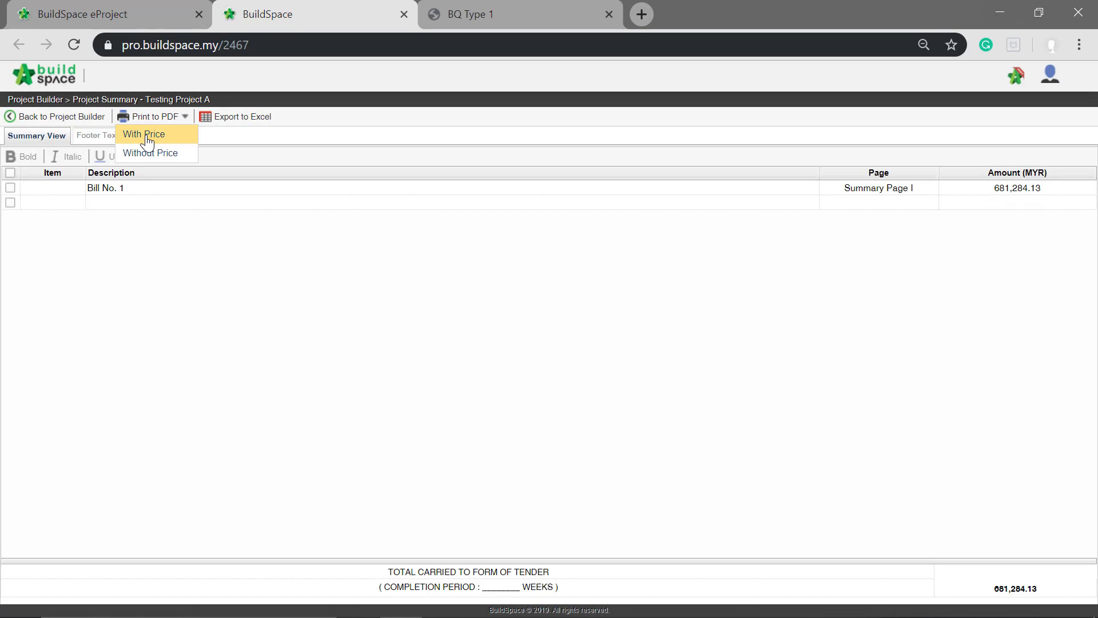
click(146, 137)
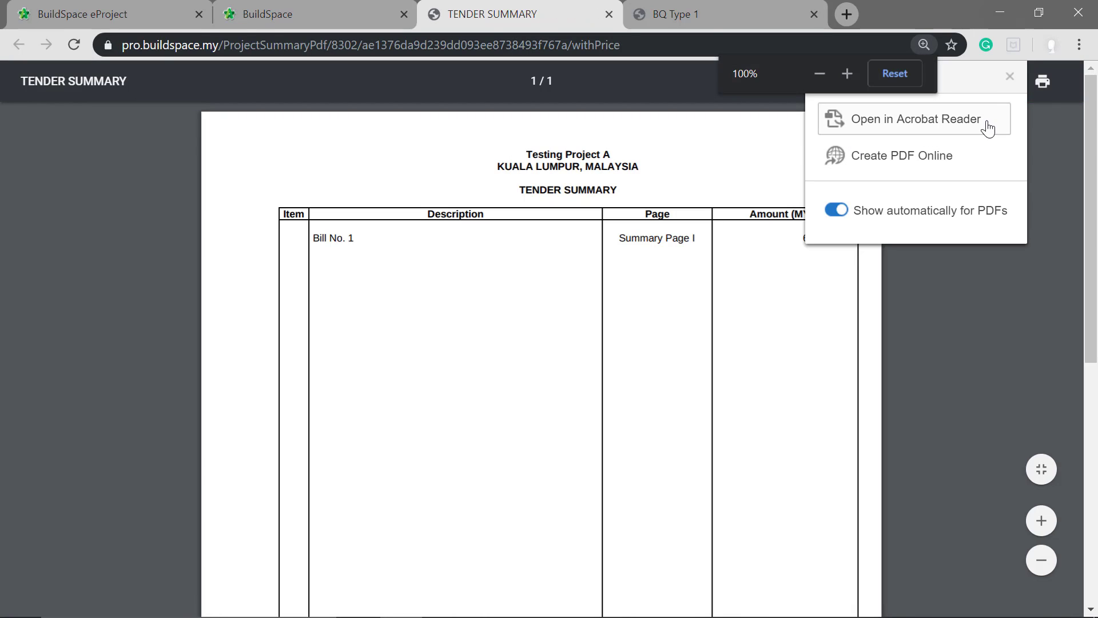
click(1009, 76)
mouse_move(1092, 110)
mouse_down()
mouse_move(1056, 416)
mouse_move(1057, 393)
mouse_up()
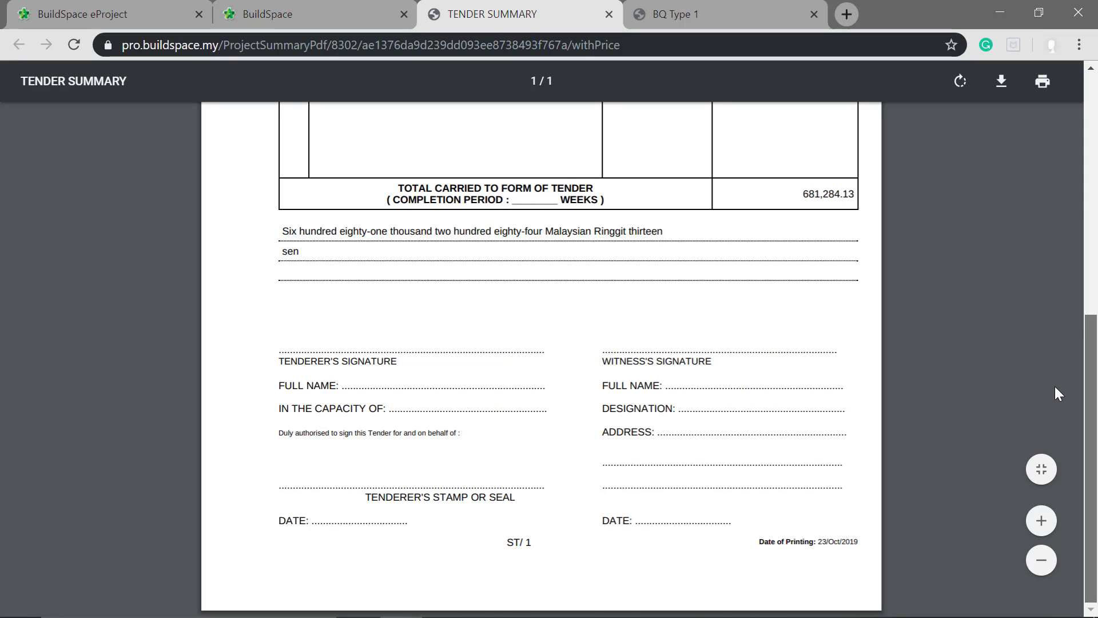
drag(1064, 321, 1092, 96)
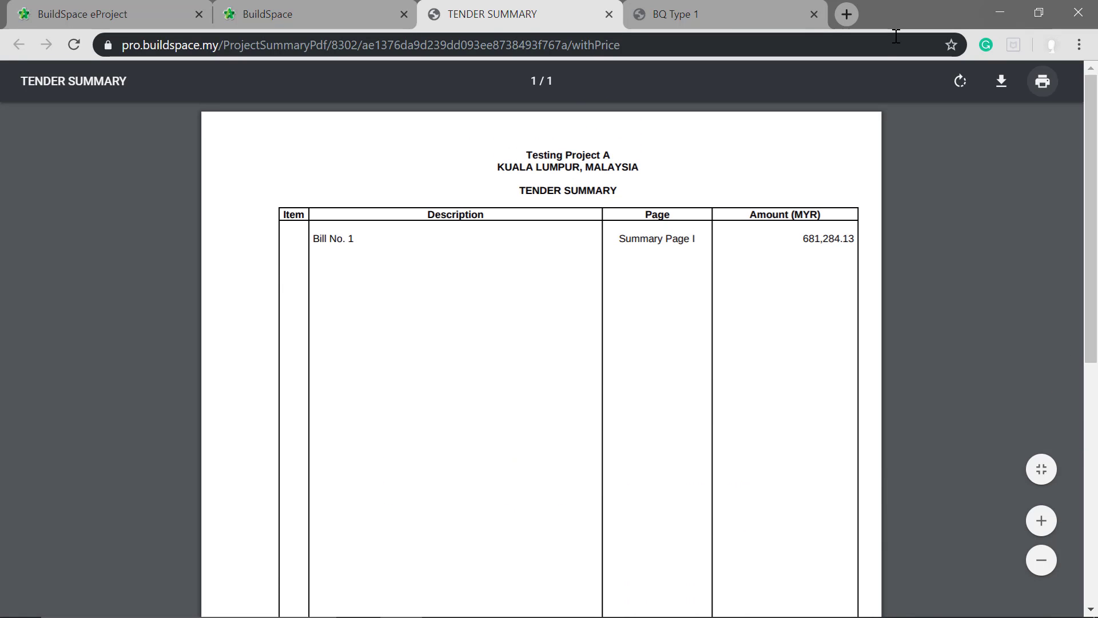
click(315, 7)
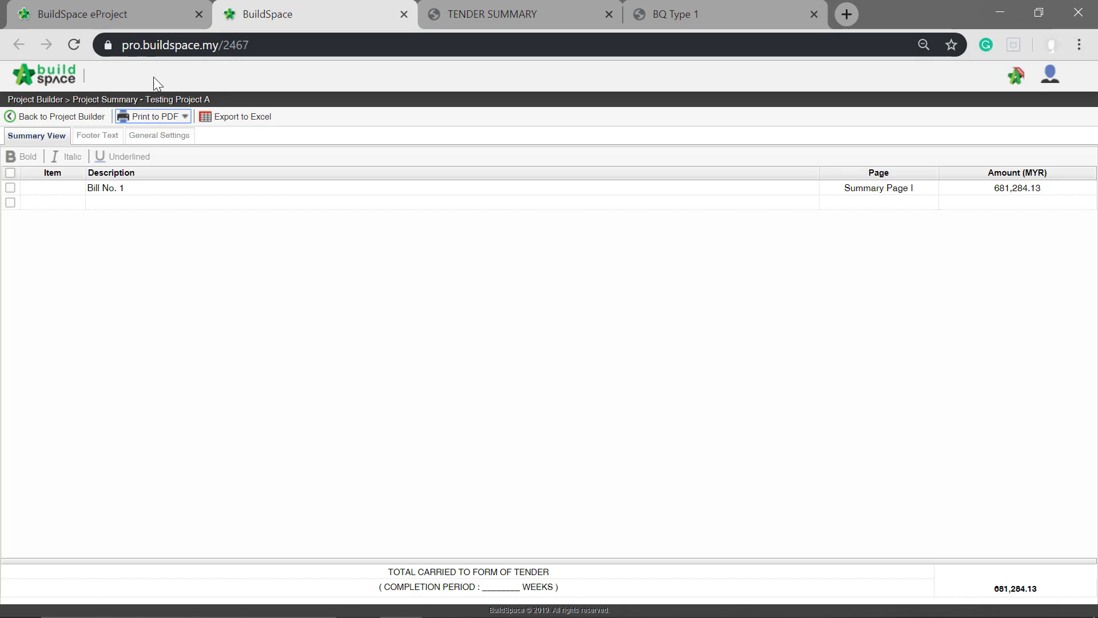
click(74, 121)
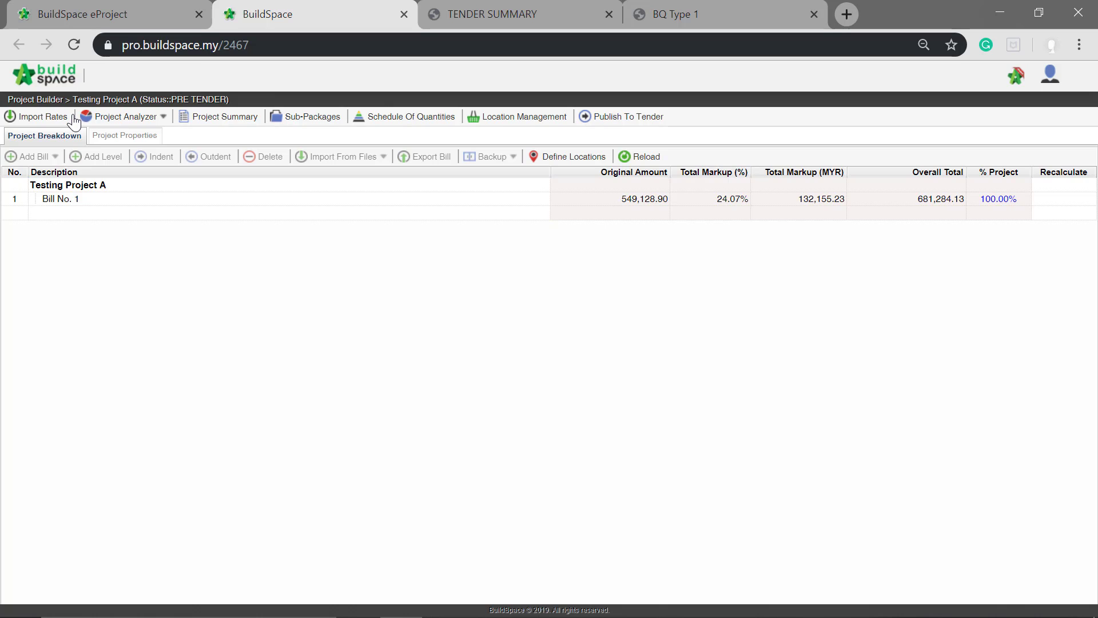
click(207, 205)
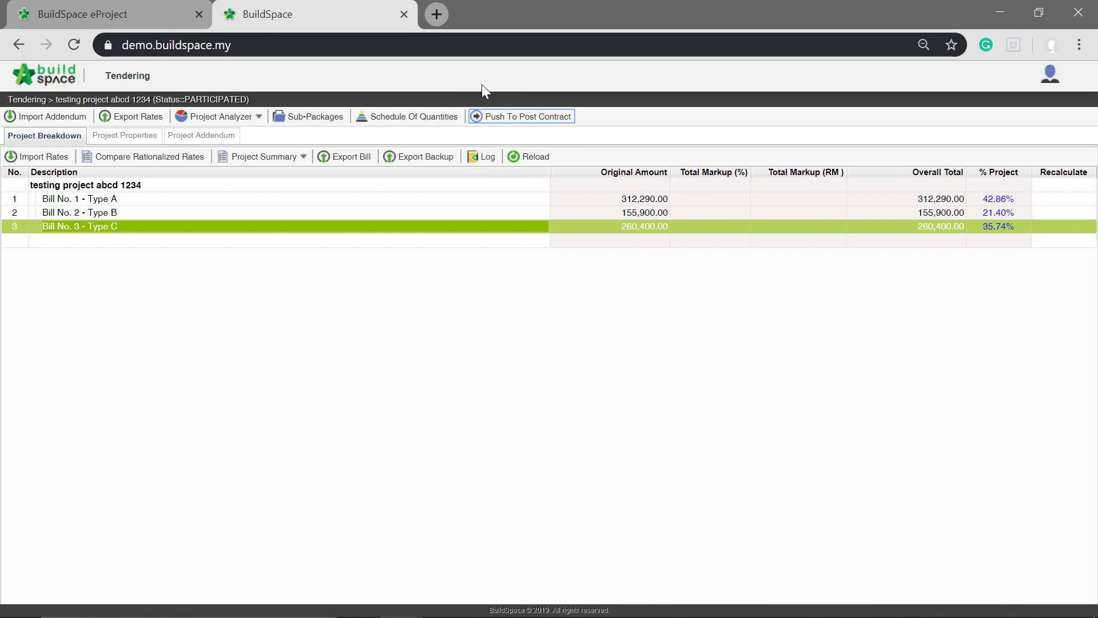
- Publish testing project abcd 1234 from Tendering to Post Contract using the original rate with not listed items
click(508, 122)
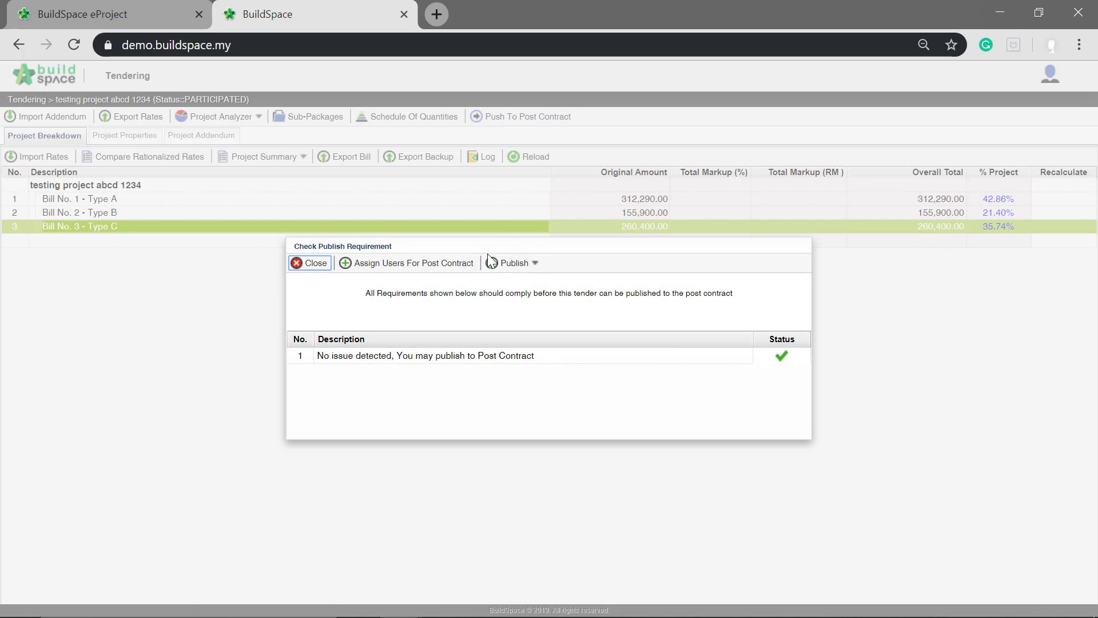
click(518, 265)
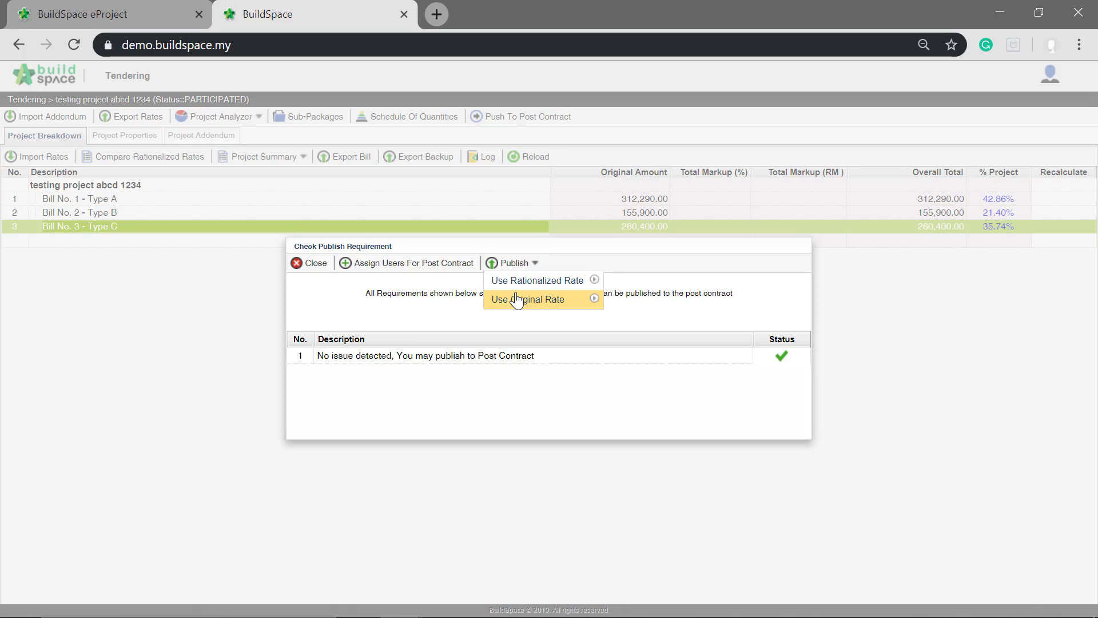
mouse_move(517, 302)
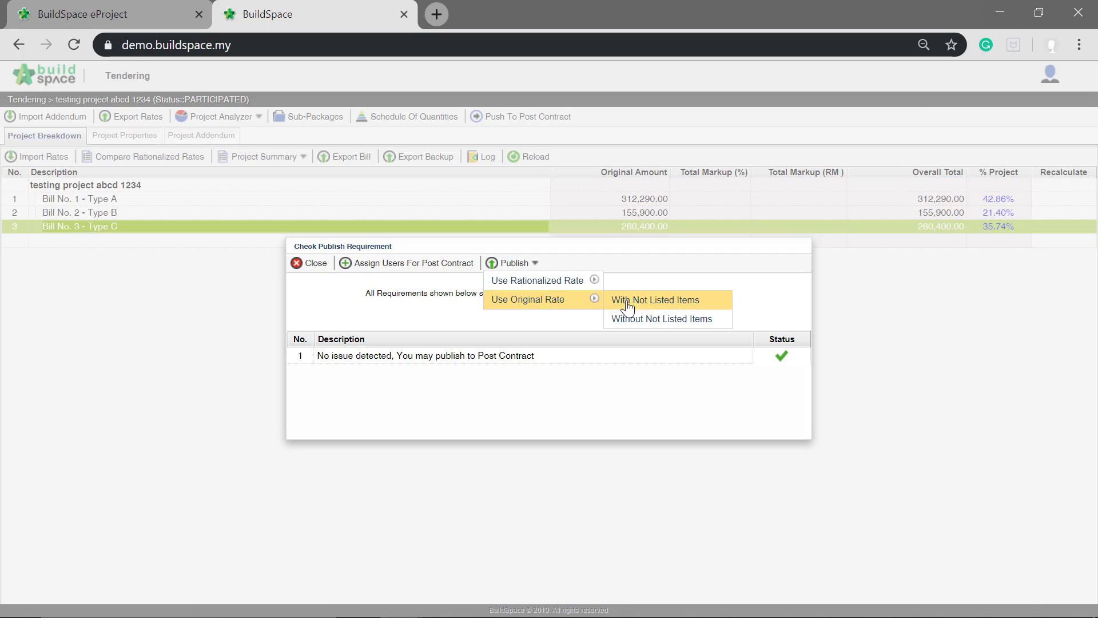
click(700, 308)
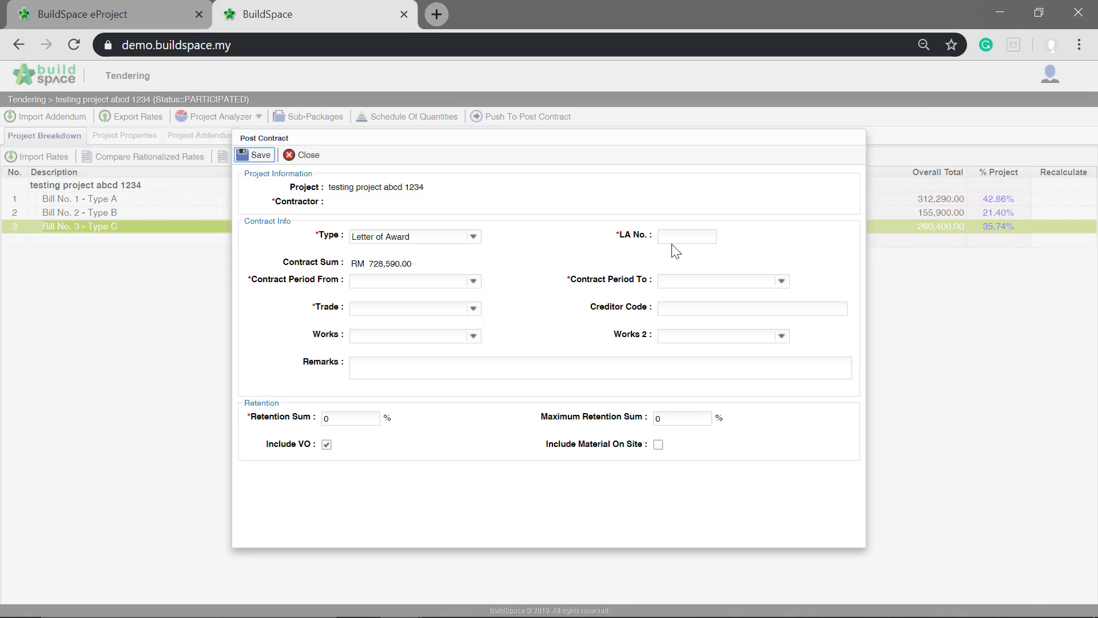
- Enter 1 as the LA number and set the contract period from 10/25/2019 to 10/25/2020
click(690, 236)
click(472, 281)
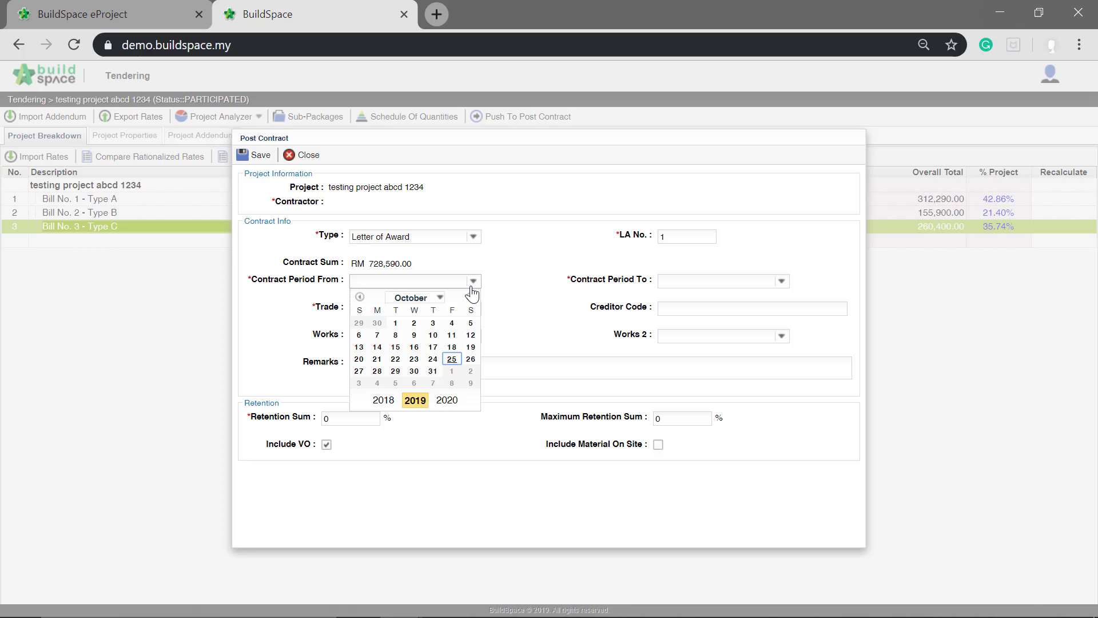
click(452, 359)
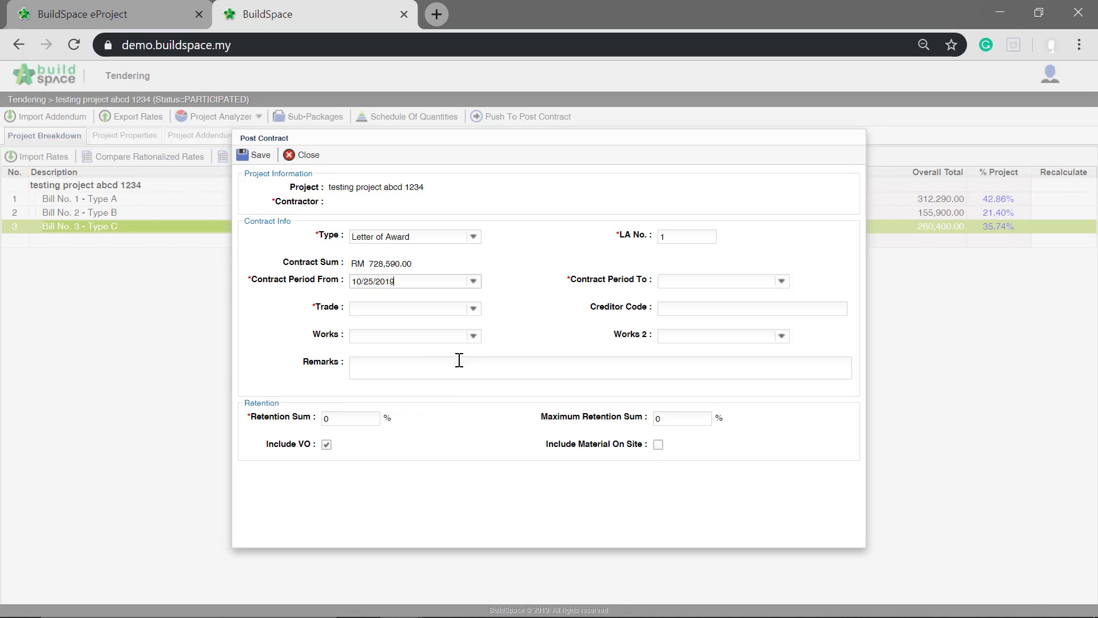
click(781, 281)
click(755, 402)
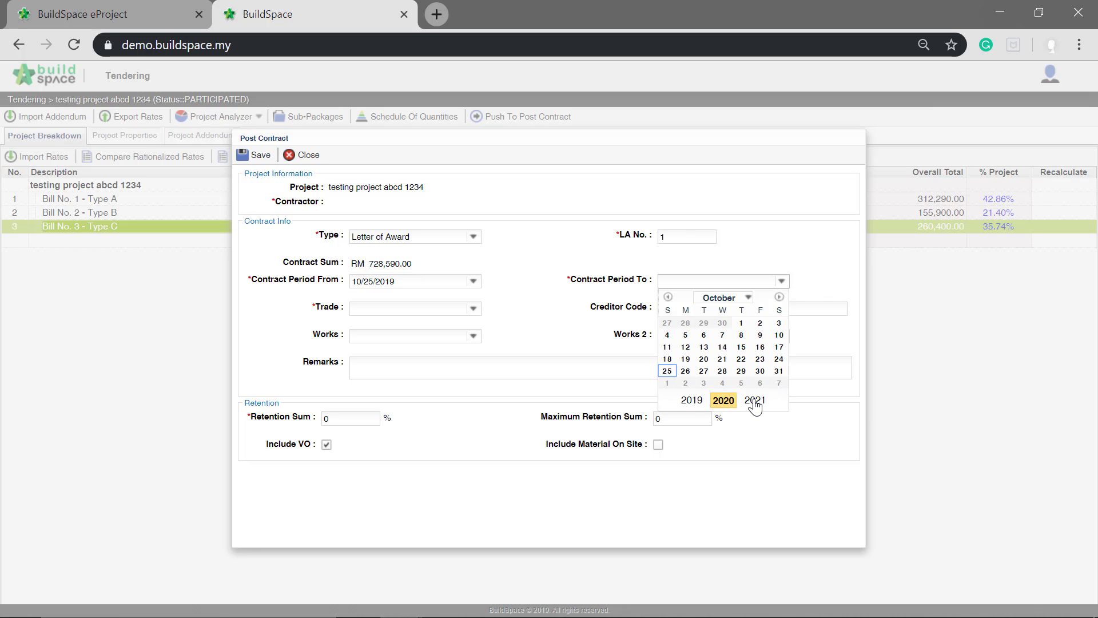
click(669, 373)
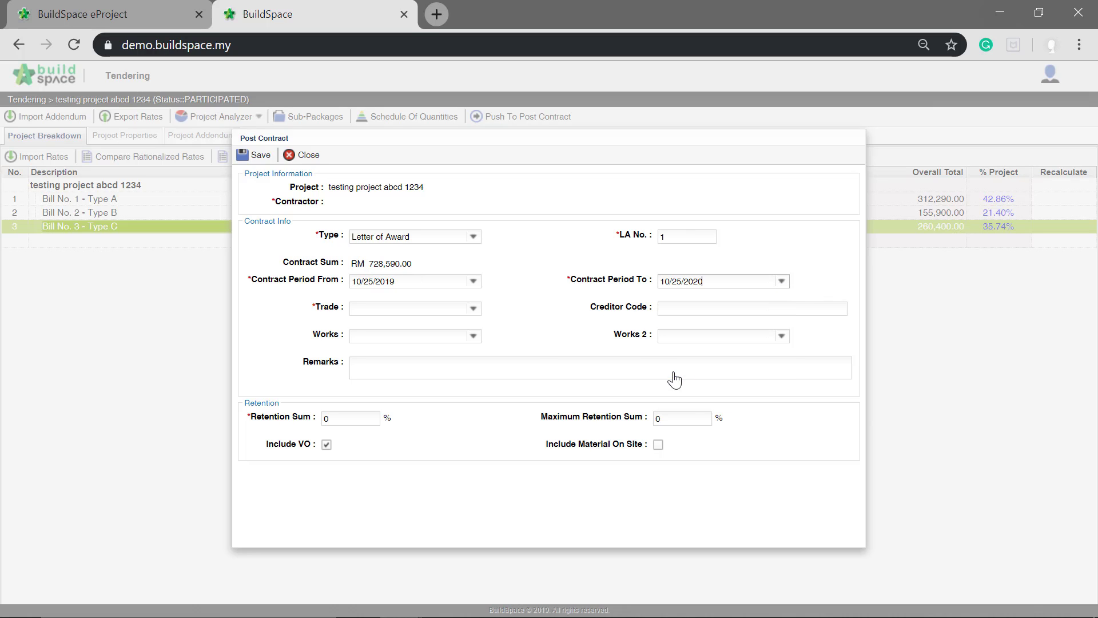
- Set the post contract's trade to Main Contractor
click(461, 308)
text(m)
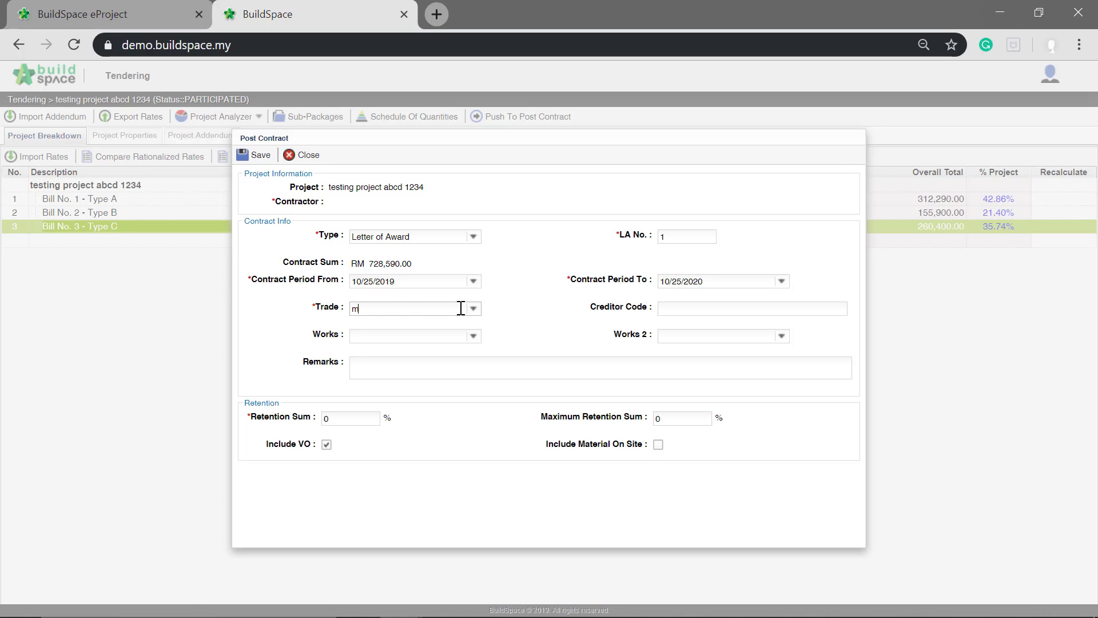
text(ain Contractor)
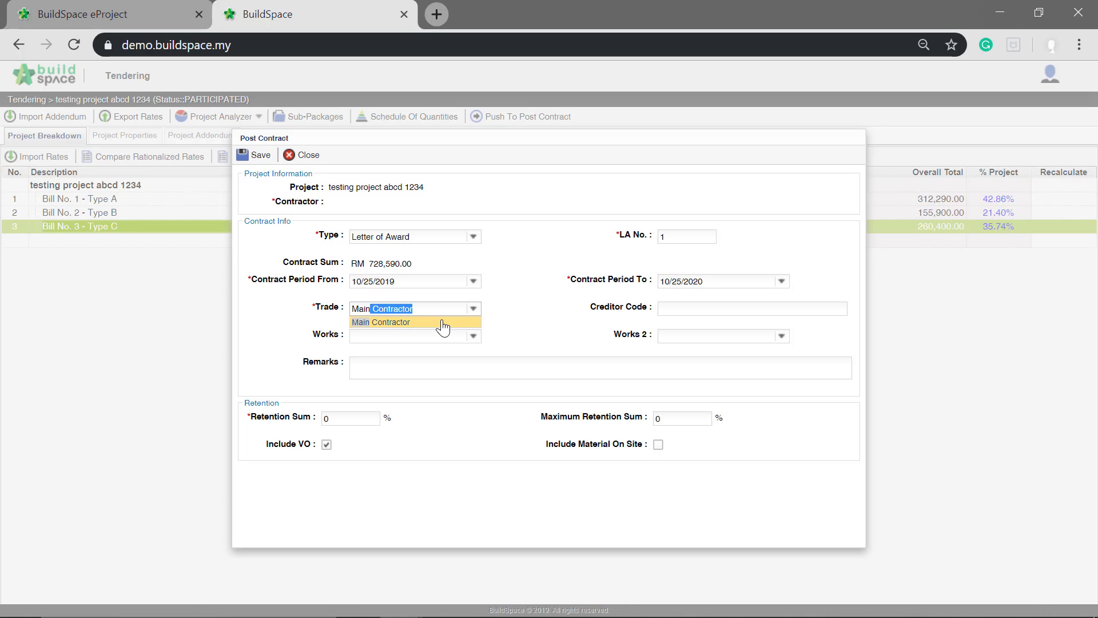
click(441, 322)
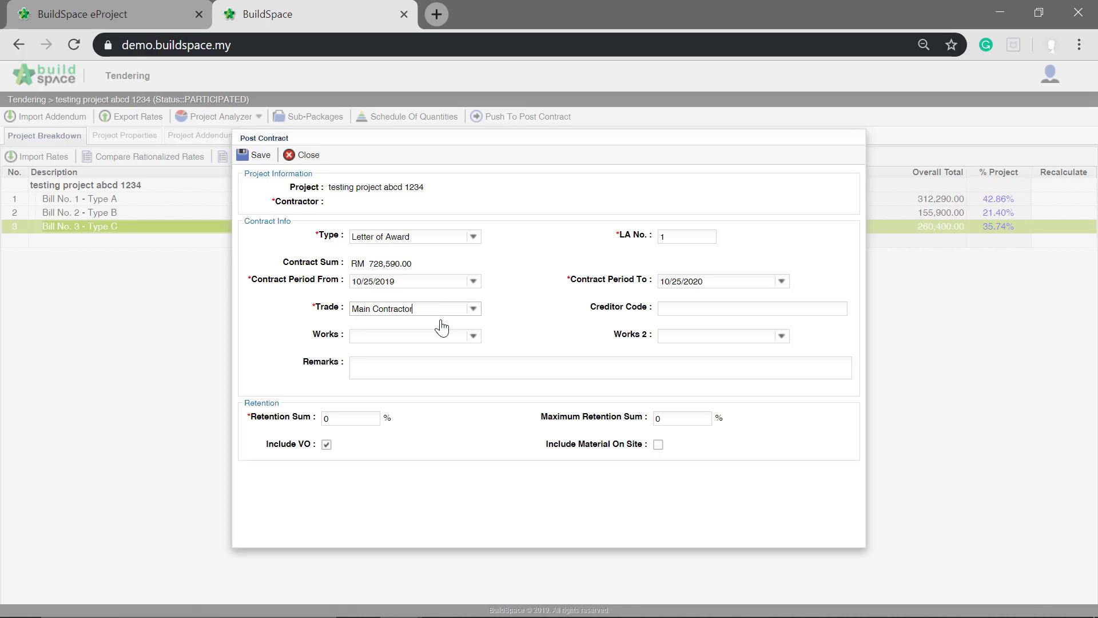
- Enter the retention sum percentage, set the maximum retention sum to 5%, and save the post contract details
click(362, 422)
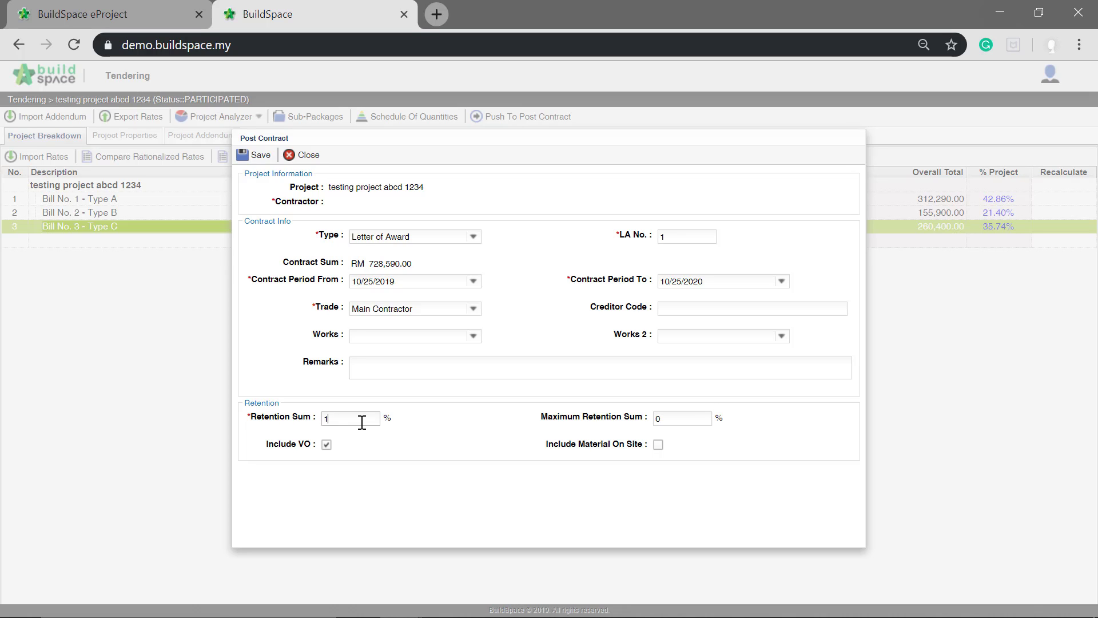
click(674, 421)
text(5)
click(264, 161)
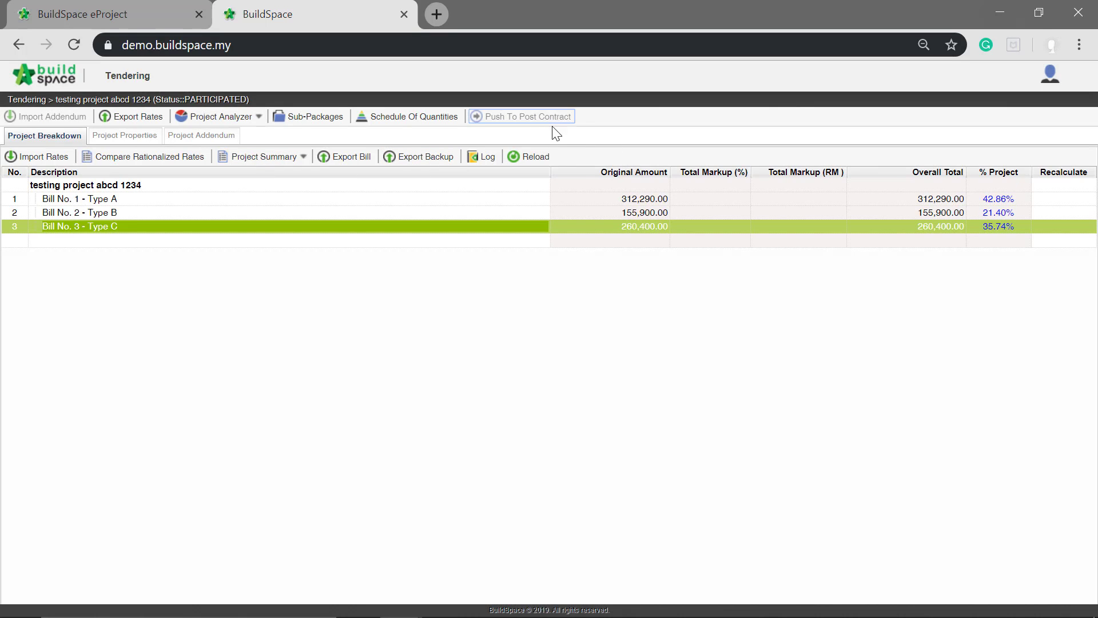
- Switch to the Post Contract module and open testing project abcd 1234
click(45, 78)
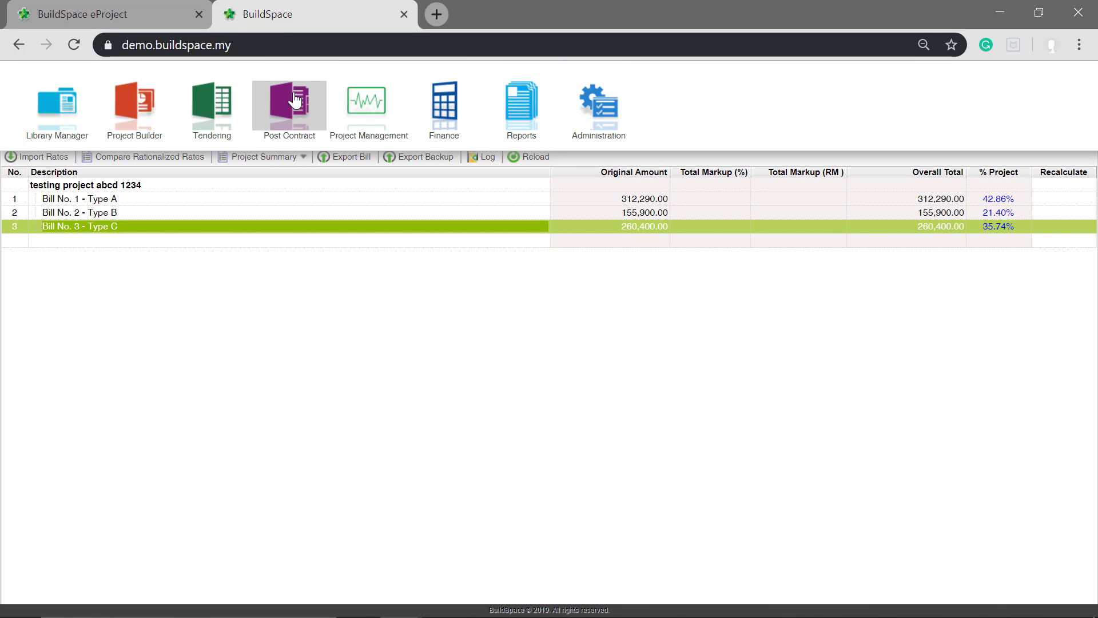
click(280, 119)
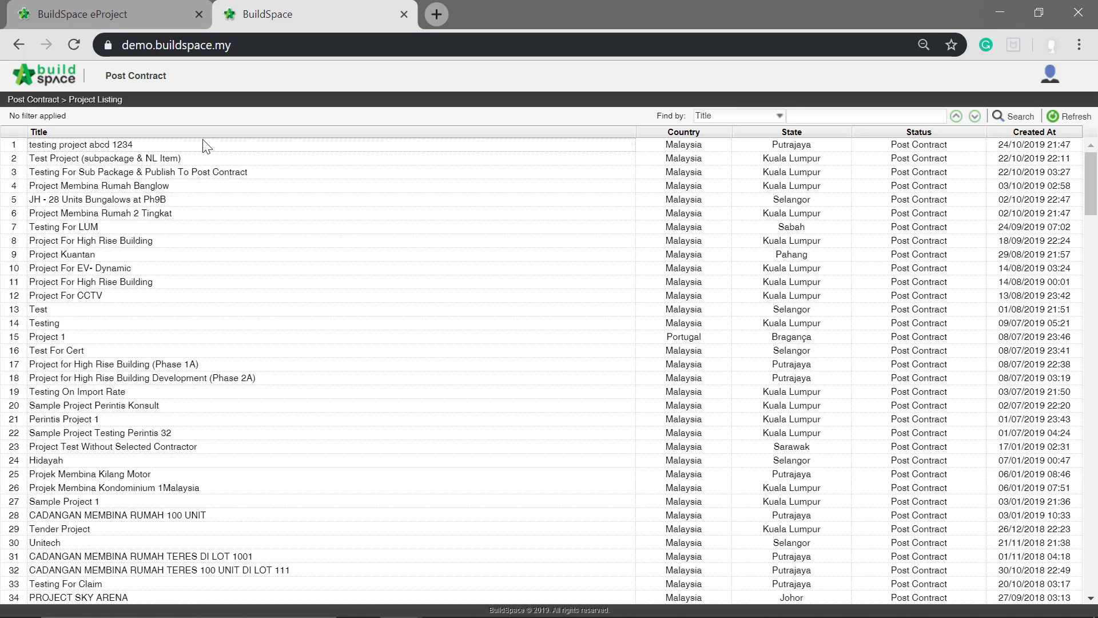
double_click(133, 146)
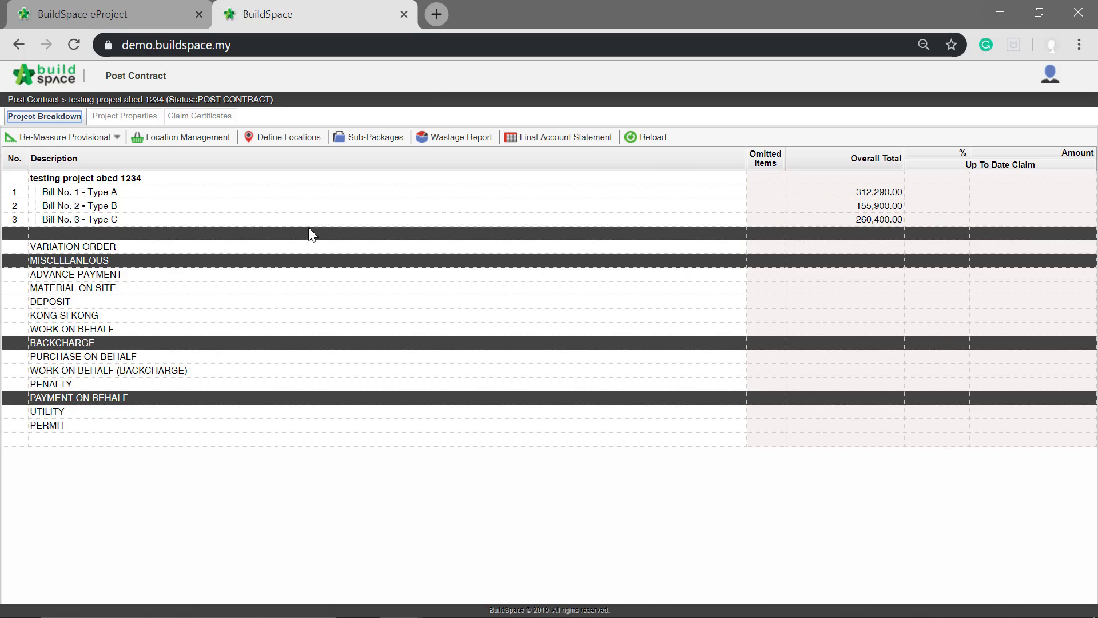
- Open WORK BELOW GROUND FLOOR LEVEL for Unit 1 in Bill No. 1 - Type A and examine its item and claim columns
double_click(240, 195)
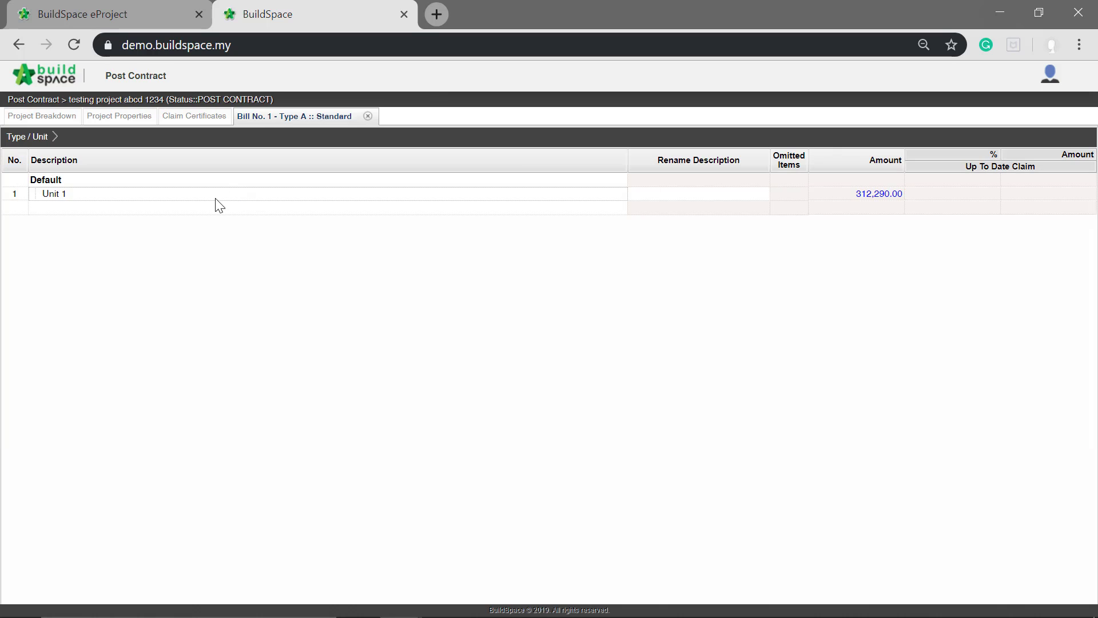
click(231, 197)
double_click(228, 194)
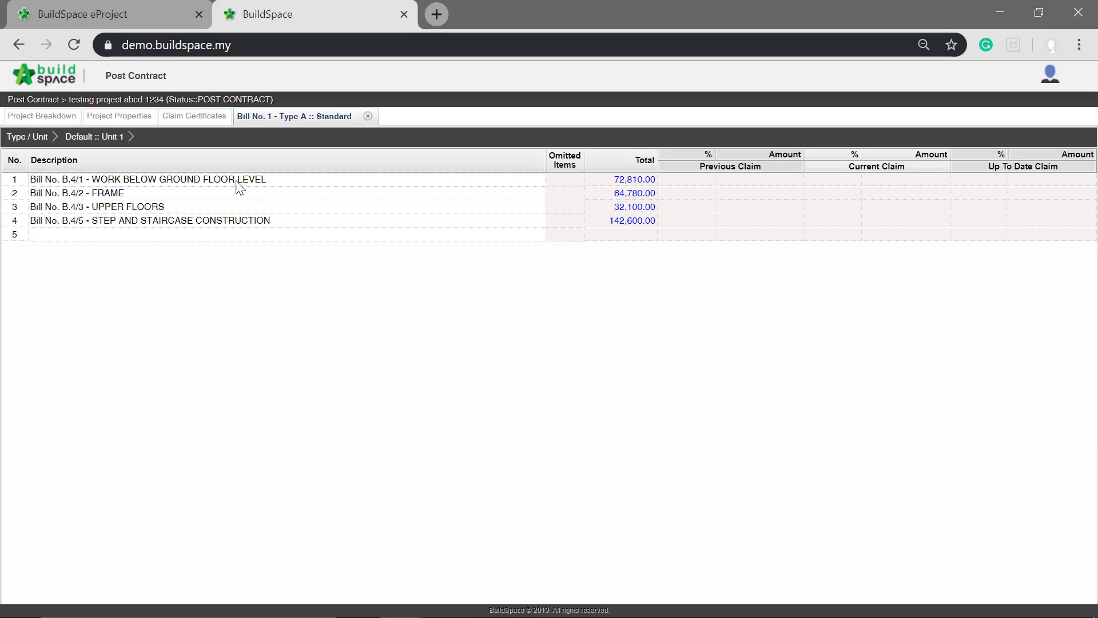
double_click(240, 178)
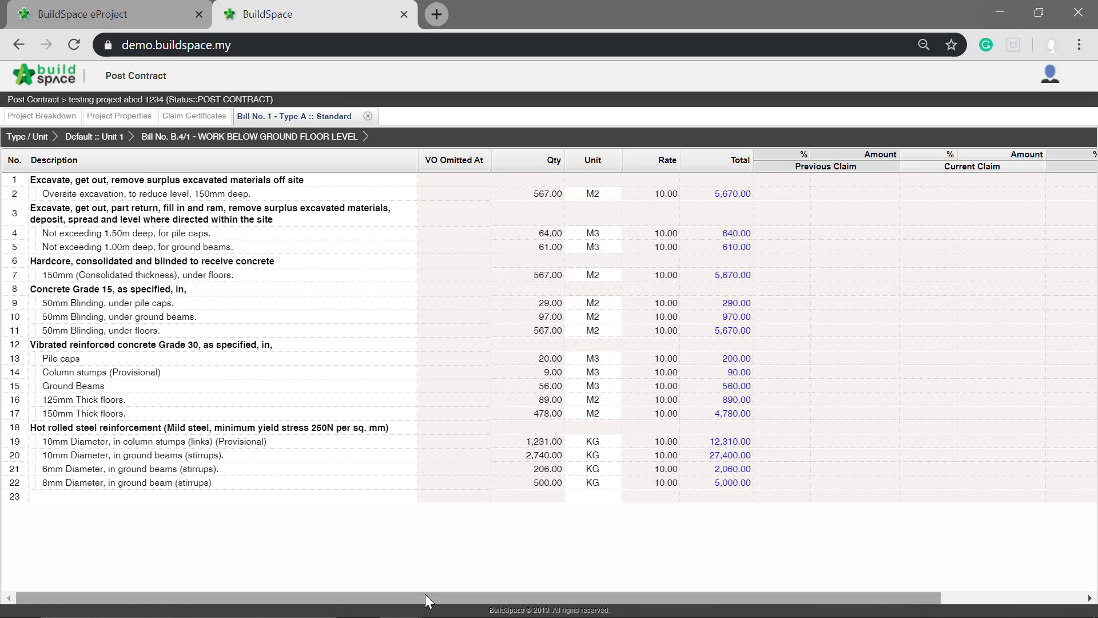
drag(425, 597, 578, 599)
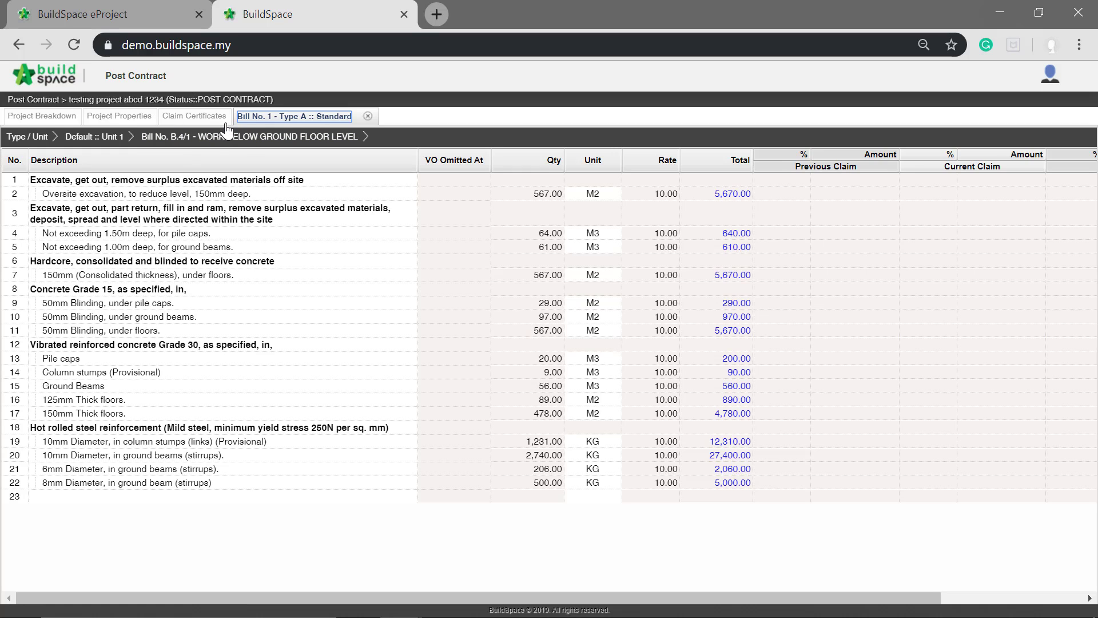
- Activate a new claim certificate for the project, enter the preparer's name, and save it
click(202, 120)
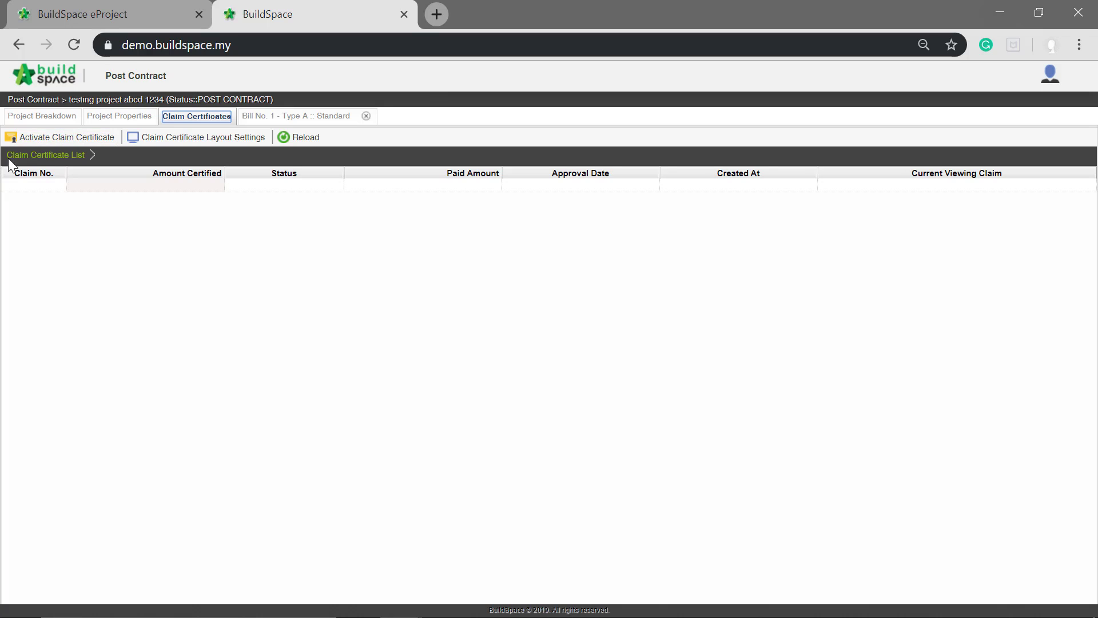
click(66, 142)
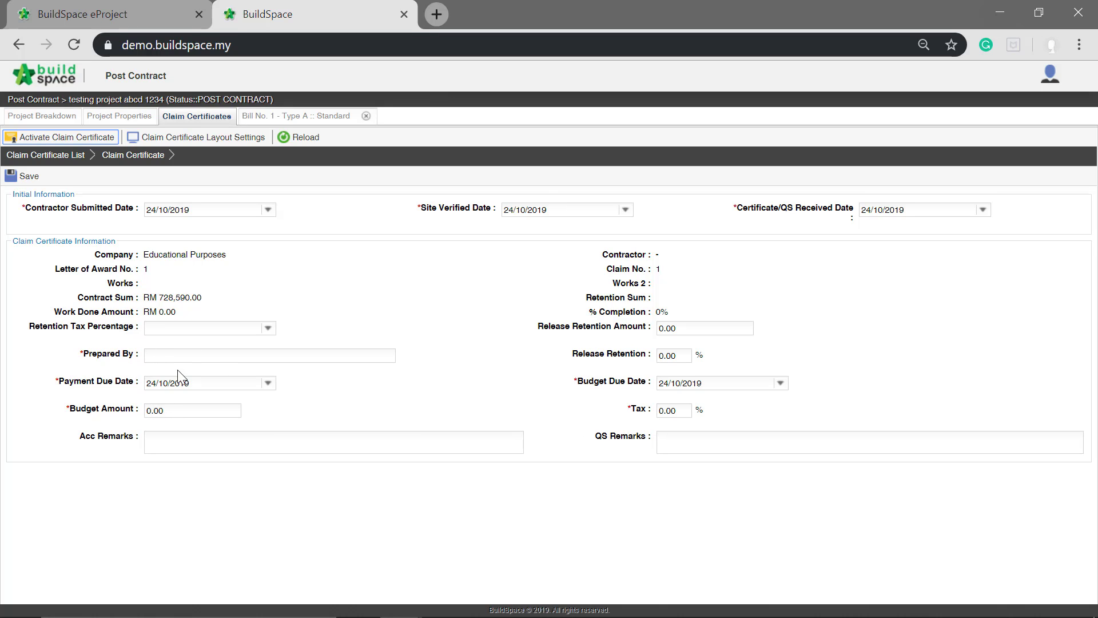
click(210, 357)
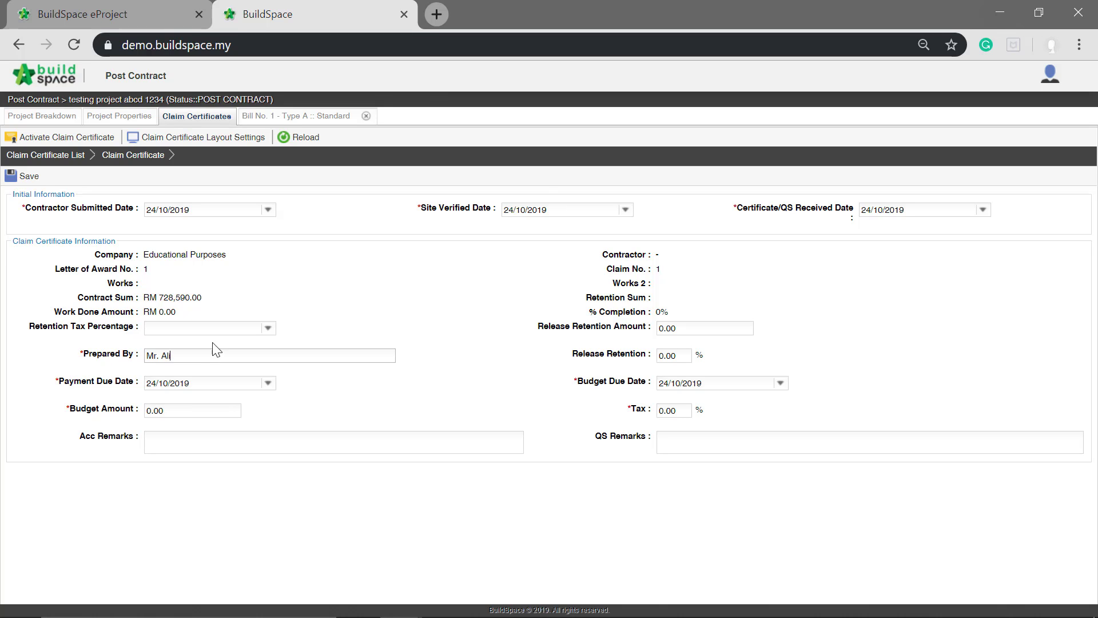
click(32, 179)
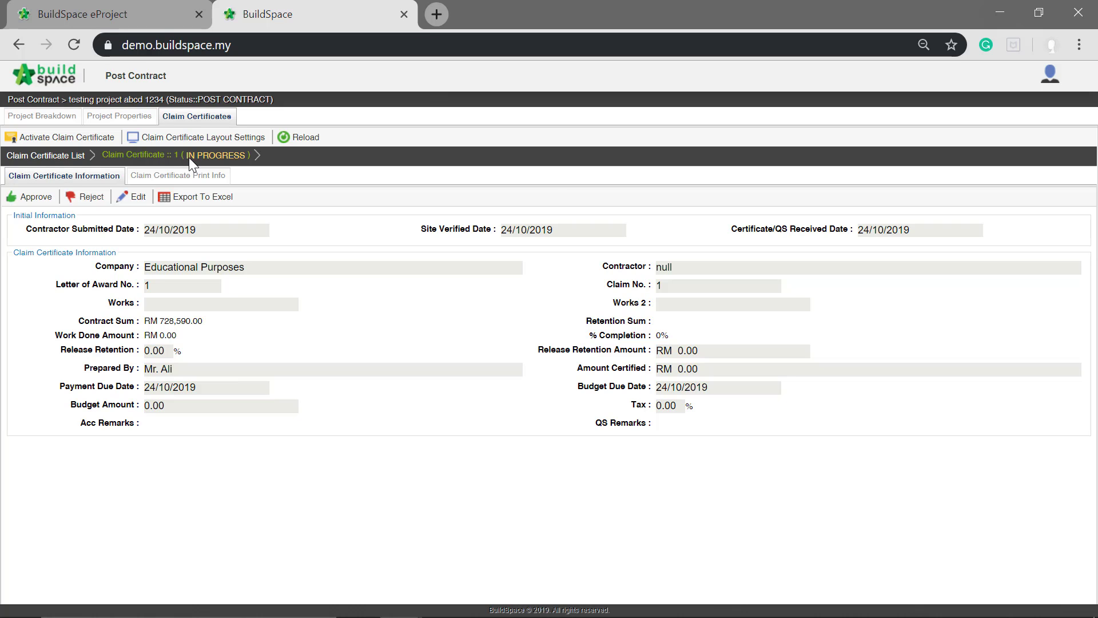
- Open the element list of Unit 1 in Bill No. 1 - Type A from the project breakdown
click(57, 117)
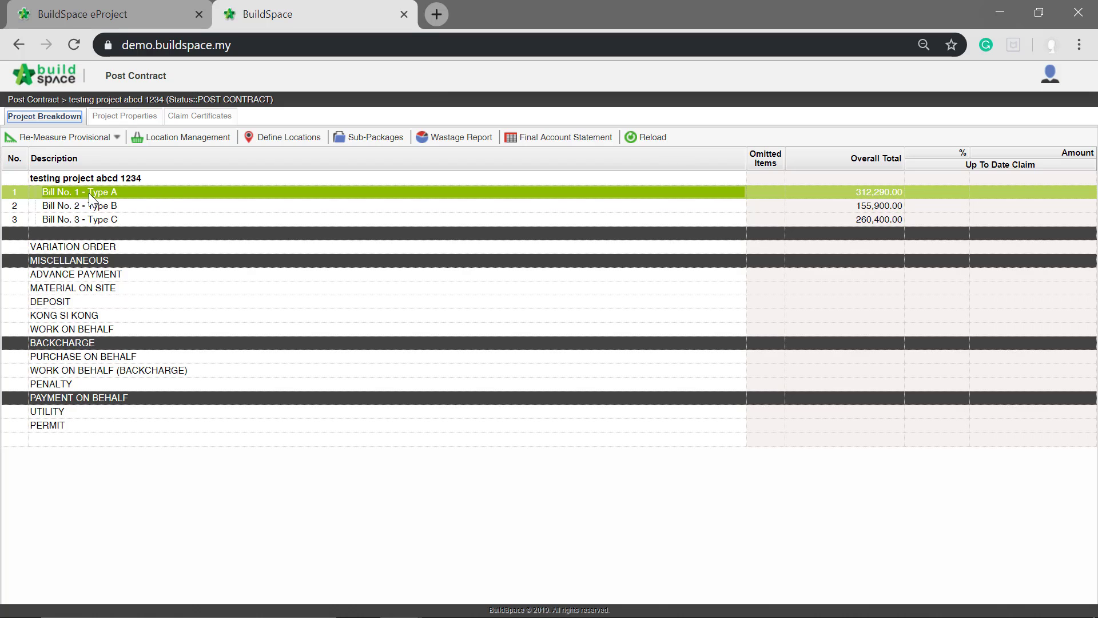
double_click(177, 194)
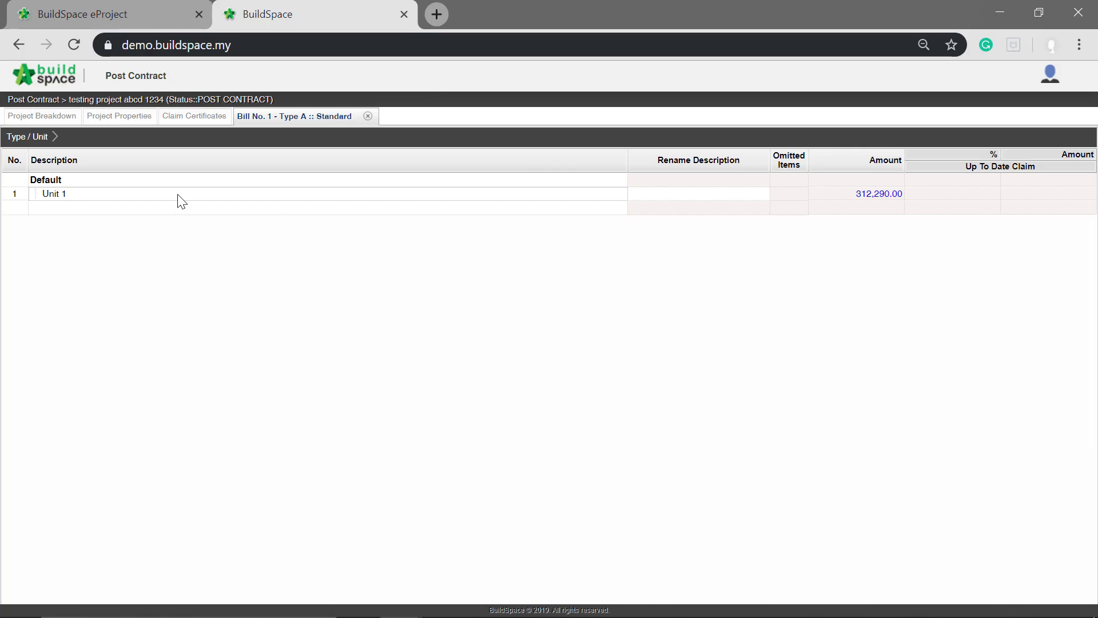
click(178, 195)
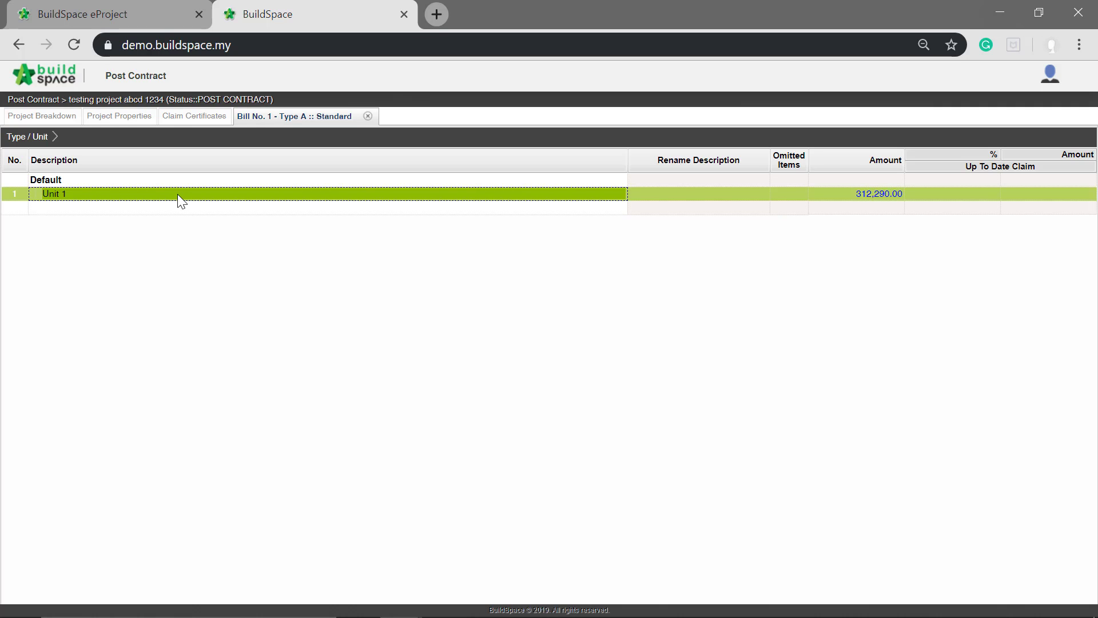
double_click(178, 194)
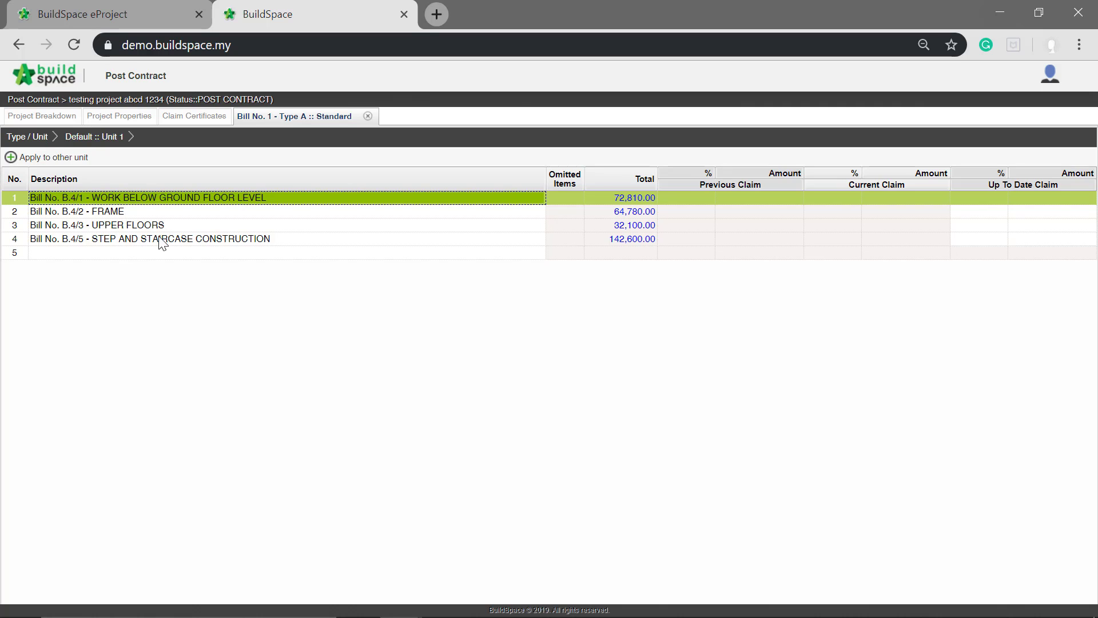
- Set the up-to-date claim percentage of WORK BELOW GROUND FLOOR LEVEL to 10%
click(996, 212)
click(983, 226)
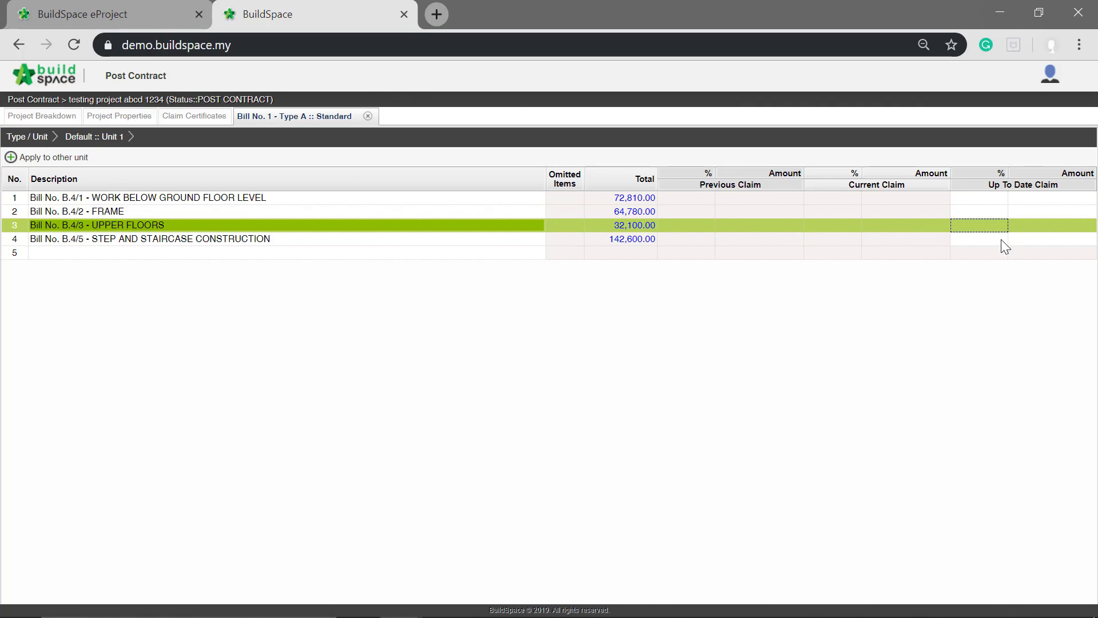
click(1028, 237)
click(990, 201)
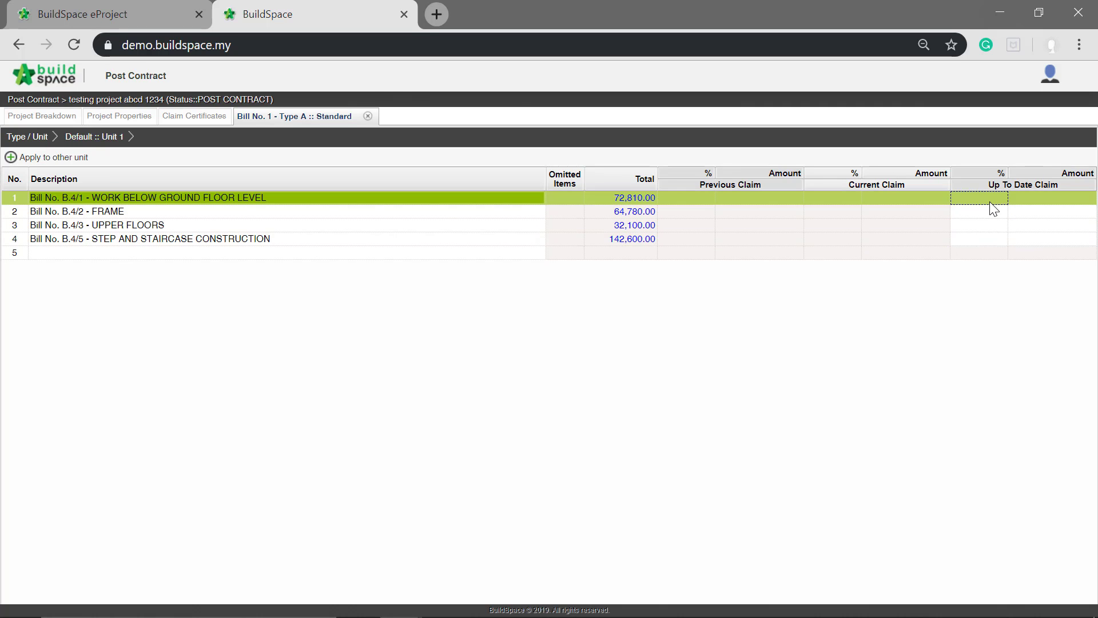
double_click(990, 201)
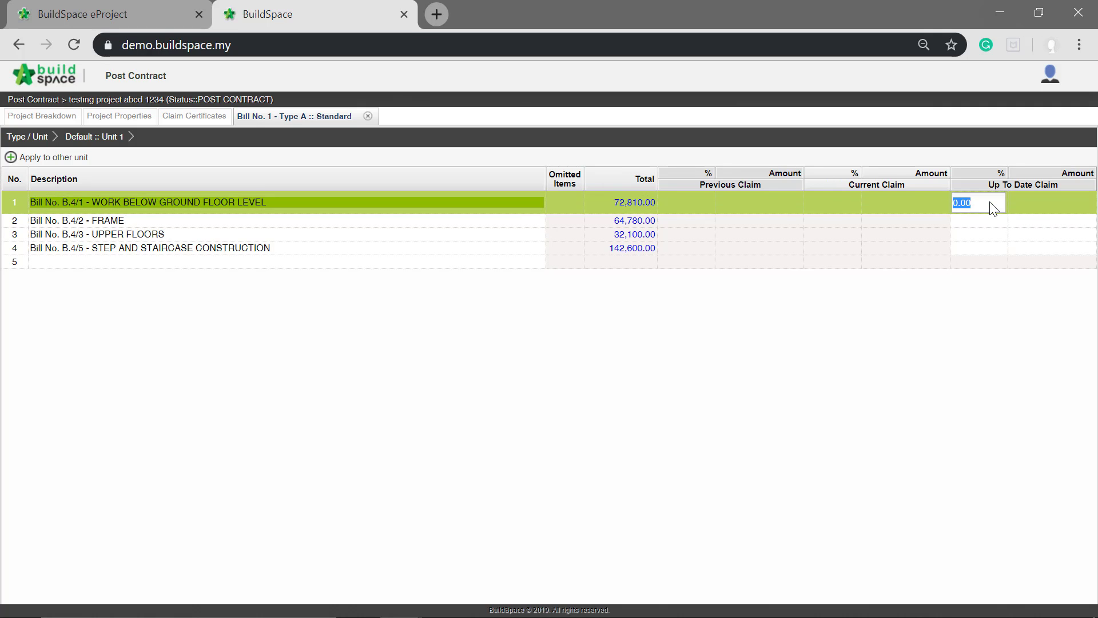
text(10)
key(Return)
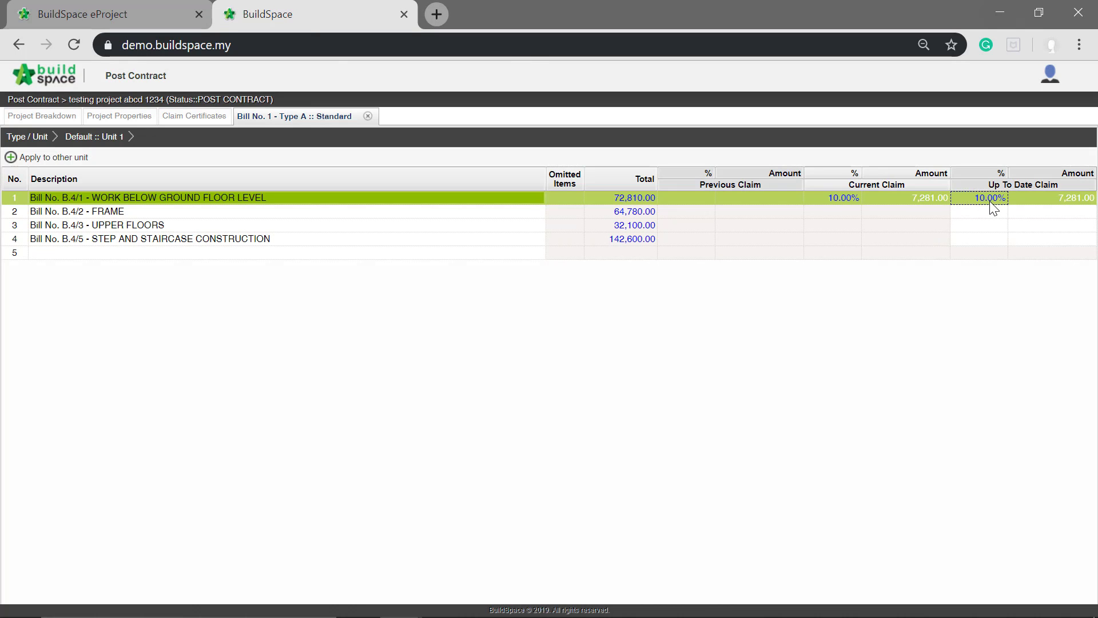
- Set the up-to-date claim amount of the FRAME element to 10,002.05
click(1025, 211)
double_click(1025, 211)
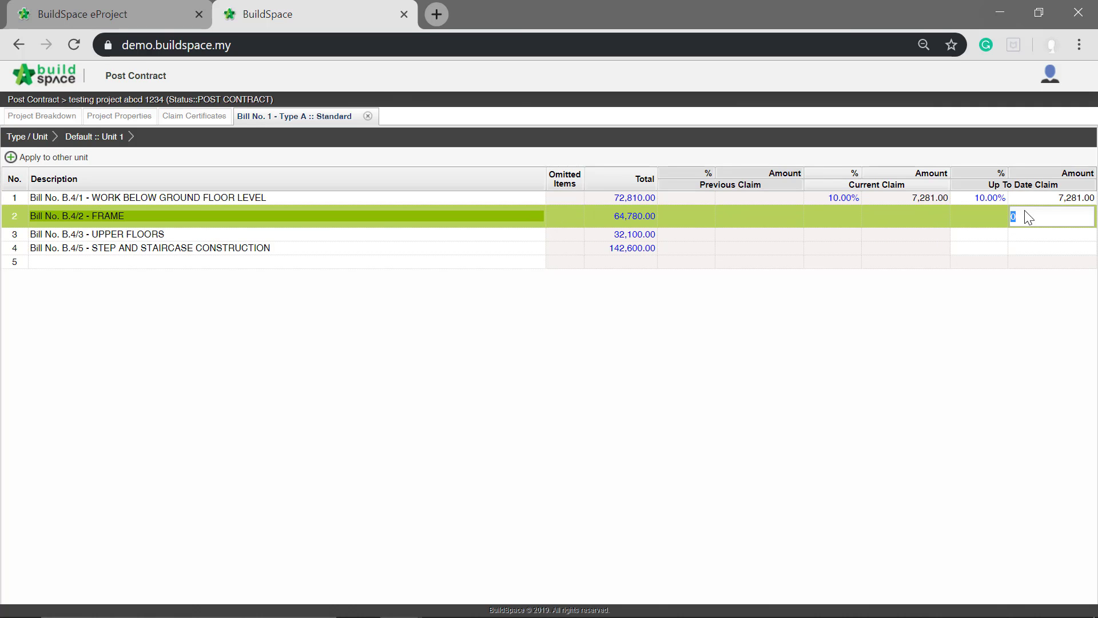
text(10,002.05)
key(Return)
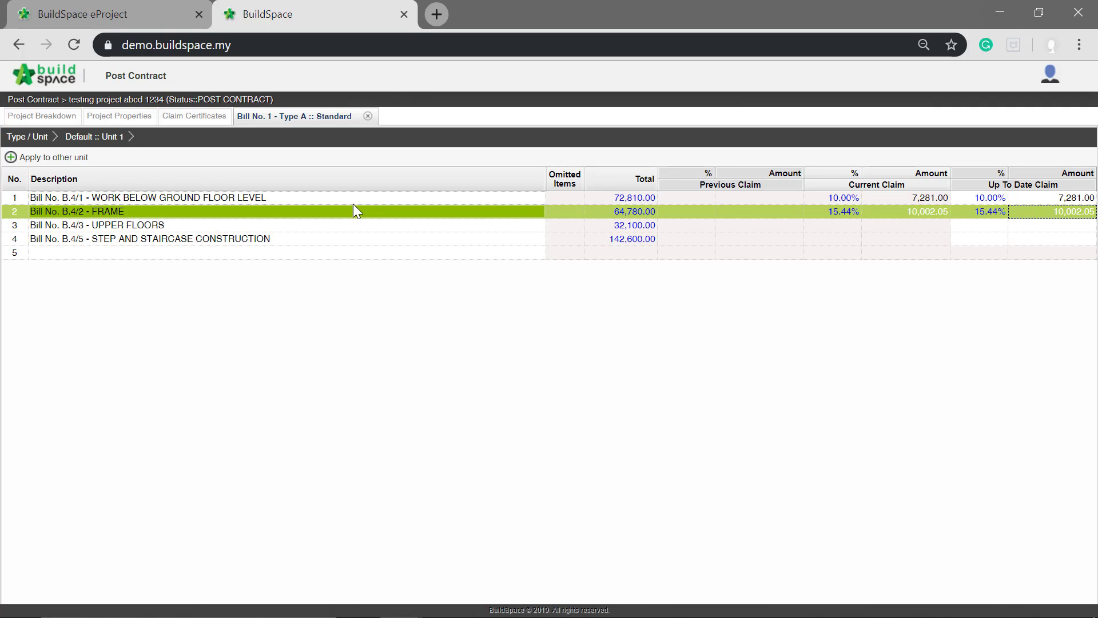
- Open the items of Bill No. B.4/3 - UPPER FLOORS and bring up their up-to-date claim columns
click(330, 231)
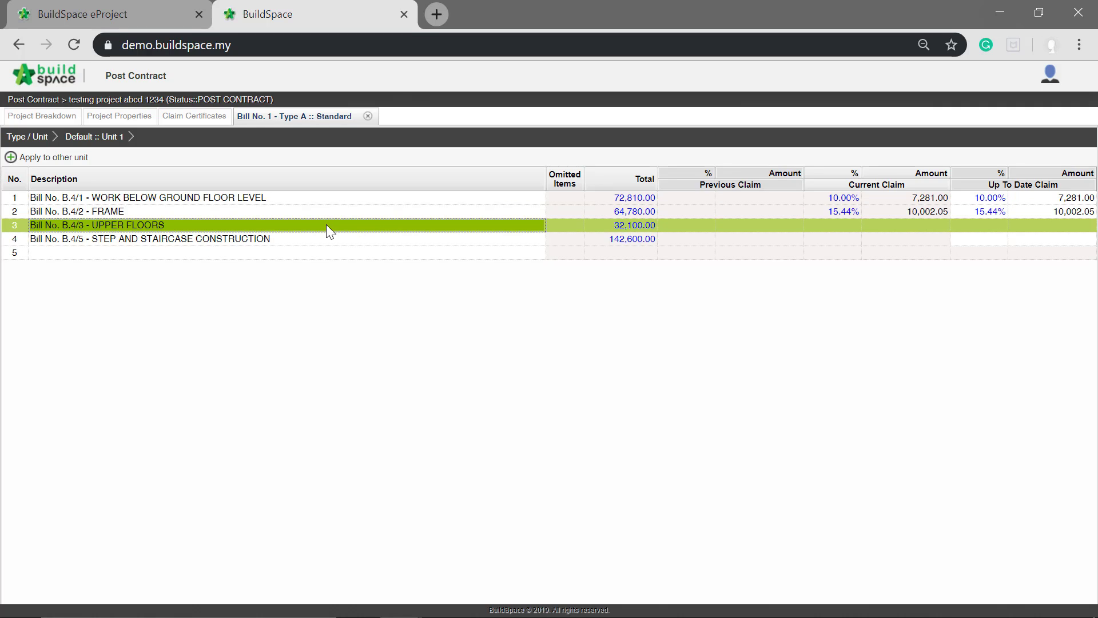
double_click(326, 226)
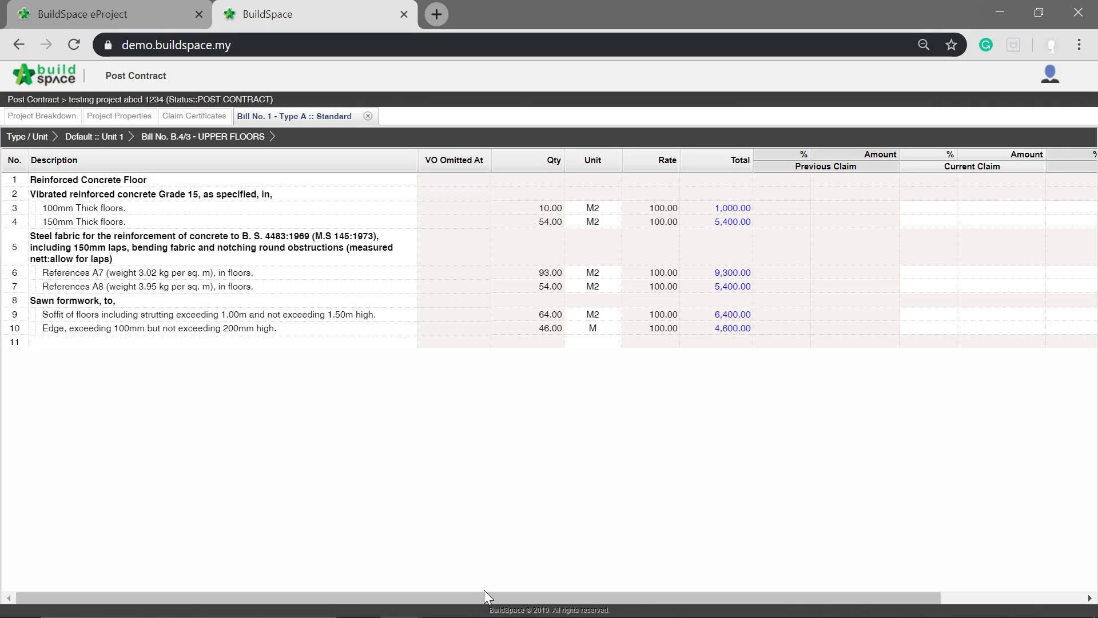
drag(484, 590, 843, 582)
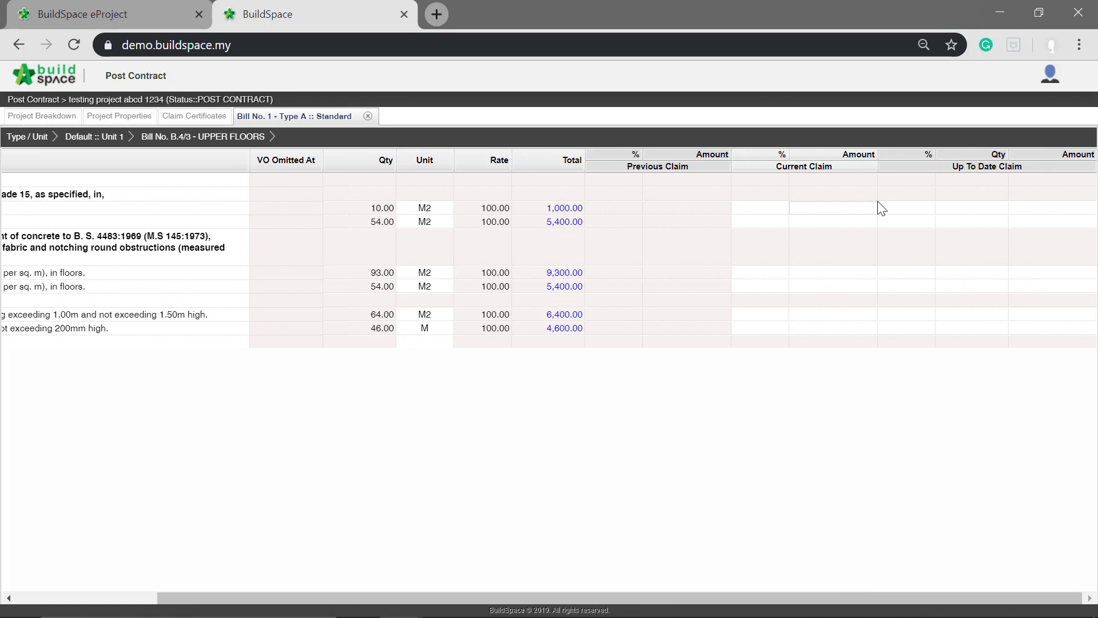
- Set the up-to-date claim percentage of the 100mm Thick floors item to 25%
click(57, 219)
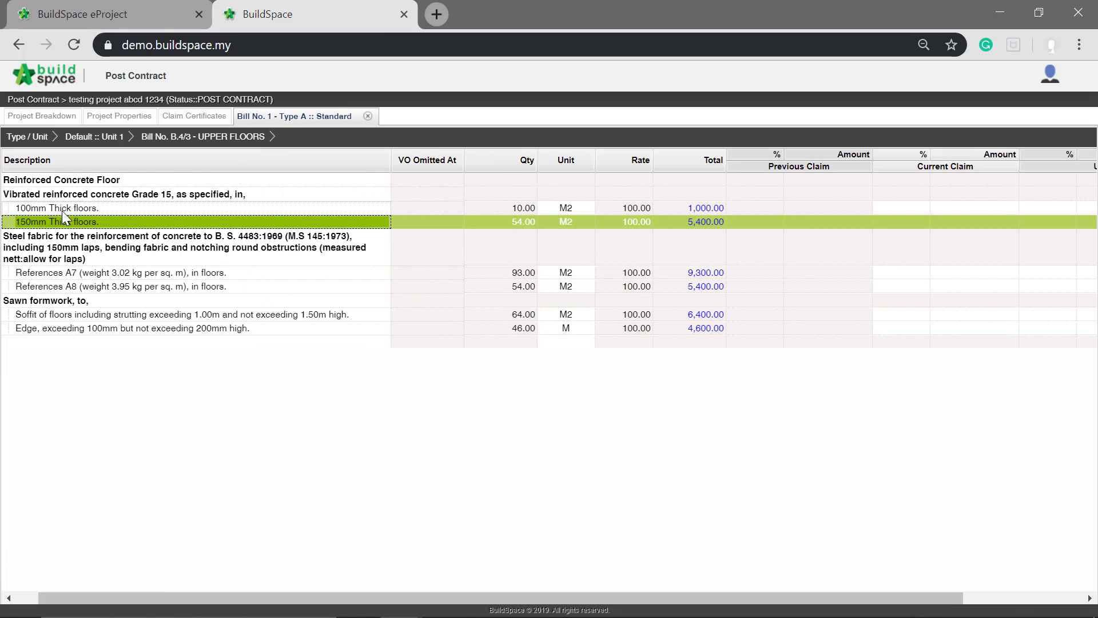
click(67, 208)
drag(317, 595, 611, 595)
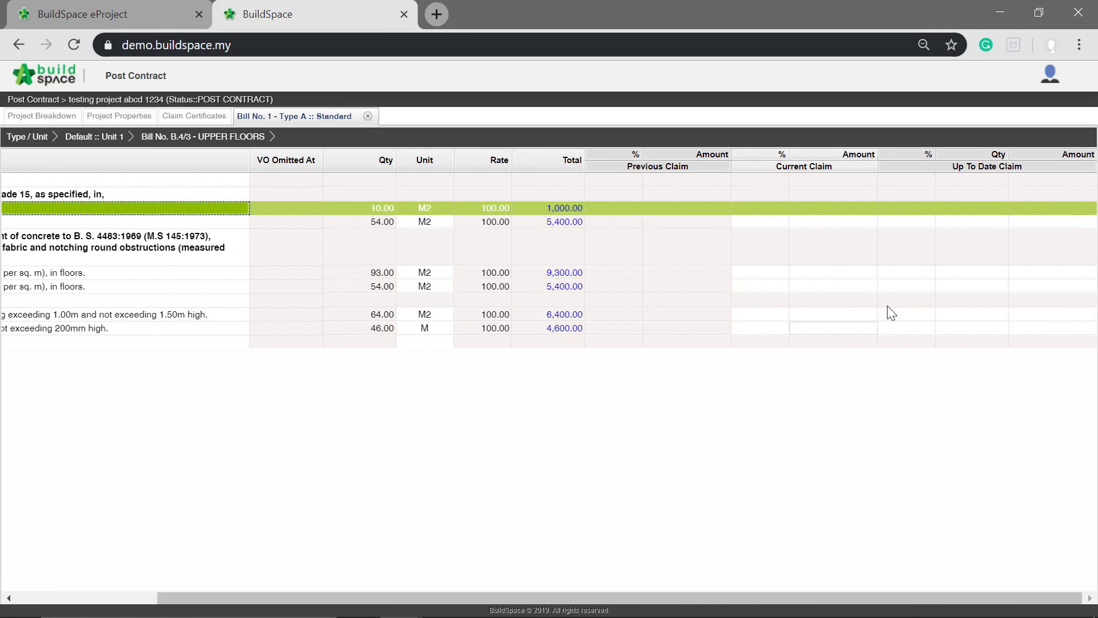
click(907, 210)
key(Return)
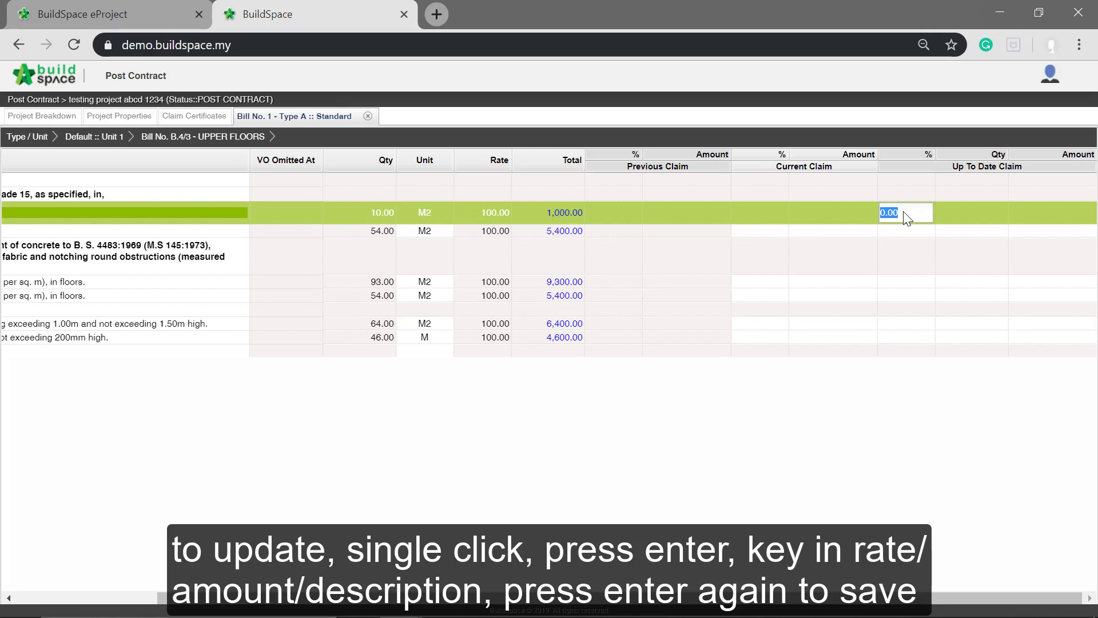
text(25)
key(Return)
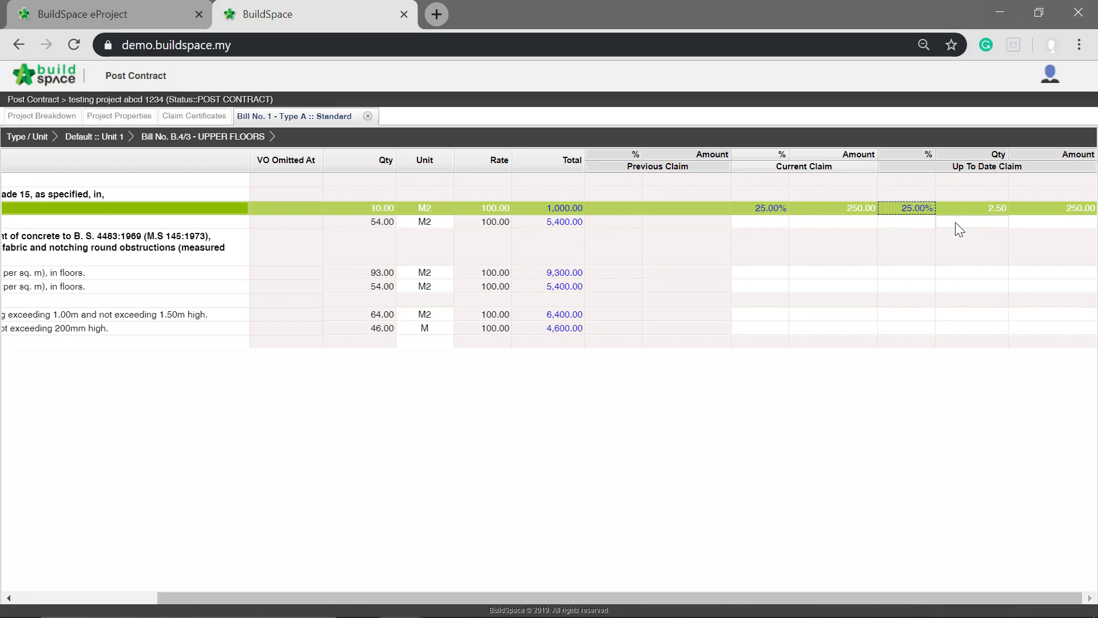
- Set the up-to-date claim quantity of the 150mm Thick floors item to 20
click(959, 223)
click(956, 222)
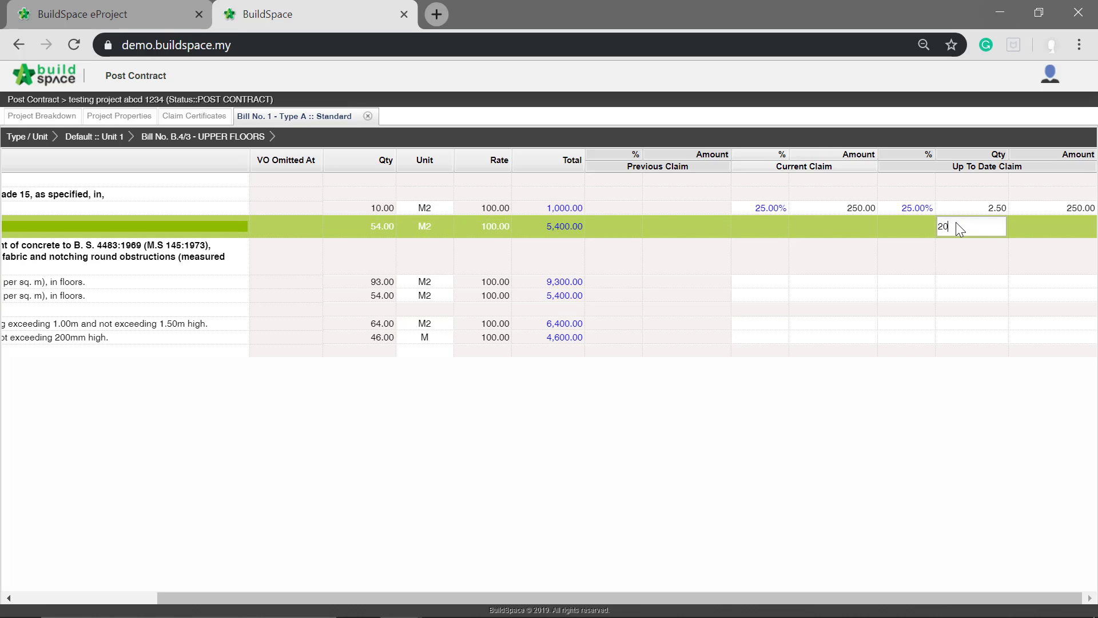
text(20)
key(Return)
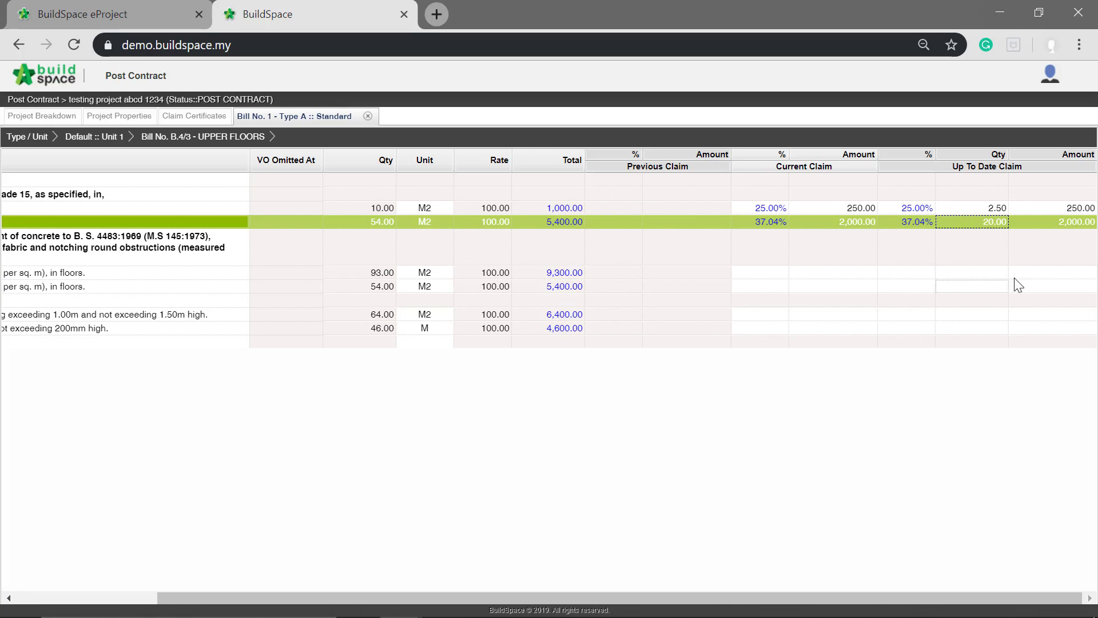
- Set the up-to-date claim amount of the References A7 steel fabric item to 3000
click(1041, 273)
text(3000)
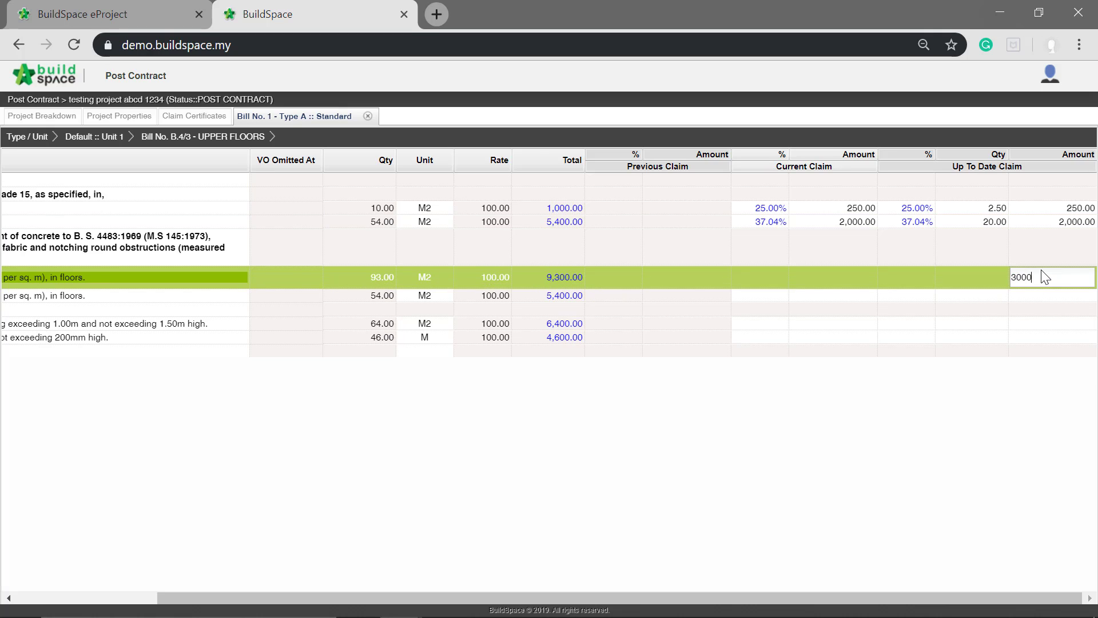
key(Return)
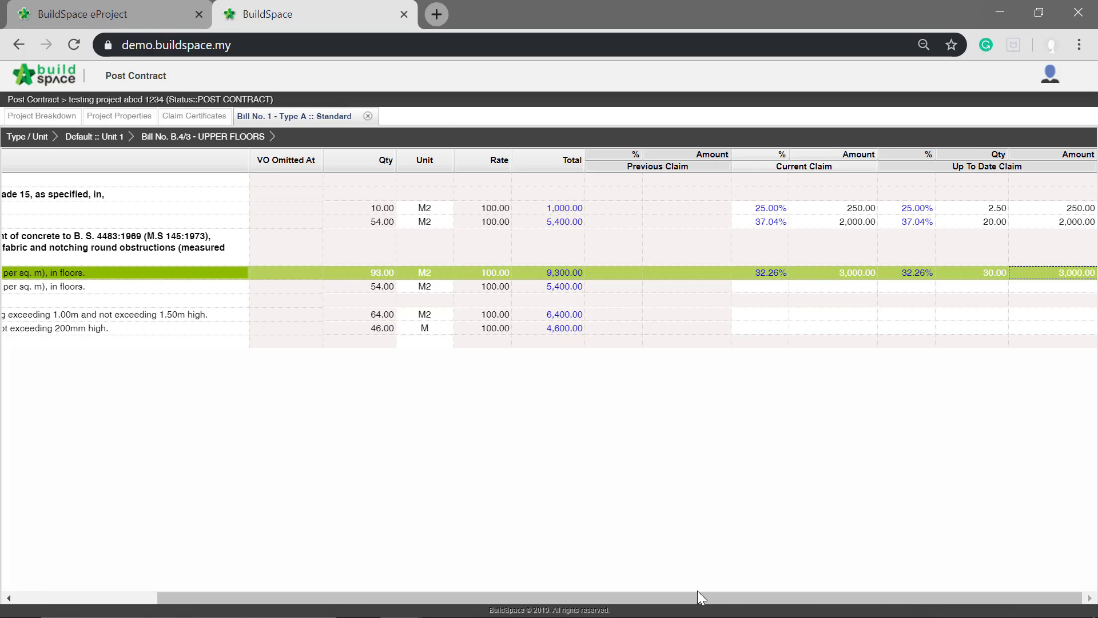
drag(695, 595, 550, 595)
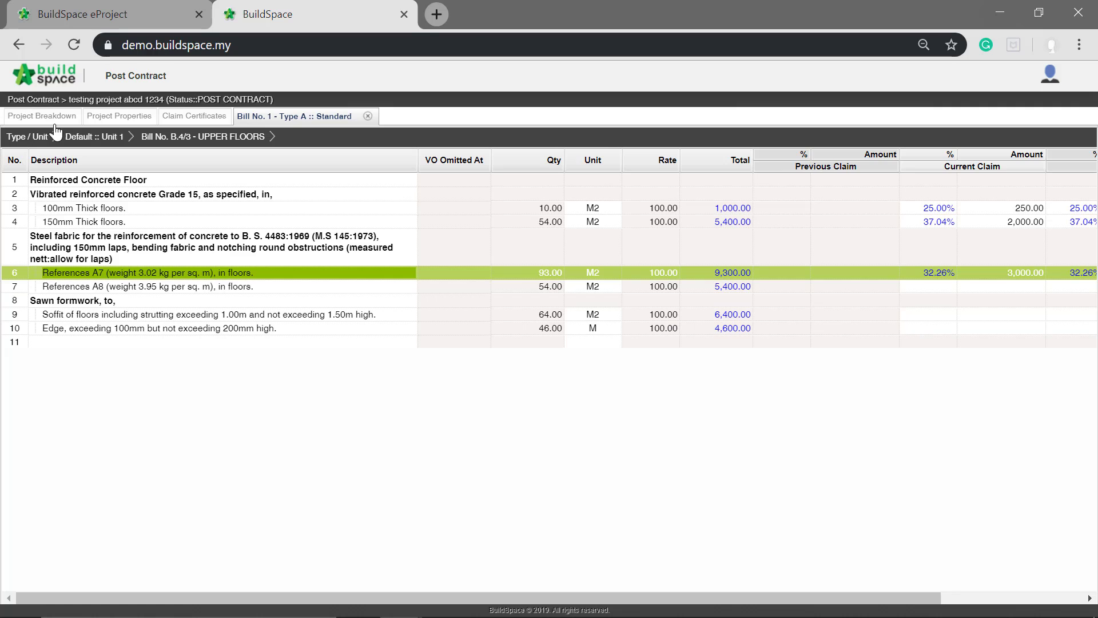
- Return to the project breakdown and reload it to check the bills' up-to-date claims
click(29, 120)
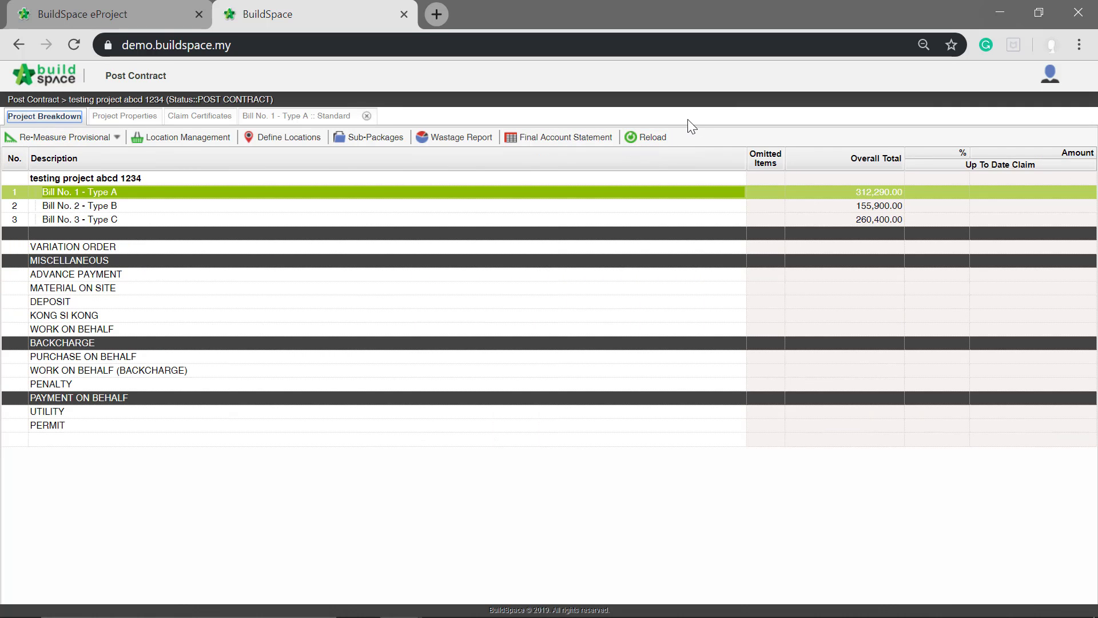
click(642, 144)
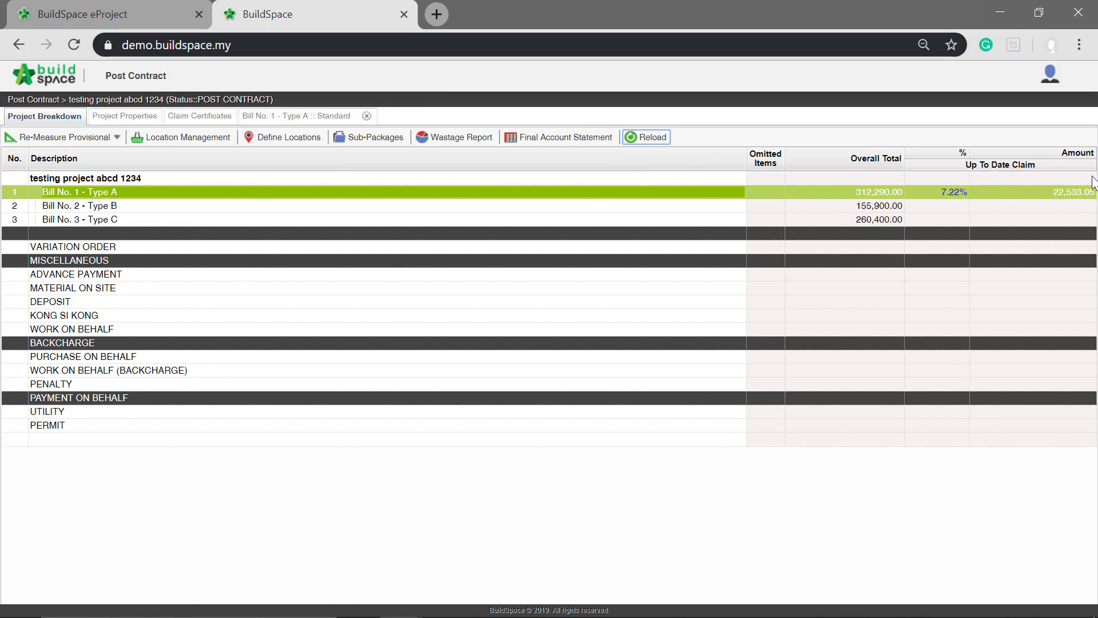
click(1024, 205)
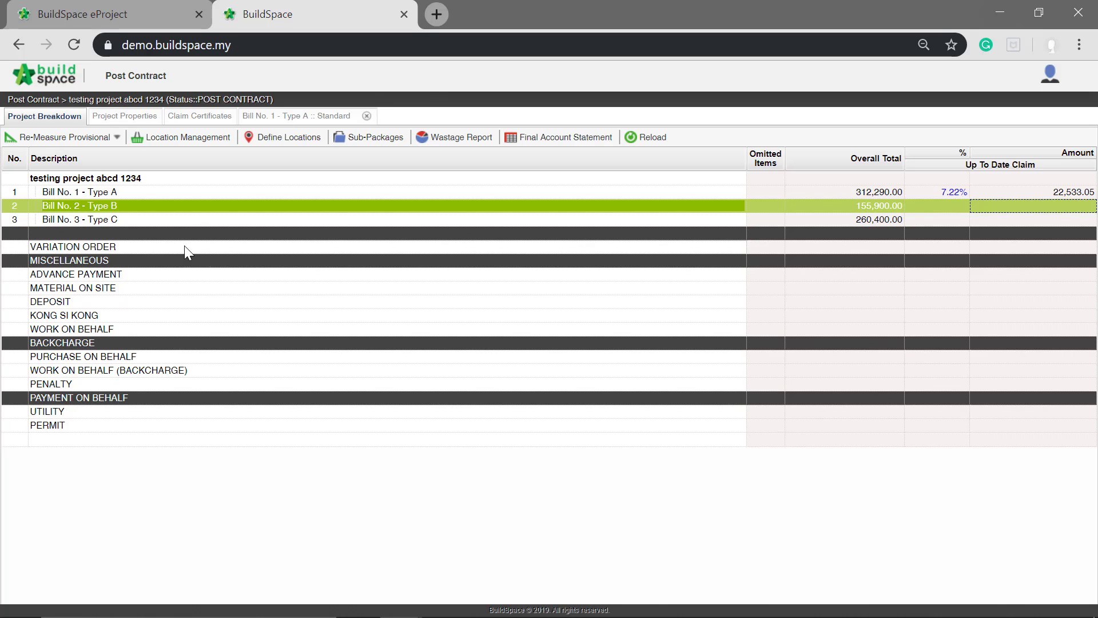
- Open the project's variation orders and add a variation order described as V.O 1
double_click(77, 246)
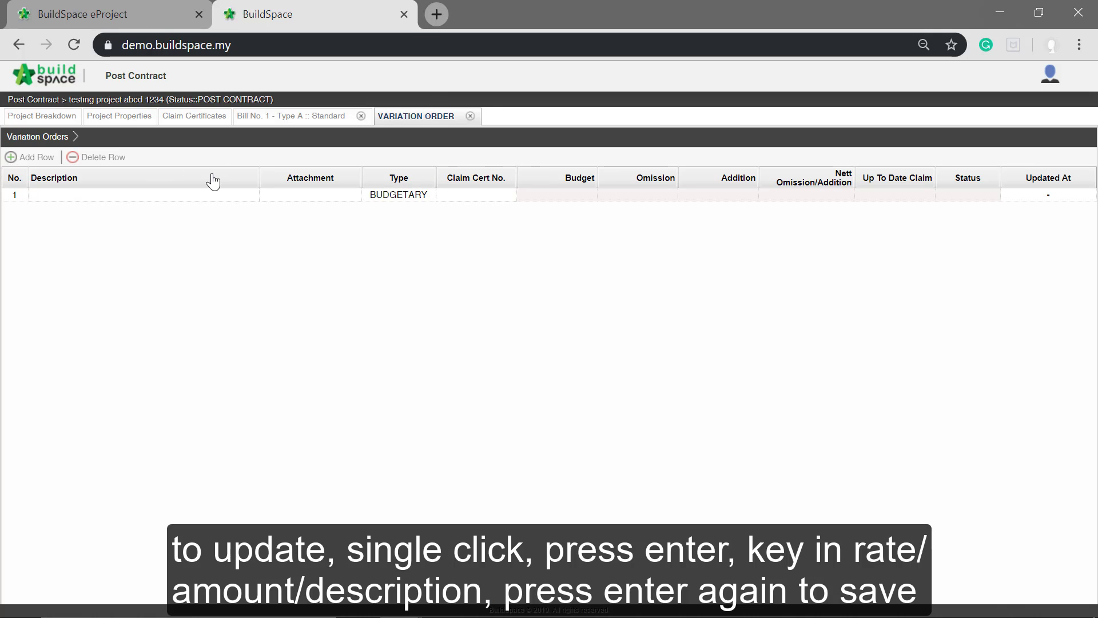
click(145, 195)
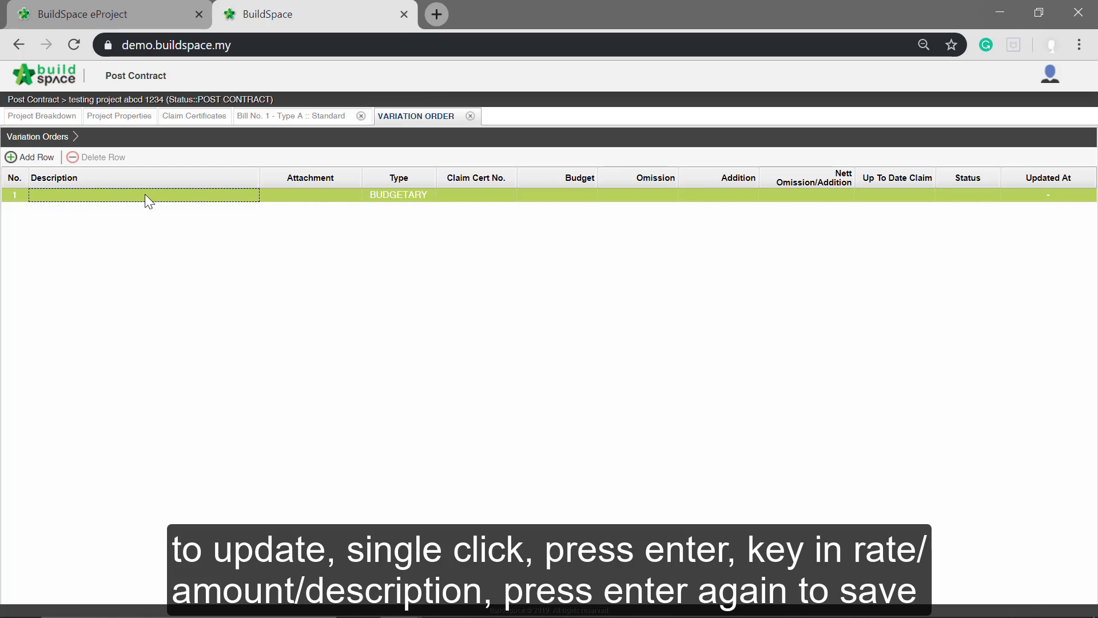
key(Return)
text(V.O)
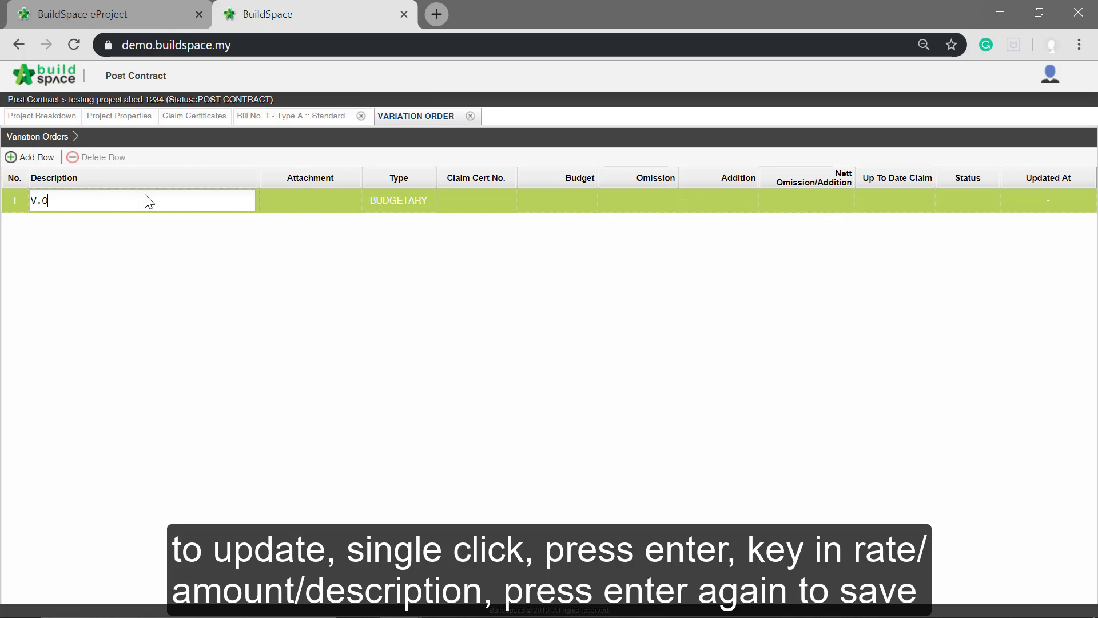
text( 1)
key(Return)
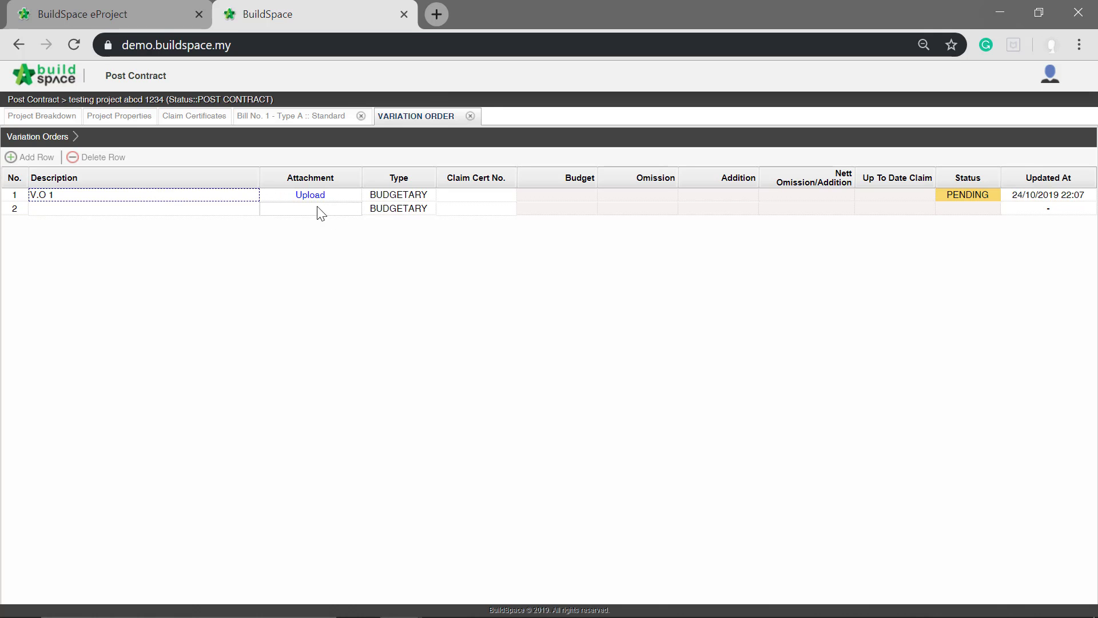
- Open the V.O 1 variation order and add an item described as Item V.O 1
double_click(147, 200)
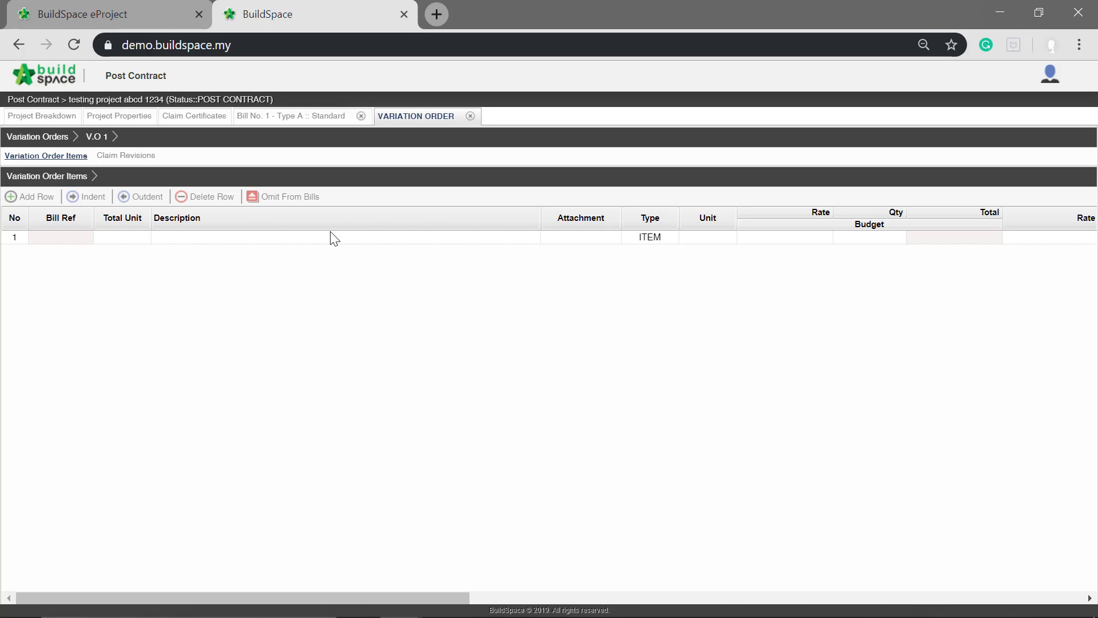
click(296, 236)
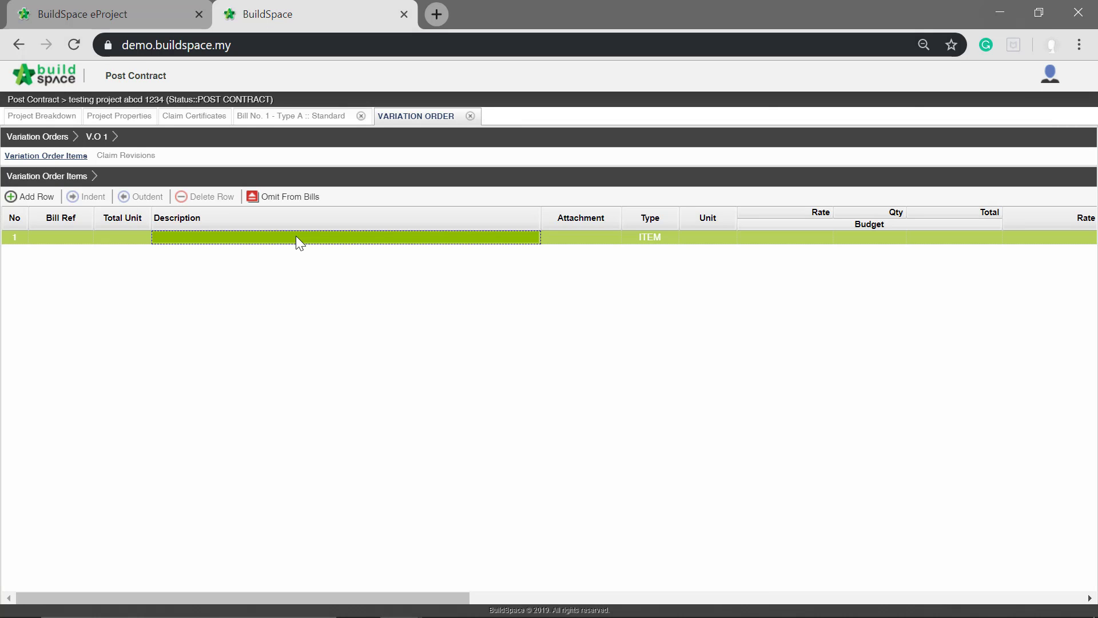
click(296, 236)
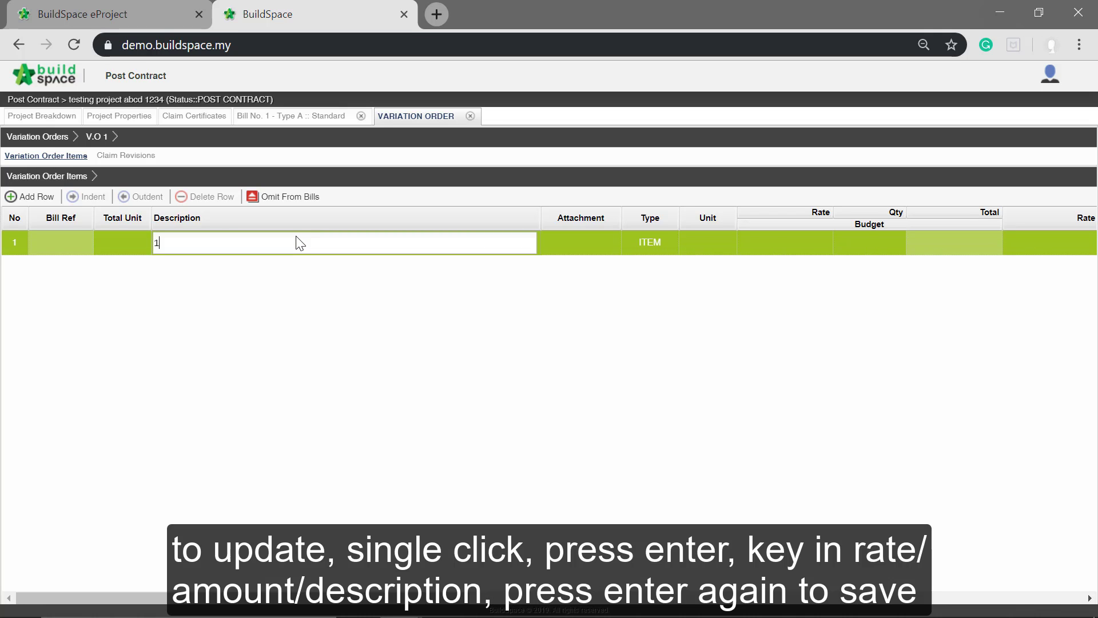
key(BackSpace)
text(Item V.O 1)
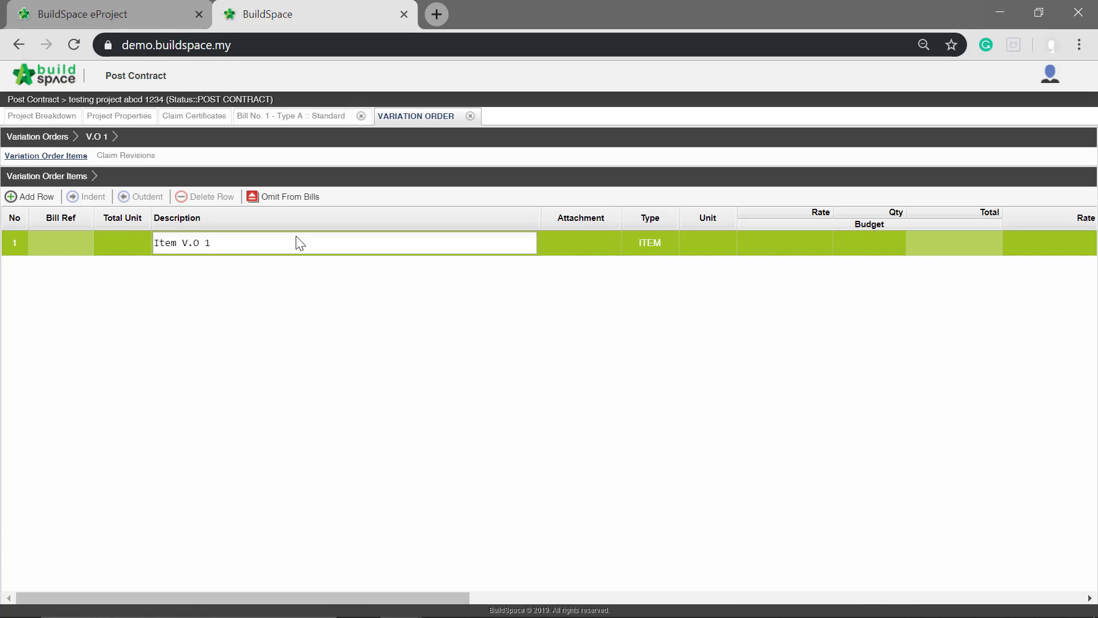
key(Return)
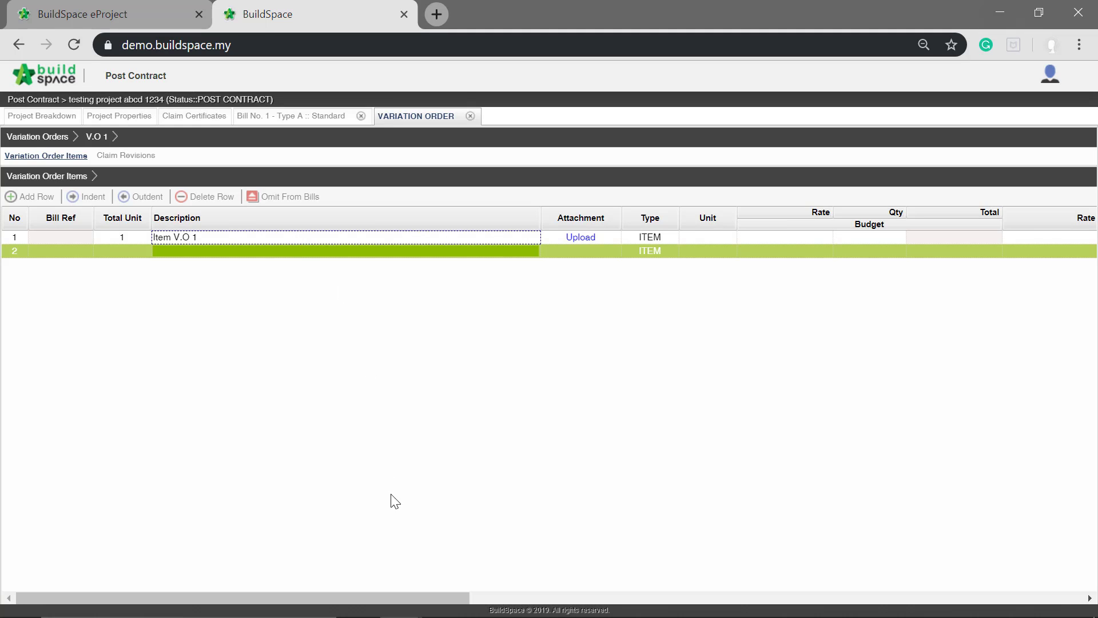
- Set the budget rate of Item V.O 1 to 100 and its budget quantity to 10
drag(413, 596, 574, 584)
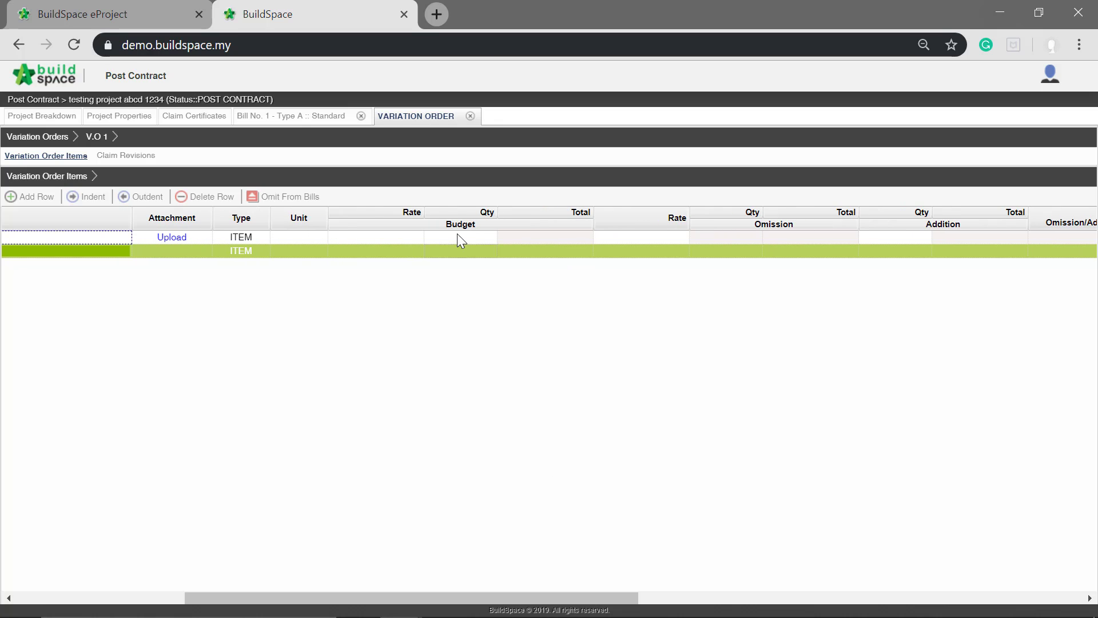
click(358, 235)
click(358, 235)
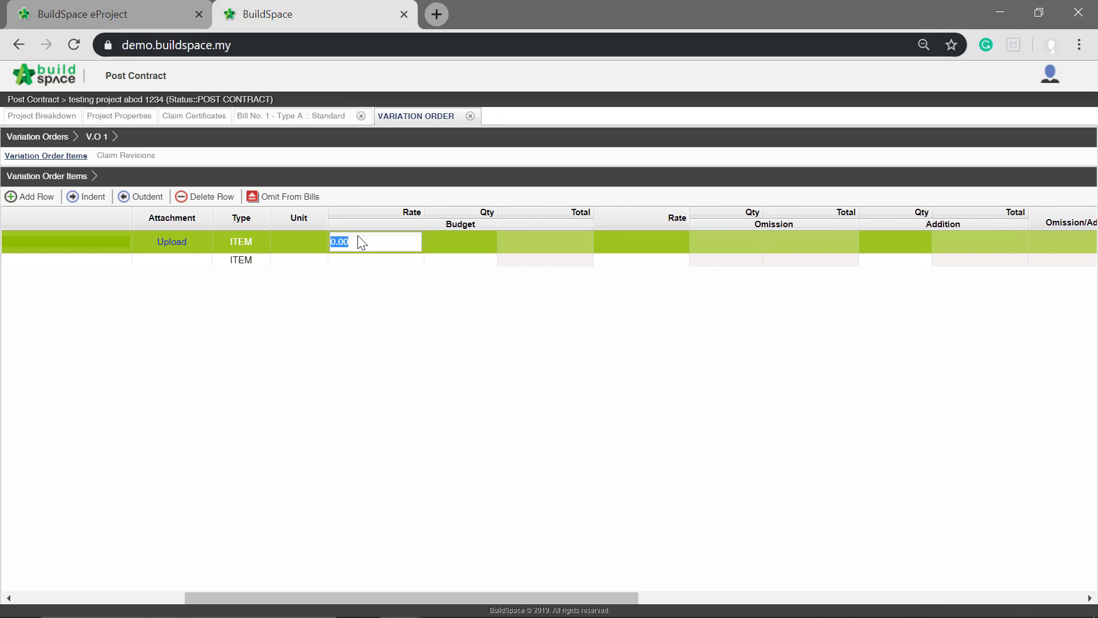
text(100)
key(Tab)
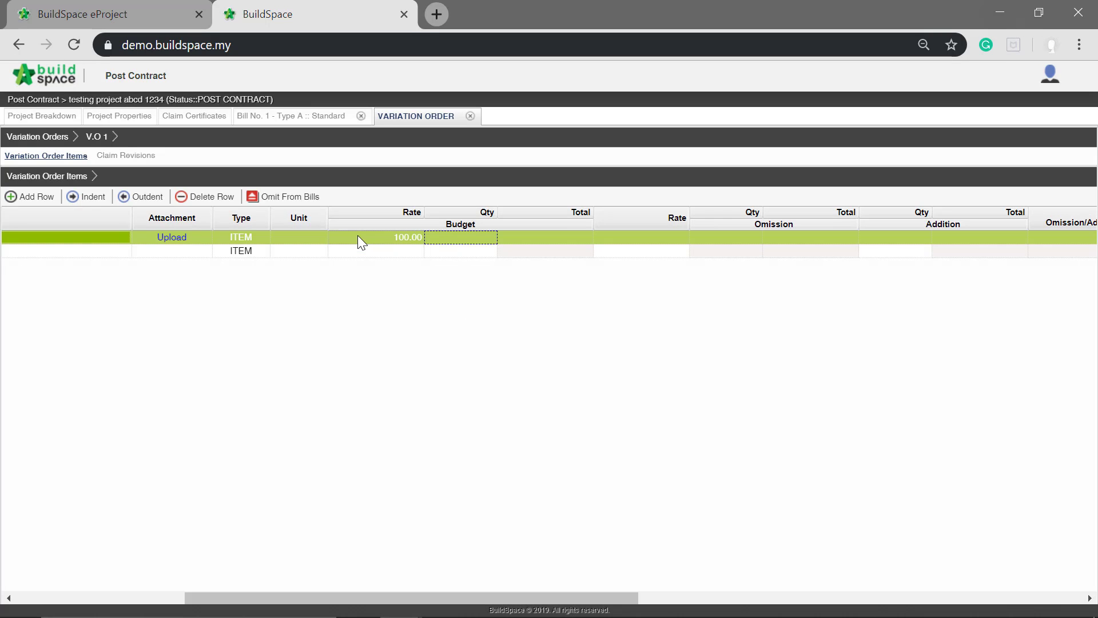
text(10)
key(Return)
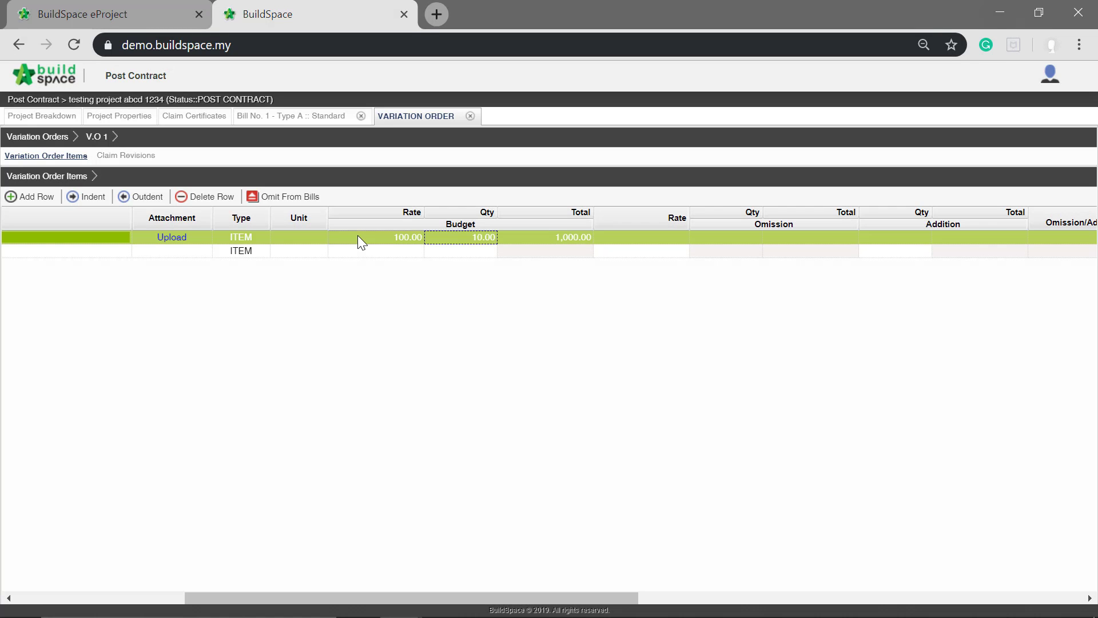
key(Right)
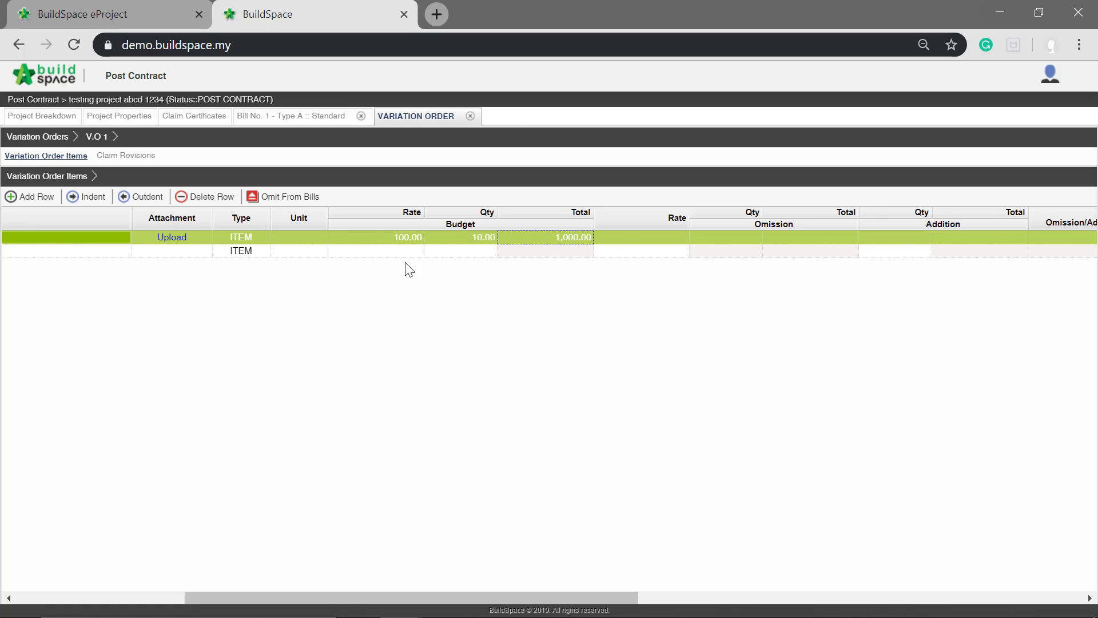
click(420, 255)
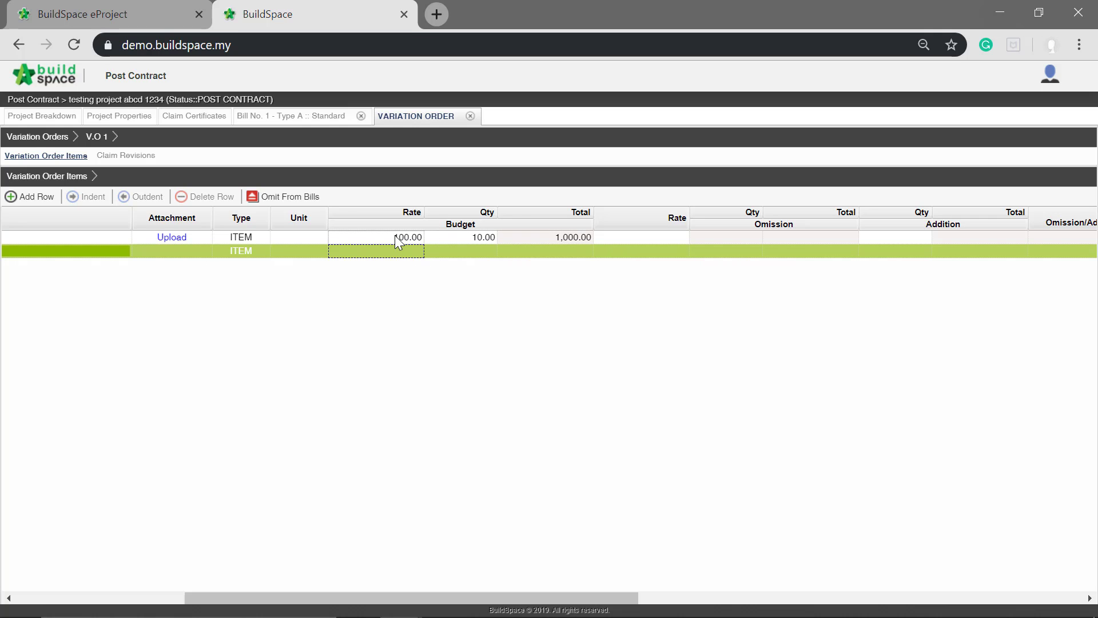
- Set the omission/addition rate of Item V.O 1 to 1000 and its addition quantity to 10
drag(445, 596, 624, 583)
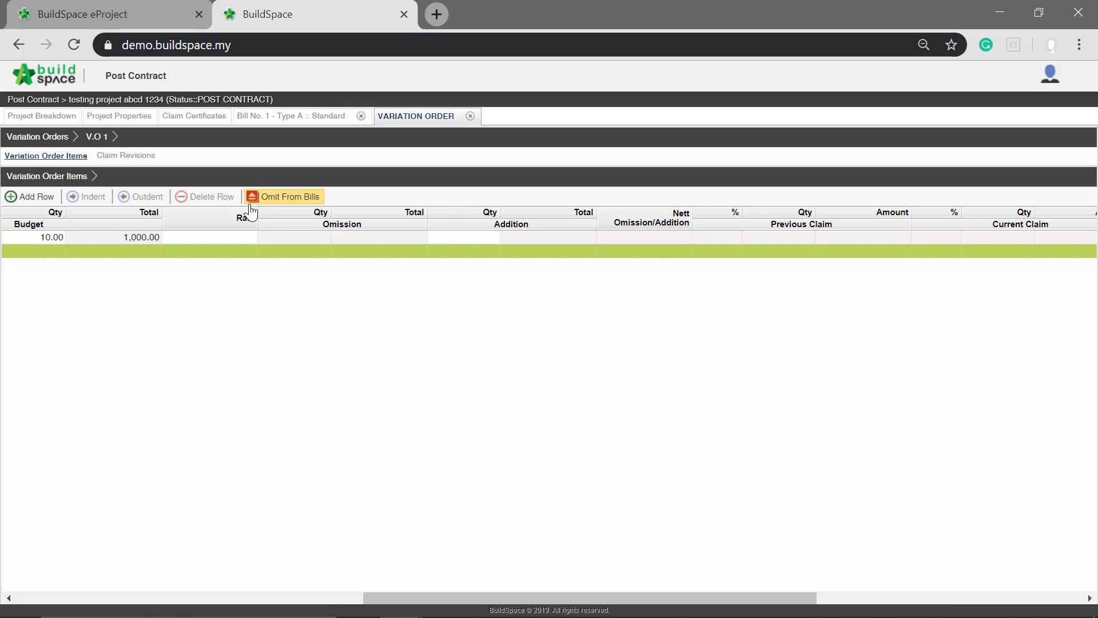
click(221, 236)
click(221, 235)
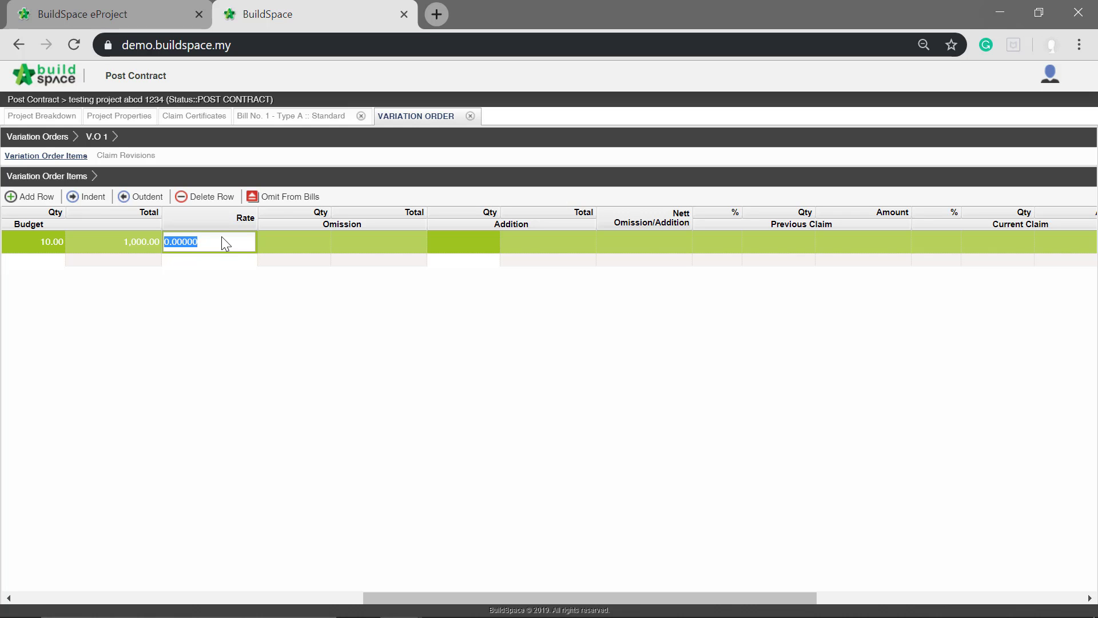
text(1000)
key(Tab)
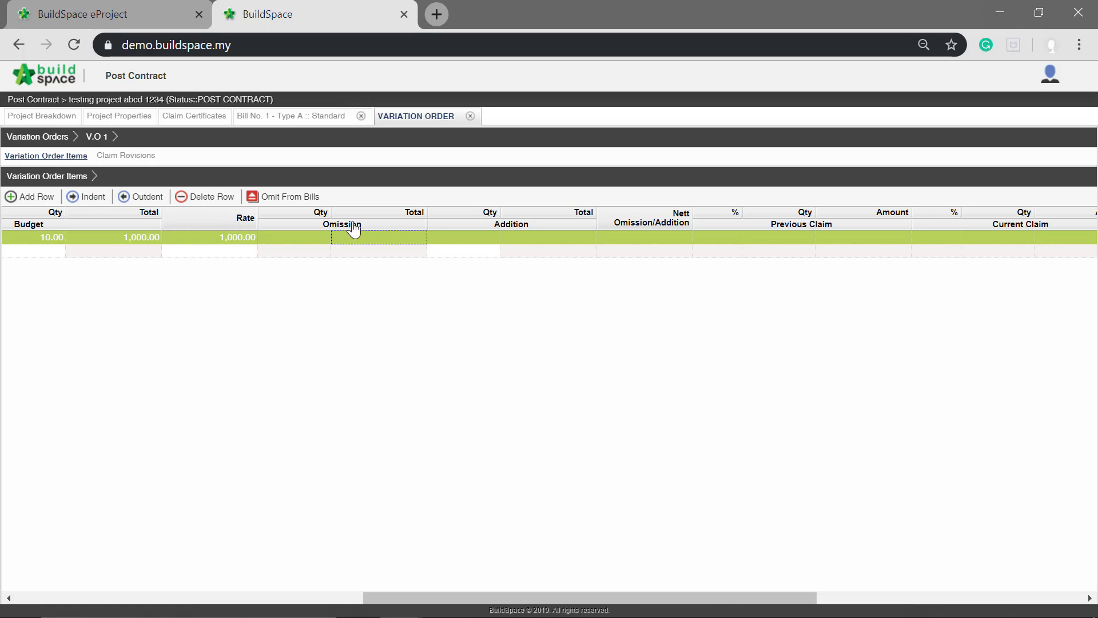
click(473, 235)
double_click(473, 237)
text(10)
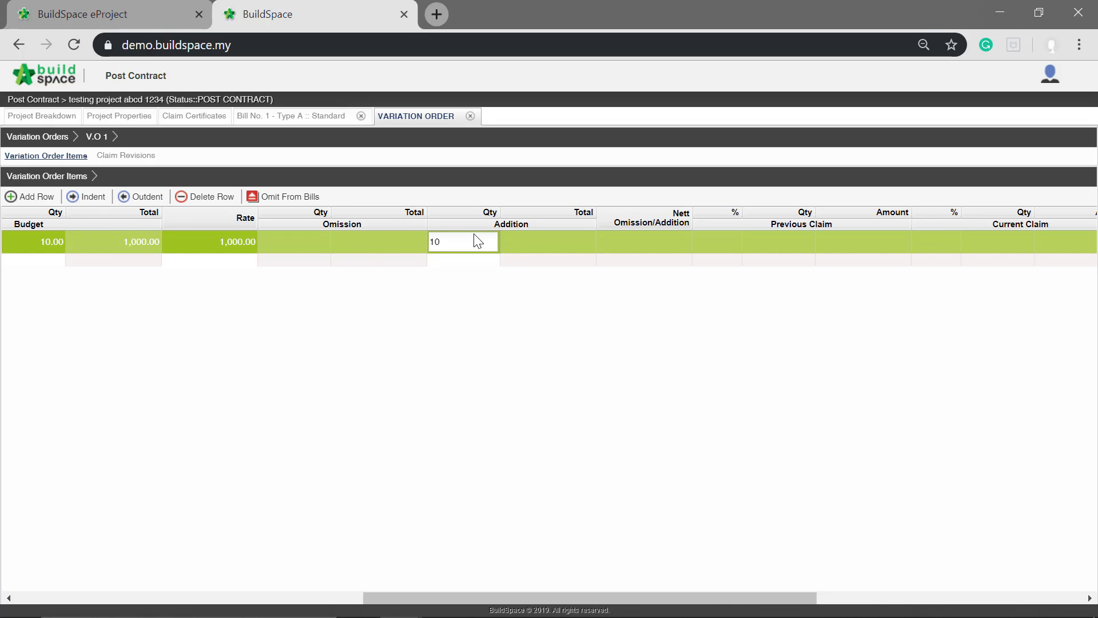
key(Return)
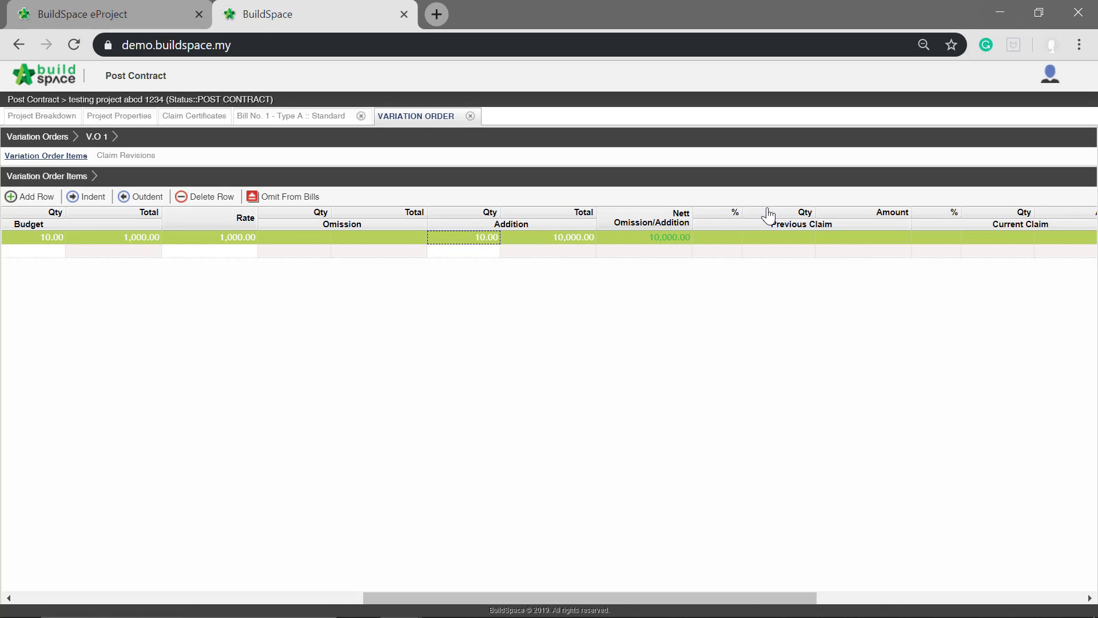
- Omit the 150mm deep oversite excavation item from Bill No. 2 - Type B, Unit 1, Work Below Ground Floor Level, by importing it into V.O 1
drag(530, 596, 24, 496)
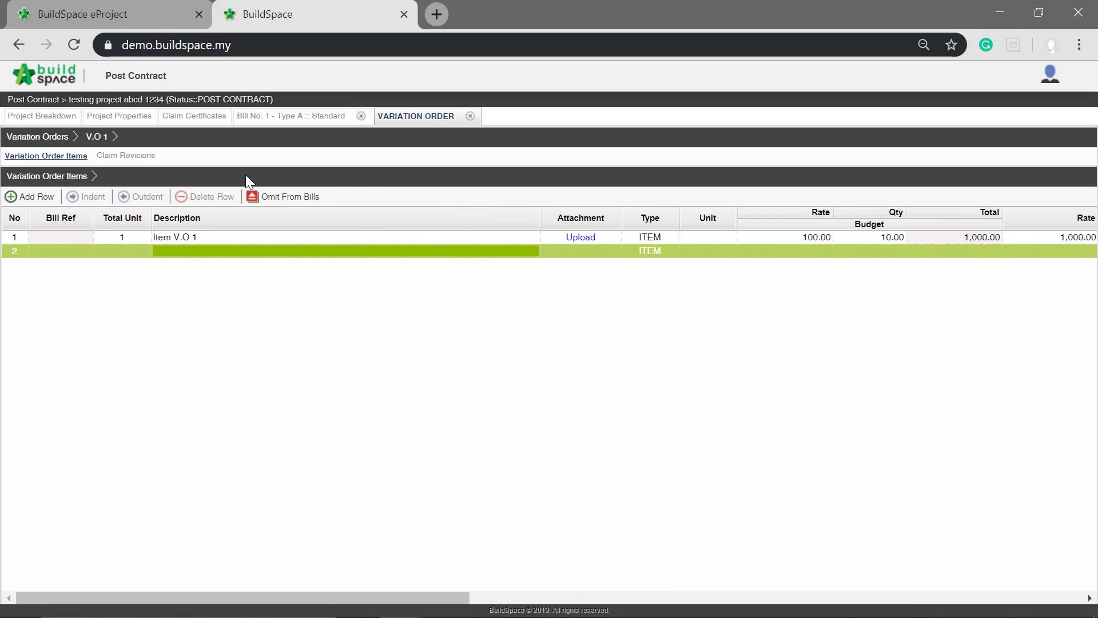
click(281, 197)
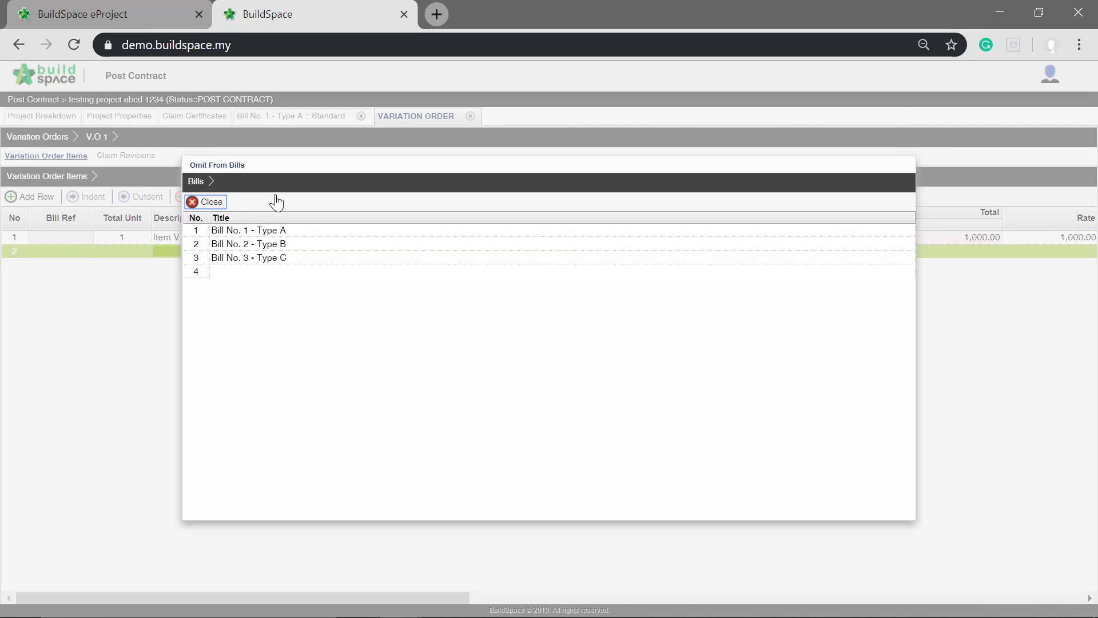
click(251, 245)
double_click(251, 243)
double_click(250, 244)
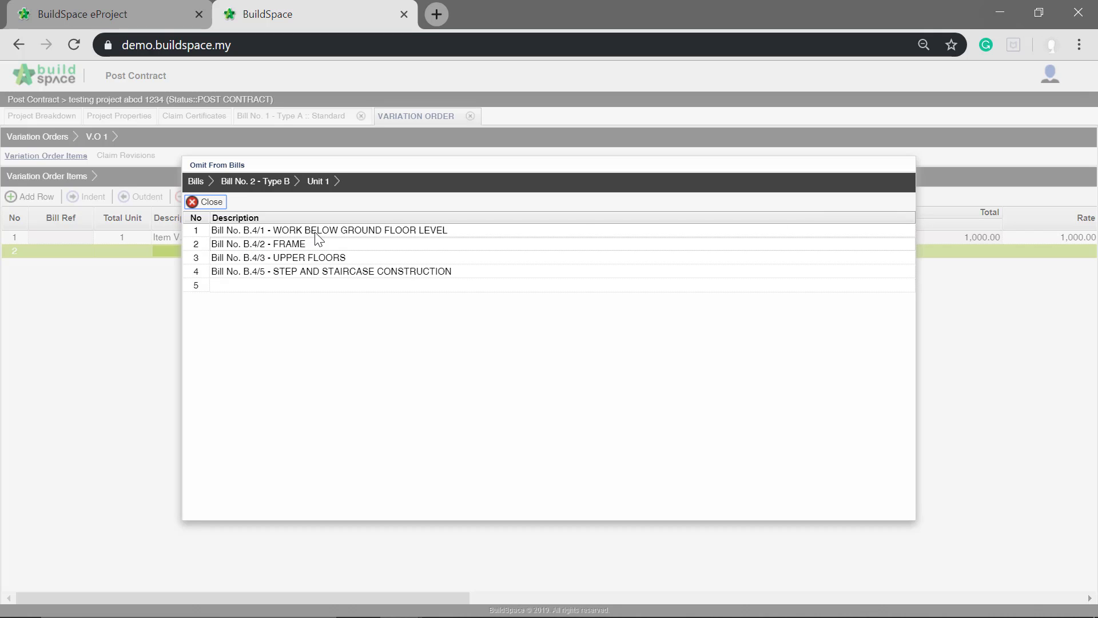
double_click(291, 231)
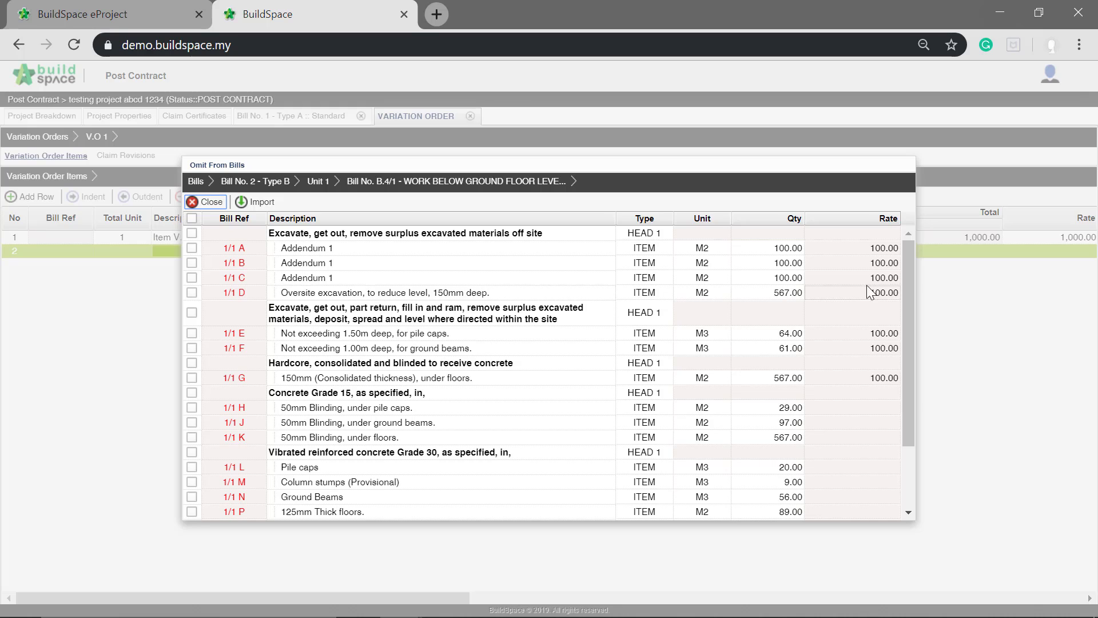
click(192, 294)
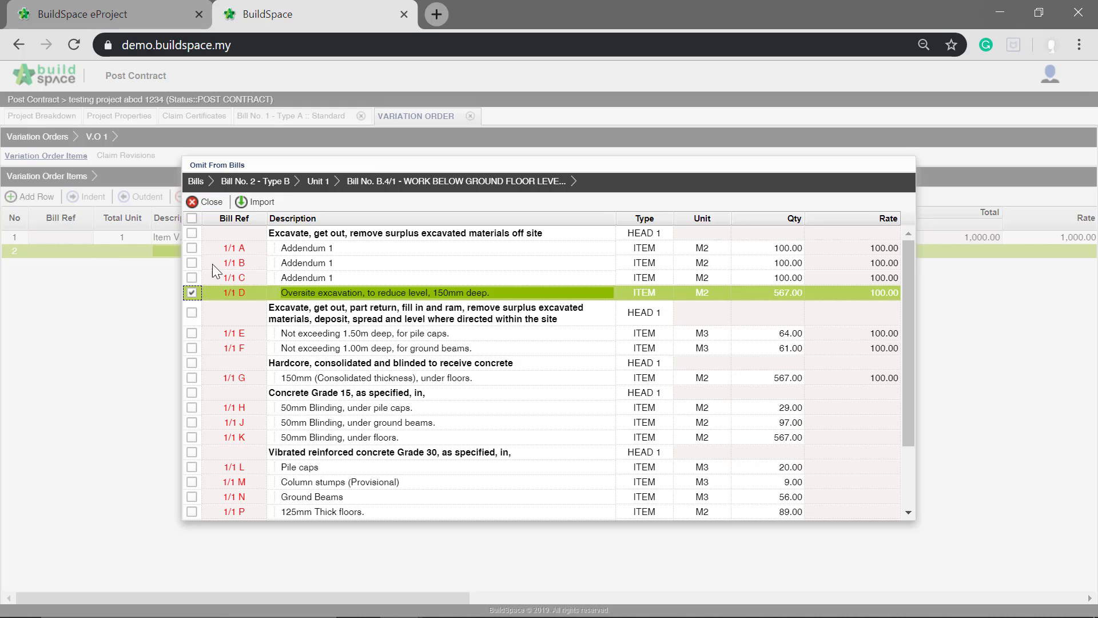
click(261, 204)
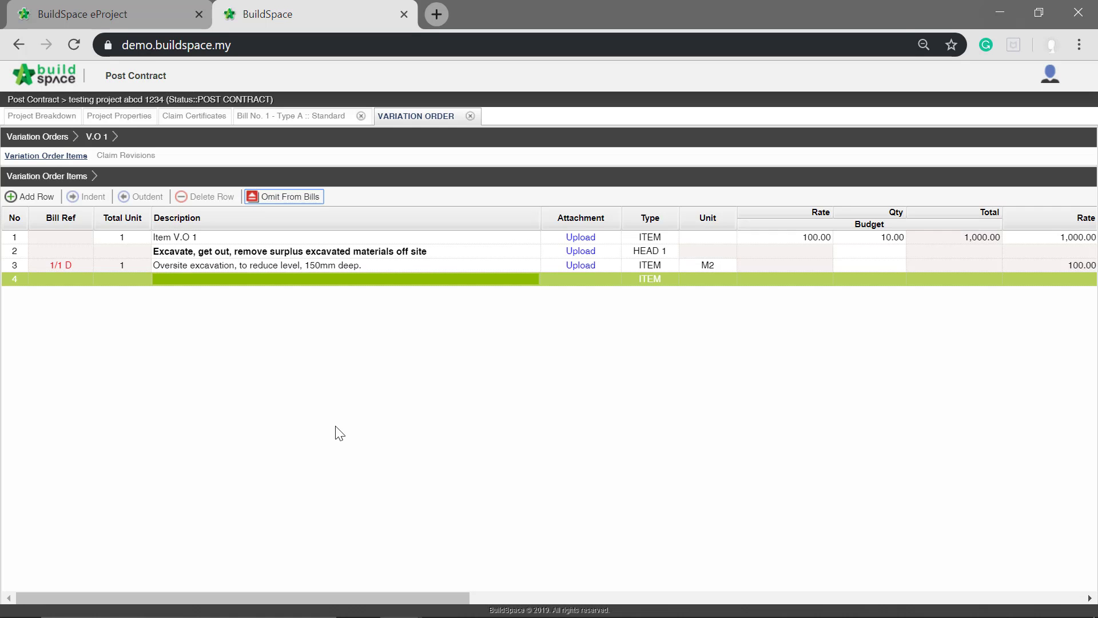
- Set the addition quantity of the omitted oversite excavation item to 600
drag(344, 597, 623, 595)
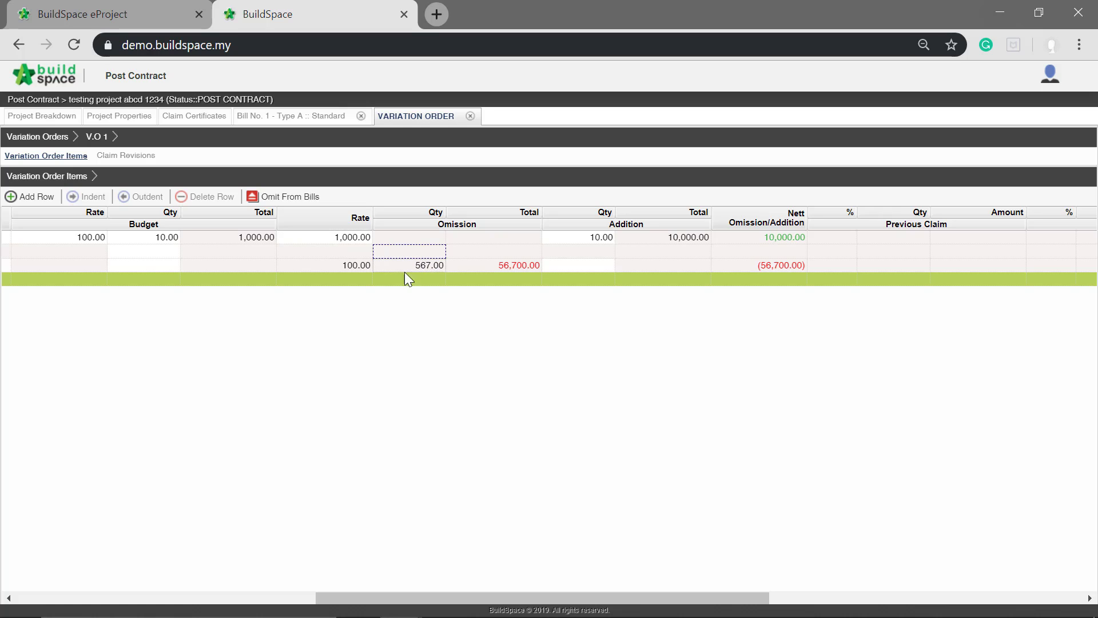
click(589, 266)
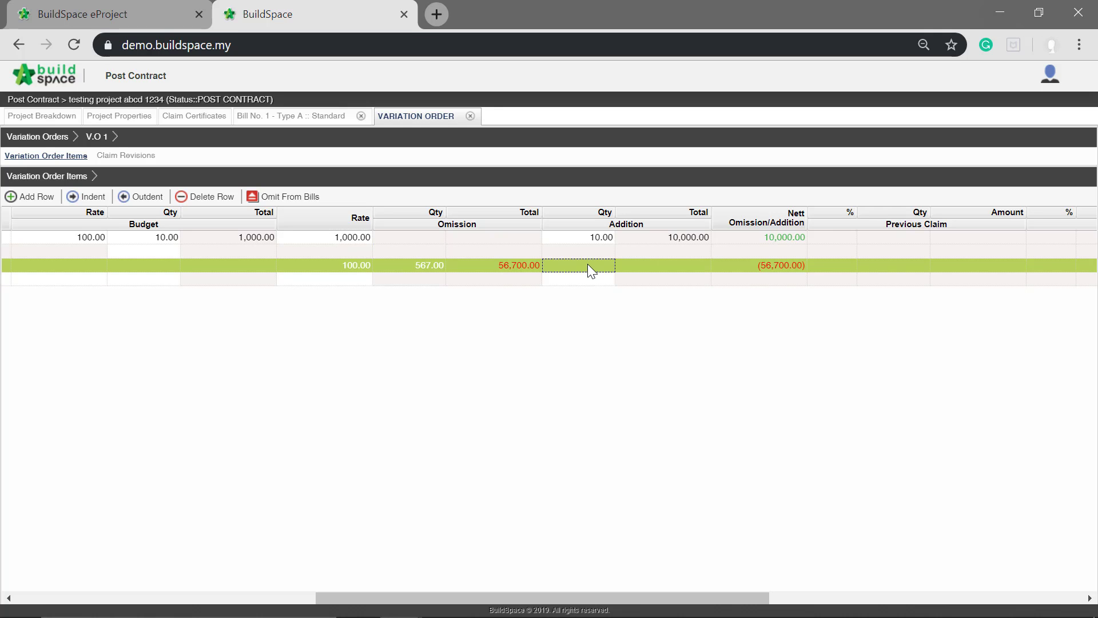
text(600)
key(Return)
click(834, 249)
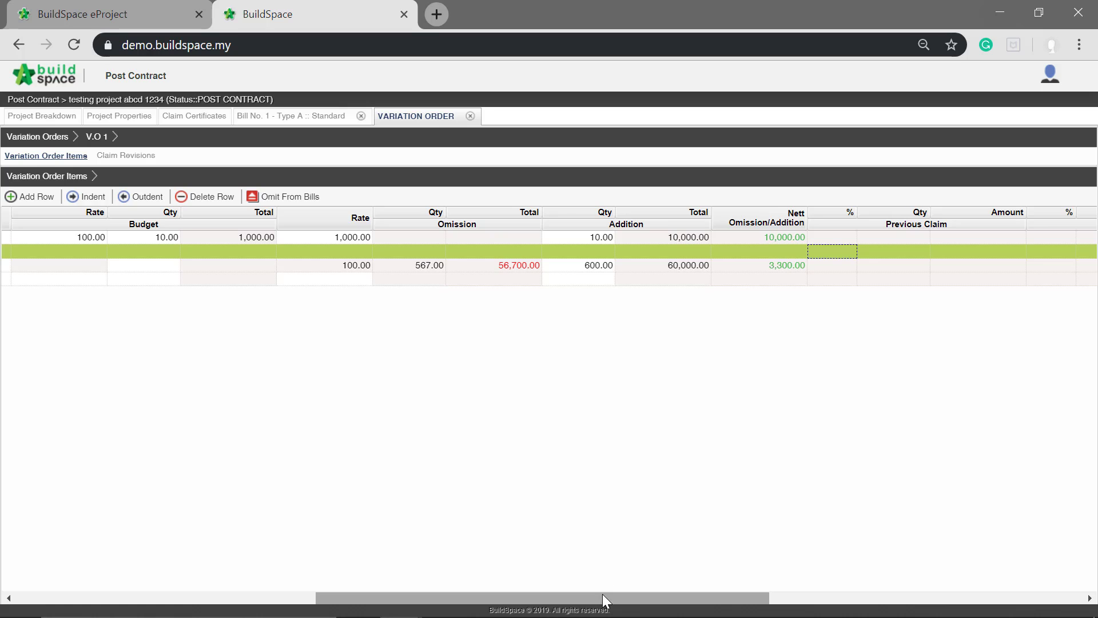
- Return to the variation orders list and attach the file Testing_Project_Abcd_1234.ebq to V.O 1
drag(601, 599, 576, 606)
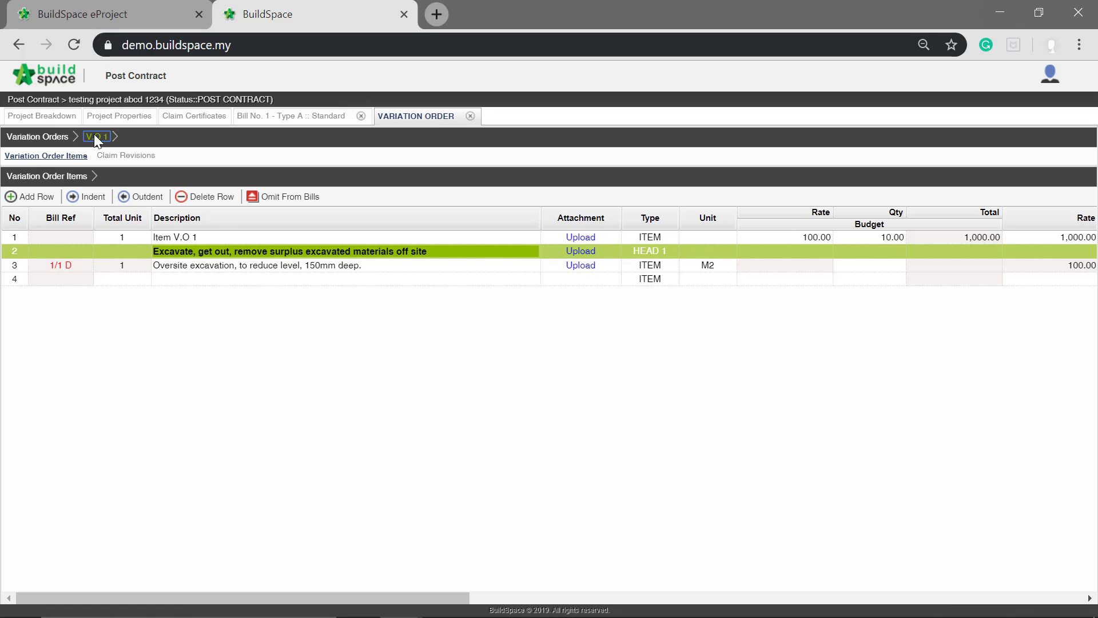
click(53, 136)
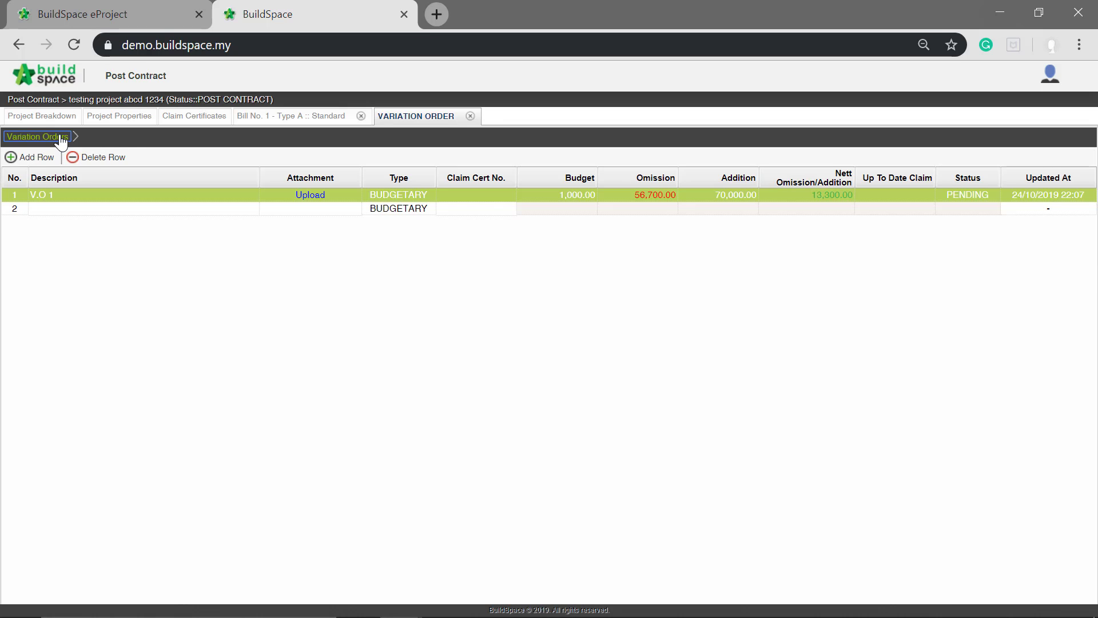
click(635, 211)
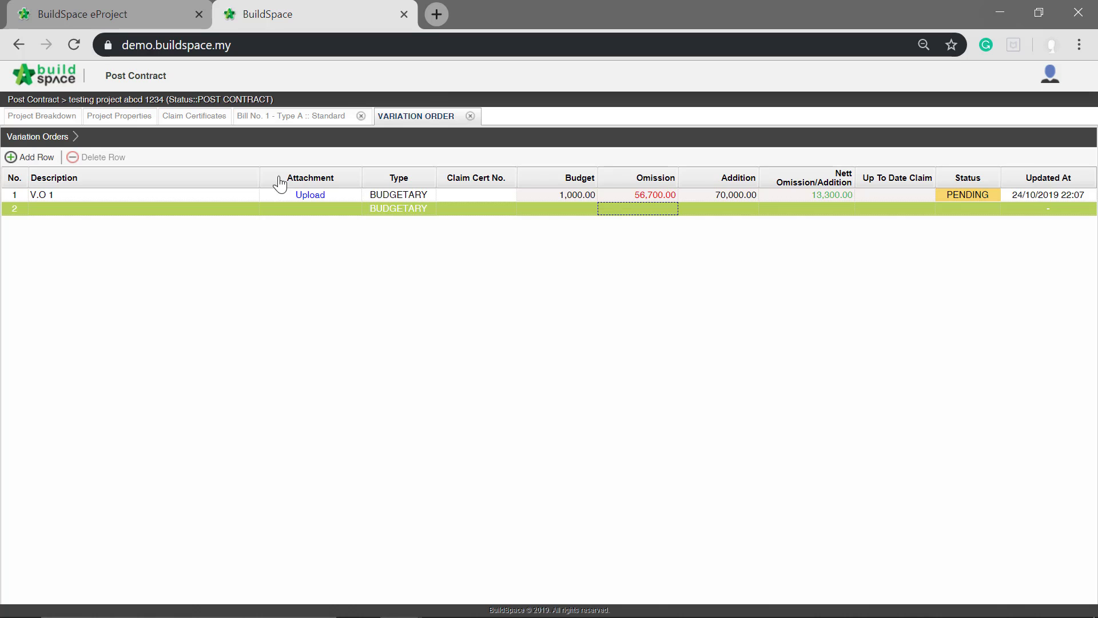
click(319, 197)
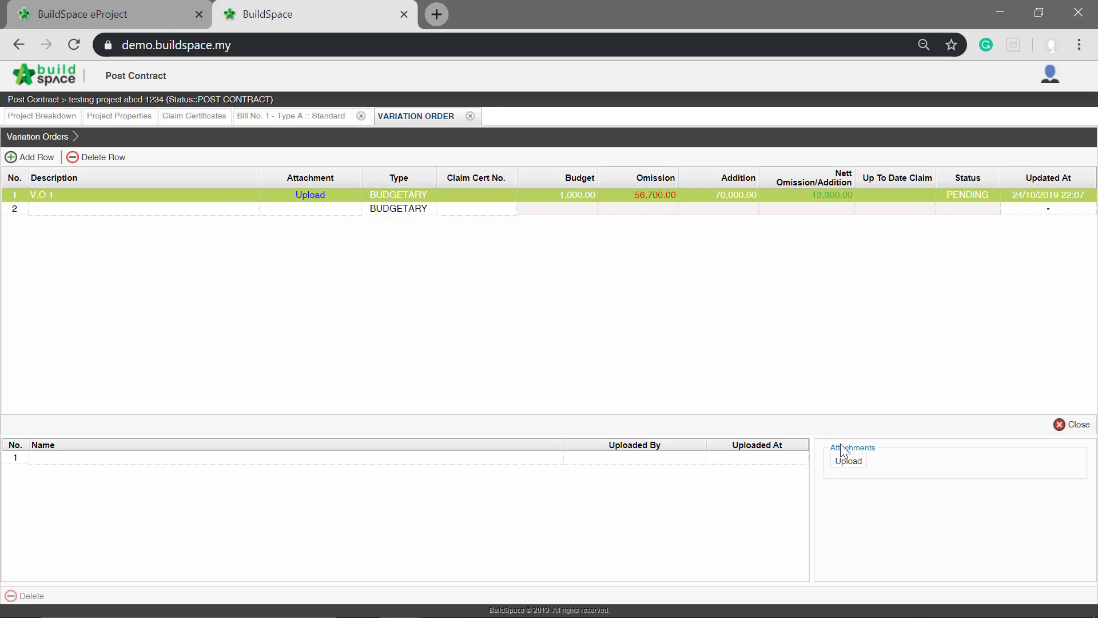
click(860, 466)
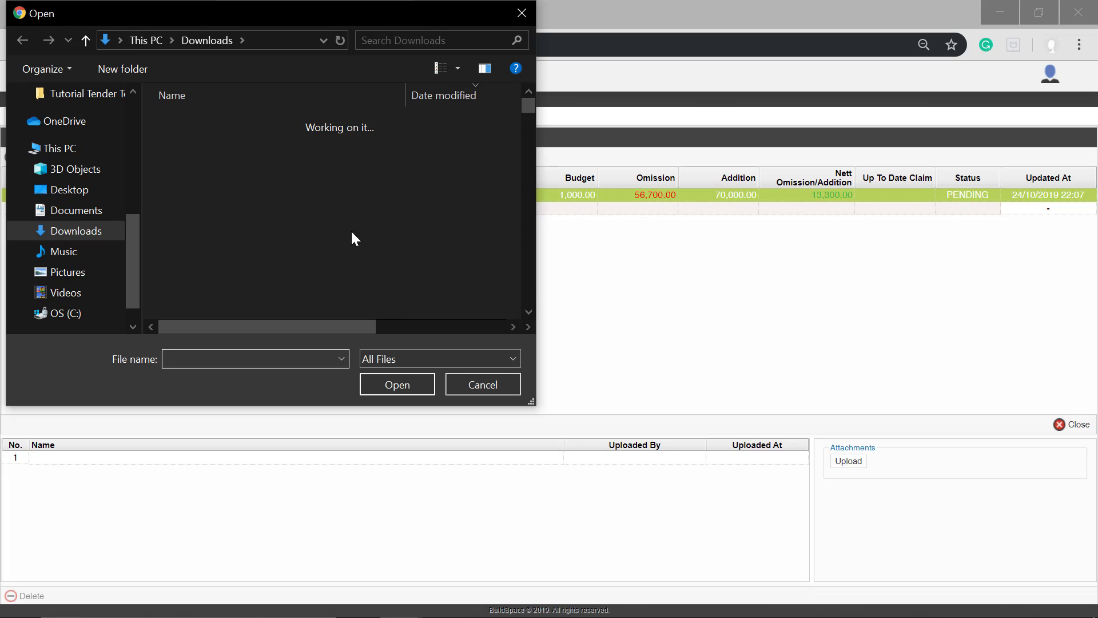
click(317, 178)
click(317, 173)
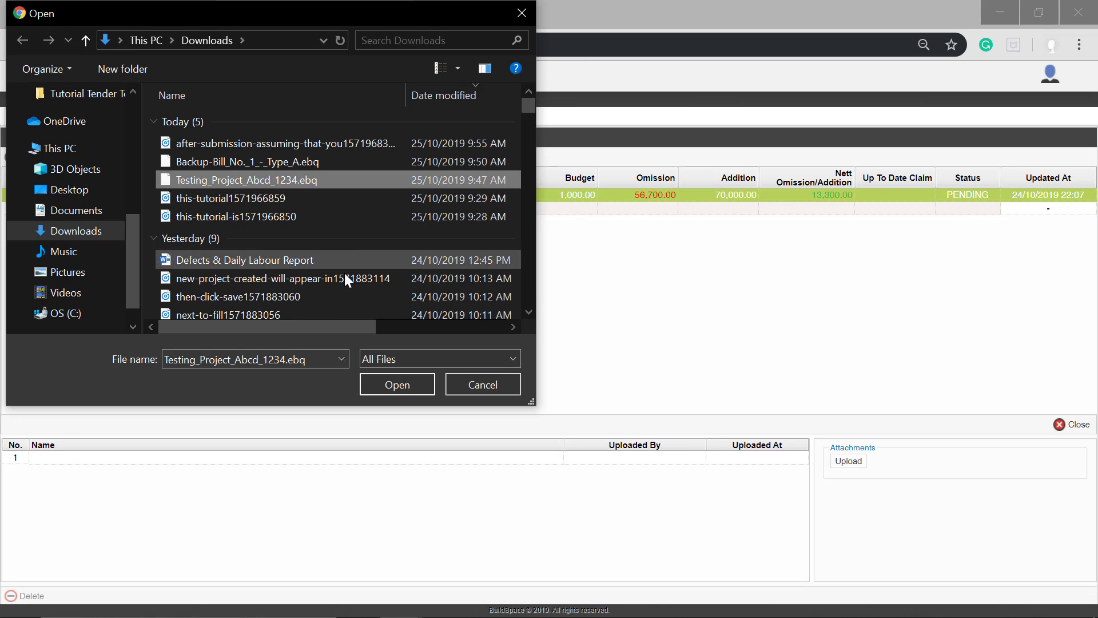
click(387, 387)
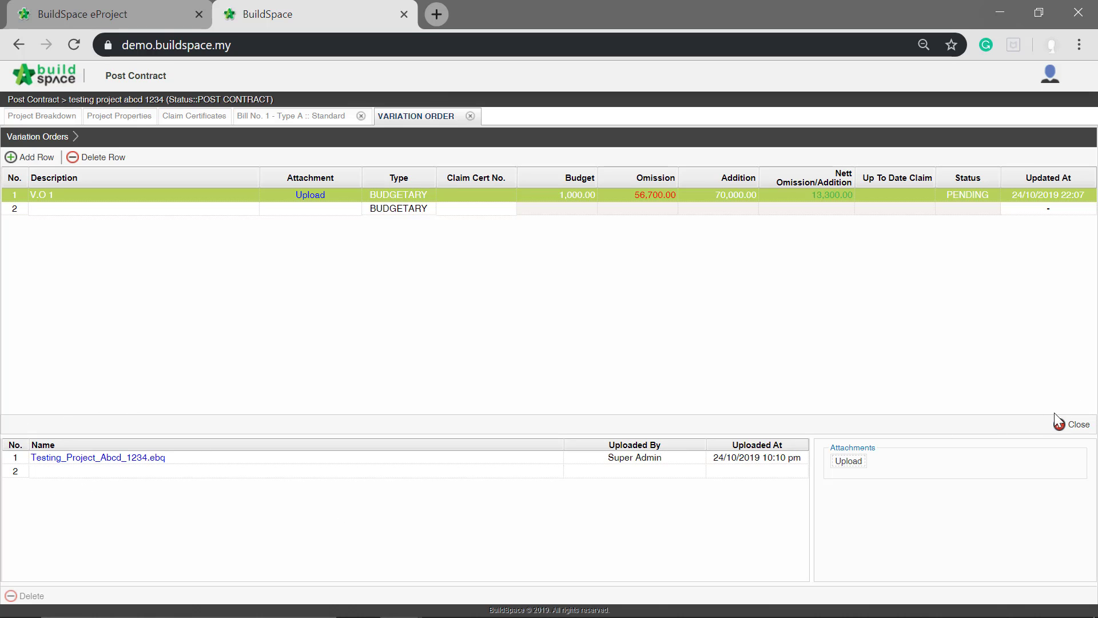
click(1070, 432)
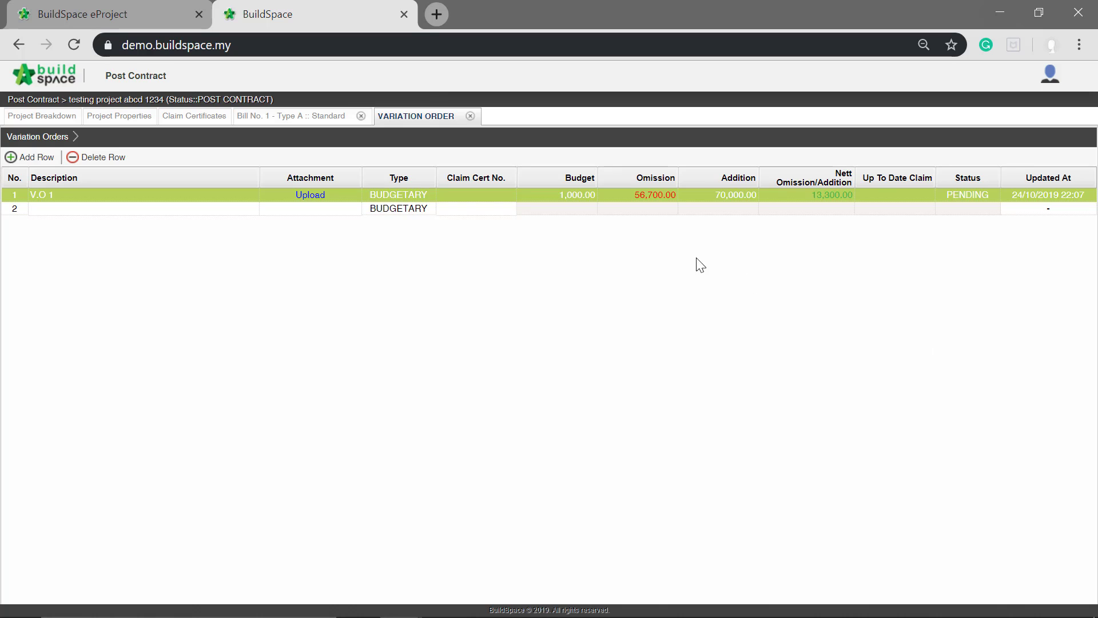
- Change the status of variation order V.O 1 to Approved
click(741, 210)
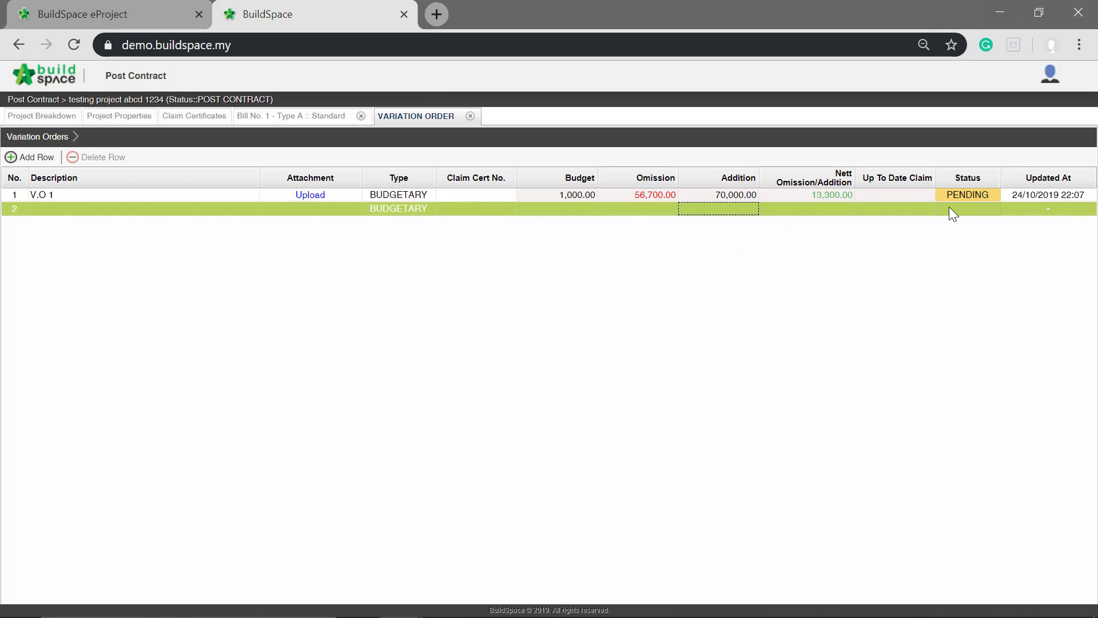
click(970, 192)
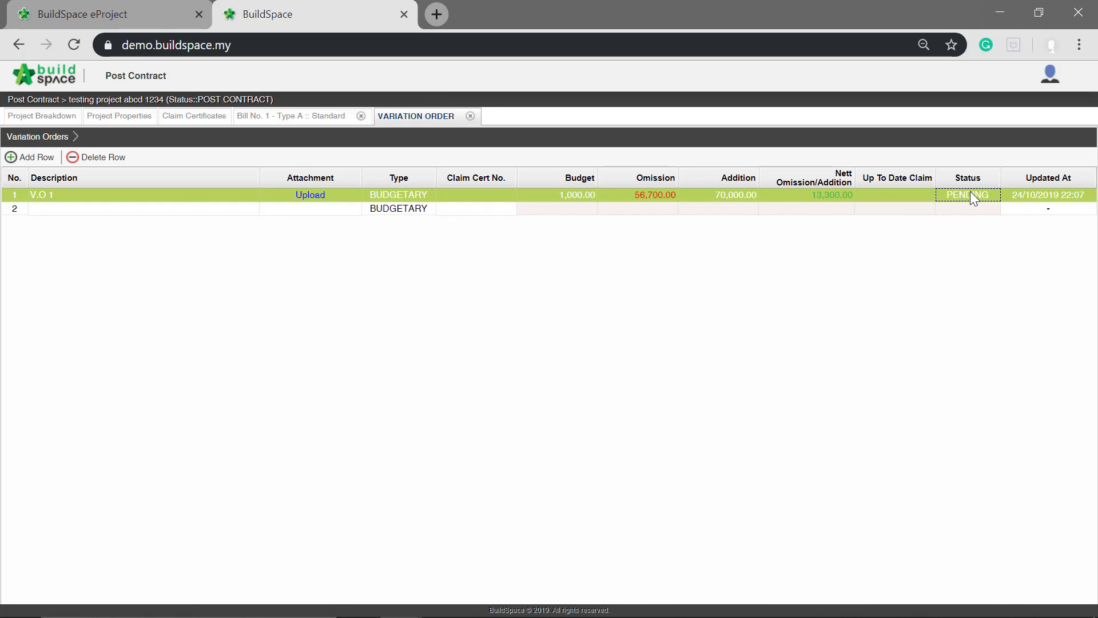
click(970, 191)
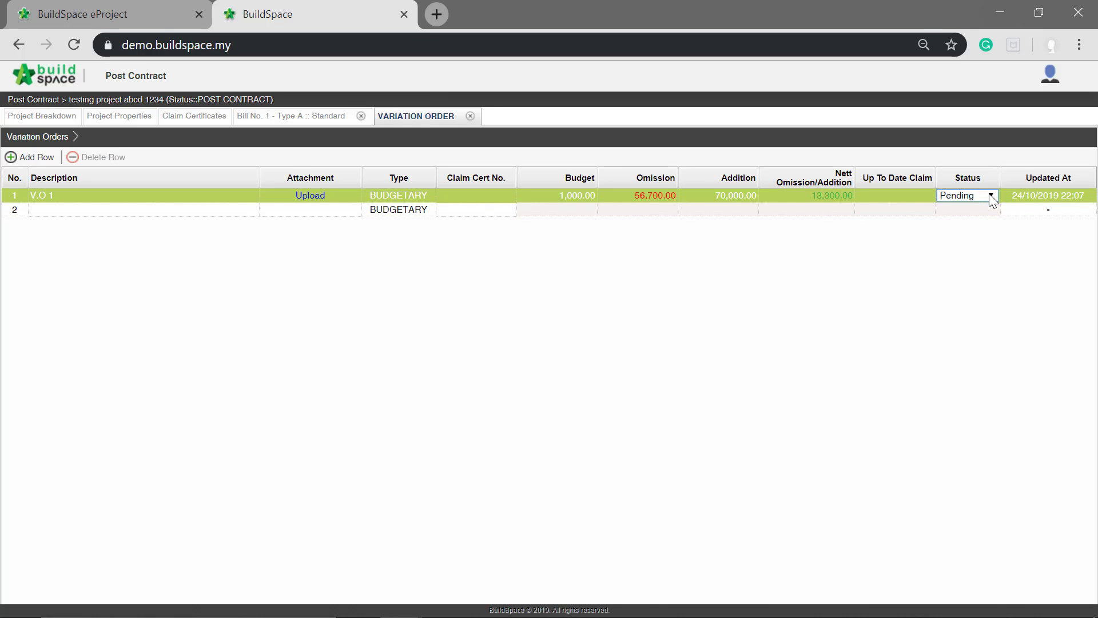
click(991, 196)
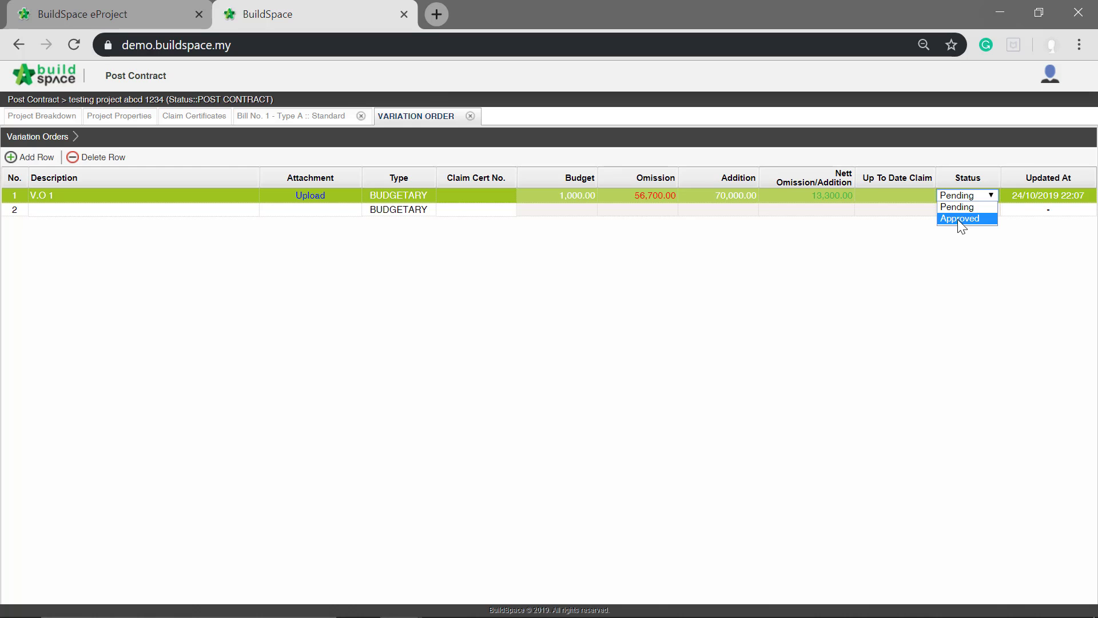
click(958, 218)
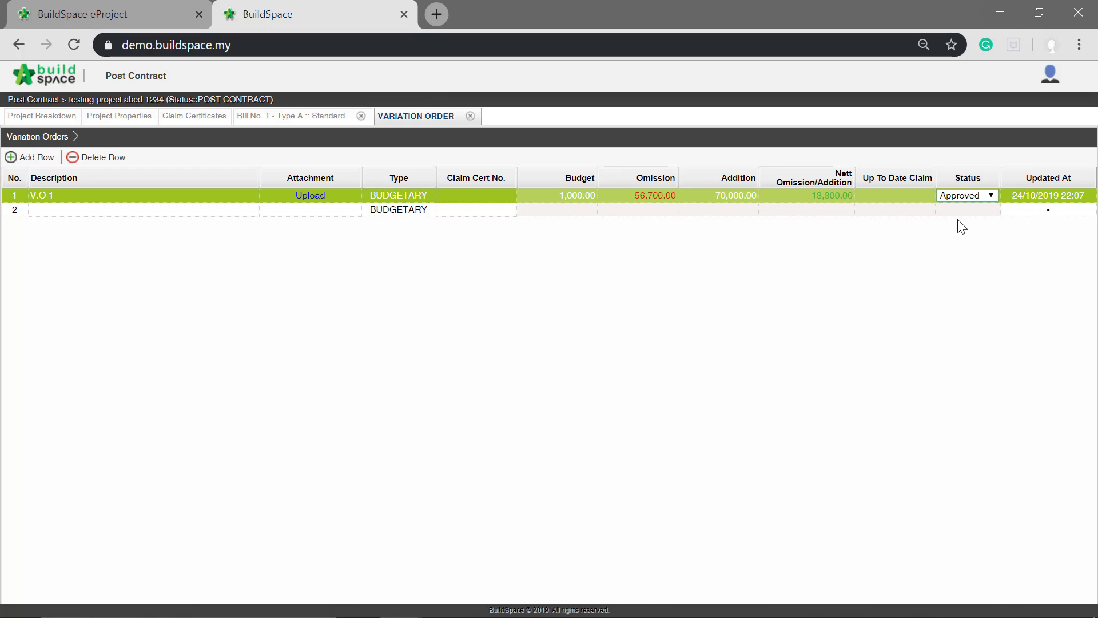
click(70, 199)
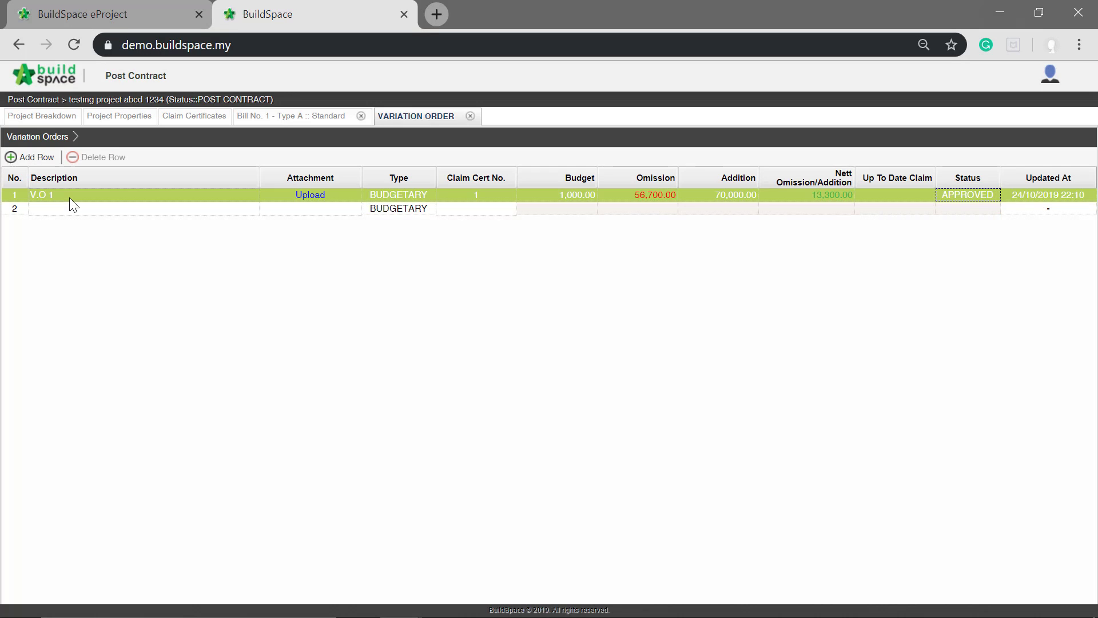
- Reload the project breakdown and review the variation order's overall total and the omitted bill items
click(34, 116)
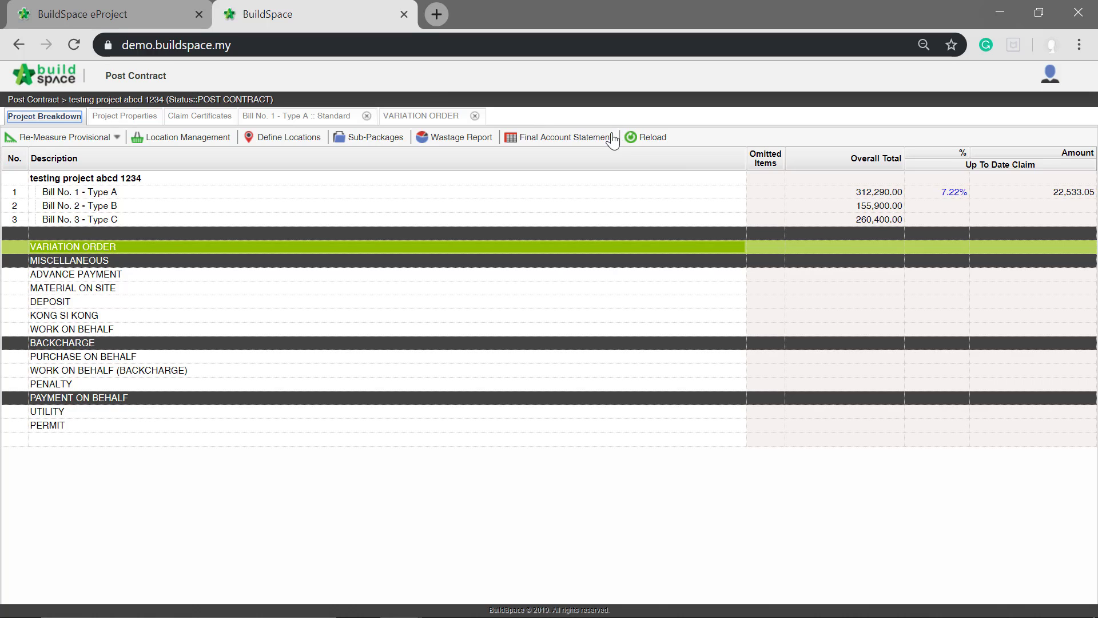
click(646, 137)
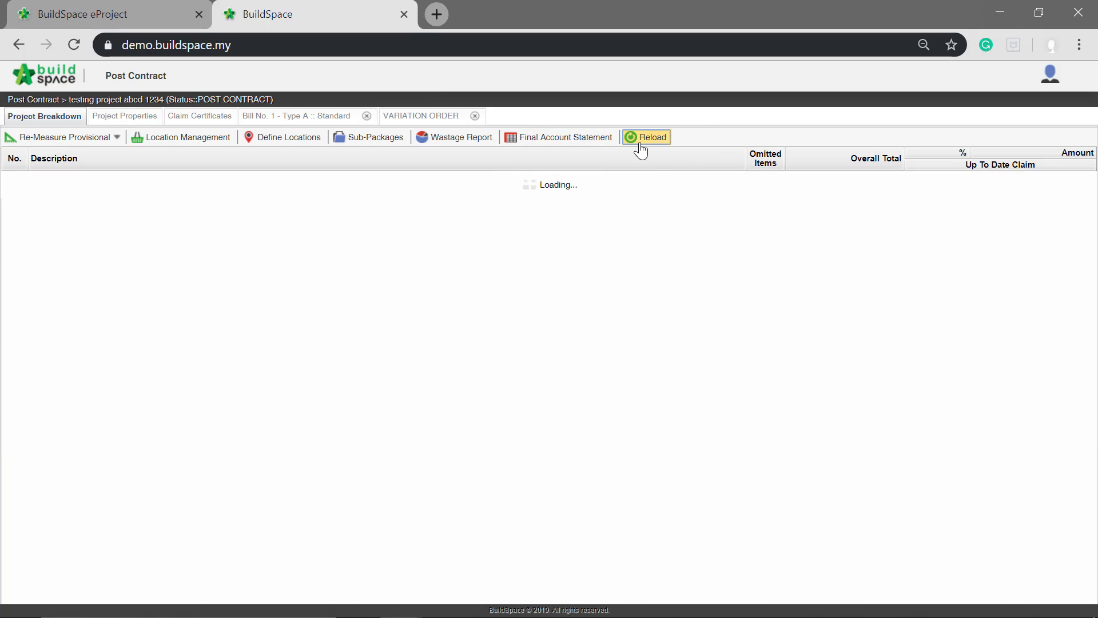
click(836, 272)
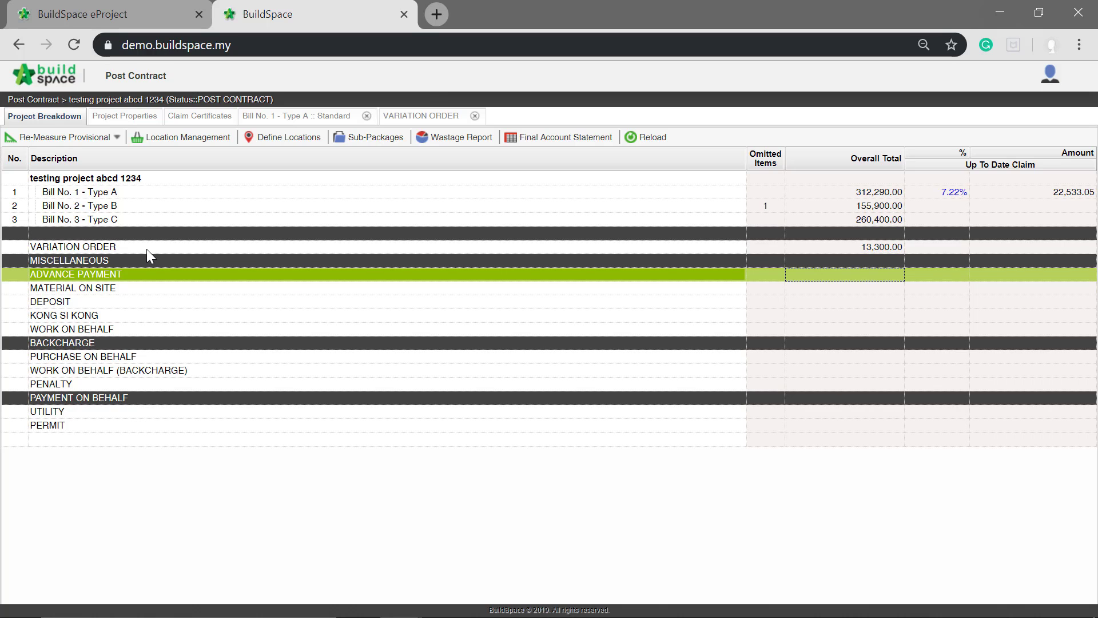
click(217, 115)
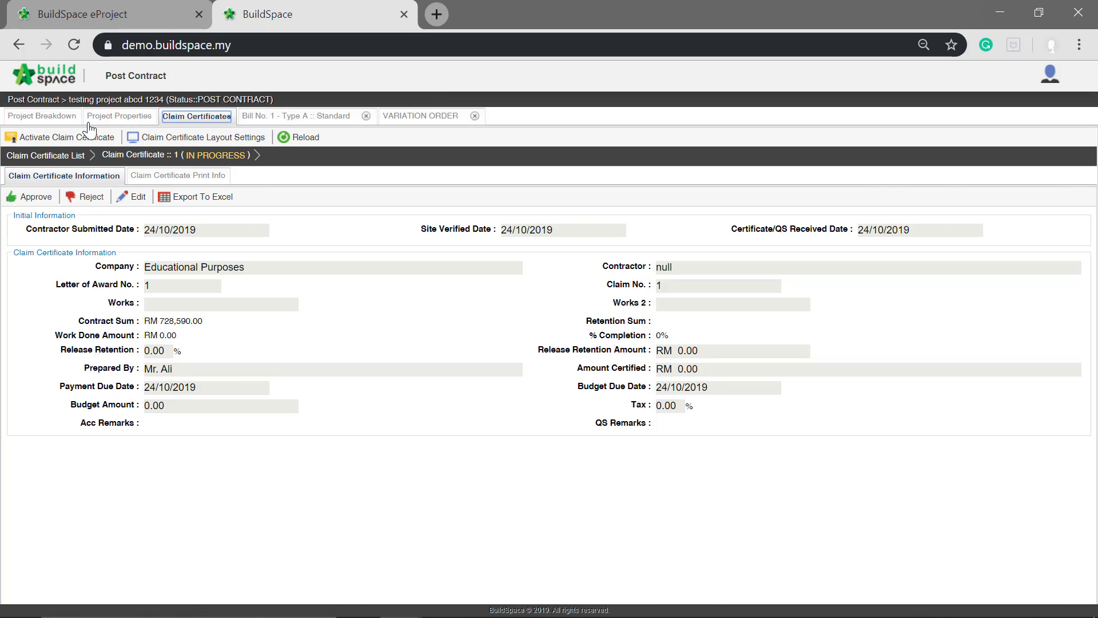
click(54, 117)
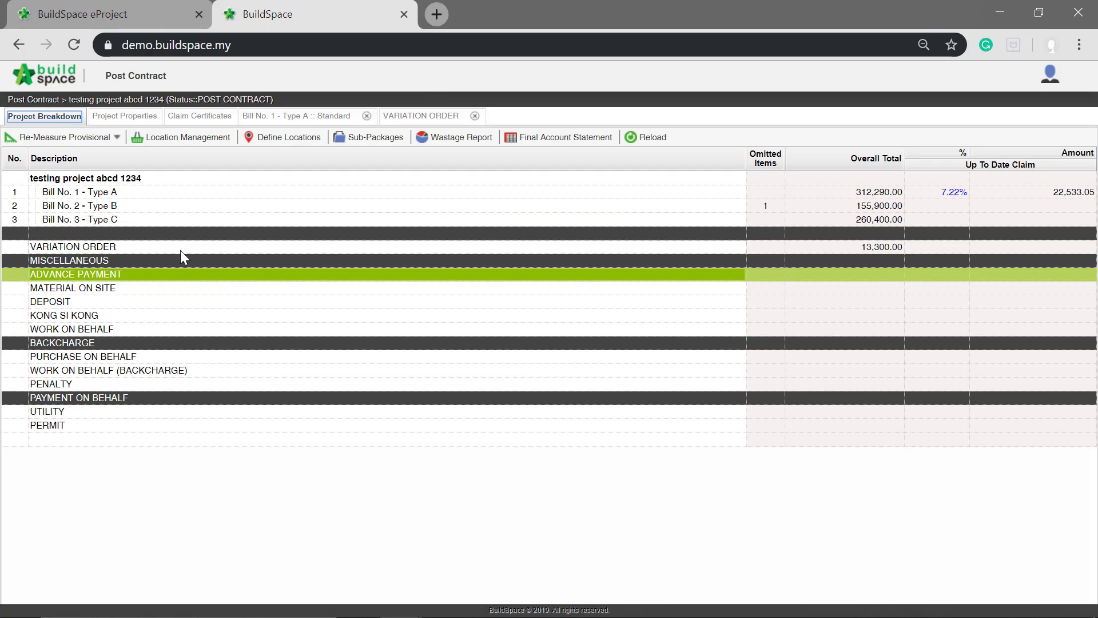
- Open V.O 1 from the project breakdown's variation orders and add a new claim revision to it
click(96, 245)
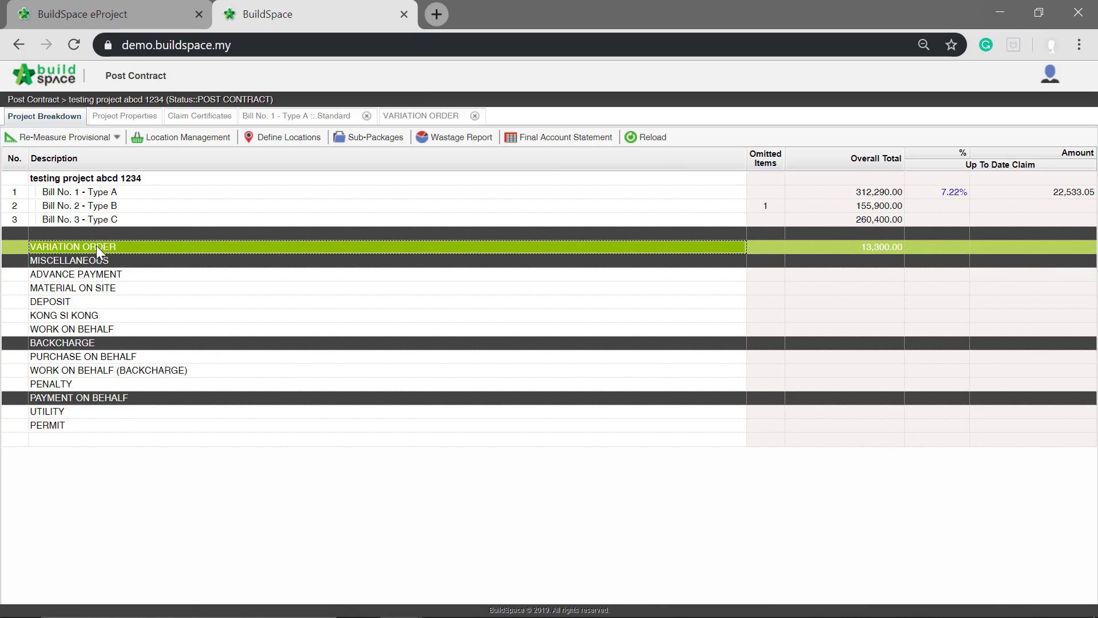
double_click(96, 246)
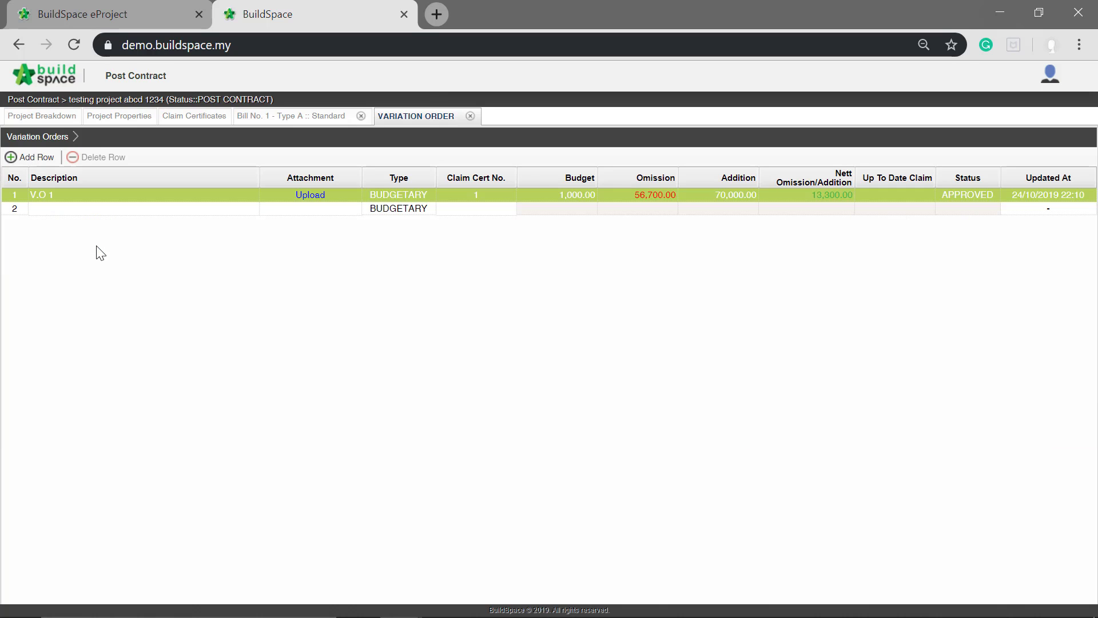
double_click(125, 196)
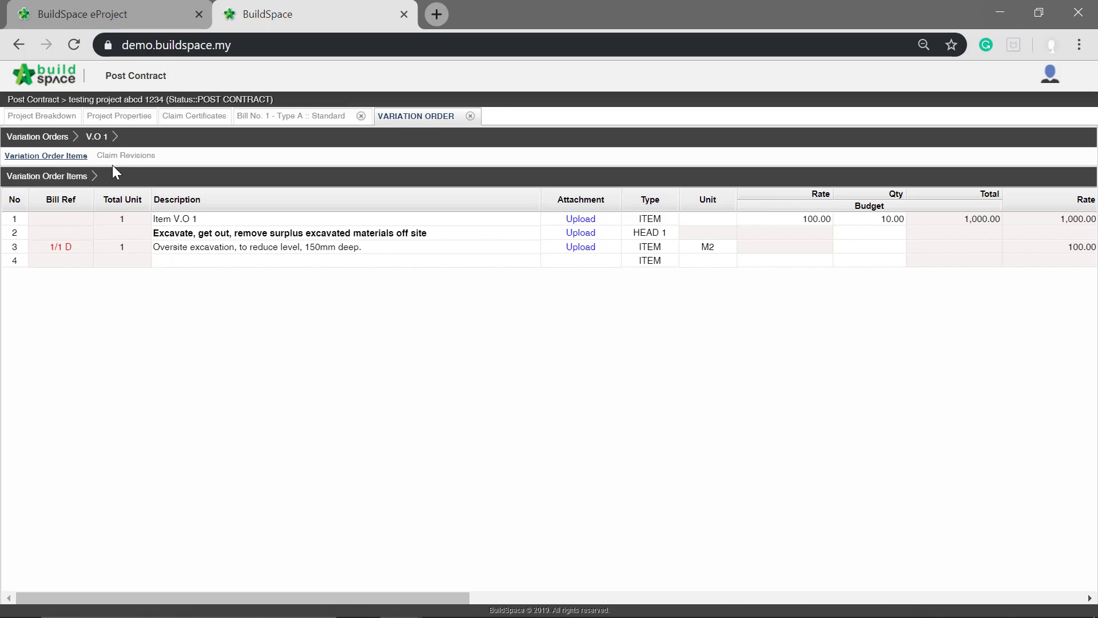
click(143, 157)
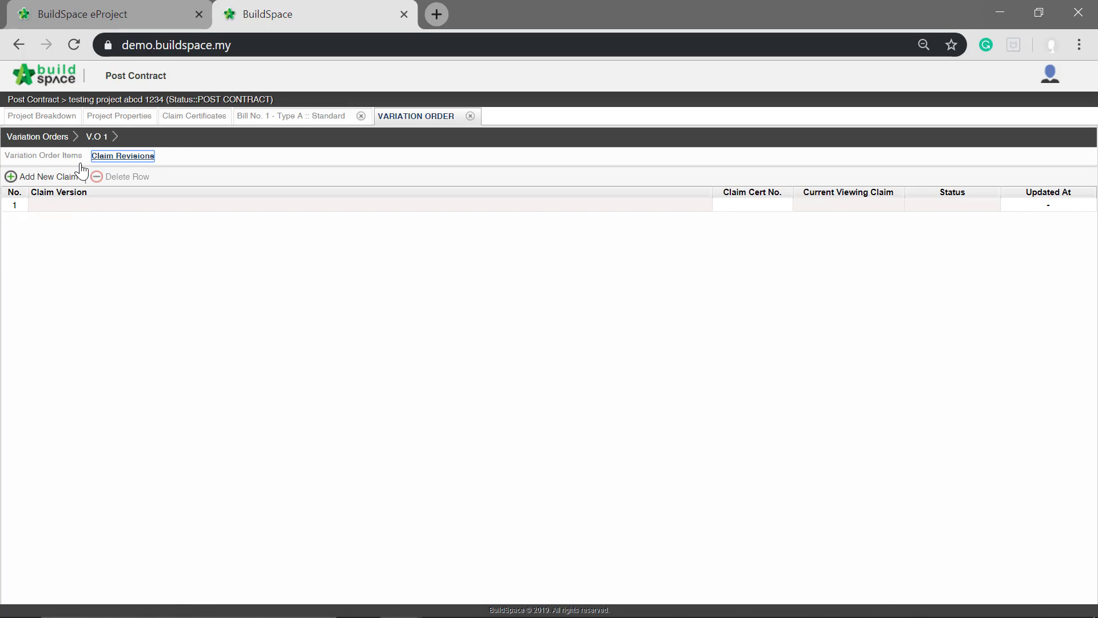
click(34, 176)
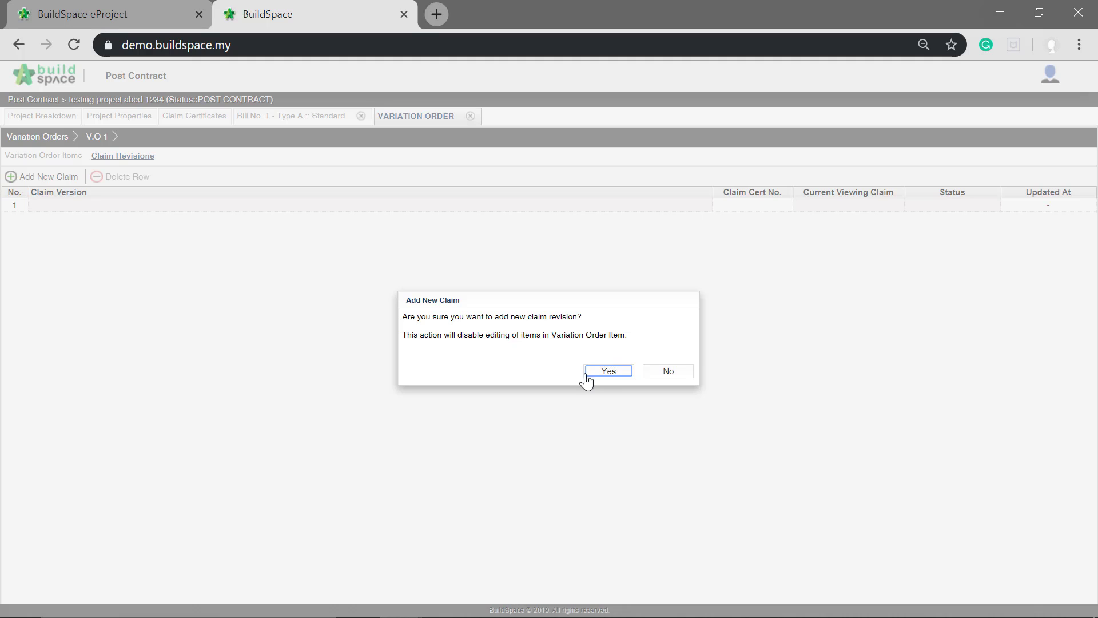
click(605, 372)
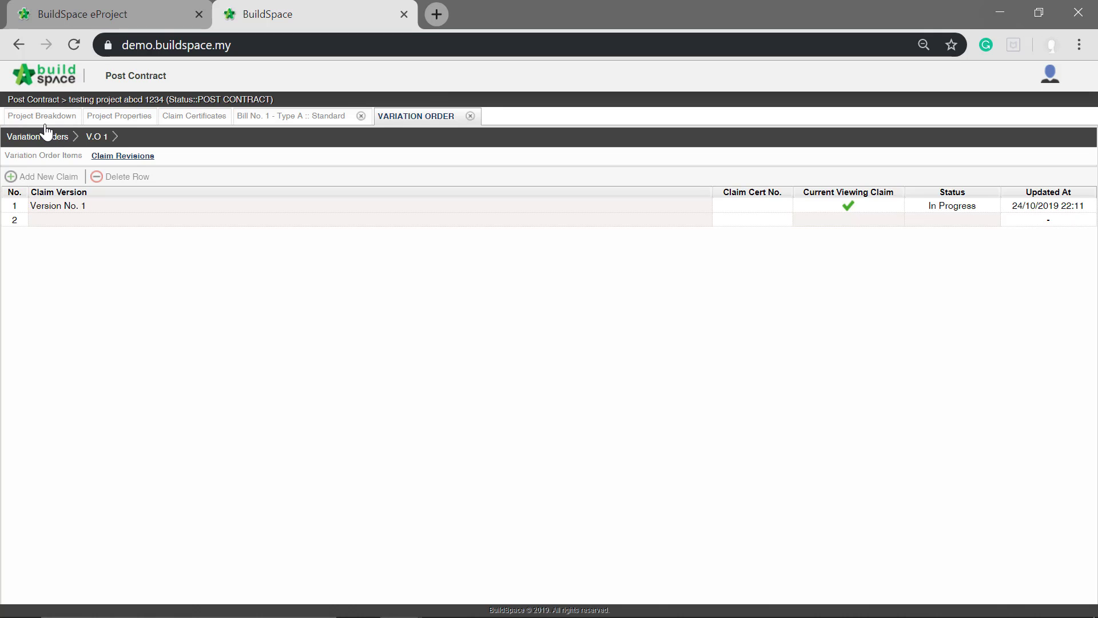
- Reopen V.O 1's item list and set the current claim percentage of Item V.O 1 to 15%
click(32, 140)
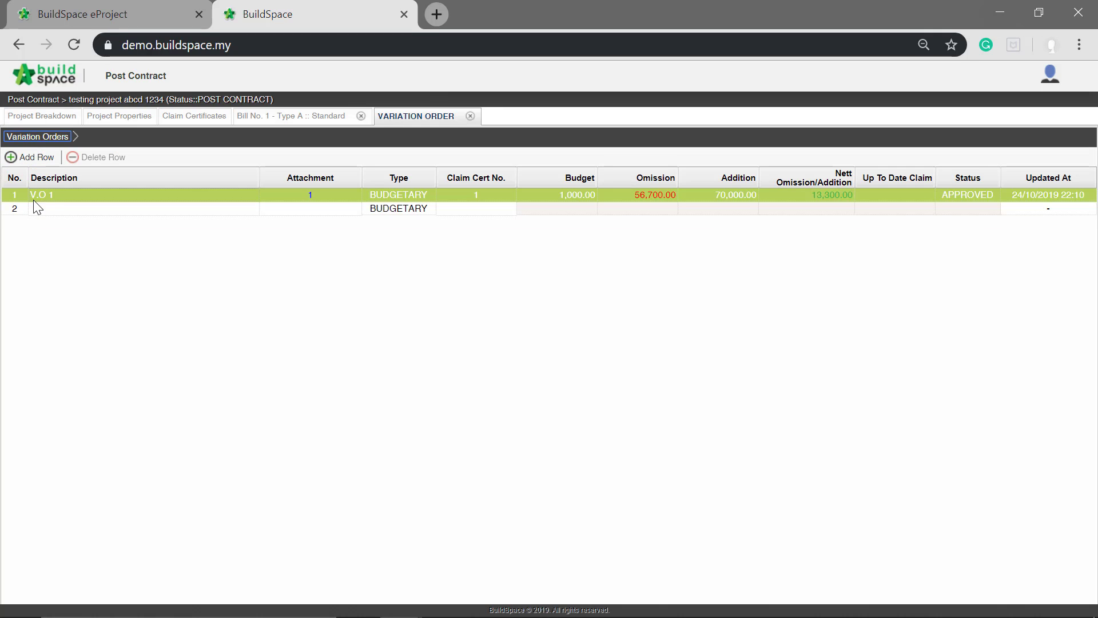
double_click(76, 198)
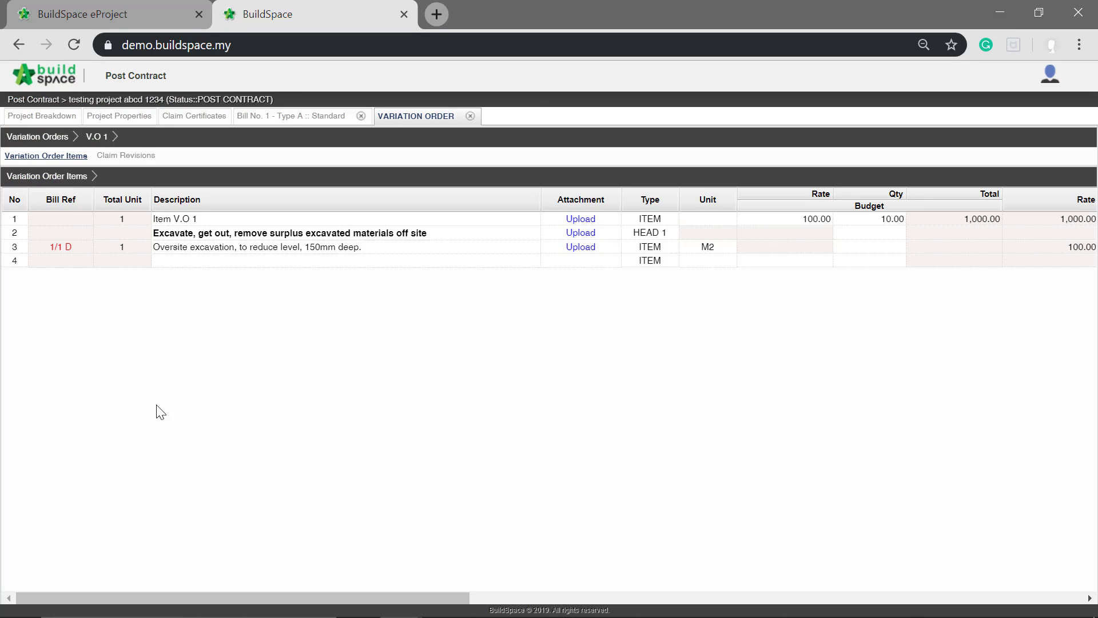
drag(206, 596, 650, 601)
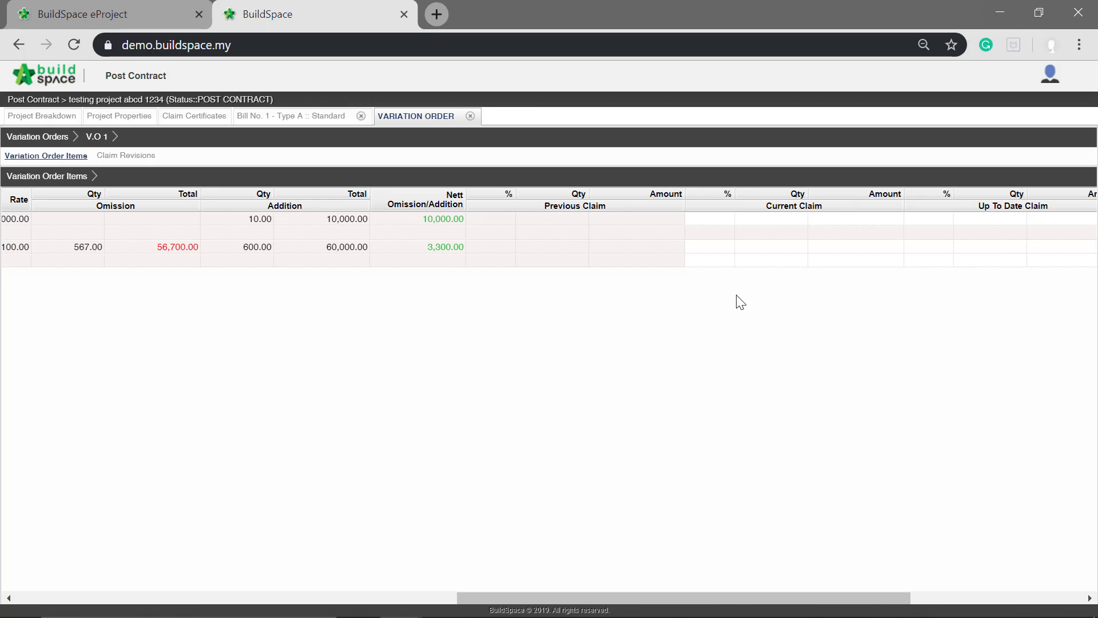
click(765, 234)
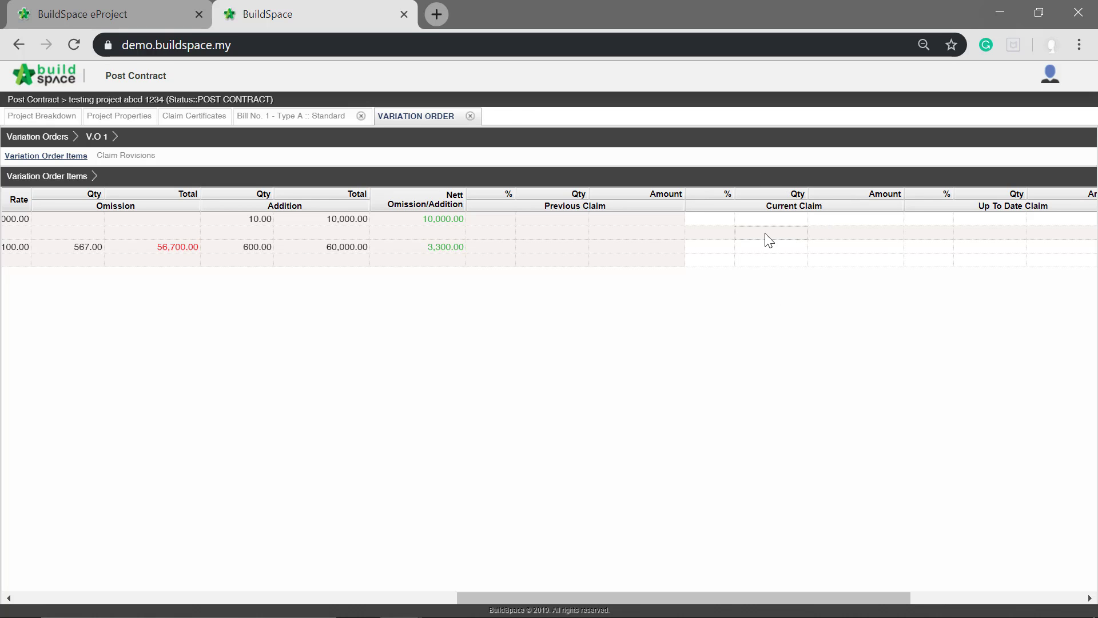
click(724, 223)
click(724, 223)
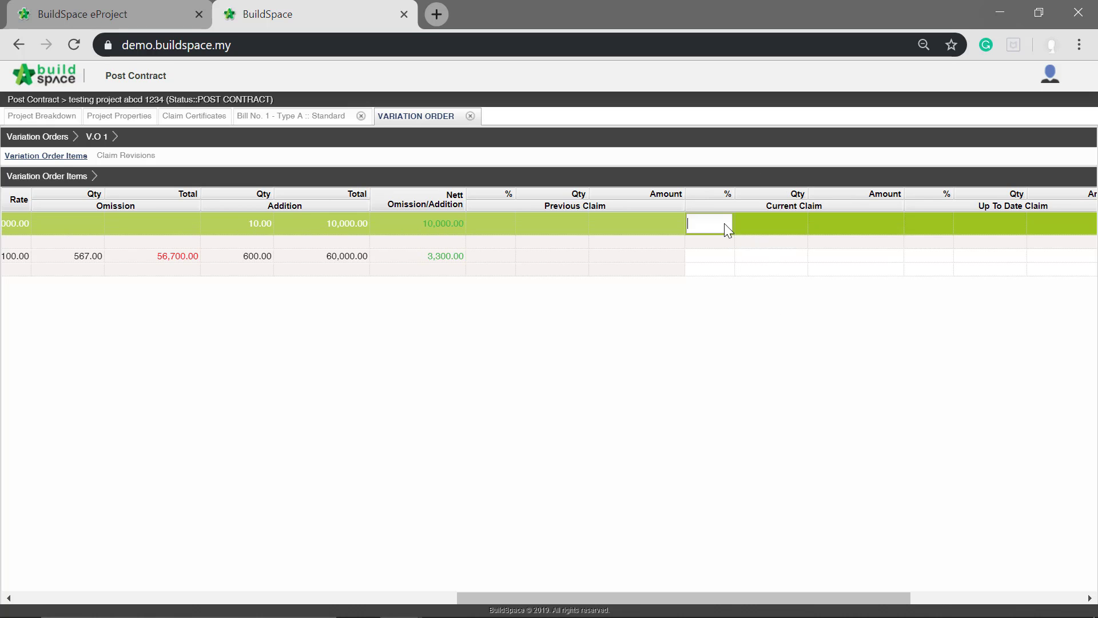
text(15)
key(Return)
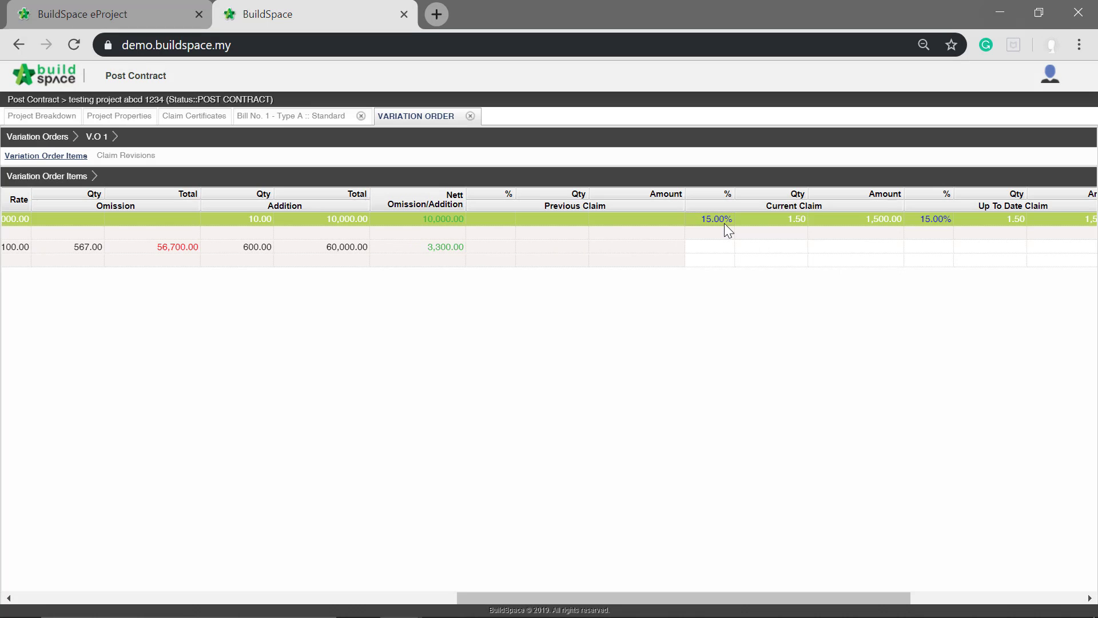
- Set the current claim quantity of the 150mm deep oversite excavation item to 33 and check its up-to-date claim
click(771, 249)
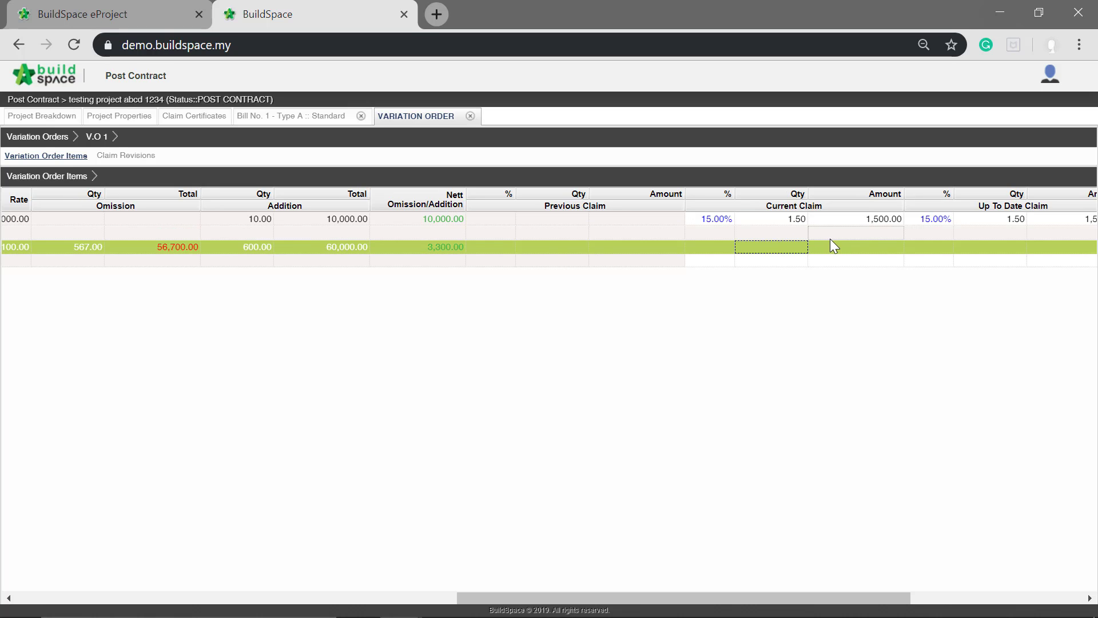
key(Return)
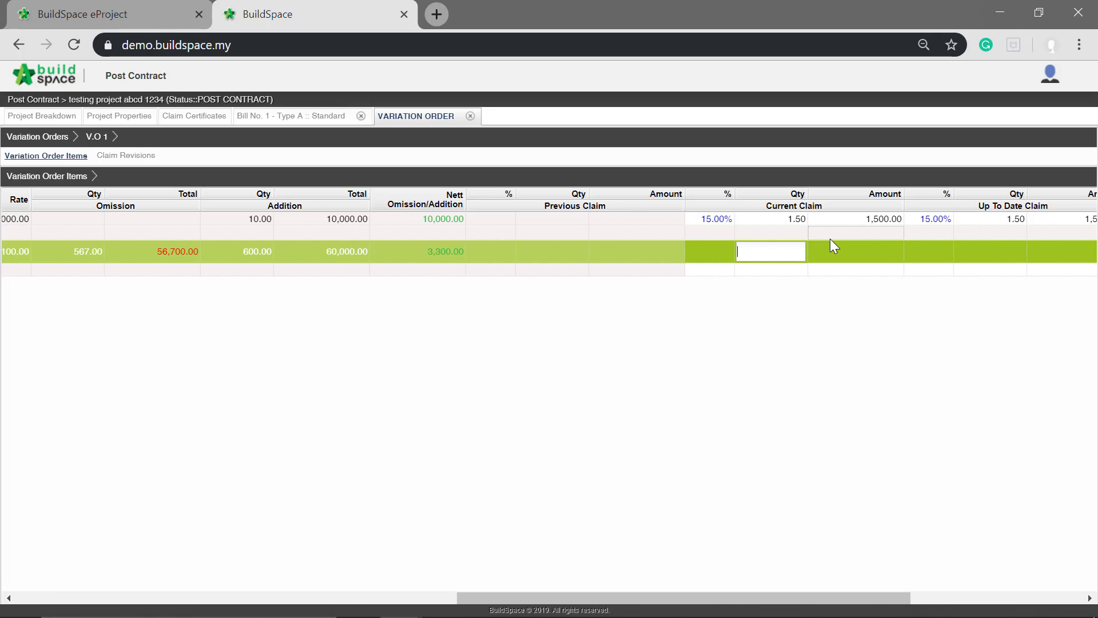
text(33)
key(Return)
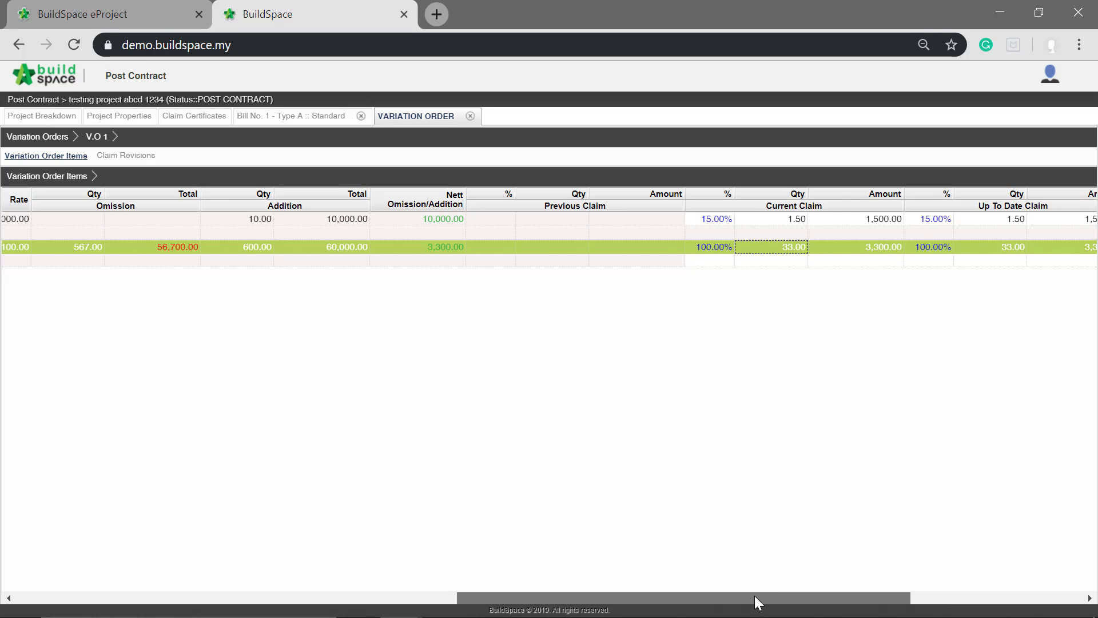
drag(754, 595, 849, 595)
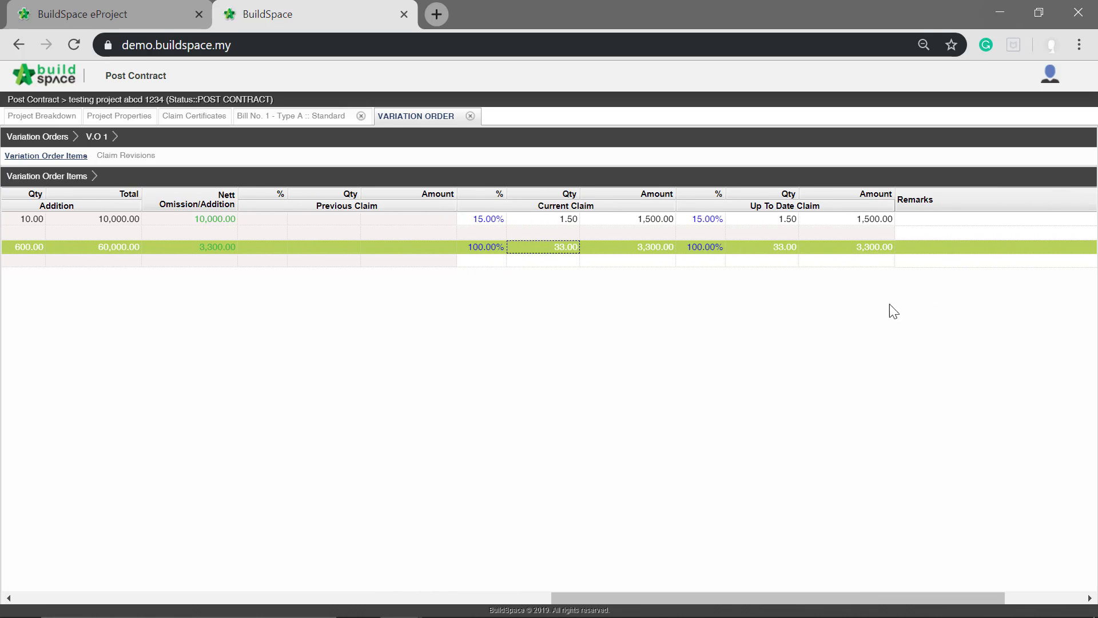
click(851, 232)
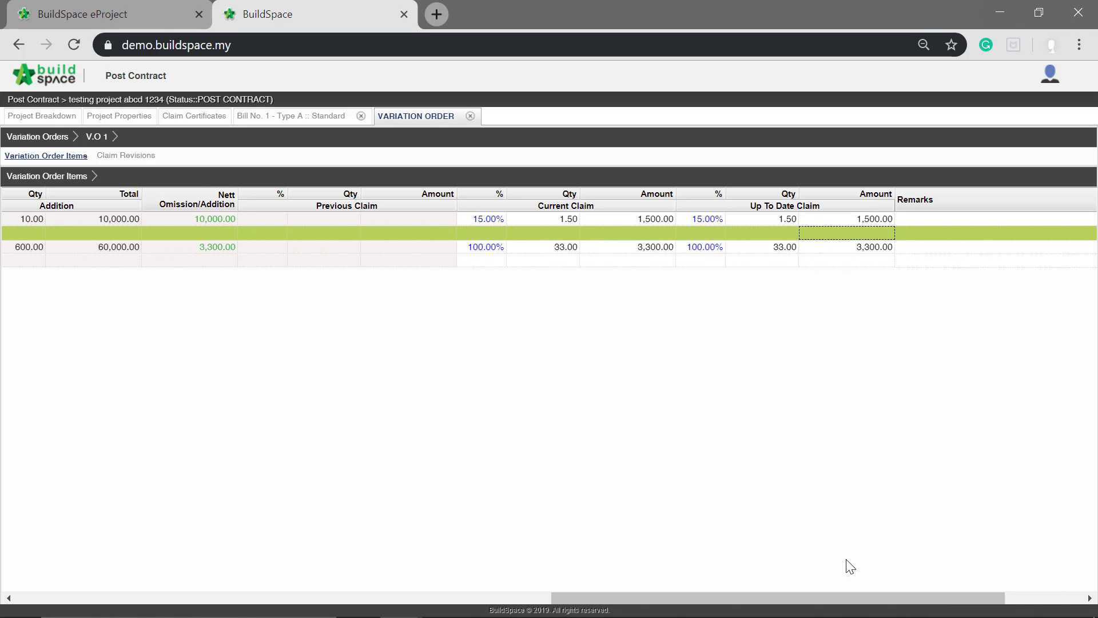
- Lock claim revision Version No. 1 of V.O 1 for submission and return to the project breakdown
drag(830, 597, 182, 567)
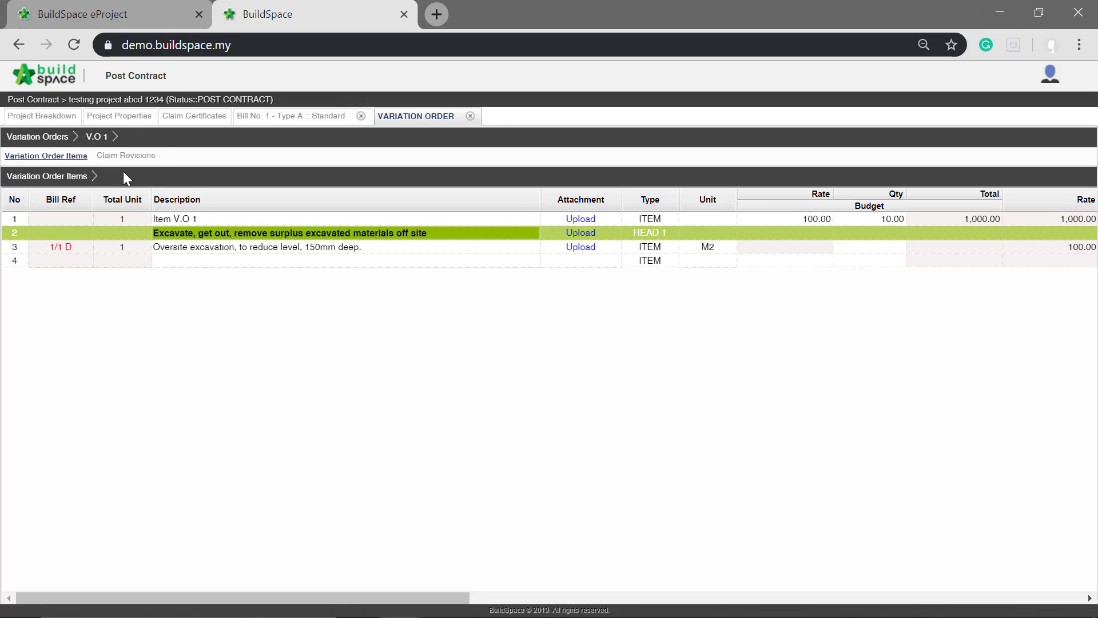
click(126, 156)
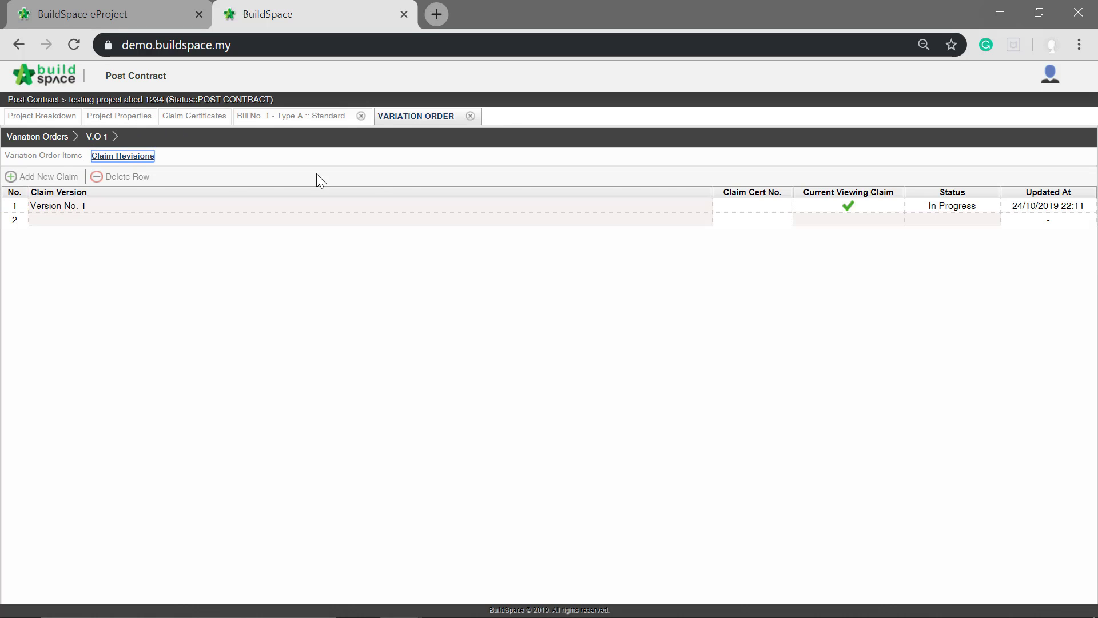
click(962, 207)
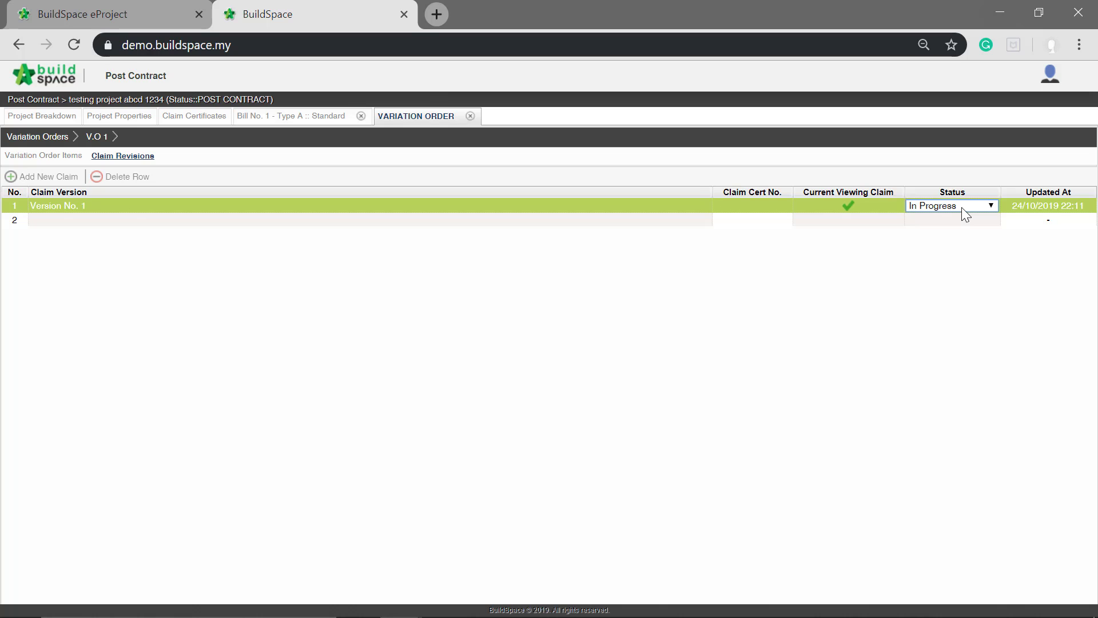
click(989, 206)
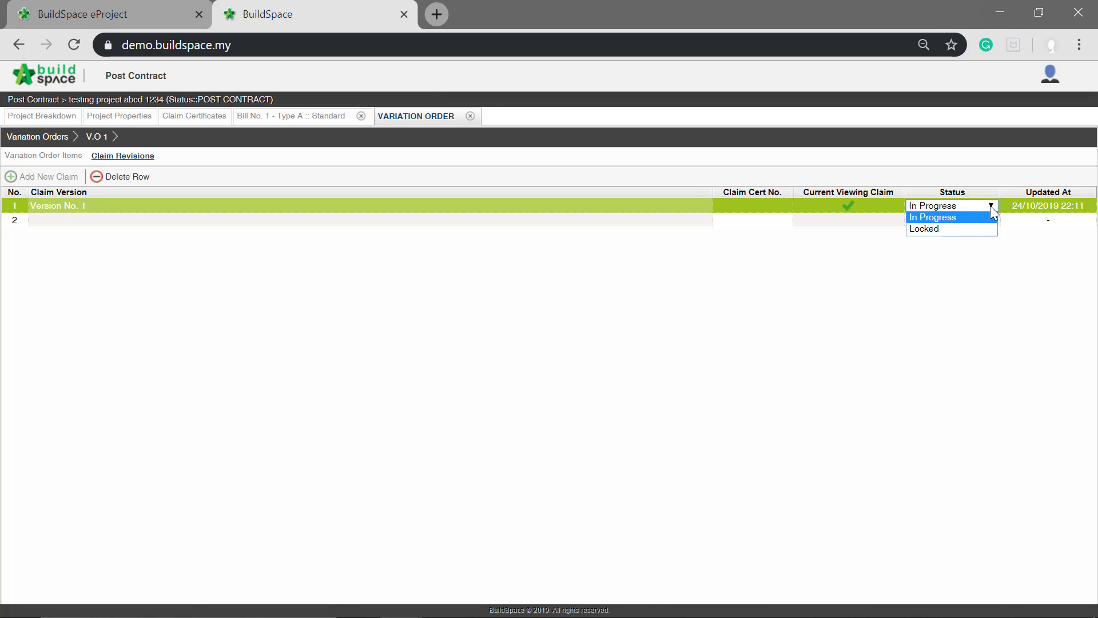
click(947, 229)
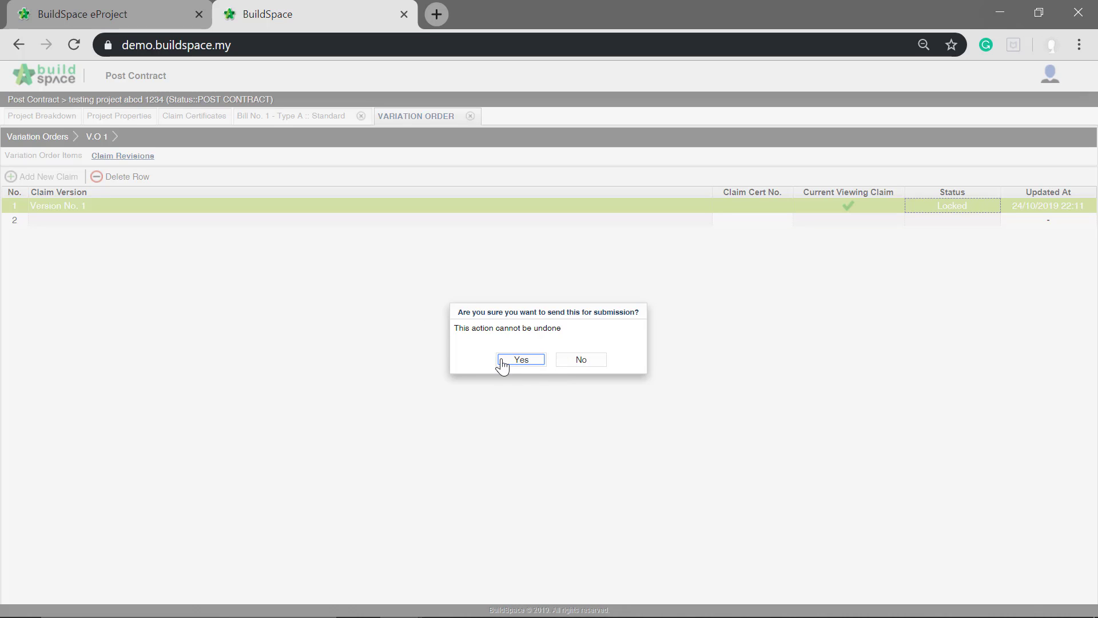
click(521, 360)
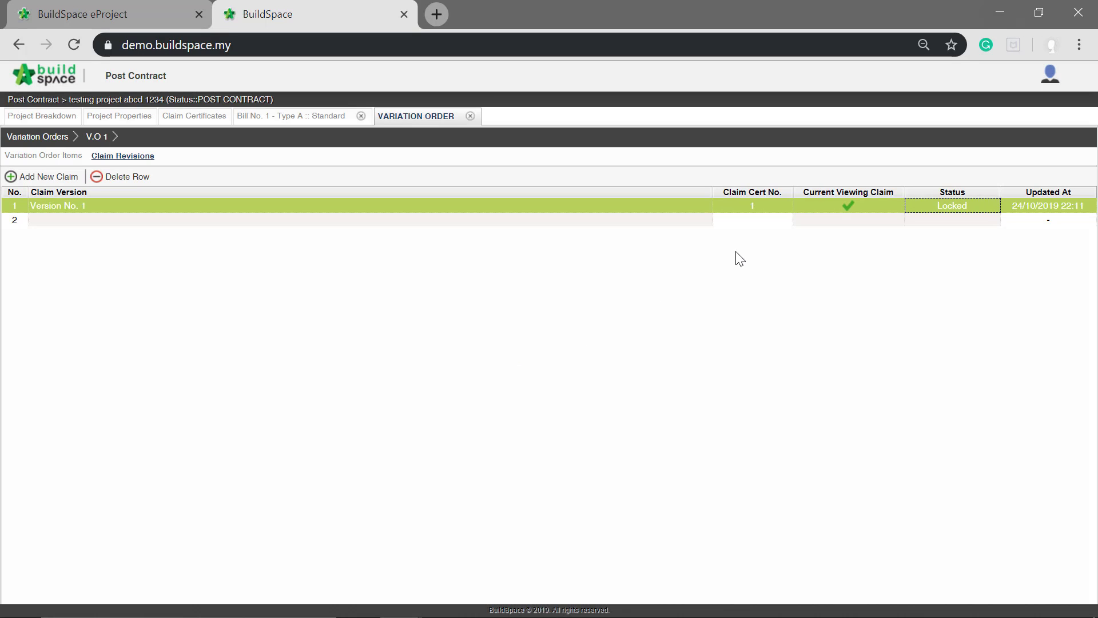
click(764, 220)
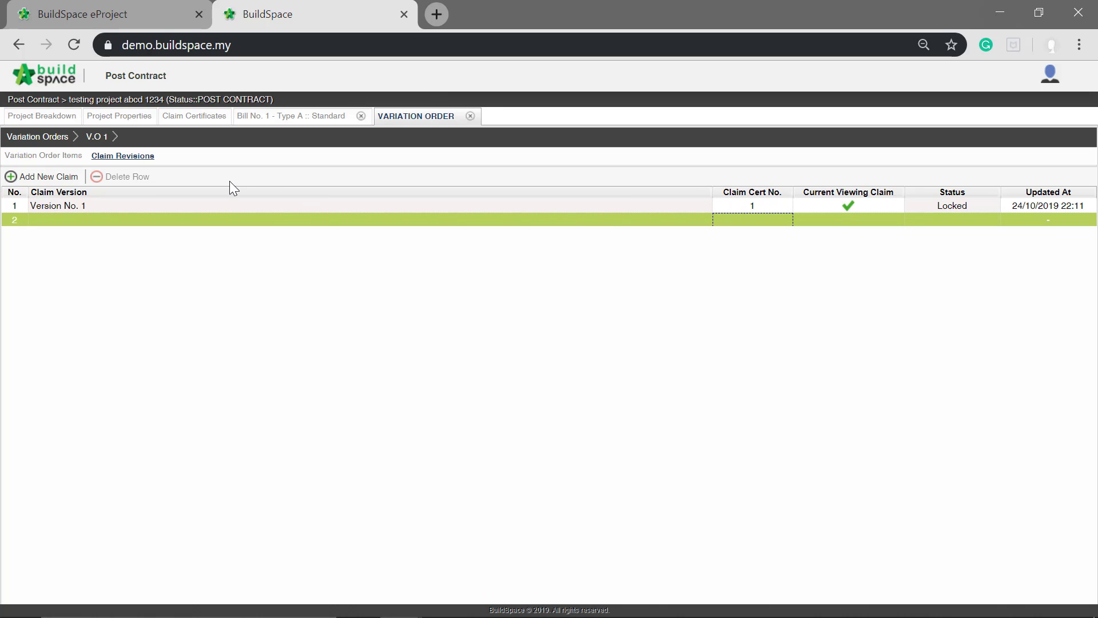
click(52, 117)
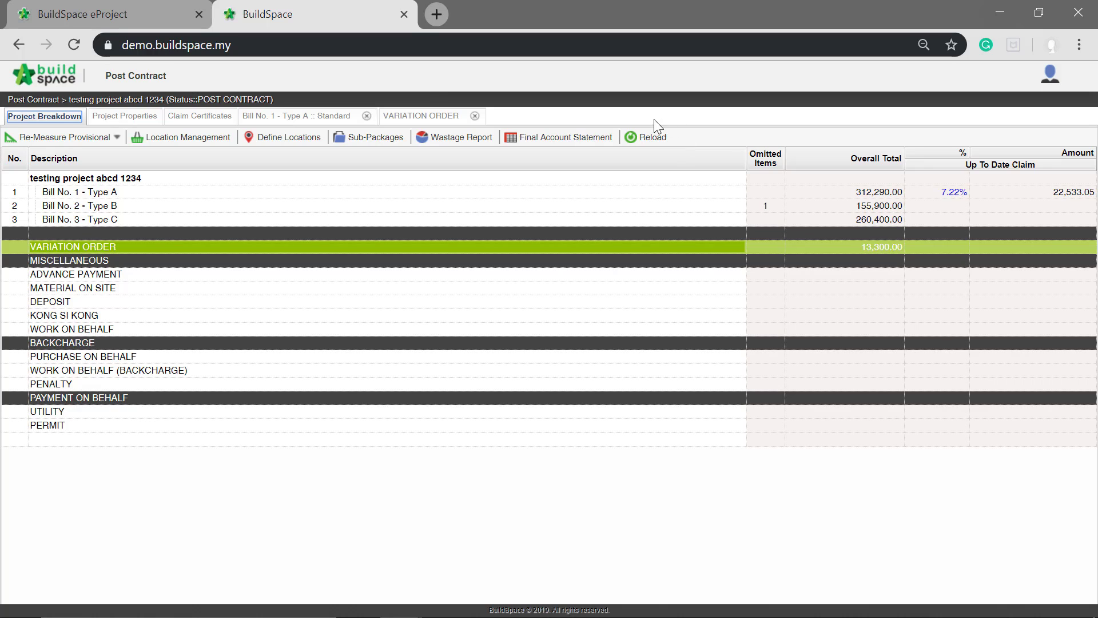
- Refresh the project breakdown to update the variation order's claim figures and open the claim certificate in progress
click(649, 137)
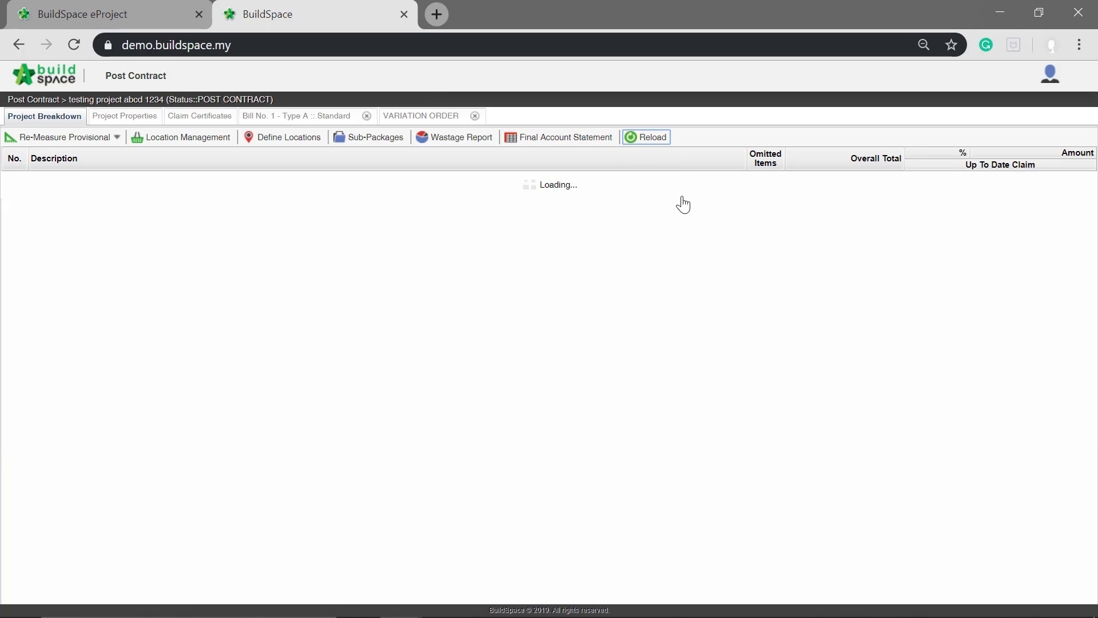
click(757, 218)
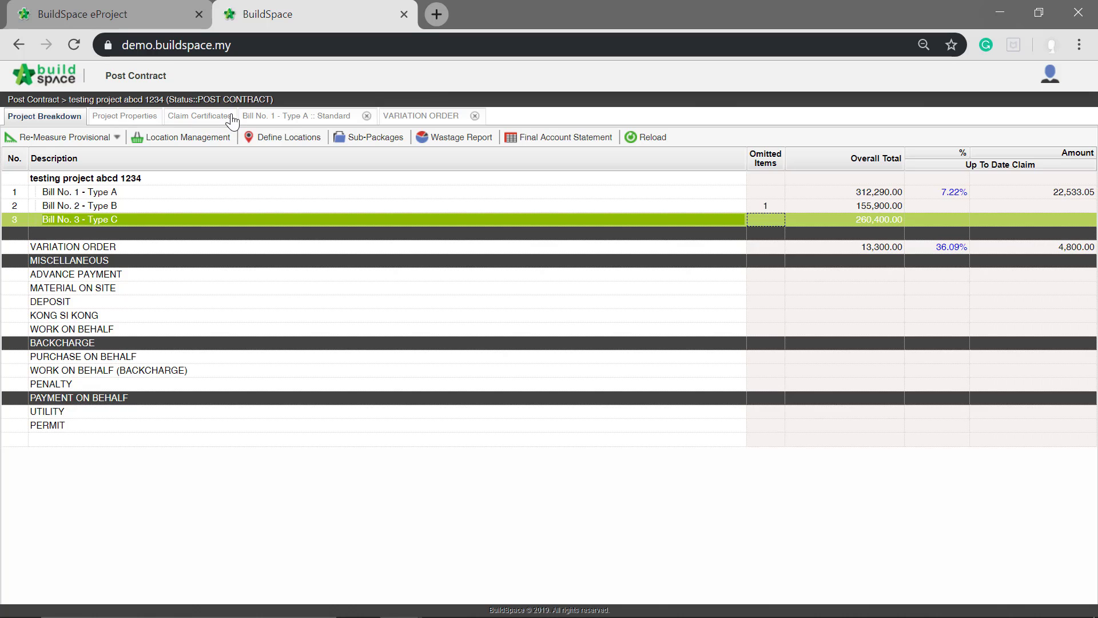
click(204, 120)
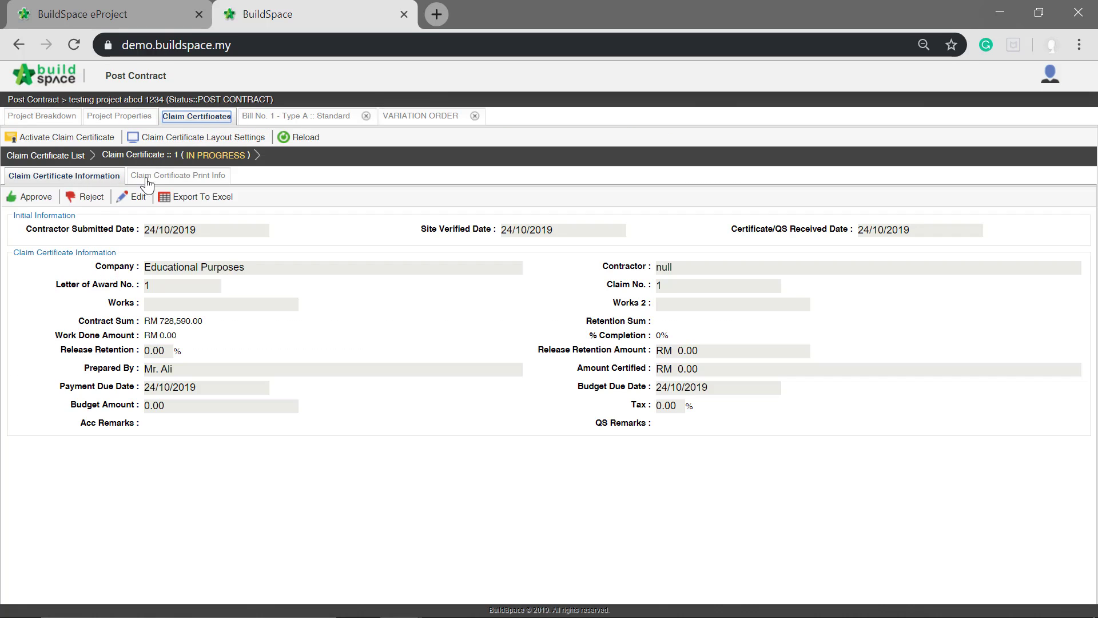
- Generate the printable PDF of Claim Certificate 1, review it down to the net payable amount, and return to the certificate
click(173, 180)
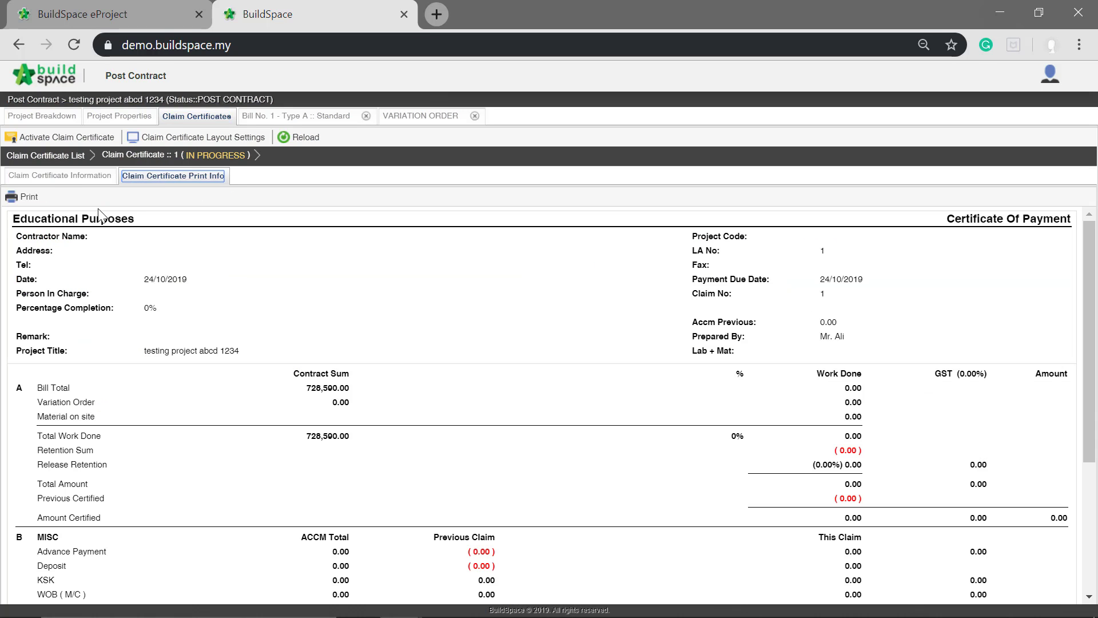
click(19, 198)
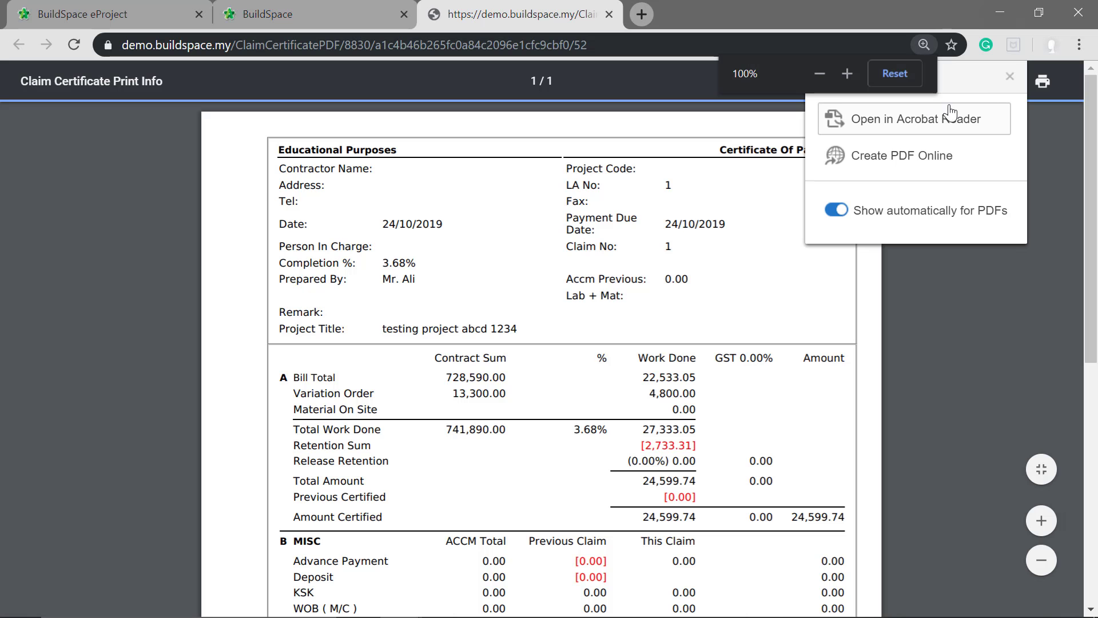
click(1008, 77)
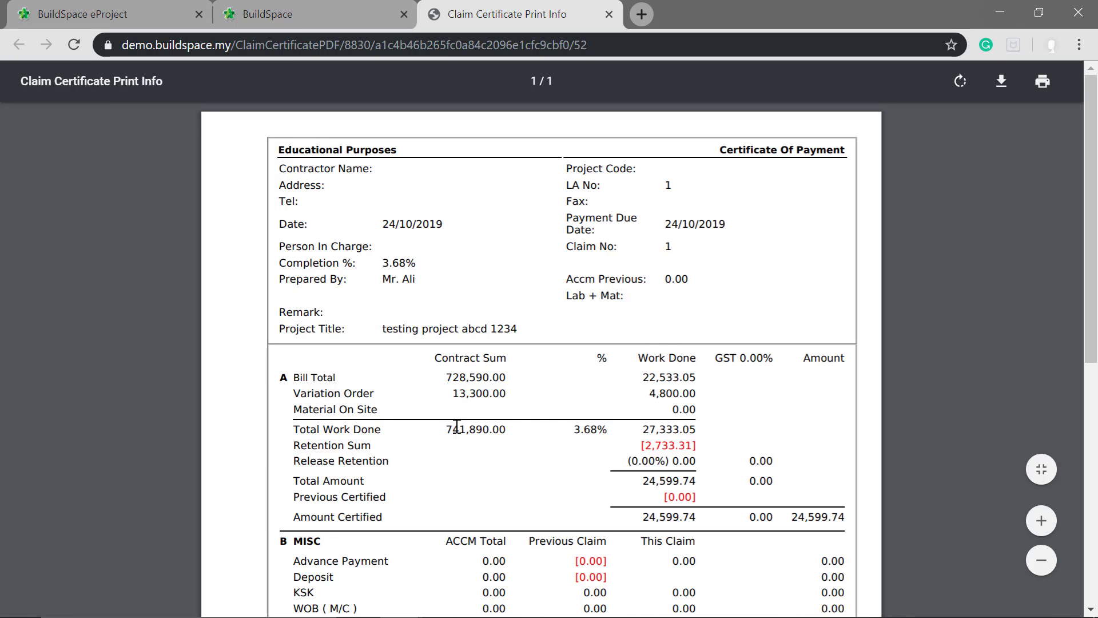
scroll(789, 441, down, 8)
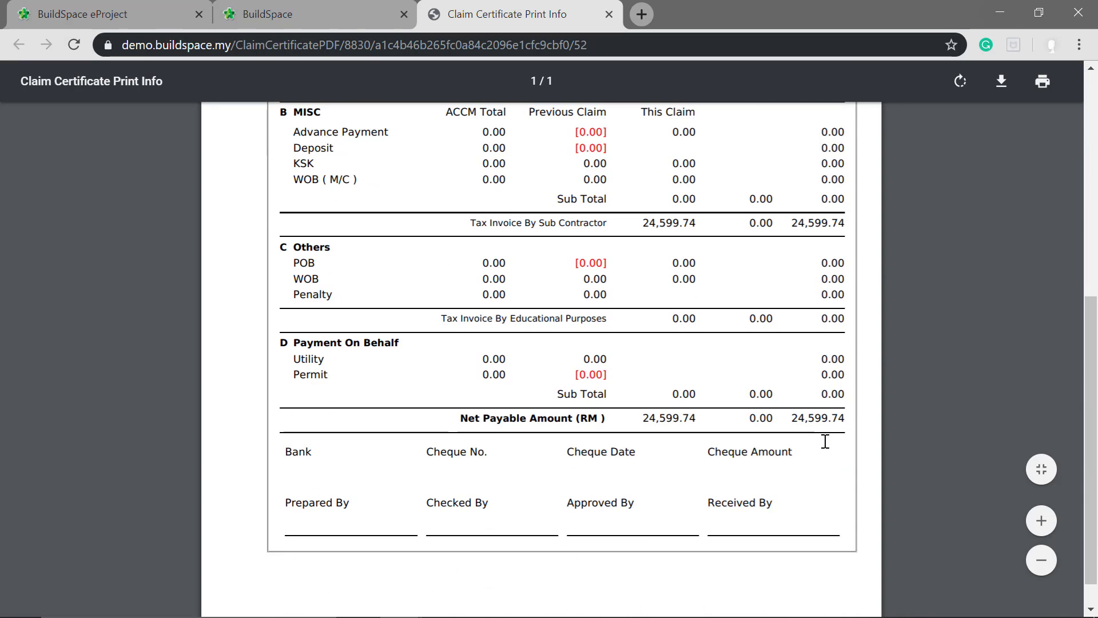
scroll(827, 452, up, 8)
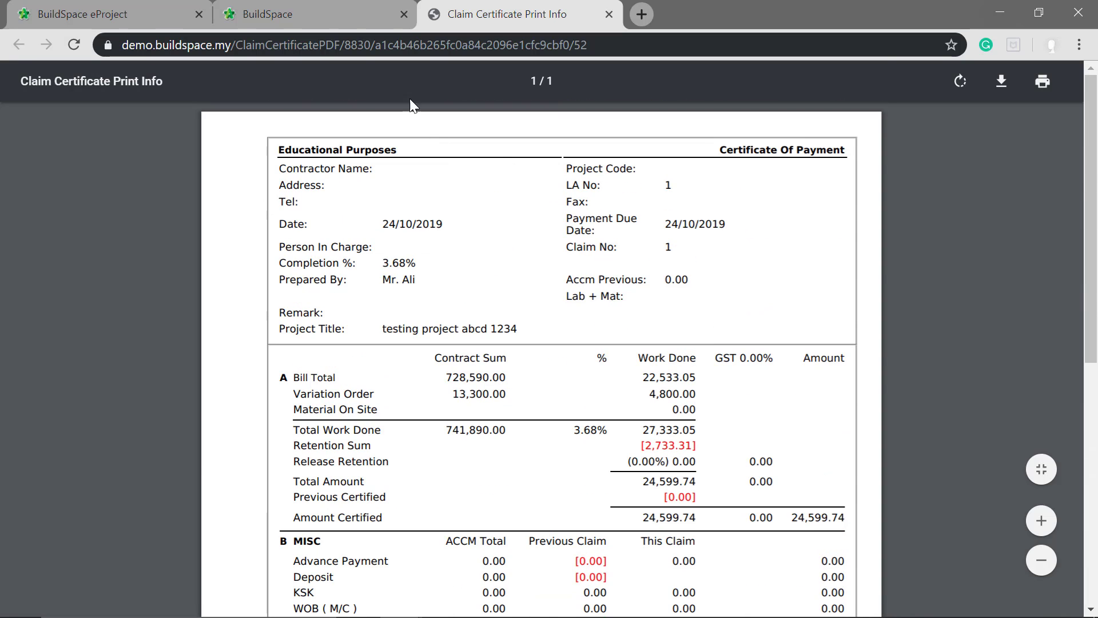
click(304, 11)
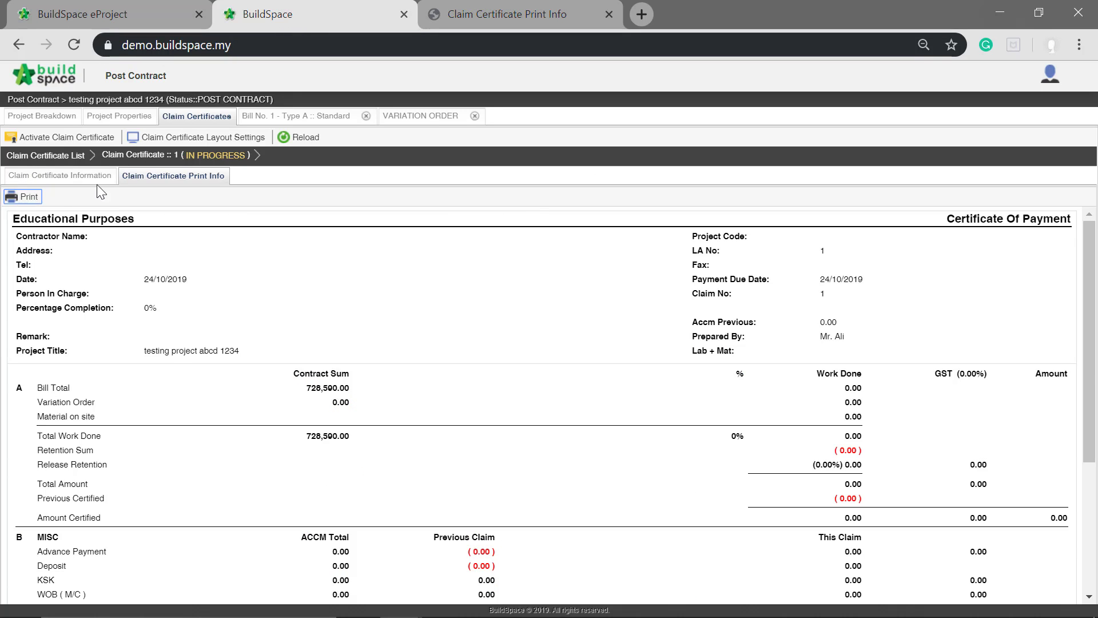
- Approve Claim Certificate 1 with the remark "add remarks" and return to the project breakdown
click(22, 178)
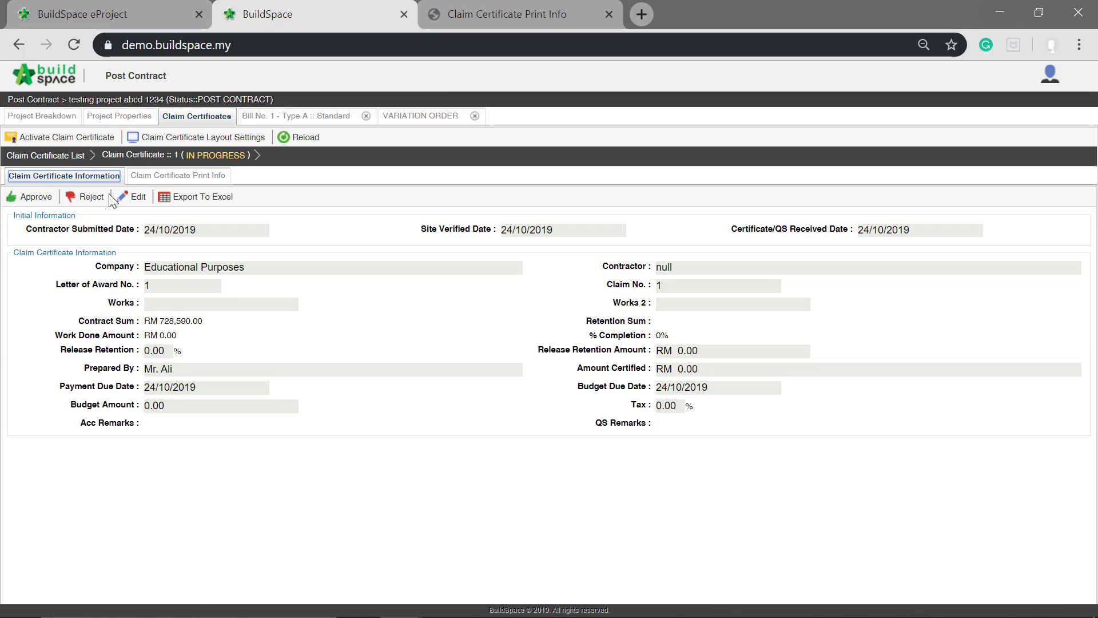
click(45, 203)
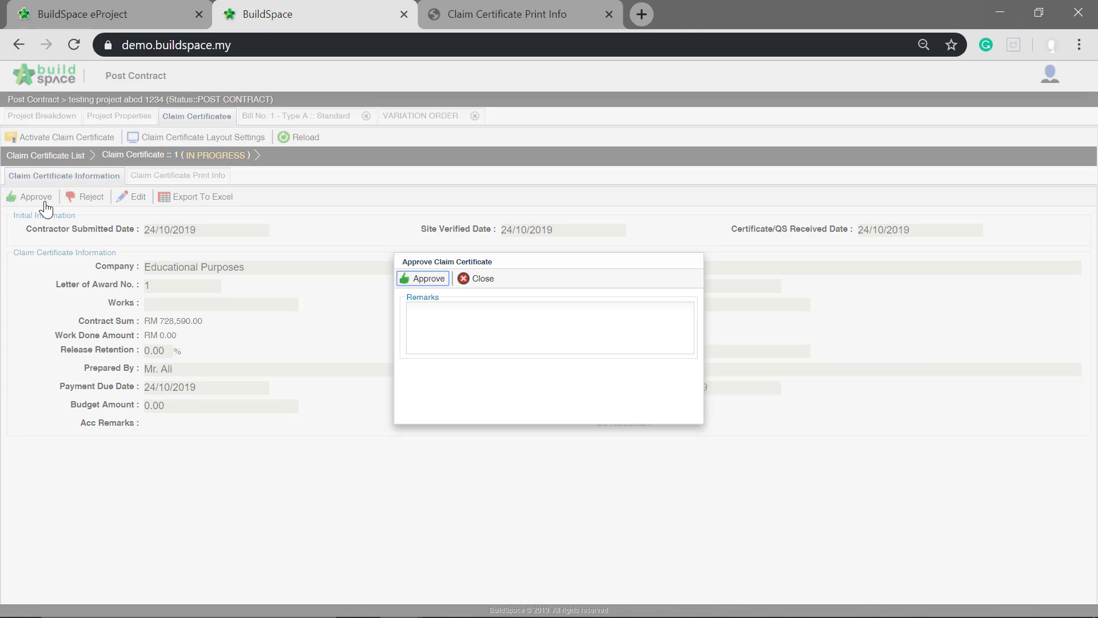
click(441, 283)
click(431, 307)
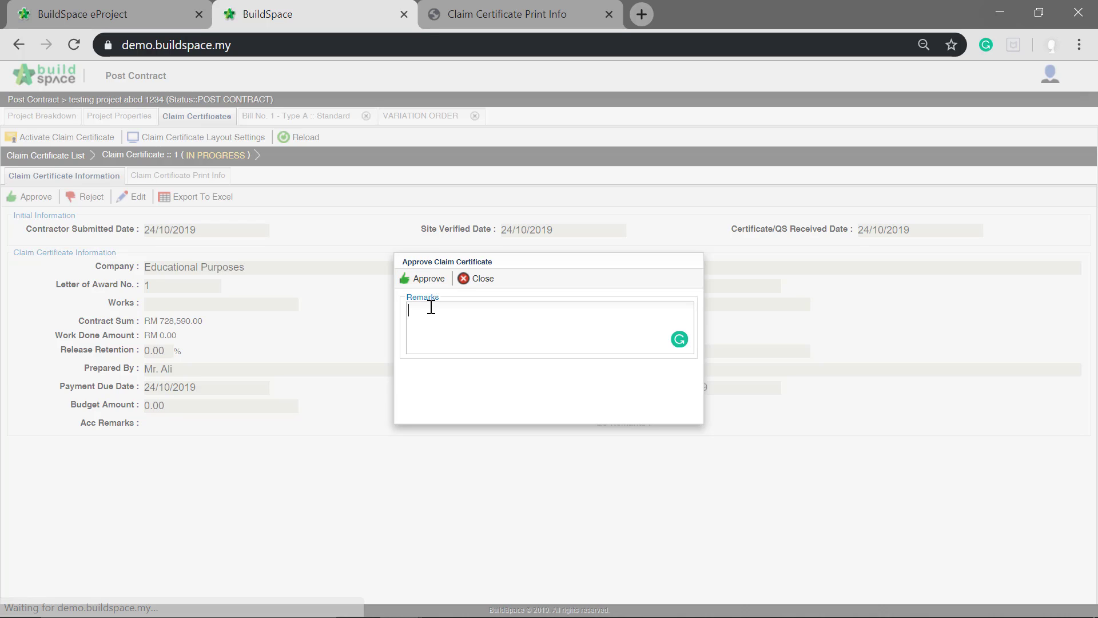
text(add remarks)
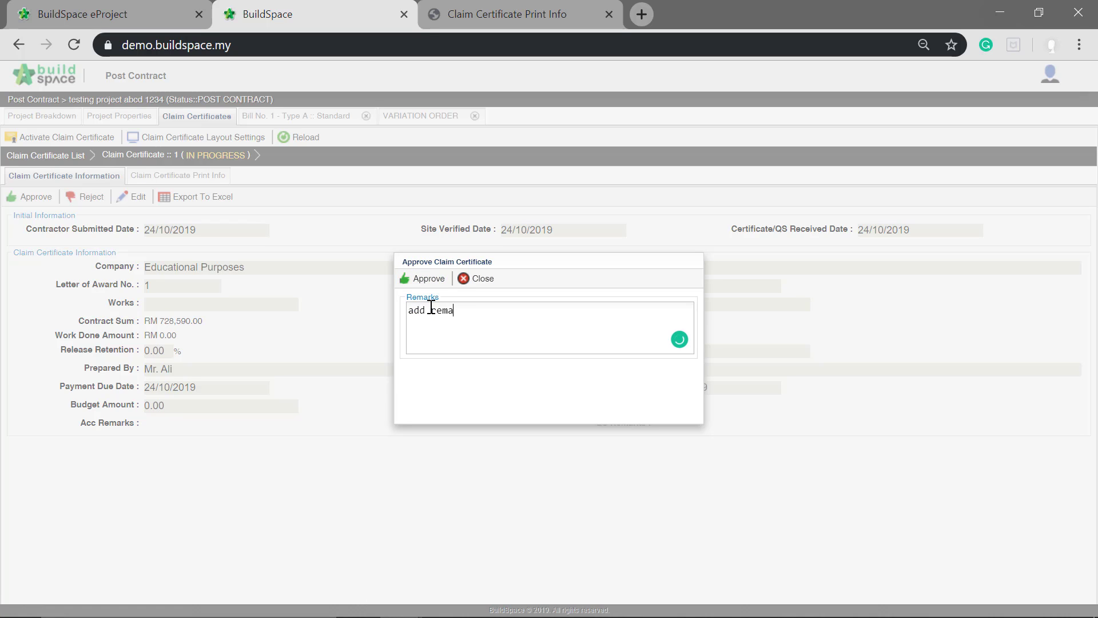
click(415, 279)
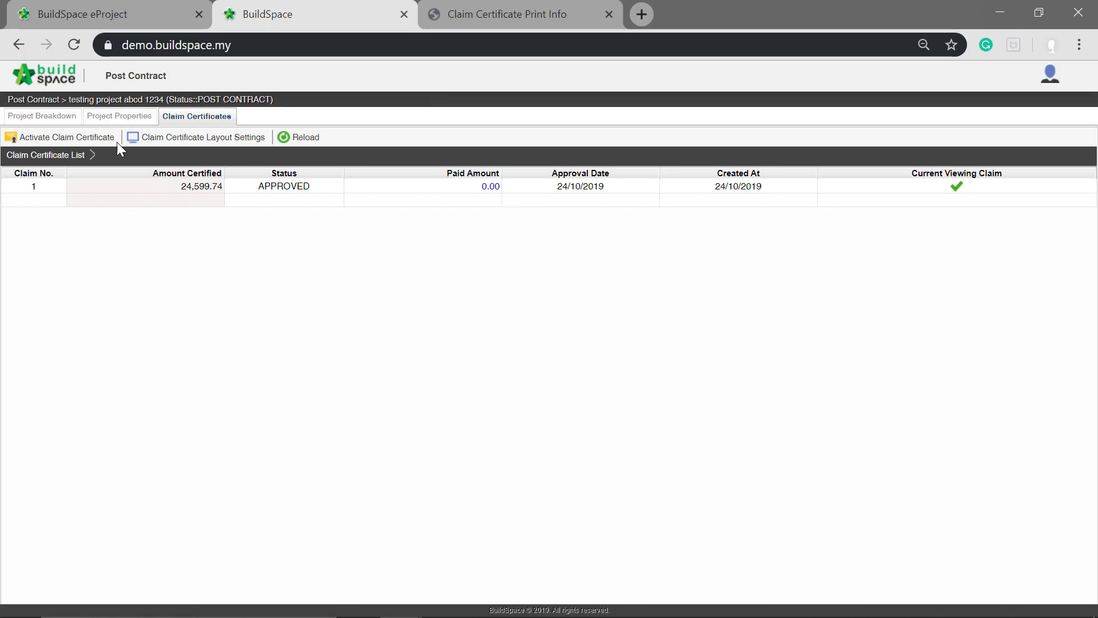
click(55, 120)
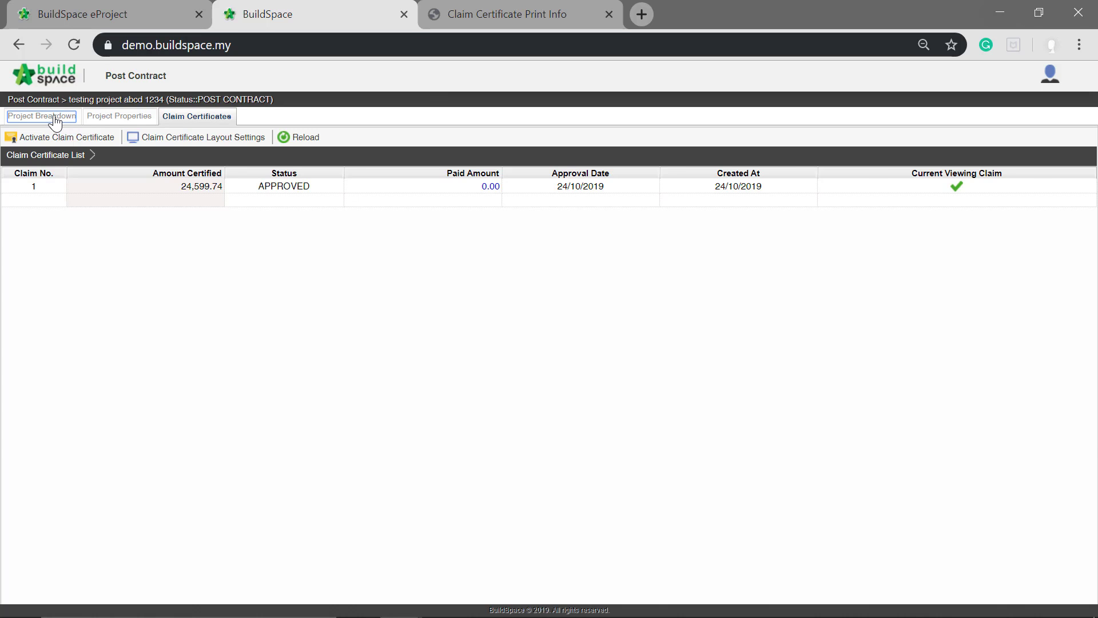